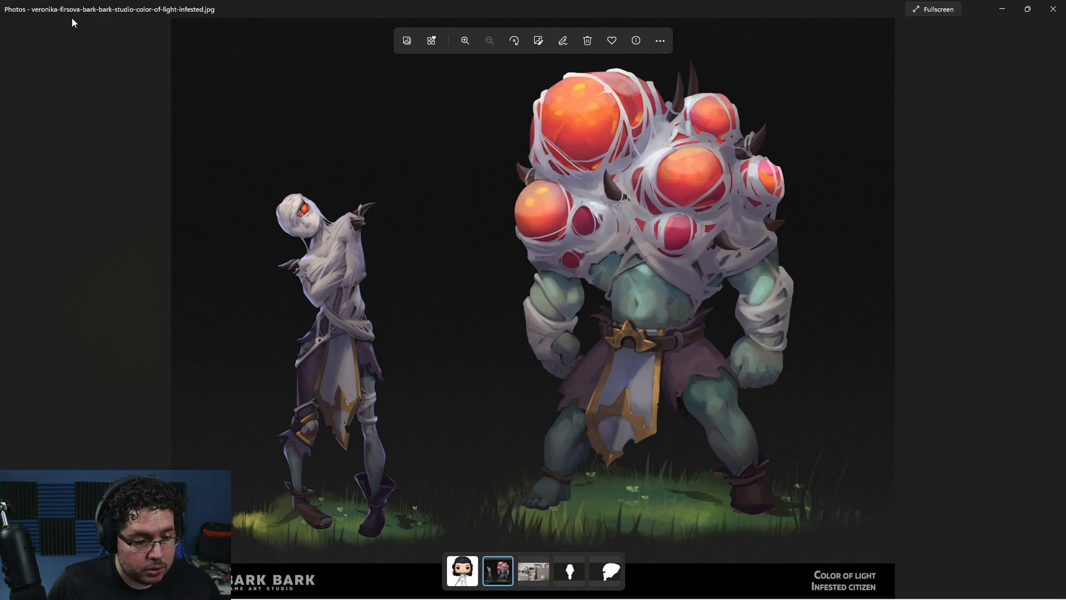
- Launch ZBrush 2022, dismiss the home page and open the DynaMesh_Sphere_128 project
key("super")
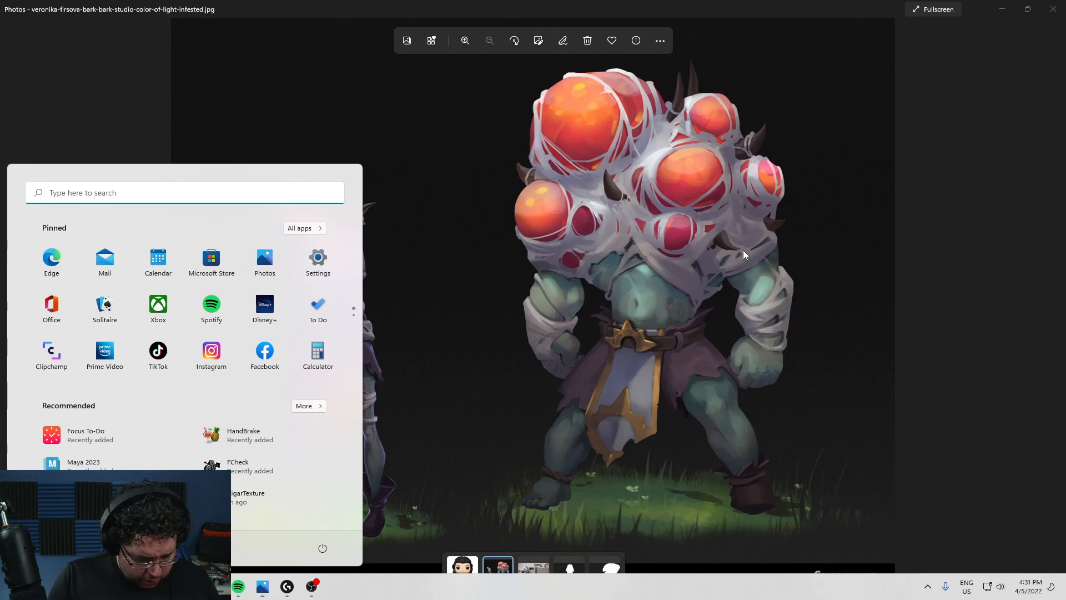
type("zbrush 2022")
key("Return")
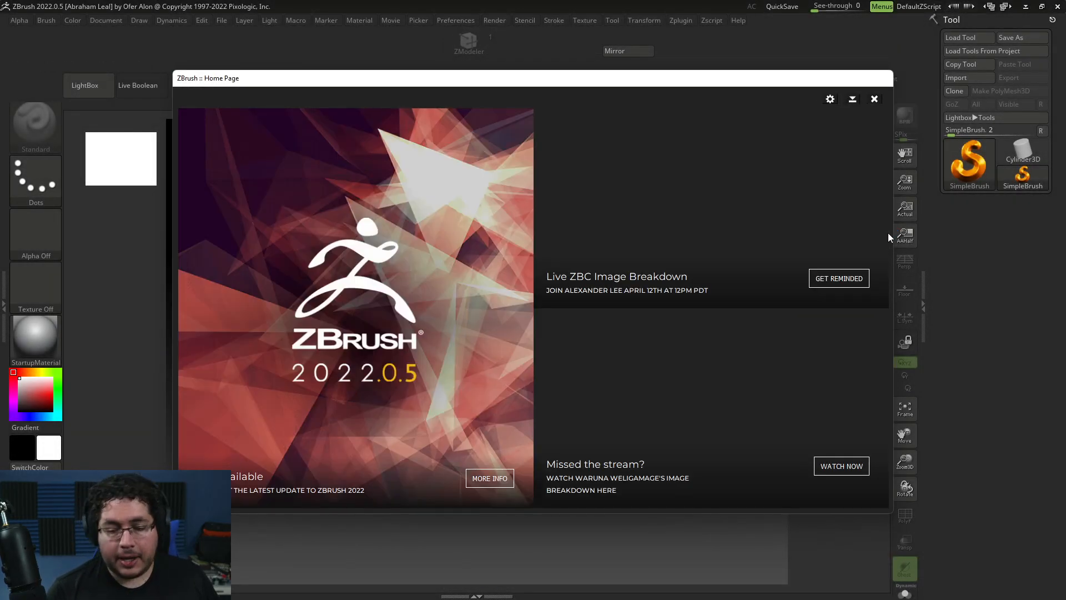
left_click(875, 98)
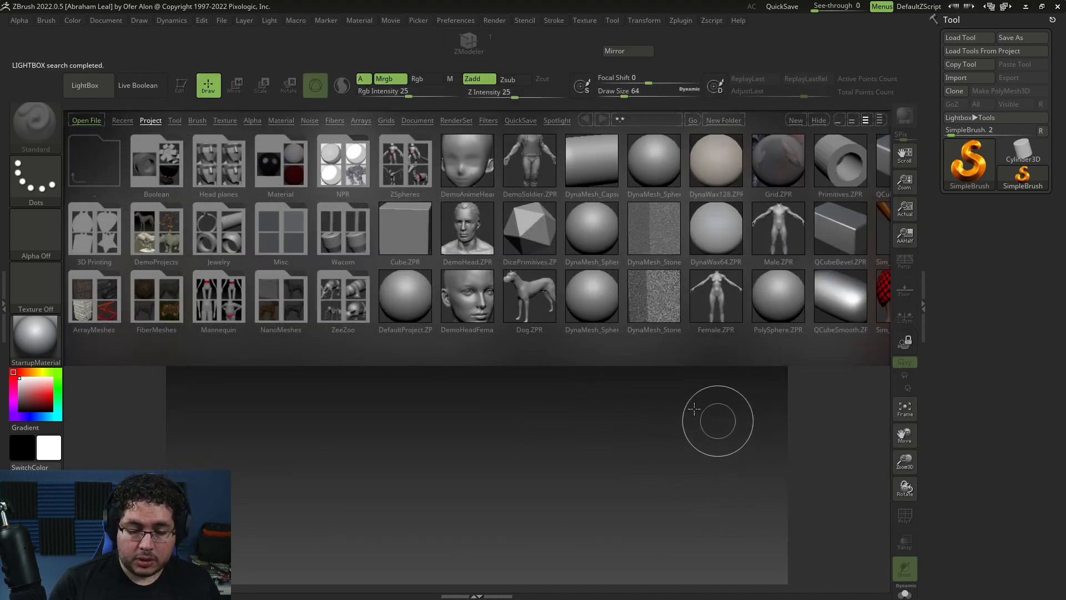
double_click(596, 237)
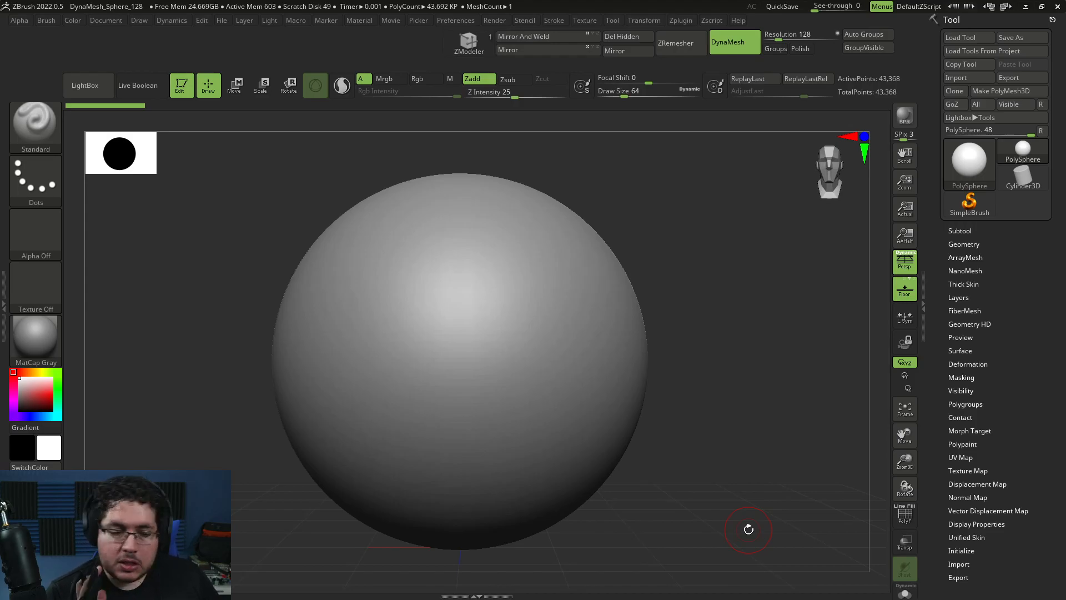
- Switch to Photos to check the infested citizen concept art, and return to ZBrush
key("super")
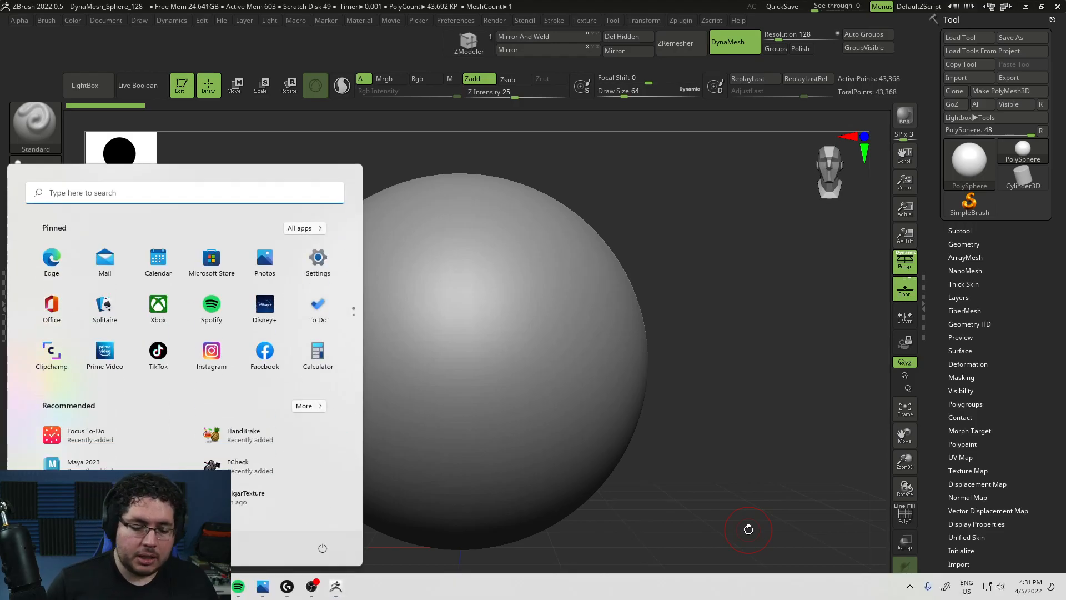
left_click(262, 587)
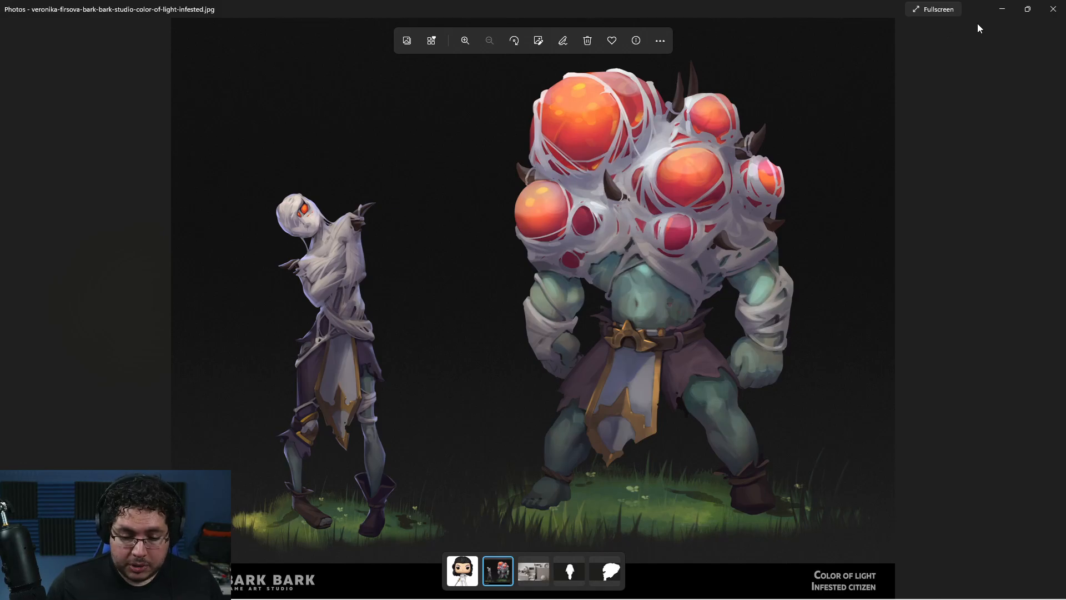
left_click(1002, 10)
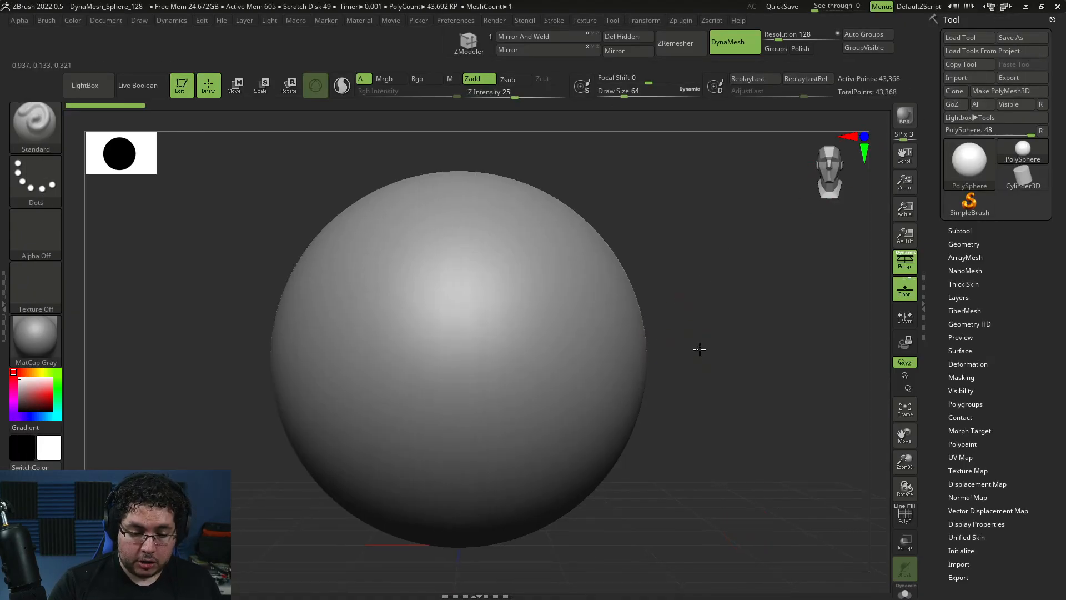
- Turn off perspective and choose the Move brush with a draw size of about 305
left_click(905, 266)
left_click_drag(679, 412, 677, 344, "alt")
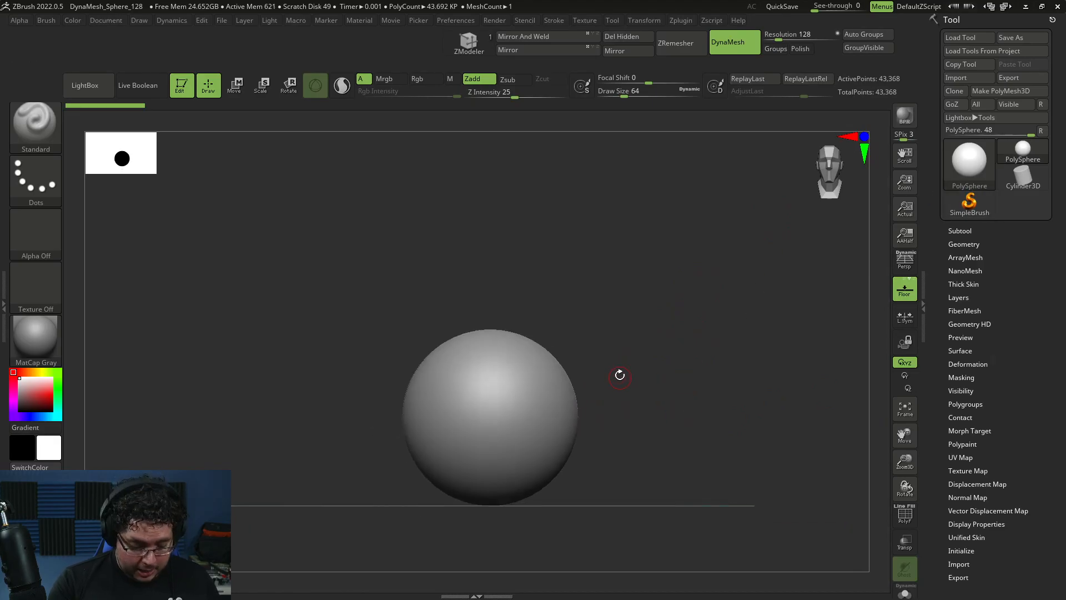
key("b")
key("m")
key("v")
key("space")
key("space")
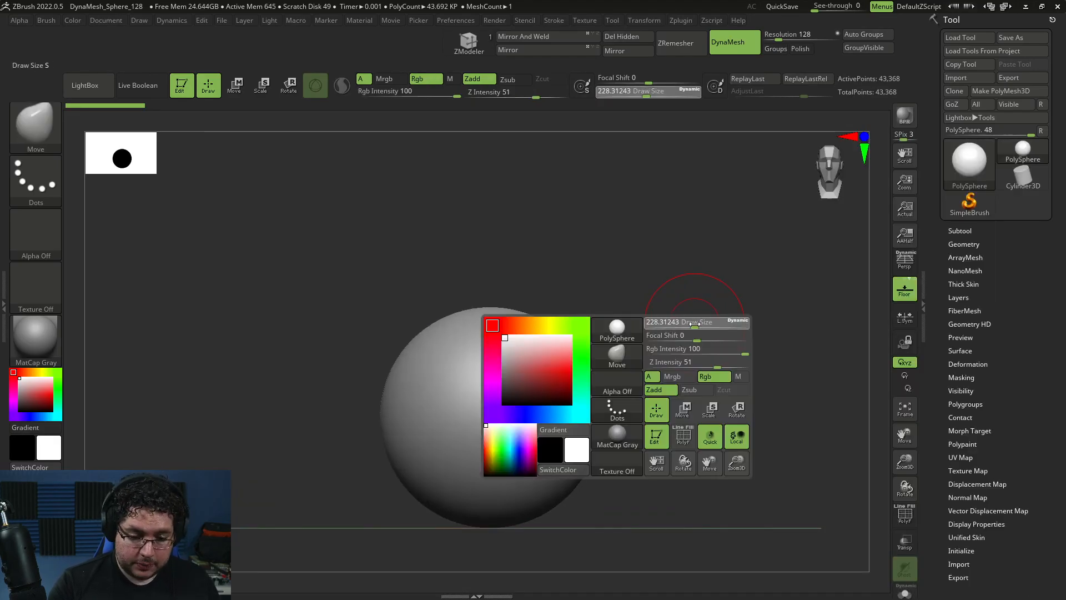
key("space")
left_click_drag(723, 312, 728, 312)
key("space")
left_click_drag(508, 294, 516, 294)
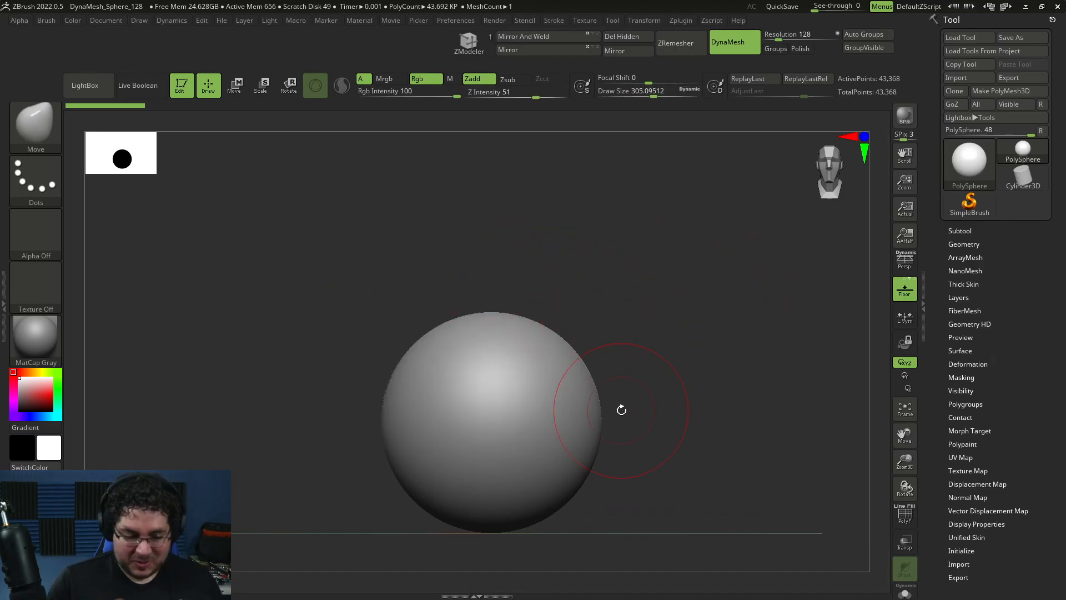
- Pull the top of the sphere up into a smooth head mass above the body with the Move brush
mouse_move(488, 310)
left_mouse_down()
mouse_move(493, 239)
mouse_move(456, 245)
mouse_move(526, 225)
left_mouse_up()
mouse_move(611, 241)
left_mouse_down()
mouse_move(542, 252)
mouse_move(549, 272)
left_mouse_up()
mouse_move(503, 267)
left_mouse_down()
mouse_move(482, 258)
mouse_move(558, 214)
mouse_move(555, 204)
mouse_move(572, 238)
mouse_move(612, 254)
mouse_move(498, 247)
mouse_move(469, 225)
left_mouse_up()
key("space")
left_click_drag(544, 279, 562, 290)
key("ctrl+z")
key("ctrl+z")
key("ctrl+z")
key("ctrl+z")
key("ctrl+z")
key("ctrl+z")
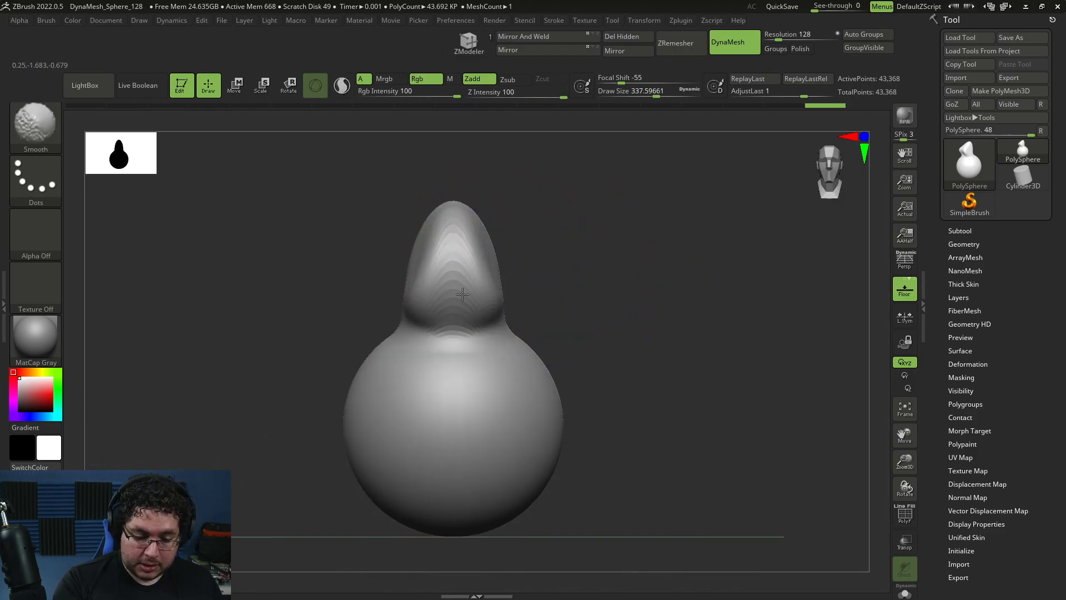
key("ctrl+shift+z")
key("ctrl+shift+z")
key("ctrl+shift+z")
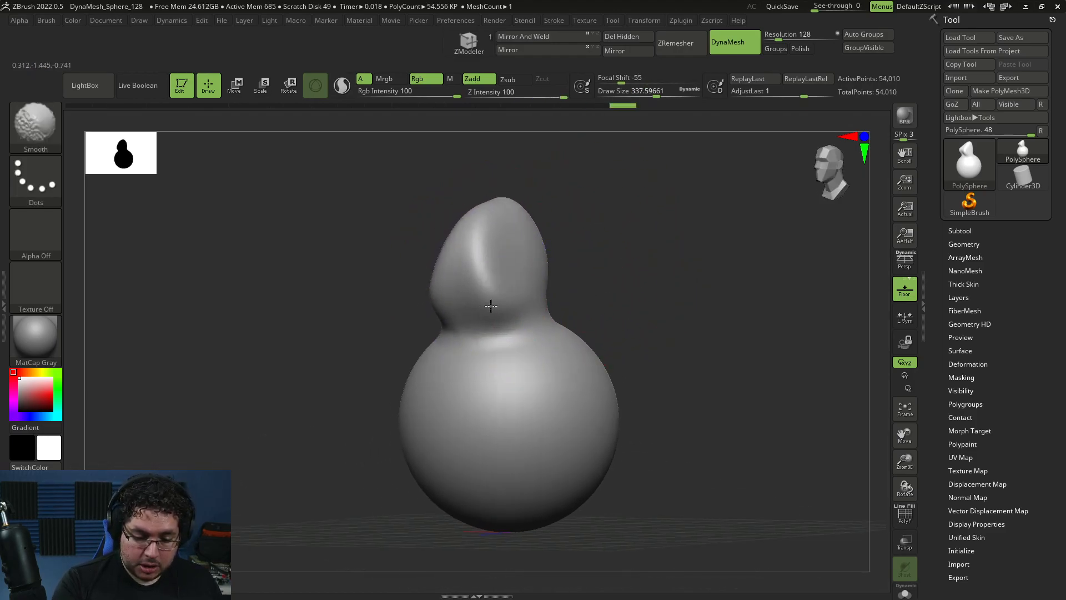
key("ctrl+shift+z")
key("ctrl+shift+z")
key("ctrl+shift+z")
- Raise and round the head, and pull both shoulders out of the body with the Move brush
mouse_move(496, 255)
left_mouse_down()
mouse_move(506, 249)
mouse_move(493, 219)
left_mouse_up()
left_click_drag(480, 210, 483, 205)
mouse_move(575, 286)
left_mouse_down("alt")
mouse_move(572, 266)
mouse_move(562, 283)
left_mouse_up("alt")
key("space")
left_click_drag(568, 287, 573, 287)
left_click_drag(549, 320, 576, 308)
mouse_move(620, 278)
left_mouse_down()
mouse_move(589, 327)
mouse_move(575, 311)
mouse_move(585, 284)
mouse_move(616, 311)
left_mouse_up()
left_click_drag(582, 271, 589, 276)
left_click_drag(587, 289, 594, 295)
mouse_move(603, 351)
left_mouse_down("shift")
mouse_move(657, 303)
mouse_move(661, 365)
mouse_move(662, 342)
left_mouse_up("shift")
- Reshape the torso's side profile and taper its base using the Move brush at draw sizes of about 629 and 525
key("space")
left_click_drag(669, 291, 685, 291)
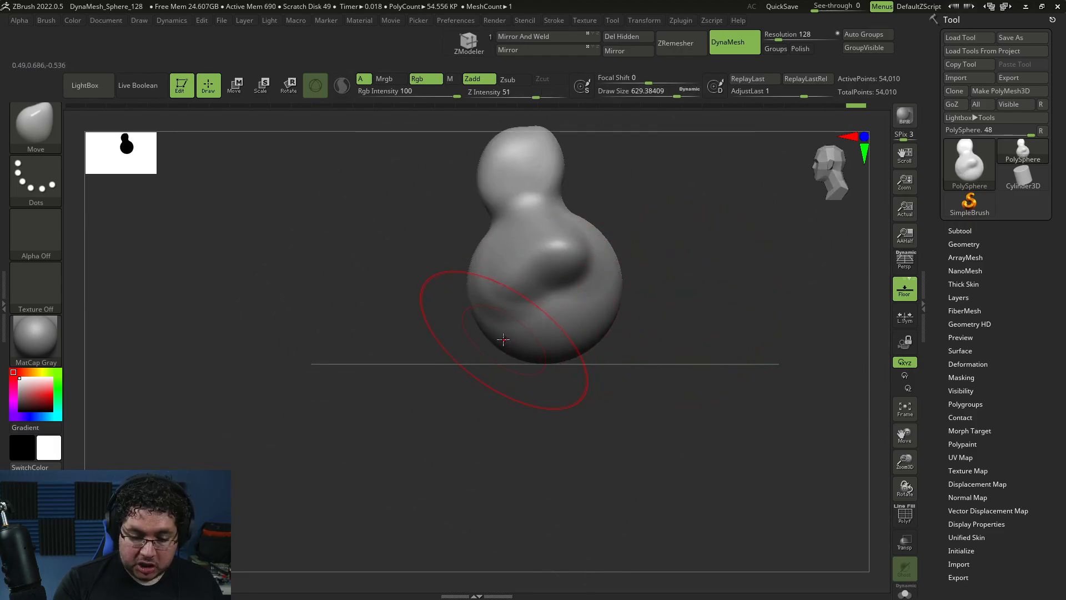
left_click_drag(488, 351, 479, 358)
left_click_drag(579, 346, 570, 336)
mouse_move(529, 367)
left_mouse_down()
mouse_move(529, 354)
mouse_move(578, 333)
mouse_move(584, 303)
left_mouse_up()
key("bracketleft")
left_click_drag(660, 249, 610, 261)
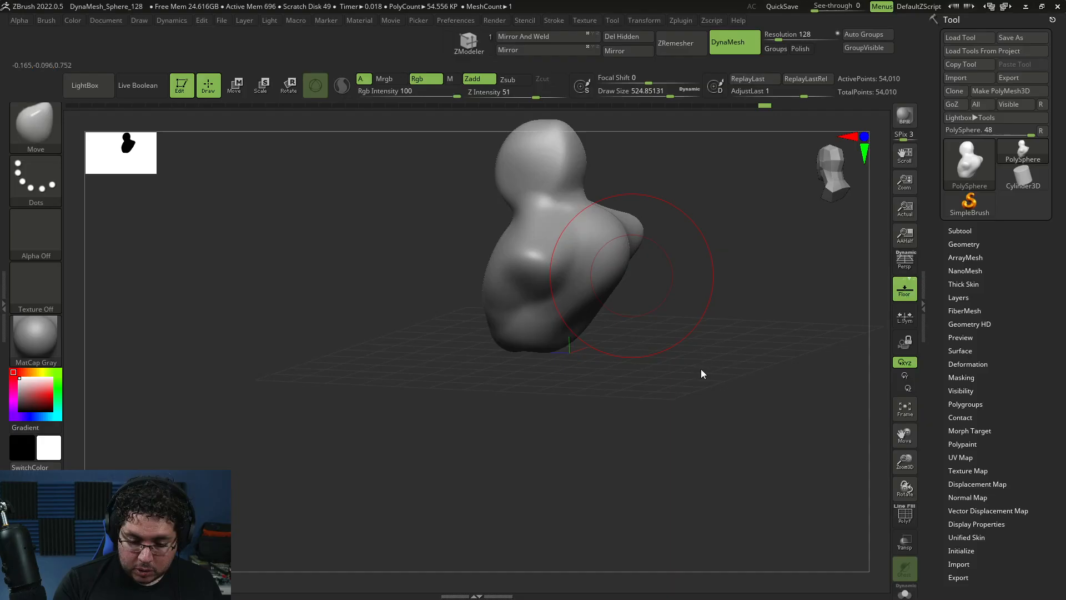
left_click_drag(701, 374, 638, 362, "shift")
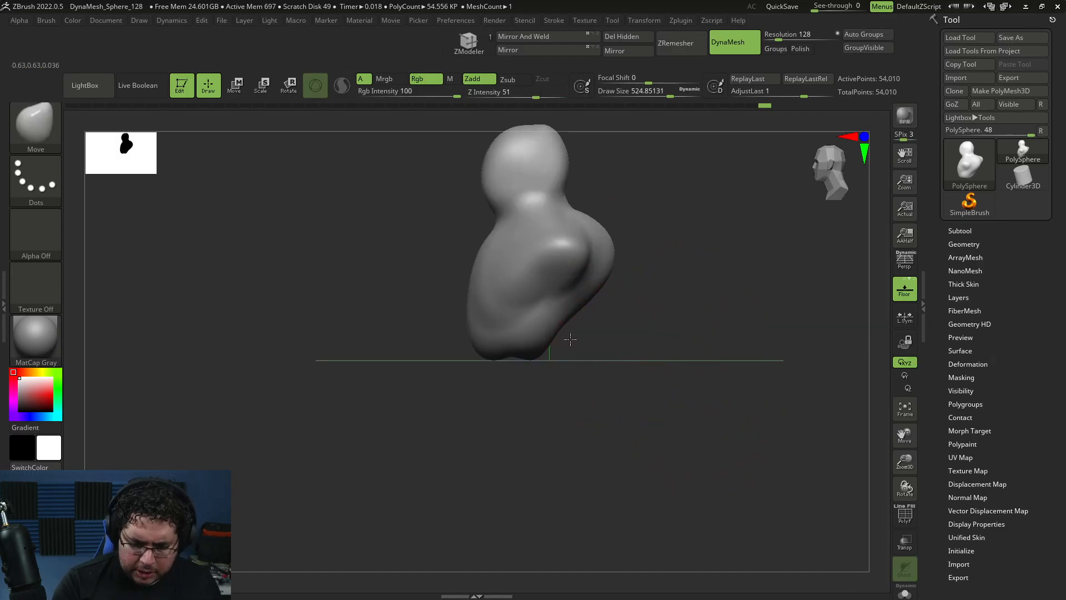
left_click_drag(478, 334, 493, 334)
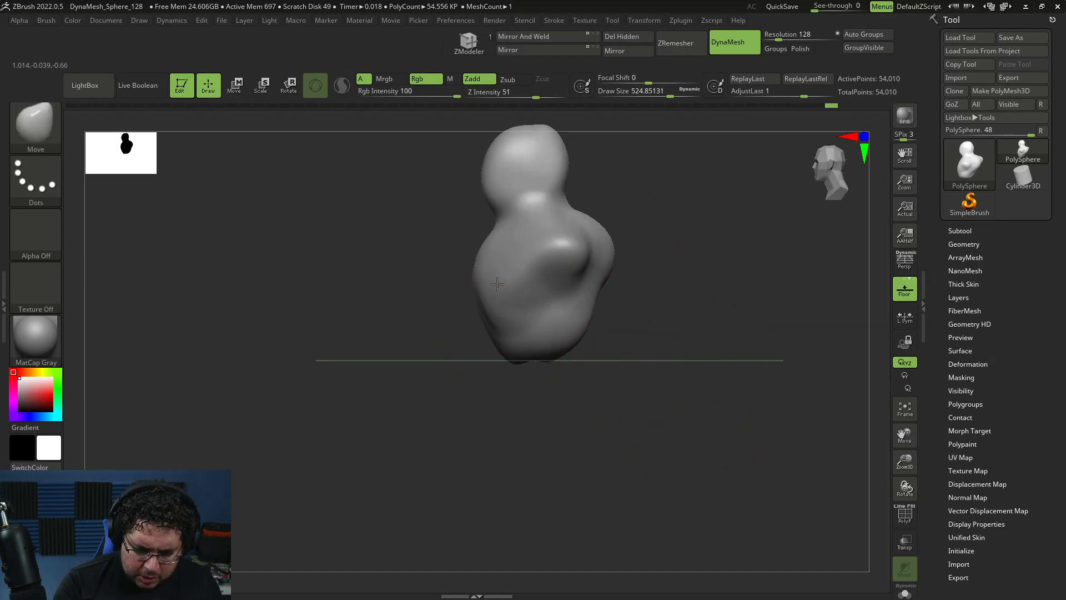
left_click_drag(688, 242, 650, 247)
- Flatten the shoulders and back into broad planes with the TrimDynamic brush at a draw size of about 393
key("b")
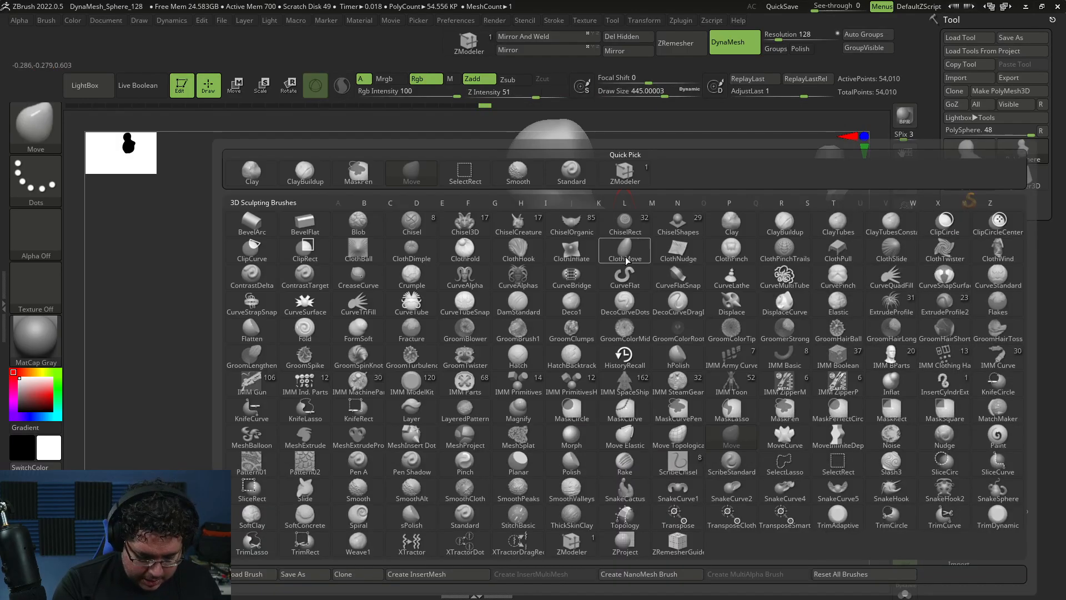
key("t")
key("d")
right_click_drag(627, 243, 650, 243)
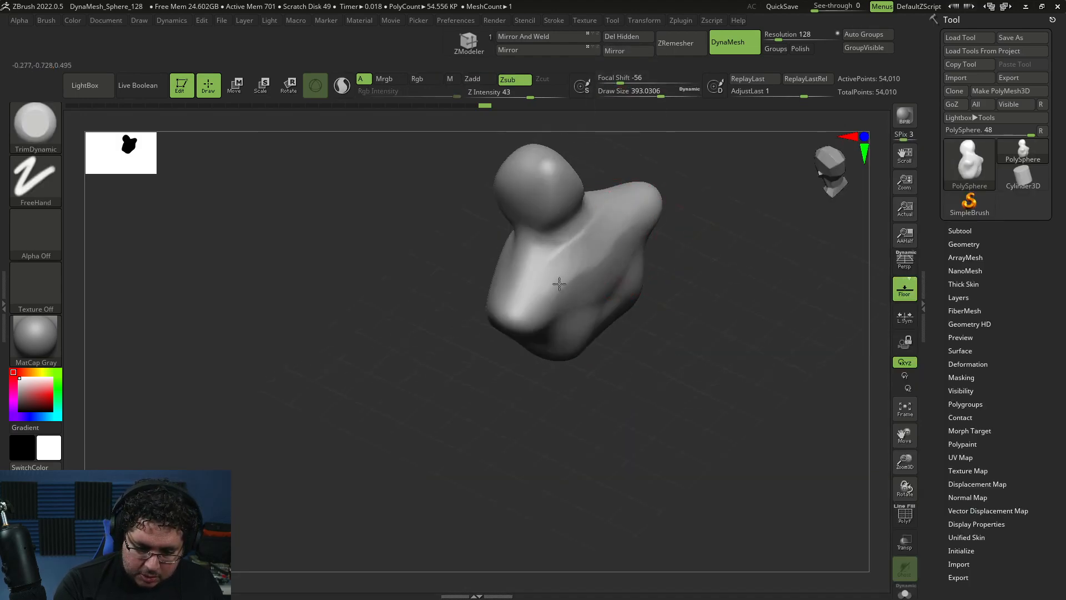
right_click_drag(525, 314, 588, 360)
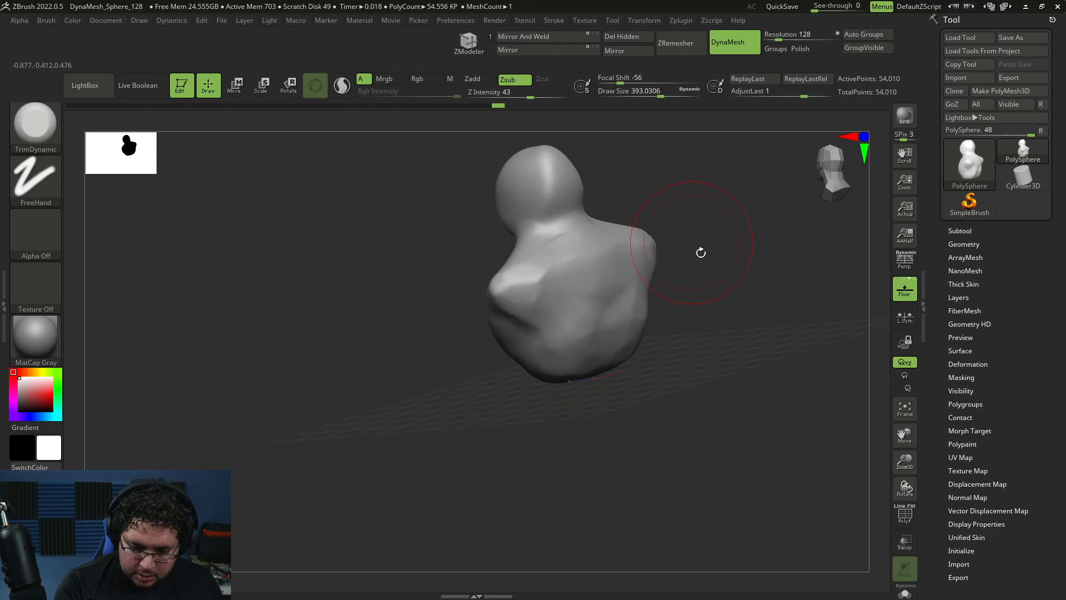
right_click_drag(697, 245, 554, 332, "shift")
- Build up the upper chest and the front of the face with ClayBuildup at a draw size of about 245
key("b")
key("c")
key("b")
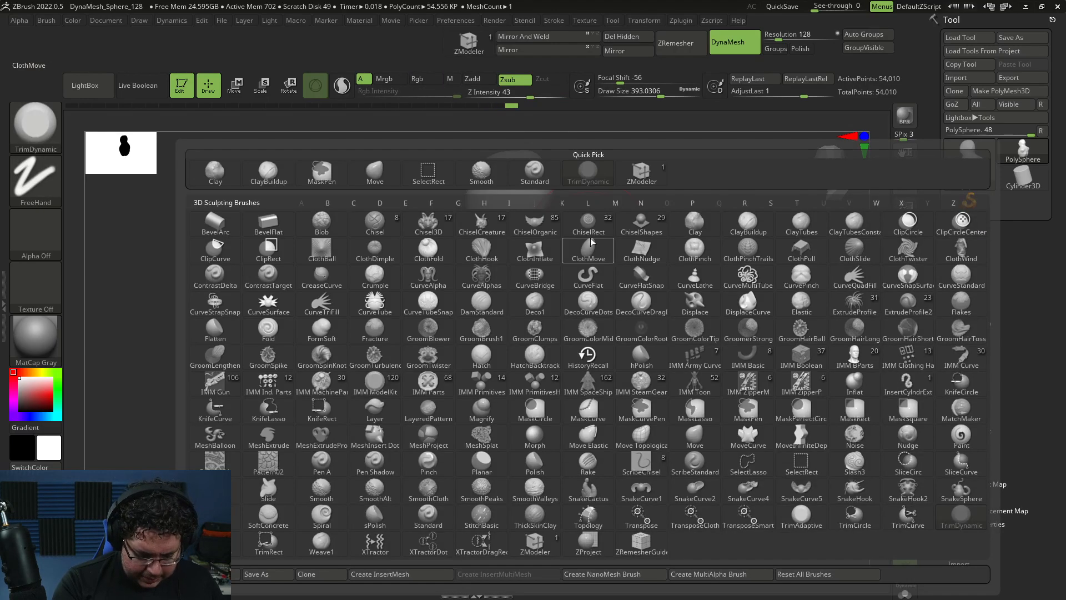
key("space")
right_click_drag(511, 278, 521, 246)
key("space")
mouse_move(522, 246)
left_mouse_down()
mouse_move(459, 262)
mouse_move(439, 283)
mouse_move(462, 271)
left_mouse_up()
key("space")
left_click_drag(461, 232, 431, 233)
right_click_drag(461, 211, 544, 202, "shift")
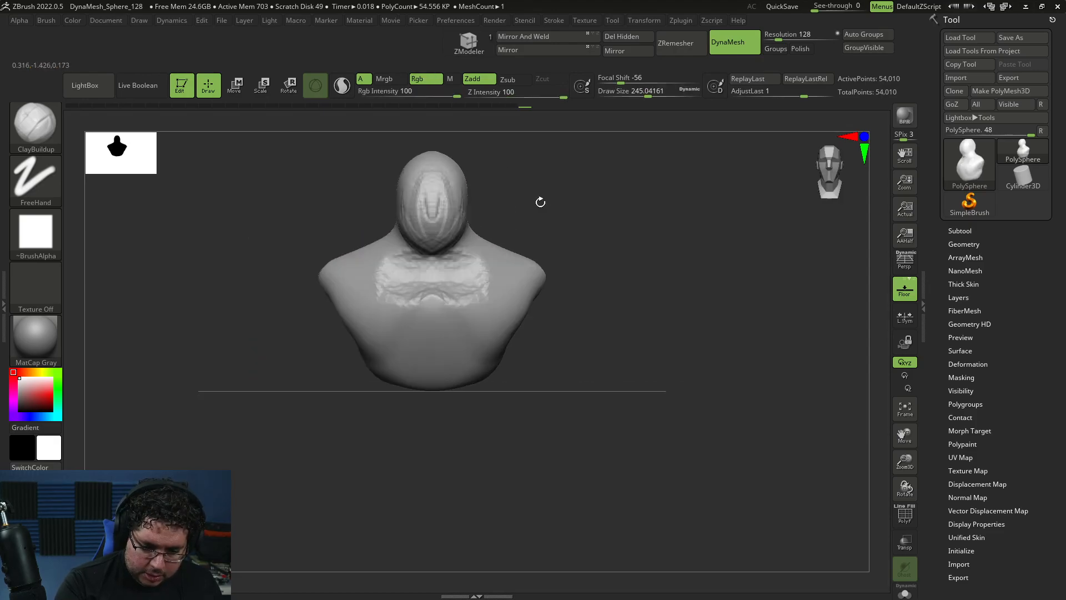
- Add volume to the face and the sides of the head with ClayBuildup at a draw size of about 192
key("space")
left_click_drag(420, 195, 414, 196)
right_click_drag(524, 194, 472, 206)
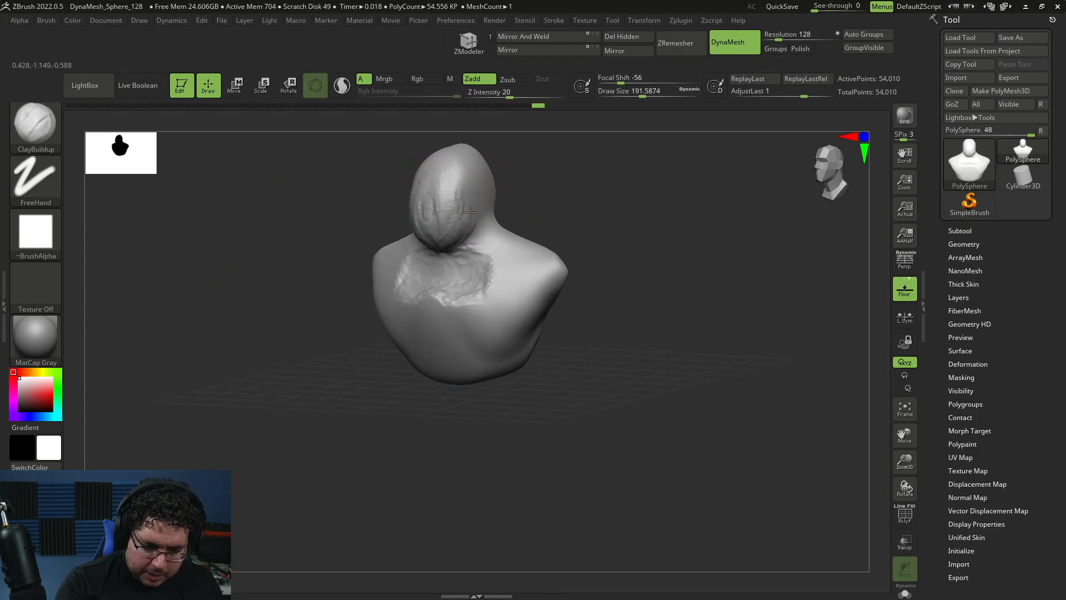
right_click_drag(443, 153, 485, 207)
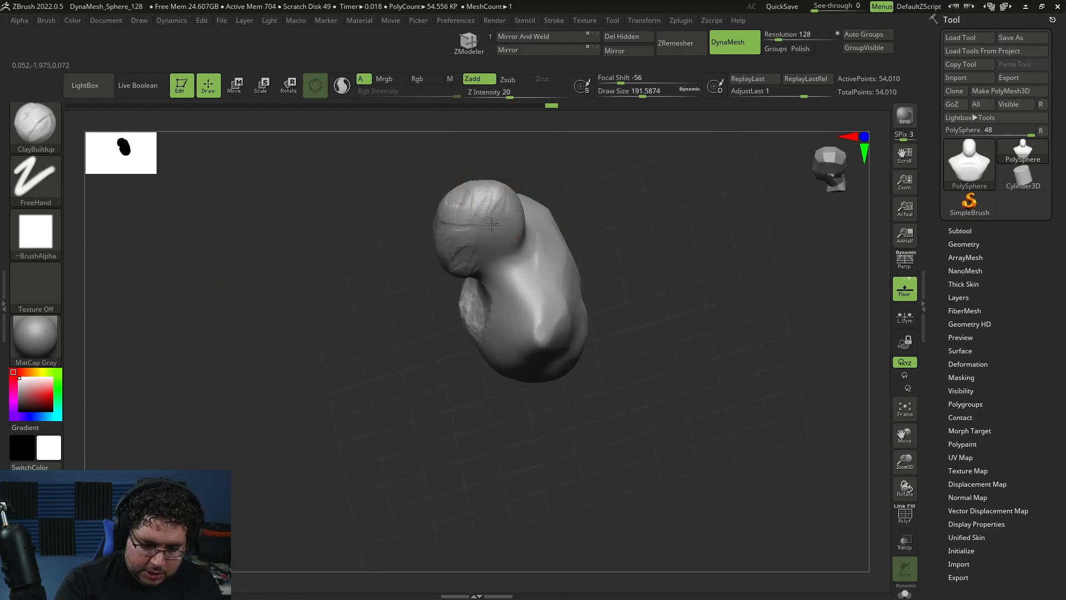
mouse_move(434, 243)
right_mouse_down()
mouse_move(461, 204)
mouse_move(517, 181)
mouse_move(447, 266)
mouse_move(441, 240)
right_mouse_up()
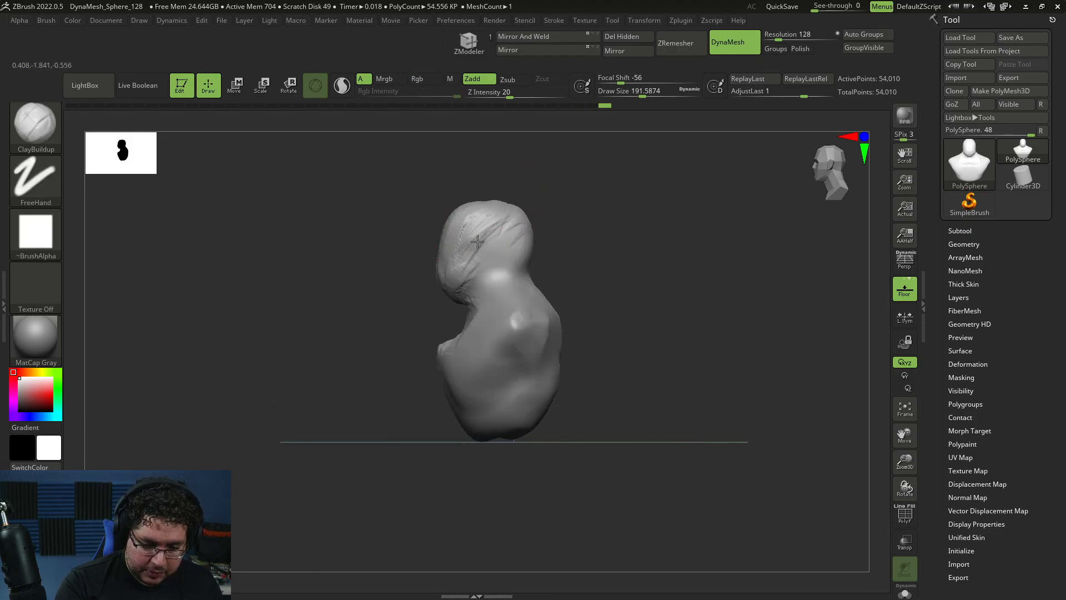
right_click_drag(578, 254, 464, 350)
- Flatten the clay strokes on the chest and head with TrimDynamic at a draw size of about 268
key("b")
key("t")
key("d")
right_click_drag(550, 255, 611, 239)
key("space")
left_click_drag(472, 310, 479, 310)
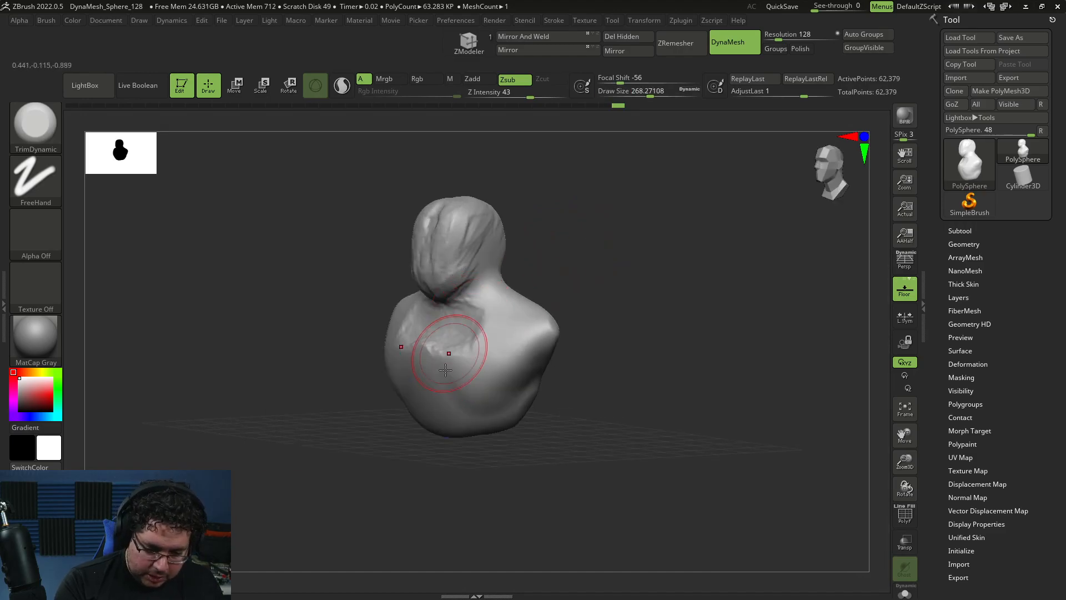
mouse_move(460, 348)
left_mouse_down()
mouse_move(472, 312)
mouse_move(459, 328)
left_mouse_up()
right_click_drag(508, 289, 554, 267, "shift")
right_click_drag(541, 351, 541, 364, "ctrl")
- Pull the base of the bust down into a waist and hips with the Move brush at a draw size of about 468
key("alt+Tab")
key("alt+Tab")
mouse_move(644, 356)
left_mouse_down()
mouse_move(611, 393)
mouse_move(600, 428)
mouse_move(587, 425)
left_mouse_up()
key("b")
key("m")
key("v")
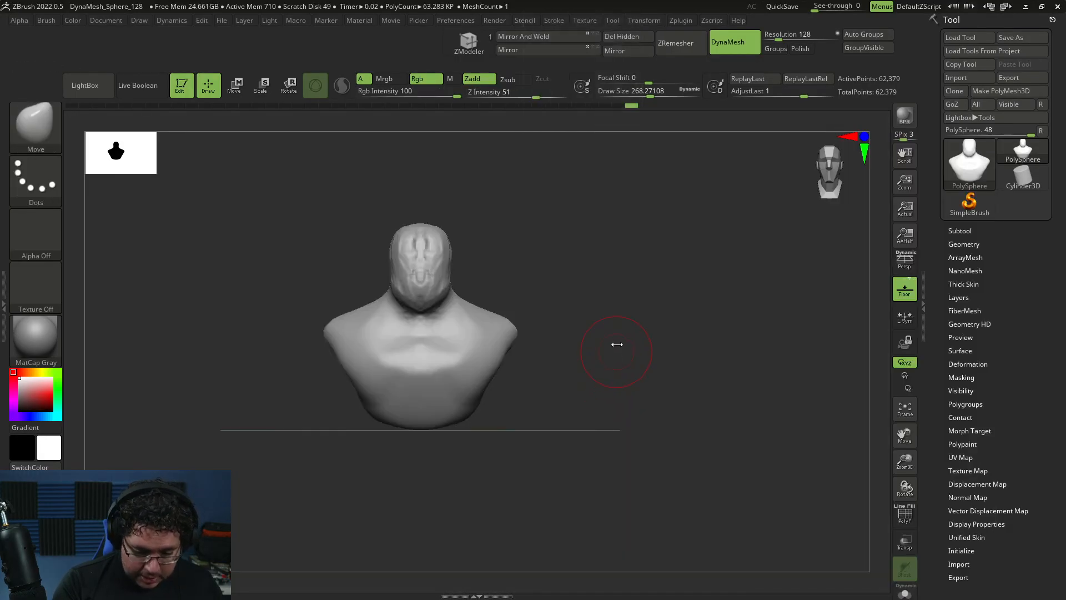
key("space")
left_click_drag(627, 338, 648, 336)
left_click_drag(471, 441, 541, 400, "alt")
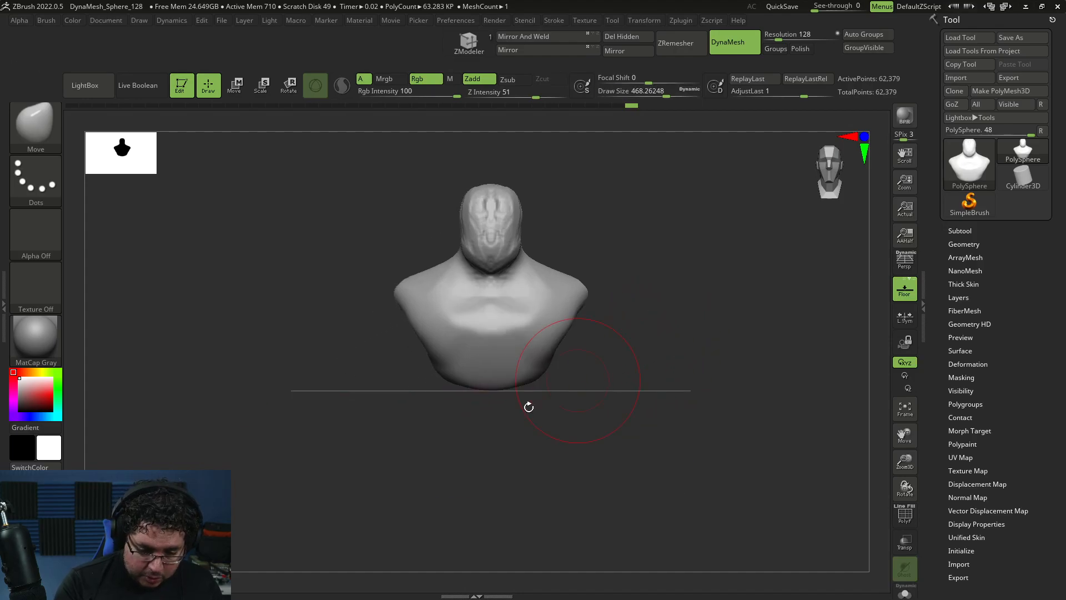
mouse_move(464, 400)
left_mouse_down()
mouse_move(464, 440)
mouse_move(456, 421)
mouse_move(474, 468)
mouse_move(458, 466)
mouse_move(436, 491)
mouse_move(400, 454)
left_mouse_up()
left_click_drag(476, 471, 440, 452)
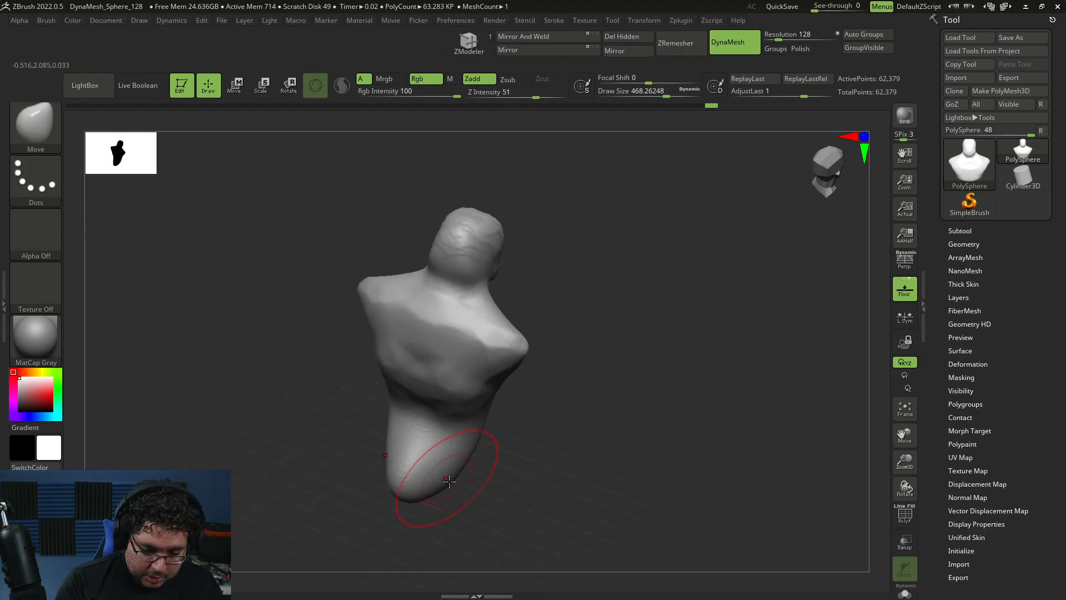
mouse_move(453, 495)
left_mouse_down()
mouse_move(464, 467)
mouse_move(435, 440)
mouse_move(435, 470)
left_mouse_up()
- Refine the lengthened torso's side profile with the Move brush at a draw size of about 602
key("space")
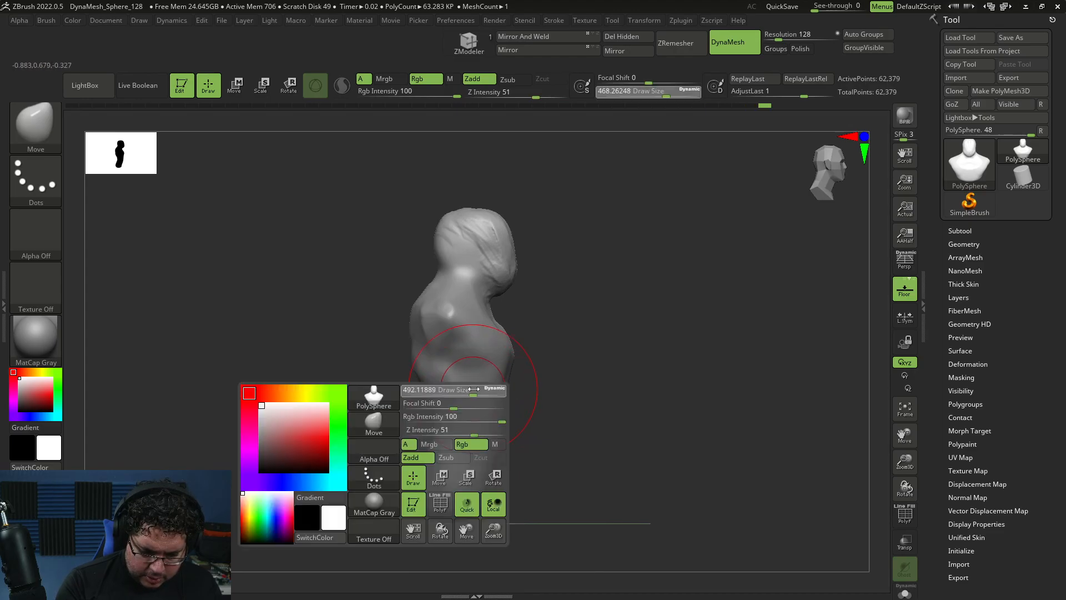
left_click_drag(470, 388, 480, 387)
left_click_drag(533, 461, 635, 457)
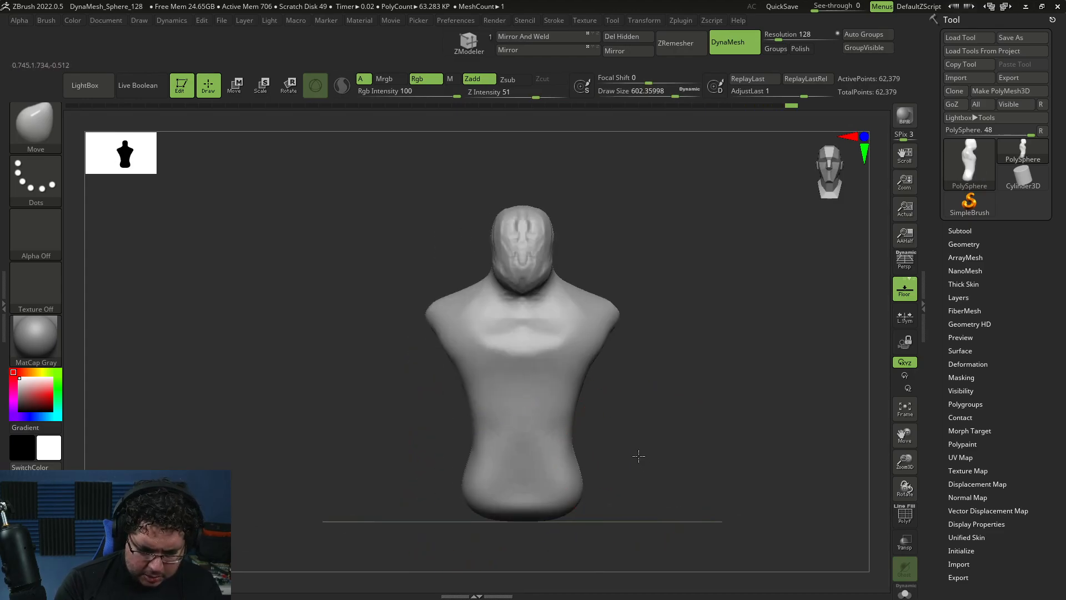
- Bring up the reference image window and move it off the main screen
key("super+Tab")
left_click(534, 267)
left_click_drag(423, 9, 1065, 253)
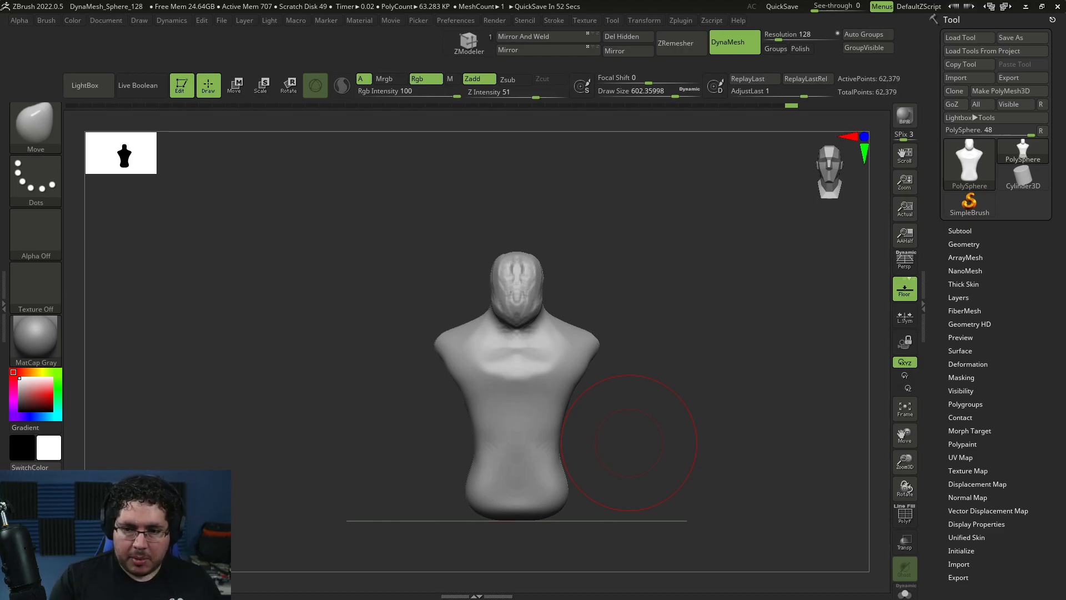
- Build up rounded shoulder muscles and the pectoral area with ClayBuildup at a draw size of about 293
mouse_move(650, 431)
left_mouse_down()
mouse_move(607, 373)
mouse_move(609, 349)
left_mouse_up()
key("b")
key("c")
key("b")
key("space")
left_click_drag(686, 360, 645, 335)
key("space")
mouse_move(617, 294)
left_mouse_down()
mouse_move(577, 311)
mouse_move(590, 302)
mouse_move(586, 333)
mouse_move(620, 332)
mouse_move(591, 319)
mouse_move(587, 302)
mouse_move(583, 314)
left_mouse_up()
mouse_move(655, 333)
left_mouse_down("shift")
mouse_move(635, 352)
mouse_move(656, 309)
mouse_move(673, 307)
left_mouse_up("shift")
key("space")
mouse_move(522, 316)
left_mouse_down()
mouse_move(463, 321)
mouse_move(500, 361)
mouse_move(489, 378)
mouse_move(467, 319)
left_mouse_up()
left_click_drag(611, 261, 622, 253, "shift")
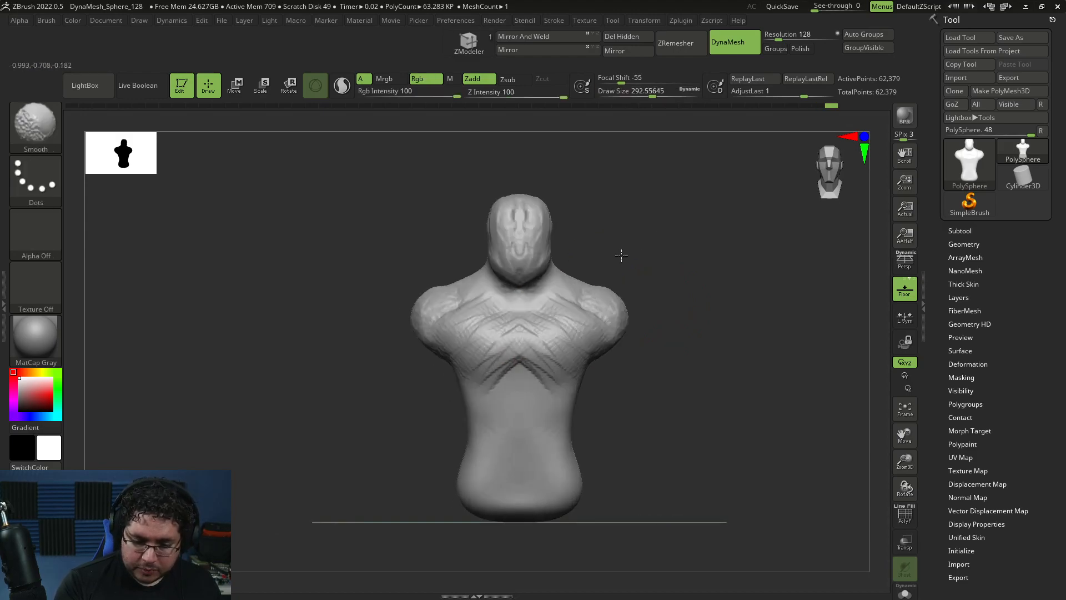
left_click_drag(466, 328, 483, 358)
- Build up both hips at the base of the torso with ClayBuildup and remesh the figure with DynaMesh
left_click_drag(618, 348, 685, 371)
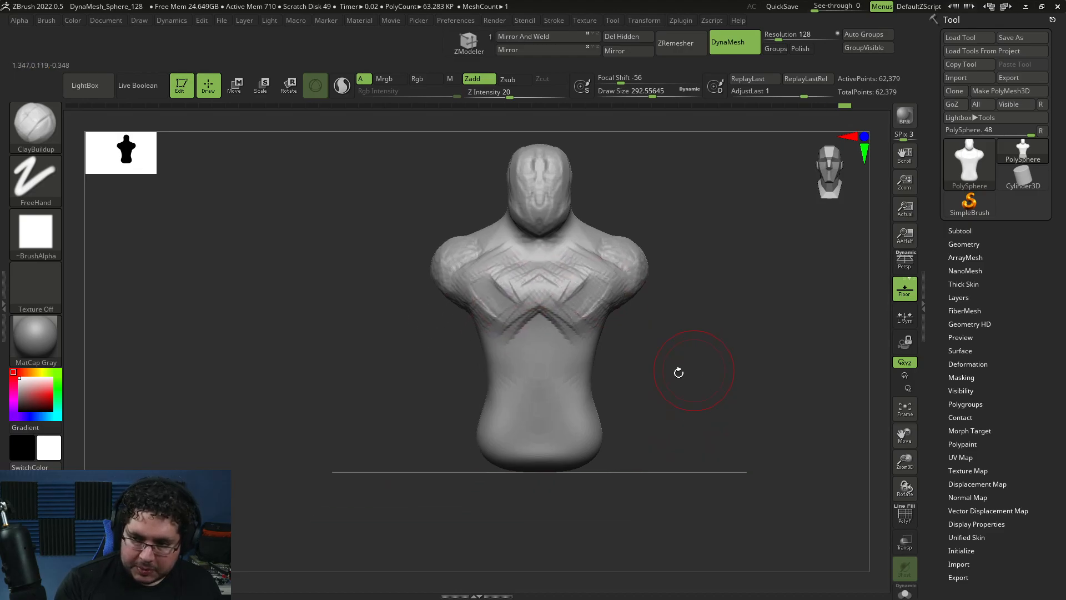
left_click_drag(608, 364, 647, 373)
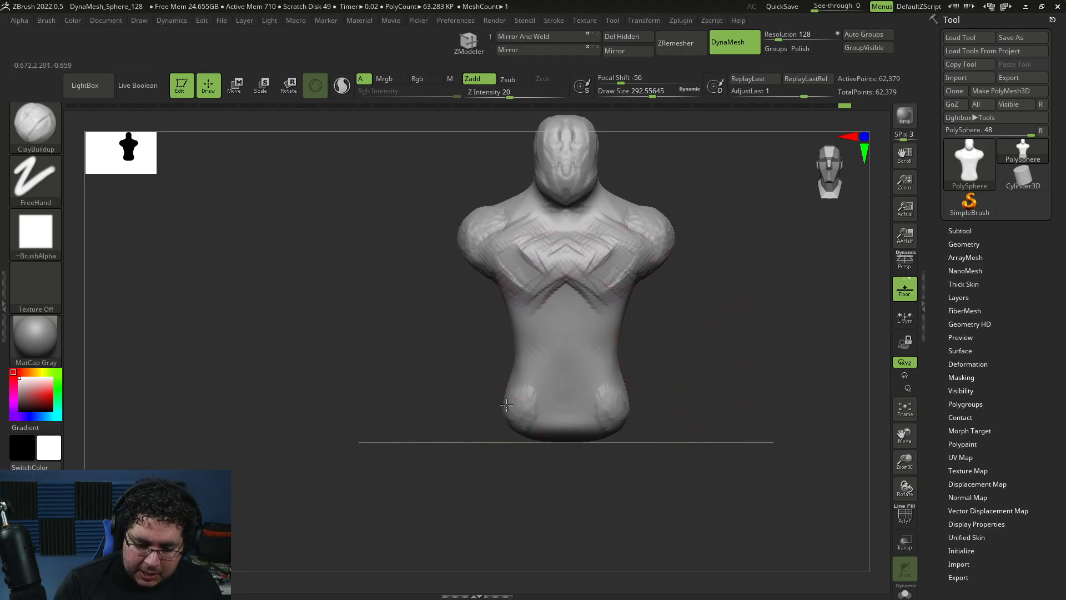
mouse_move(668, 393)
left_mouse_down()
mouse_move(524, 418)
mouse_move(678, 423)
mouse_move(631, 387)
left_mouse_up()
- Pull two legs down from the hips and shape their side profile with the Move brush at a draw size of about 476
key("b")
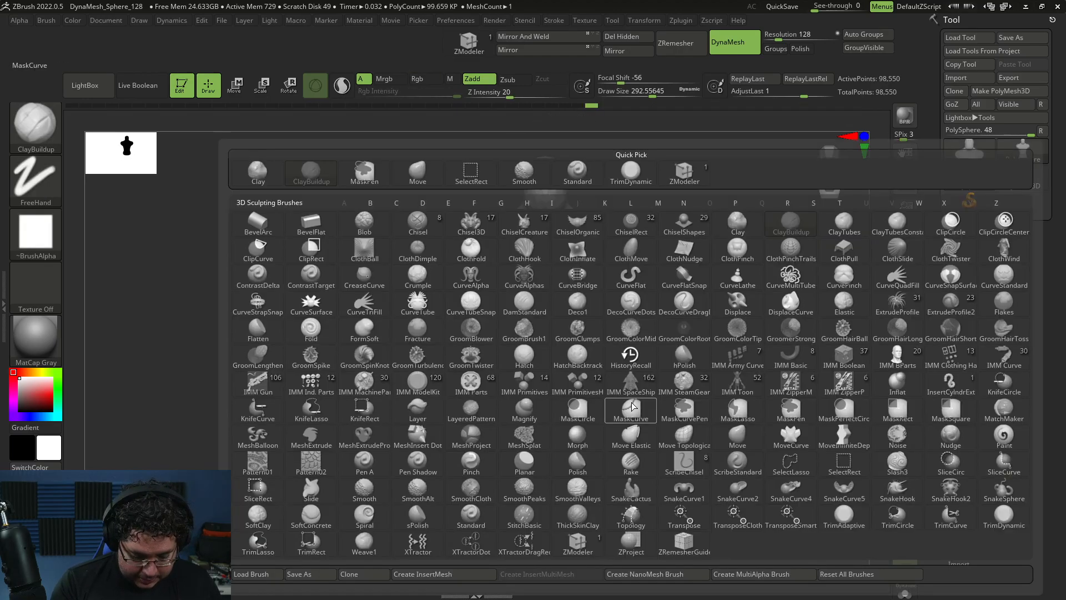
key("m")
key("v")
key("space")
key("space")
left_click_drag(603, 348, 611, 349)
left_click_drag(612, 454, 617, 477)
left_click_drag(600, 433, 602, 488)
left_click_drag(669, 458, 536, 451)
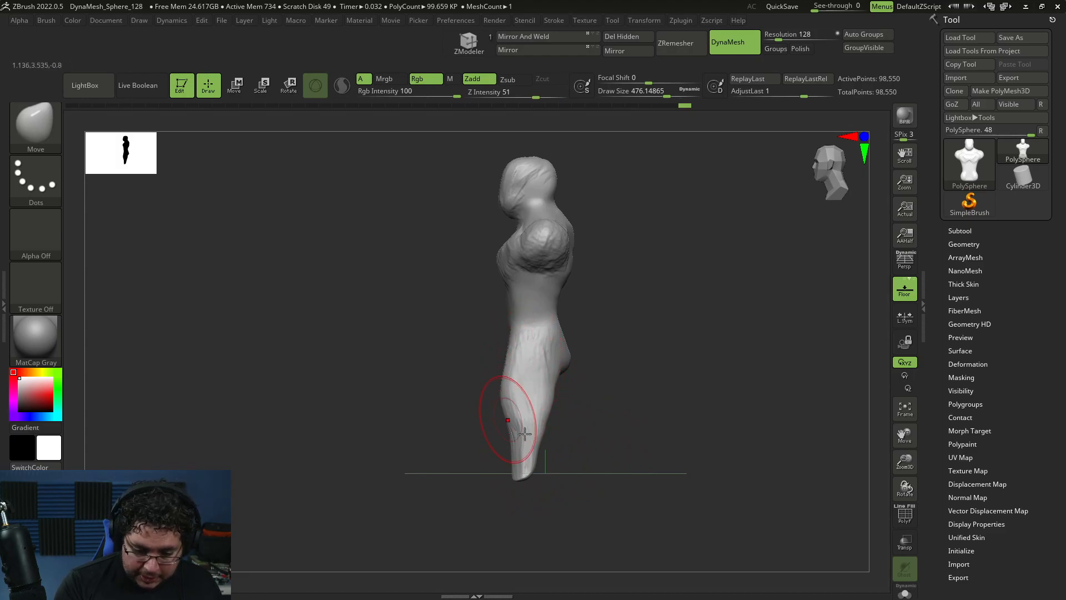
left_click_drag(611, 396, 605, 427, "alt")
- Build up bulky thigh muscles on both legs with ClayBuildup at a draw size of about 318
key("b")
key("c")
key("b")
key("space")
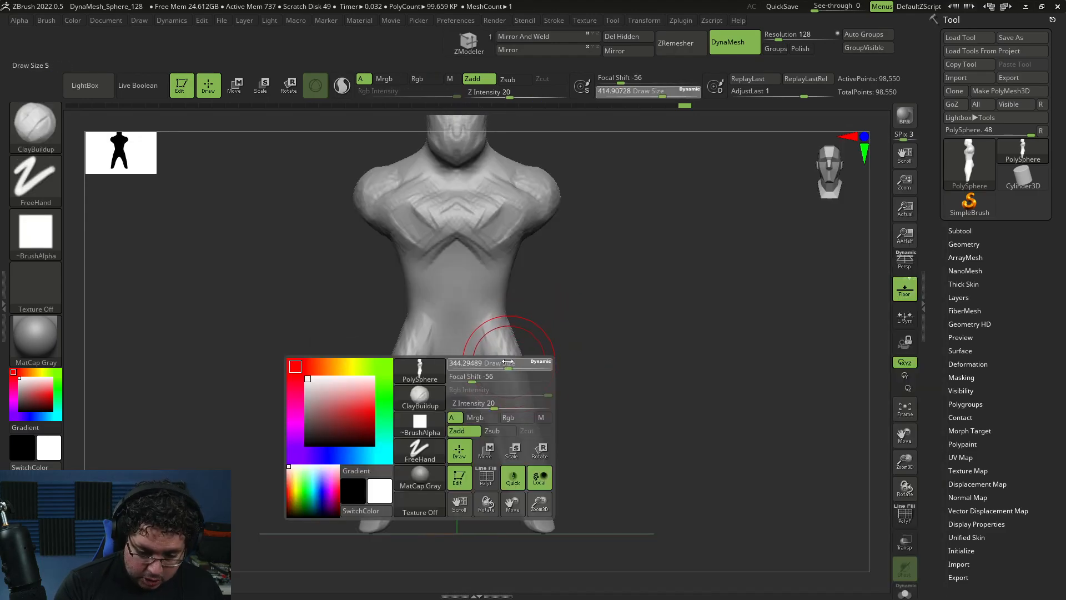
left_click_drag(507, 361, 502, 362)
left_click_drag(505, 438, 536, 441)
mouse_move(500, 413)
right_mouse_down()
mouse_move(544, 385)
mouse_move(559, 412)
right_mouse_up()
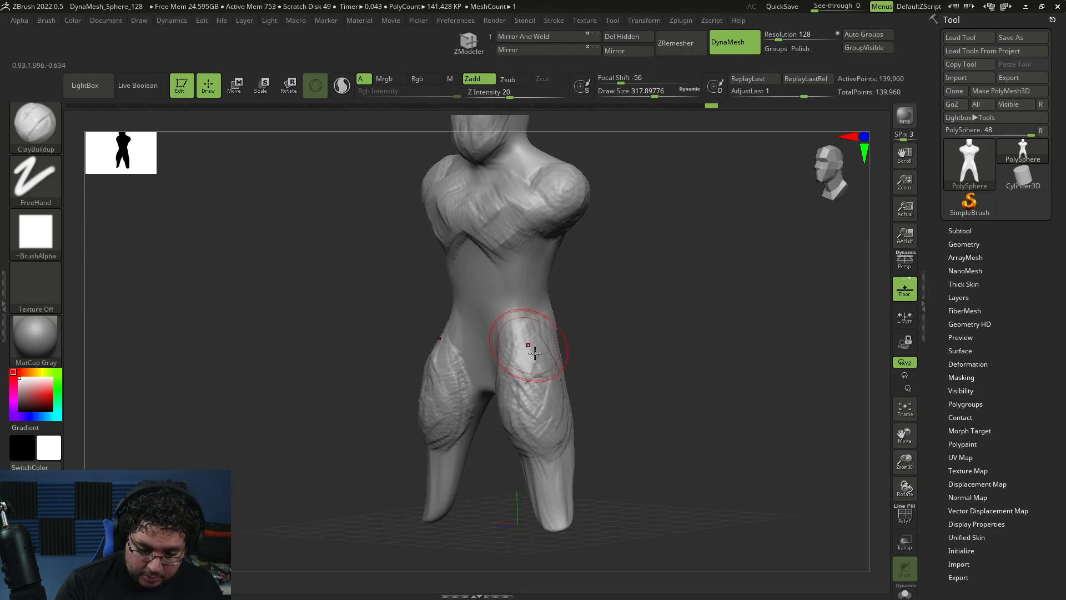
right_click_drag(530, 349, 508, 367, "shift")
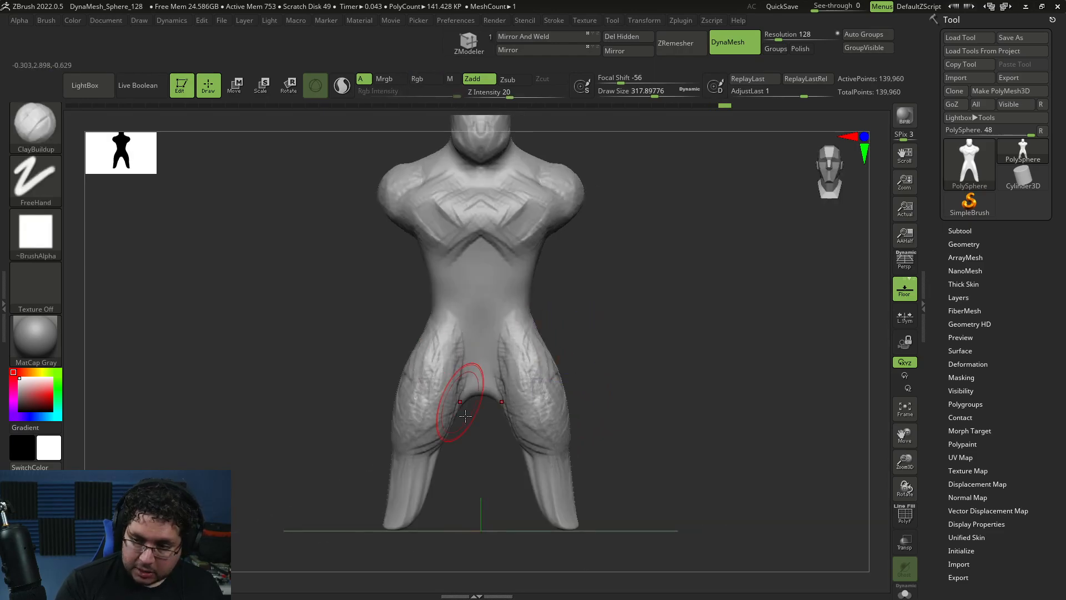
- Build up the crotch, pelvis and lower abdomen between the thighs with ClayBuildup at a draw size of about 280
right_click_drag(447, 389, 471, 399)
key("space")
left_click_drag(496, 309, 493, 308)
right_click_drag(494, 333, 482, 367, "shift")
mouse_move(481, 366)
left_mouse_down()
mouse_move(466, 324)
mouse_move(471, 356)
left_mouse_up()
right_click_drag(561, 311, 565, 343, "shift")
left_click_drag(481, 386, 463, 357)
left_click_drag(489, 396, 483, 430)
mouse_move(483, 429)
right_mouse_down()
mouse_move(533, 369)
mouse_move(494, 396)
mouse_move(542, 361)
right_mouse_up()
mouse_move(480, 379)
left_mouse_down()
mouse_move(484, 396)
mouse_move(479, 388)
left_mouse_up()
mouse_move(622, 409)
right_mouse_down()
mouse_move(600, 395)
mouse_move(626, 400)
right_mouse_up()
right_click_drag(633, 440, 637, 383, "alt")
mouse_move(637, 383)
right_mouse_down("ctrl")
mouse_move(640, 428)
mouse_move(640, 396)
right_mouse_up("ctrl")
- Smooth the thighs and hips and remesh the figure with DynaMesh
key("shift")
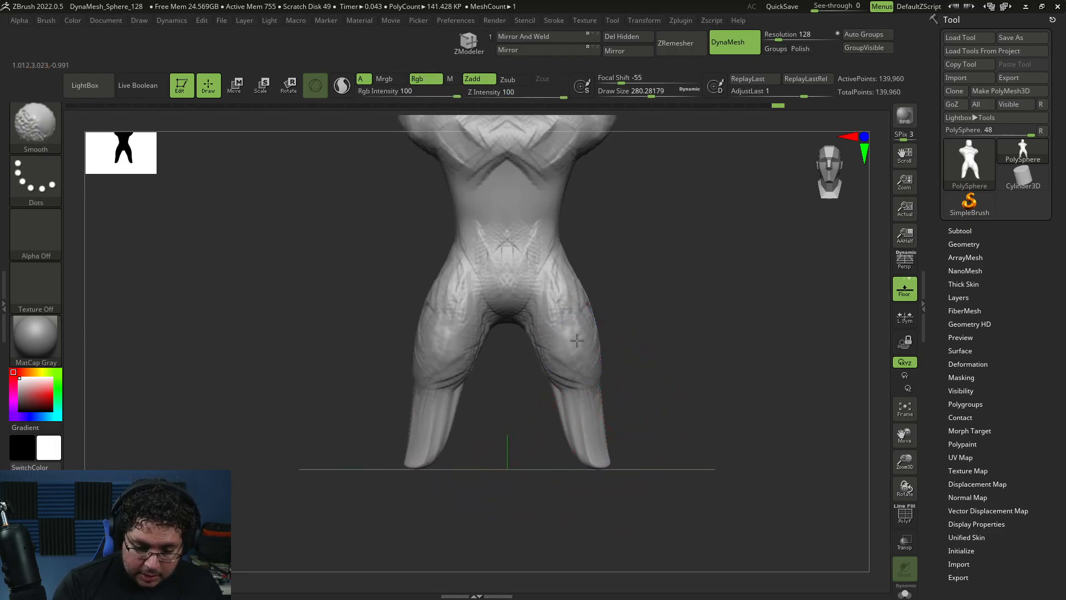
left_click_drag(674, 283, 691, 303, "ctrl")
right_click_drag(691, 311, 658, 319)
mouse_move(619, 333)
left_mouse_down("shift")
mouse_move(601, 244)
mouse_move(601, 395)
left_mouse_up("shift")
right_click_drag(700, 356, 676, 417)
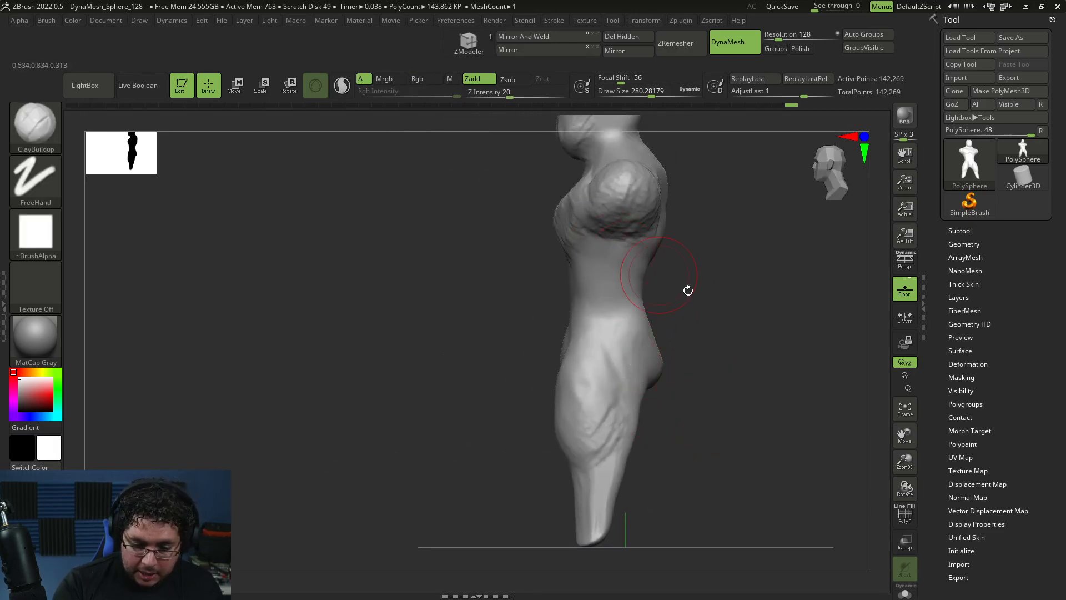
right_click_drag(677, 285, 675, 376)
- Adjust the upper body's side profile with the Move brush at a draw size of about 408
key("b")
key("m")
key("v")
key("space")
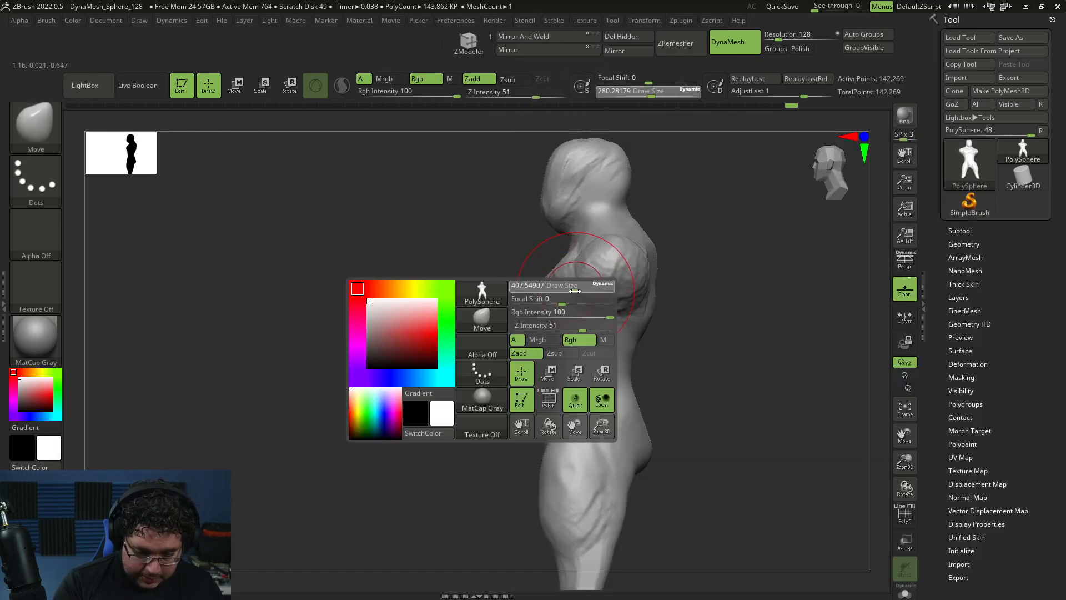
left_click_drag(545, 311, 547, 292)
mouse_move(483, 355)
right_mouse_down()
mouse_move(528, 368)
mouse_move(555, 361)
right_mouse_up()
- Build up the lower rib cage, waist and abdominal muscles with ClayBuildup
key("b")
key("c")
key("b")
key("space")
right_click_drag(625, 340, 575, 334)
key("space")
mouse_move(644, 367)
right_mouse_down()
mouse_move(623, 381)
mouse_move(577, 364)
right_mouse_up()
key("space")
left_click_drag(560, 360, 525, 346)
right_click_drag(472, 391, 536, 383)
left_click_drag(519, 364, 491, 377)
mouse_move(479, 385)
right_mouse_down()
mouse_move(516, 391)
mouse_move(536, 369)
right_mouse_up()
mouse_move(519, 373)
left_mouse_down()
mouse_move(537, 385)
mouse_move(515, 411)
left_mouse_up()
mouse_move(517, 418)
right_mouse_down()
mouse_move(522, 398)
mouse_move(573, 376)
right_mouse_up()
- Reshape the legs' side profile with the Move brush at a draw size of about 943
key("f")
key("b")
key("m")
key("v")
key("space")
left_click_drag(620, 328, 629, 331)
key("space")
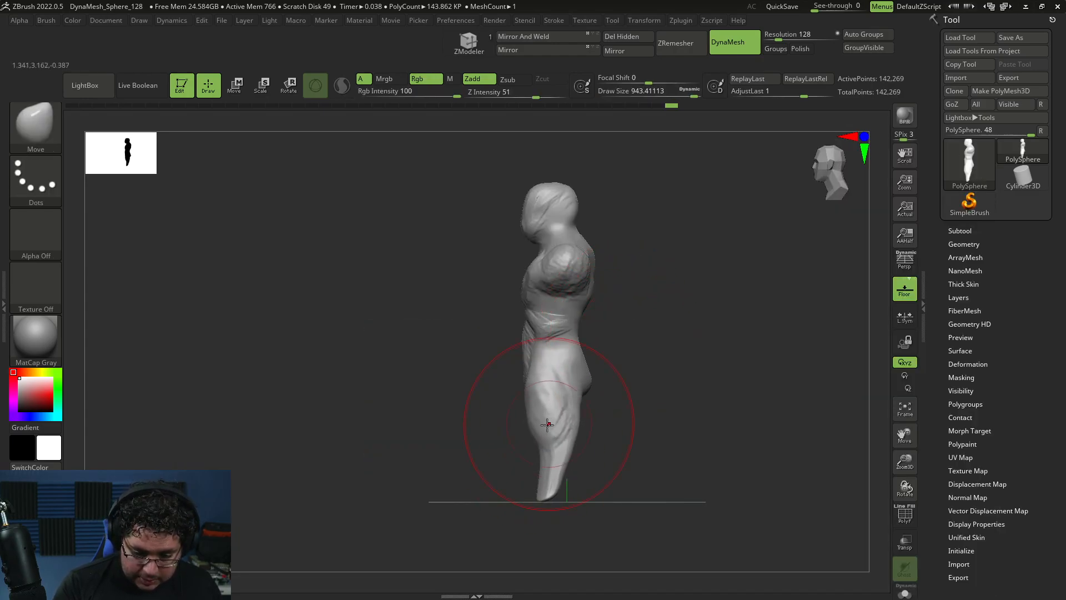
mouse_move(546, 501)
left_mouse_down()
mouse_move(557, 495)
mouse_move(578, 524)
mouse_move(602, 486)
mouse_move(686, 452)
mouse_move(654, 464)
mouse_move(666, 457)
mouse_move(654, 428)
left_mouse_up()
- Build up the calves and shins below both knees with ClayBuildup and smooth the thighs
key("b")
key("c")
key("b")
key("space")
mouse_move(658, 392)
left_mouse_down()
mouse_move(628, 395)
mouse_move(630, 436)
mouse_move(647, 410)
left_mouse_up()
left_click_drag(569, 389, 586, 413)
left_click_drag(634, 423, 671, 413)
mouse_move(586, 385)
left_mouse_down()
mouse_move(610, 420)
mouse_move(577, 386)
mouse_move(571, 422)
mouse_move(600, 433)
mouse_move(612, 416)
left_mouse_up()
mouse_move(669, 397)
left_mouse_down("shift")
mouse_move(632, 416)
mouse_move(683, 381)
mouse_move(678, 368)
mouse_move(697, 374)
mouse_move(724, 335)
mouse_move(721, 350)
mouse_move(644, 407)
mouse_move(632, 382)
mouse_move(648, 338)
left_mouse_up("shift")
- Fill out the inner thighs with ClayBuildup at a draw size of about 182
key("space")
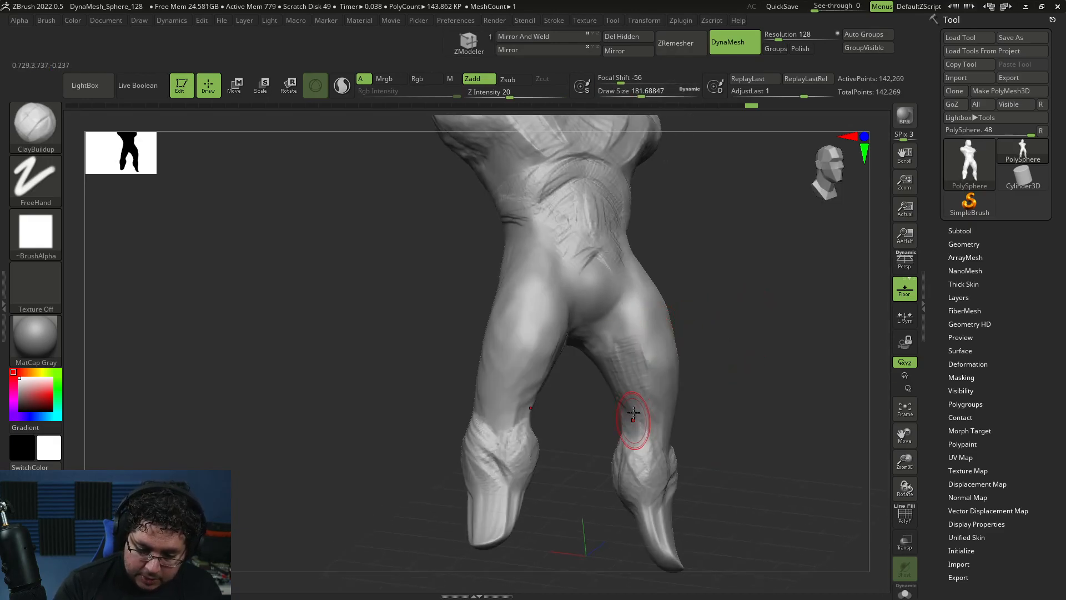
mouse_move(674, 416)
left_mouse_down("shift")
mouse_move(631, 423)
mouse_move(642, 423)
left_mouse_up("shift")
right_click_drag(651, 425, 690, 393)
- Flatten the surface of the outer hips with the TrimDynamic brush at a draw size of about 217
key("b")
key("t")
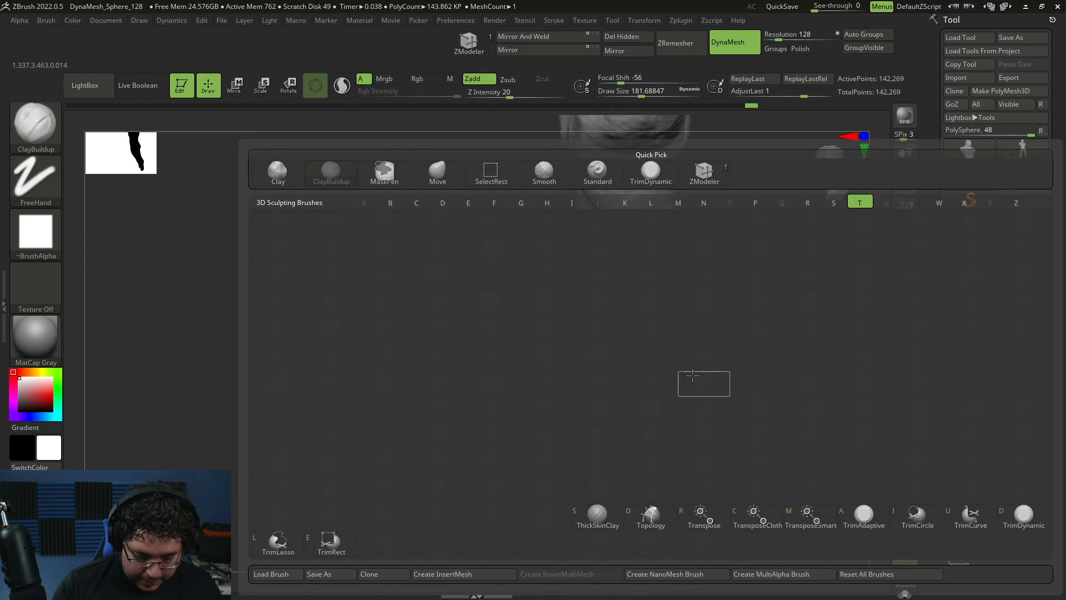
key("d")
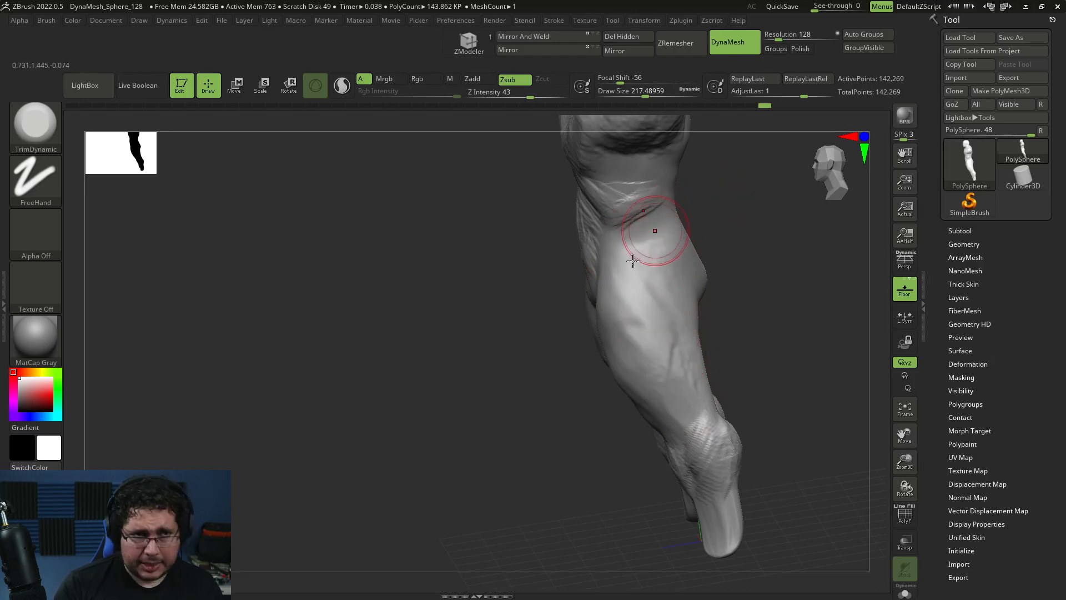
- Build up the sides of the hips below the waist with ClayBuildup at a draw size of about 217
key("b")
key("c")
key("b")
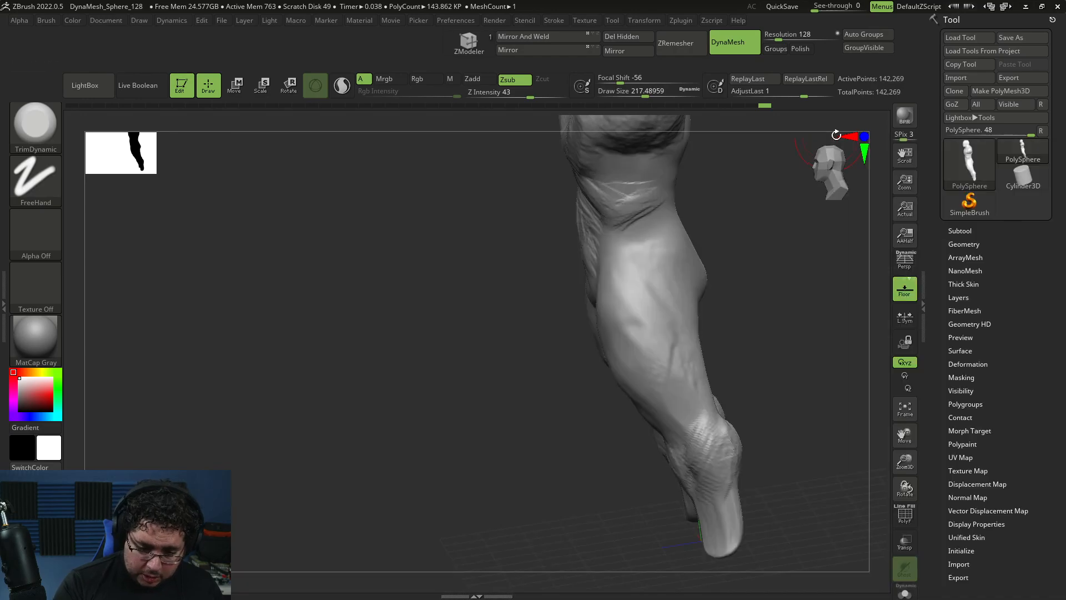
left_click_drag(645, 220, 652, 256)
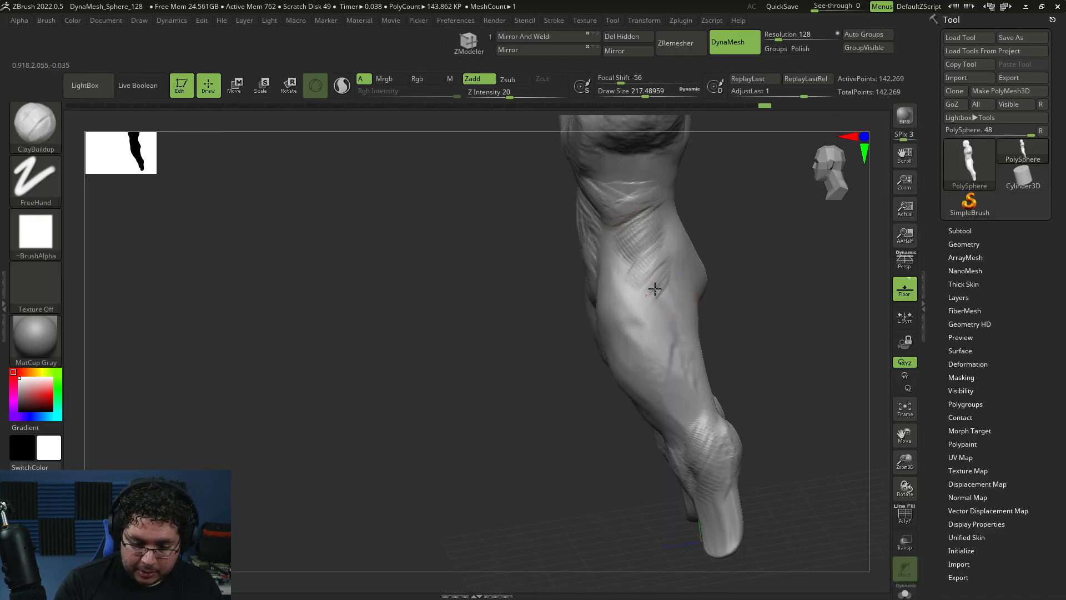
- Add and smooth knee forms on both legs with ClayBuildup, reducing the draw size from about 167 to 104
mouse_move(747, 392)
left_mouse_down("shift")
mouse_move(766, 364)
mouse_move(727, 398)
mouse_move(731, 376)
left_mouse_up("shift")
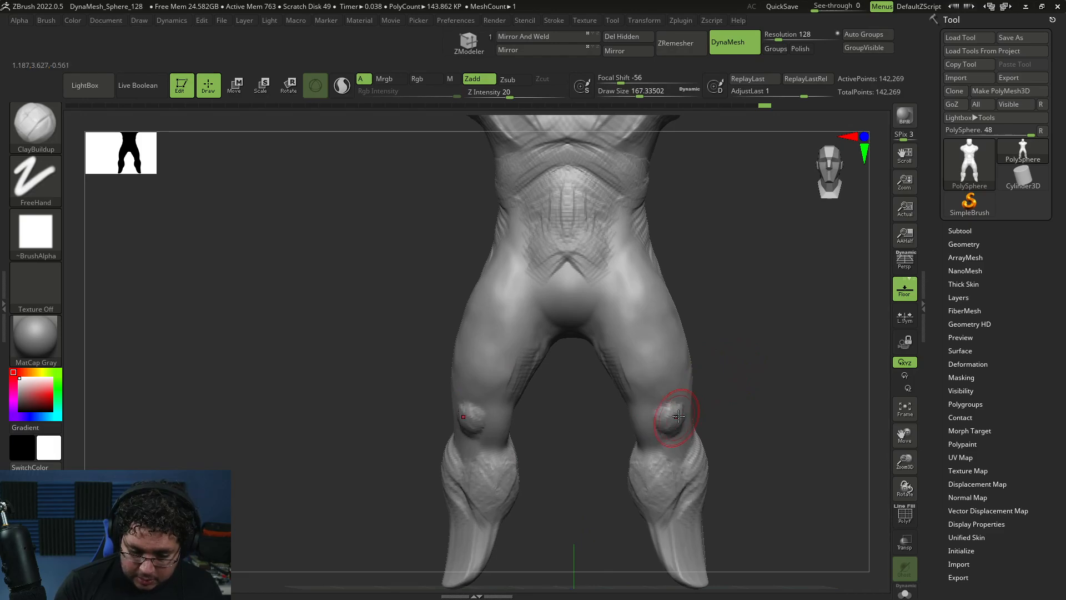
key("shift")
key("space")
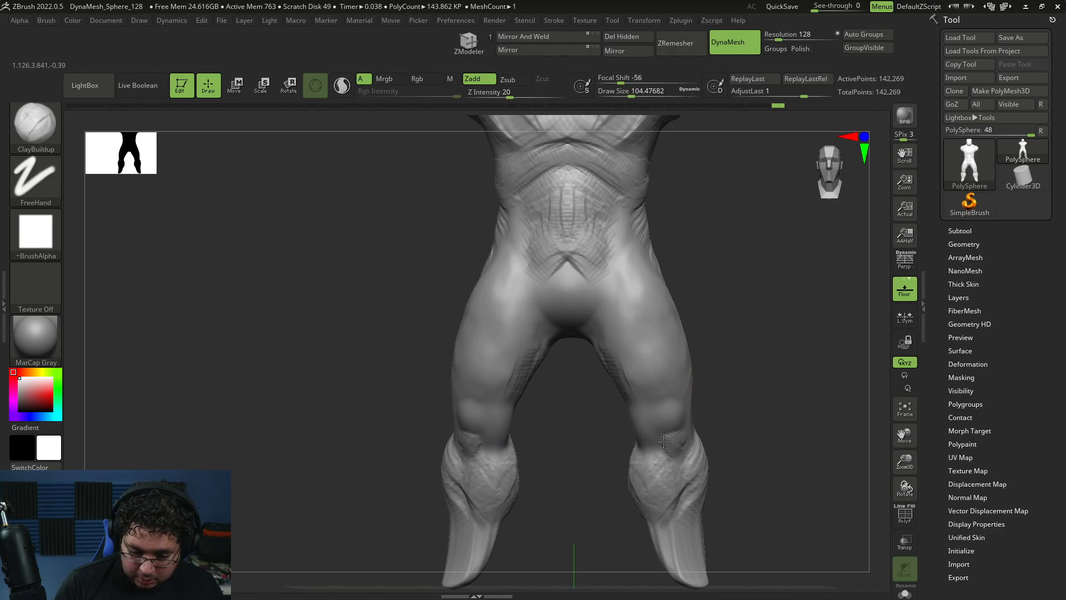
key("shift")
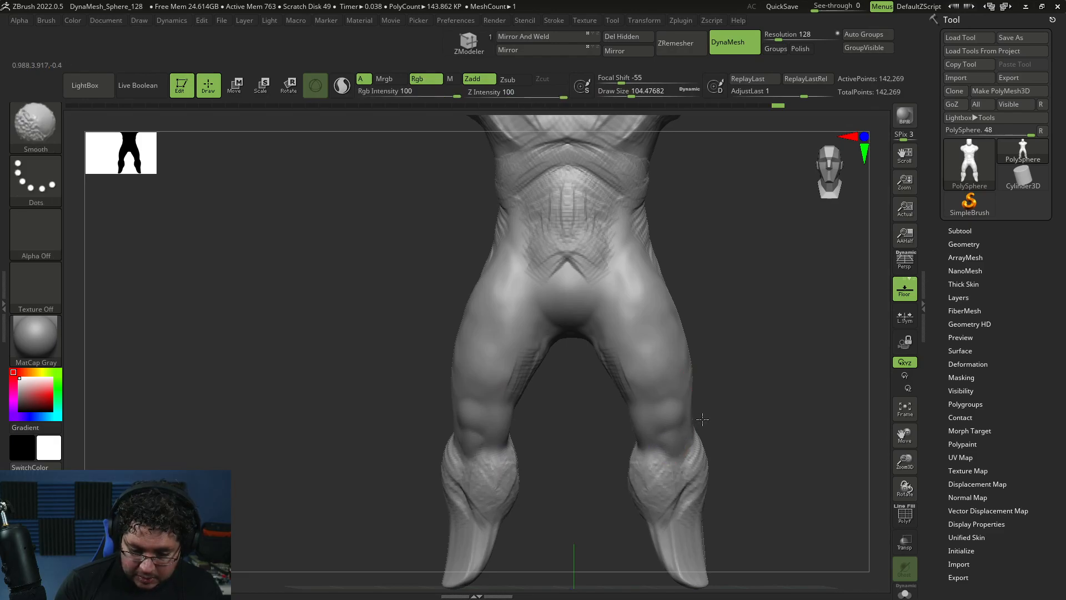
key("f")
left_click_drag(738, 409, 620, 429, "shift")
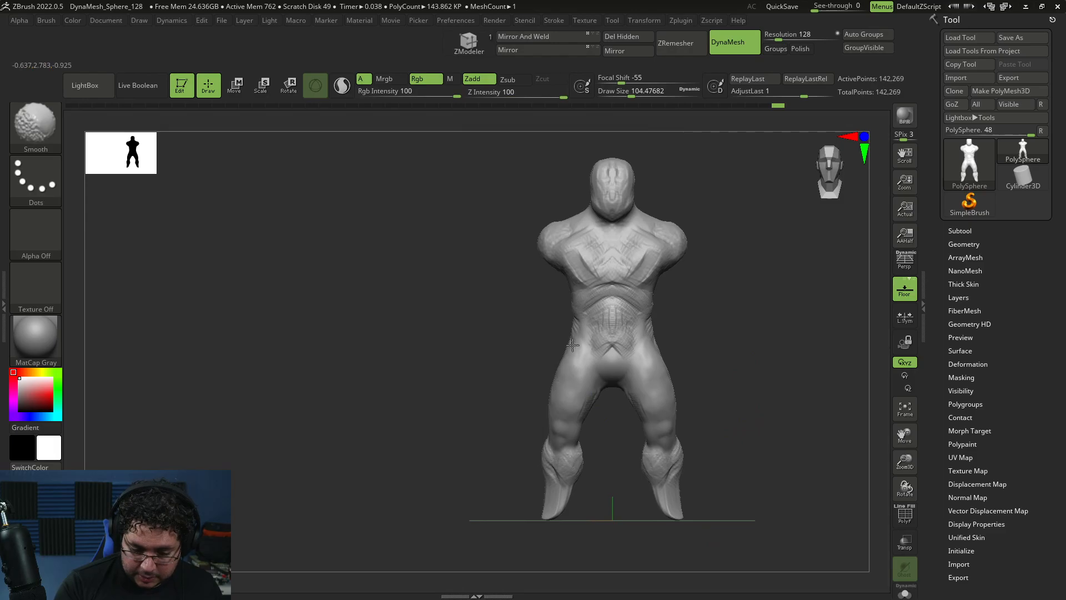
- Build up heels and the front of the feet at the leg ends with ClayBuildup at a draw size of about 136
scroll(570, 350, "up", 3)
key("space")
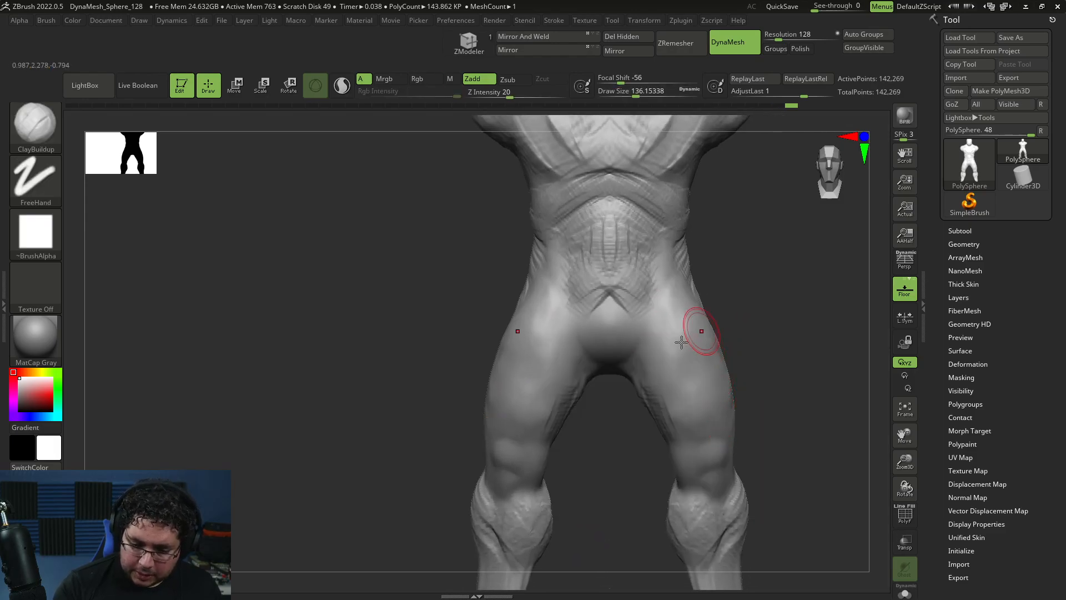
left_click_drag(768, 392, 726, 404, "alt")
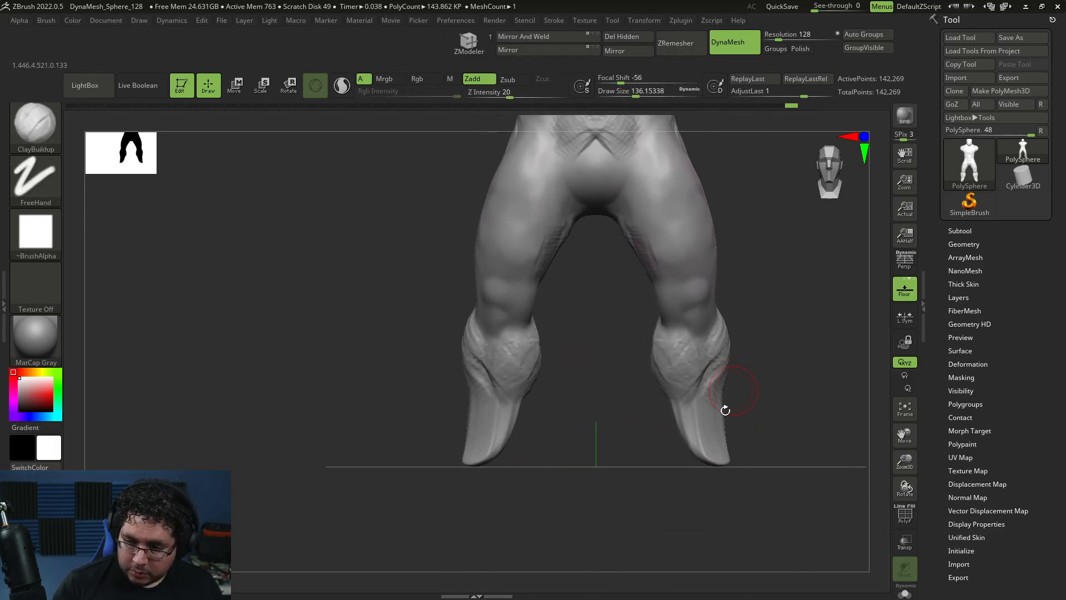
mouse_move(739, 476)
left_mouse_down()
mouse_move(690, 466)
mouse_move(574, 494)
mouse_move(369, 439)
mouse_move(397, 471)
mouse_move(494, 465)
mouse_move(385, 456)
mouse_move(435, 498)
mouse_move(455, 483)
mouse_move(433, 462)
left_mouse_up()
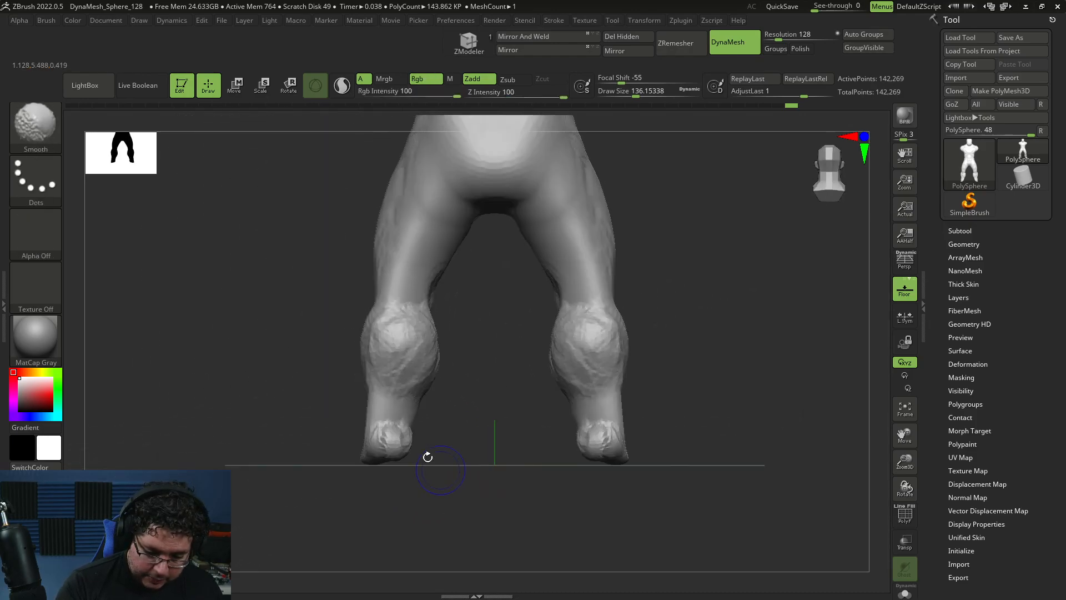
mouse_move(381, 437)
left_mouse_down()
mouse_move(405, 483)
mouse_move(467, 468)
mouse_move(439, 452)
left_mouse_up()
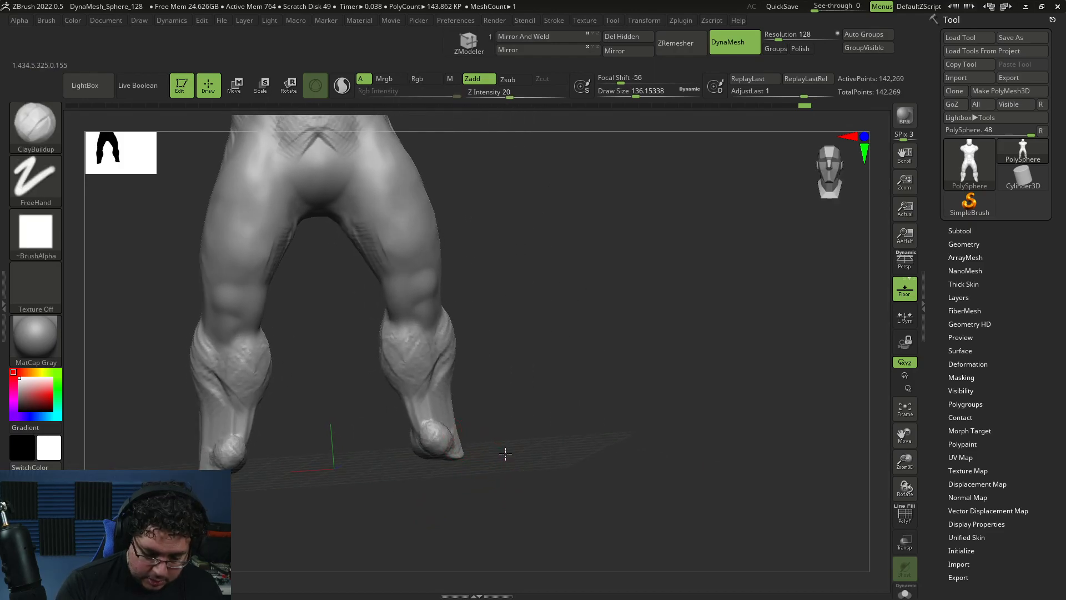
- Pull the foot masses into a basic foot shape with the Move brush at a draw size of about 202
key("b")
key("m")
key("v")
key("space")
mouse_move(539, 383)
left_mouse_down("shift")
mouse_move(495, 388)
mouse_move(510, 382)
left_mouse_up("shift")
key("space")
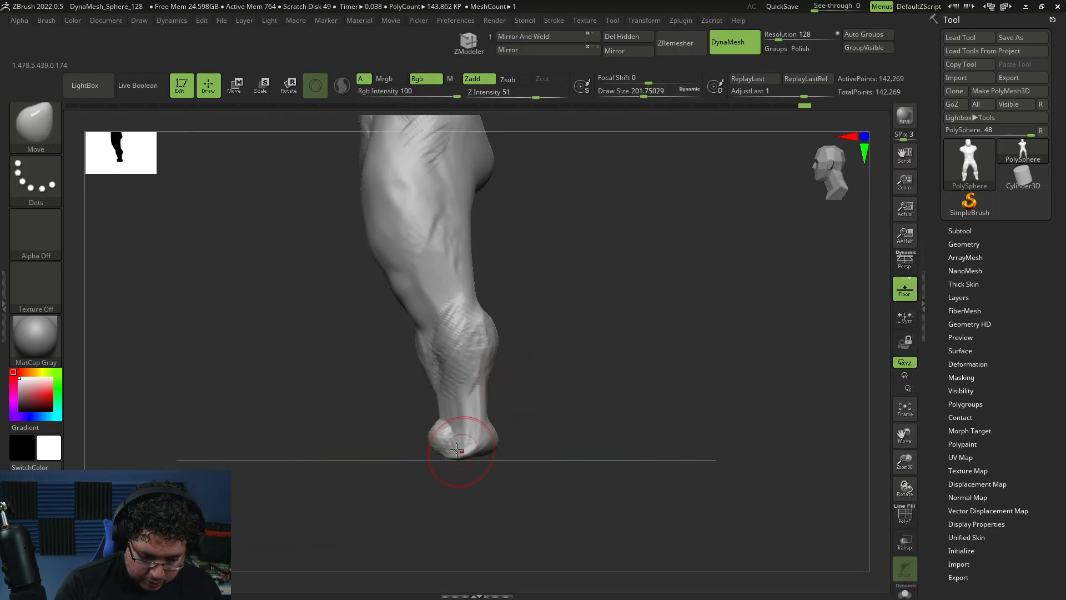
left_click_drag(408, 433, 417, 447)
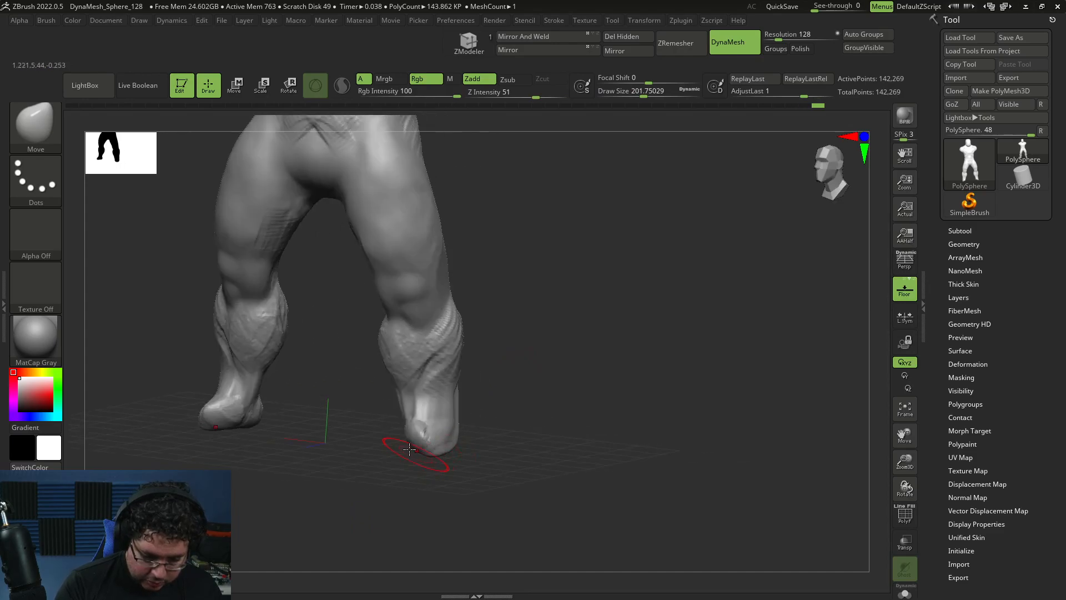
- Lengthen the feet forward and refine their heels and soles with the Move brush, enlarging the draw size to about 324
left_click_drag(509, 436, 490, 488)
mouse_move(428, 455)
left_mouse_down()
mouse_move(409, 430)
mouse_move(404, 444)
left_mouse_up()
mouse_move(443, 489)
left_mouse_down()
mouse_move(440, 452)
mouse_move(463, 475)
left_mouse_up()
left_click_drag(338, 433, 336, 425)
left_click_drag(433, 391, 483, 388)
mouse_move(408, 425)
left_mouse_down()
mouse_move(398, 420)
mouse_move(473, 461)
left_mouse_up()
left_click_drag(403, 460, 445, 419)
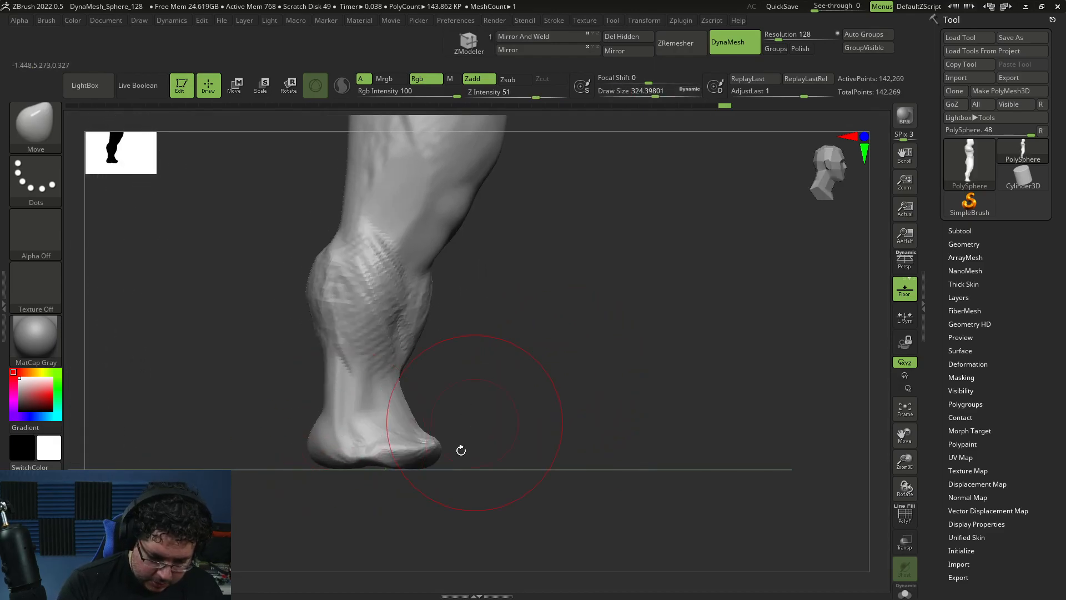
mouse_move(326, 462)
left_mouse_down()
mouse_move(491, 438)
mouse_move(481, 462)
mouse_move(439, 392)
mouse_move(416, 414)
left_mouse_up()
- Build up the ankles and insteps with ClayBuildup at a draw size of about 167, smooth them and remesh with DynaMesh
key("b")
key("c")
key("b")
key("space")
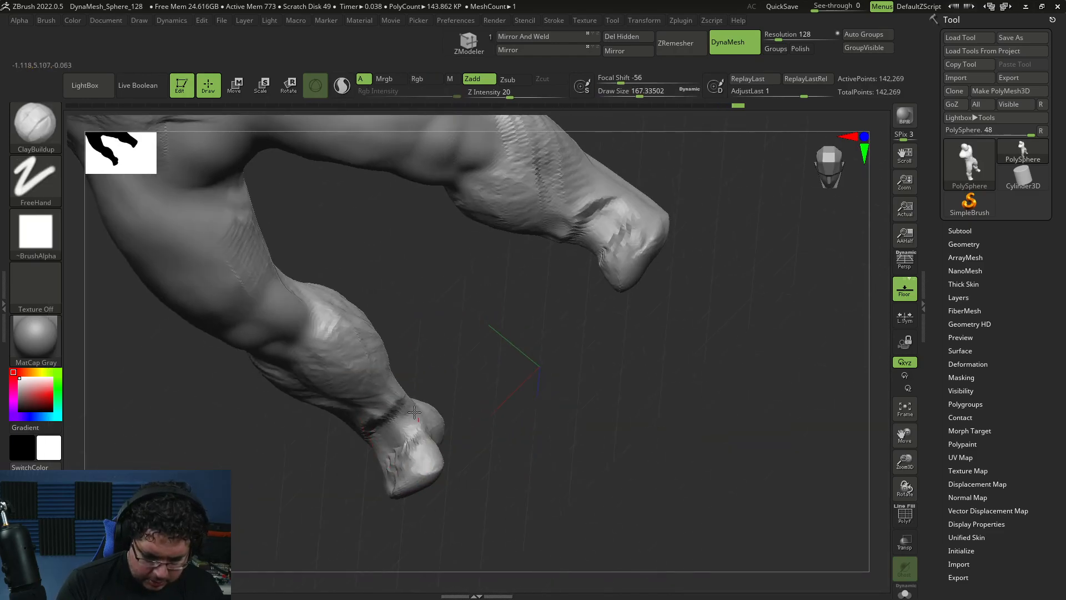
left_click_drag(469, 447, 405, 446, "shift")
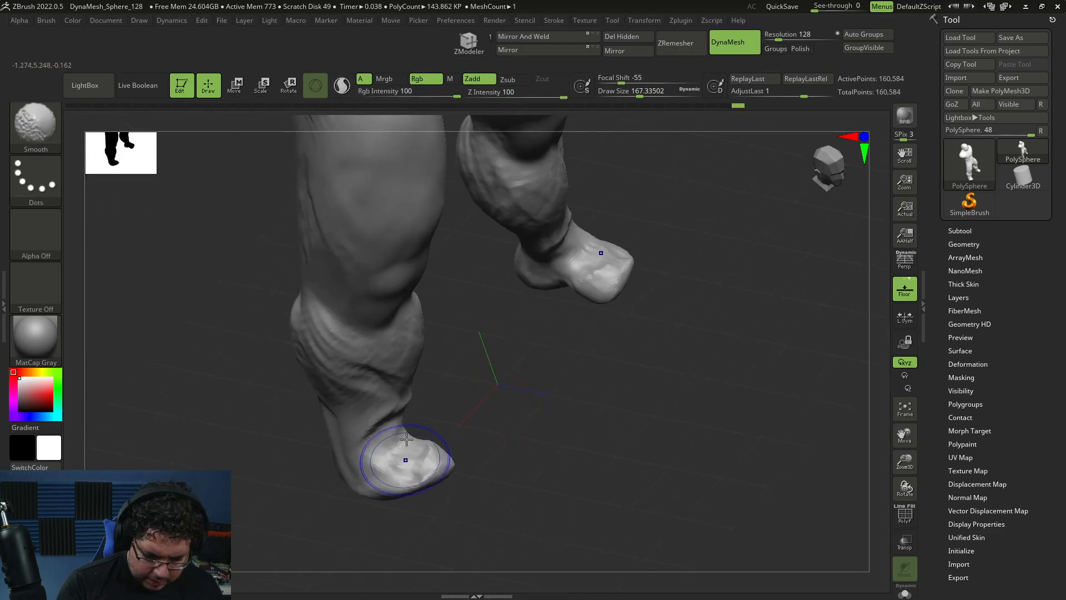
- Define the ankles, heels and backs of the lower legs with ClayBuildup at a draw size of about 167
mouse_move(435, 411)
left_mouse_down()
mouse_move(500, 440)
mouse_move(478, 427)
mouse_move(424, 469)
mouse_move(404, 435)
left_mouse_up()
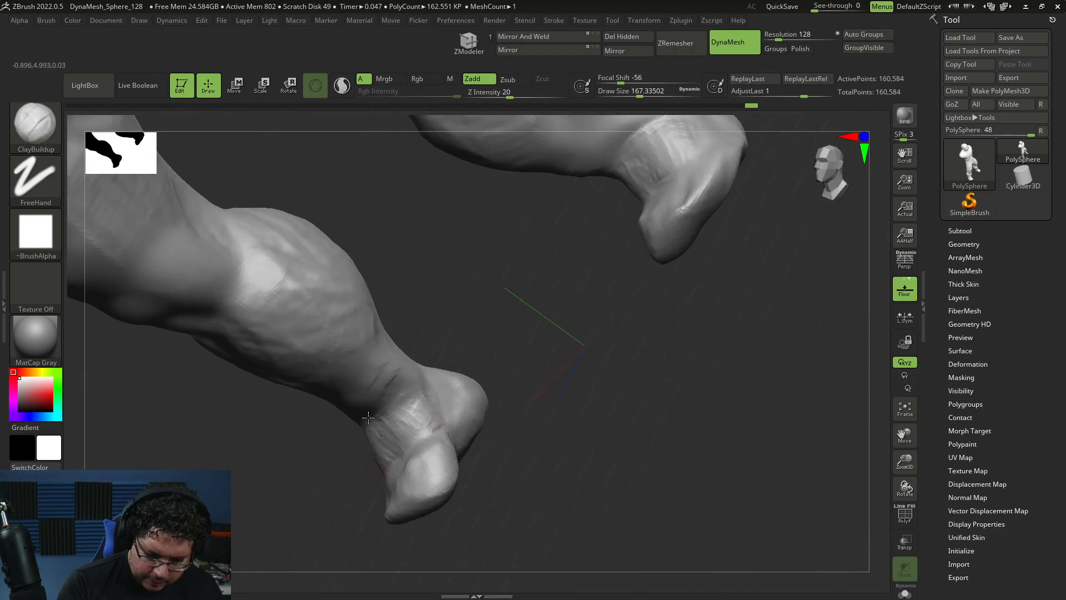
left_click_drag(326, 464, 507, 444)
left_click_drag(336, 477, 411, 486)
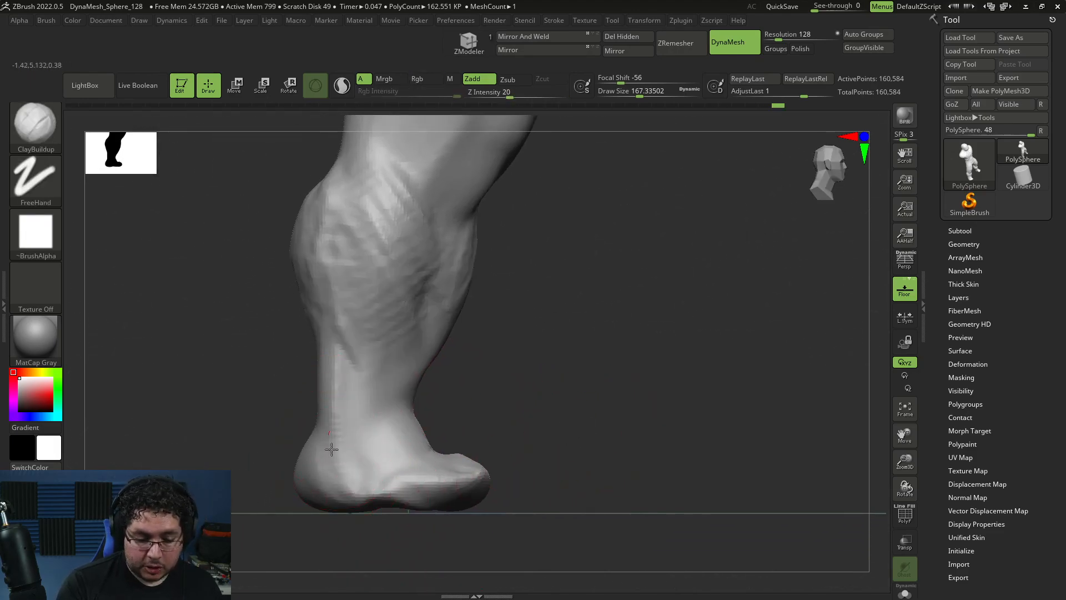
left_click_drag(339, 428, 339, 438)
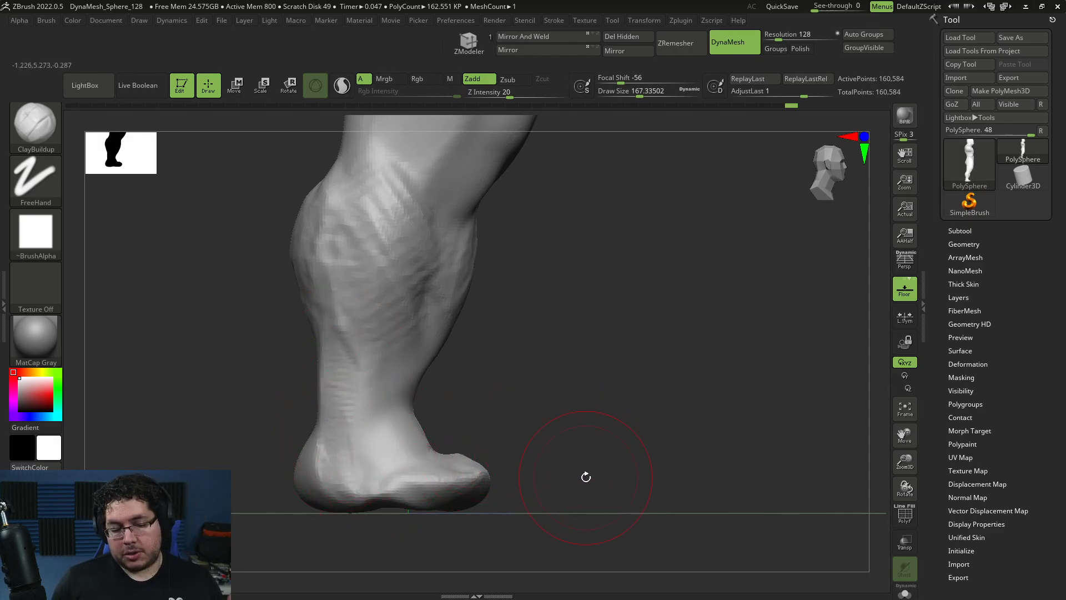
- Add toes along the front of the feet with ClayBuildup at a draw size of about 68
mouse_move(585, 477)
left_mouse_down()
mouse_move(483, 455)
mouse_move(505, 426)
mouse_move(572, 388)
mouse_move(626, 409)
mouse_move(614, 401)
left_mouse_up()
key("s")
key("space")
left_click_drag(491, 402, 481, 401)
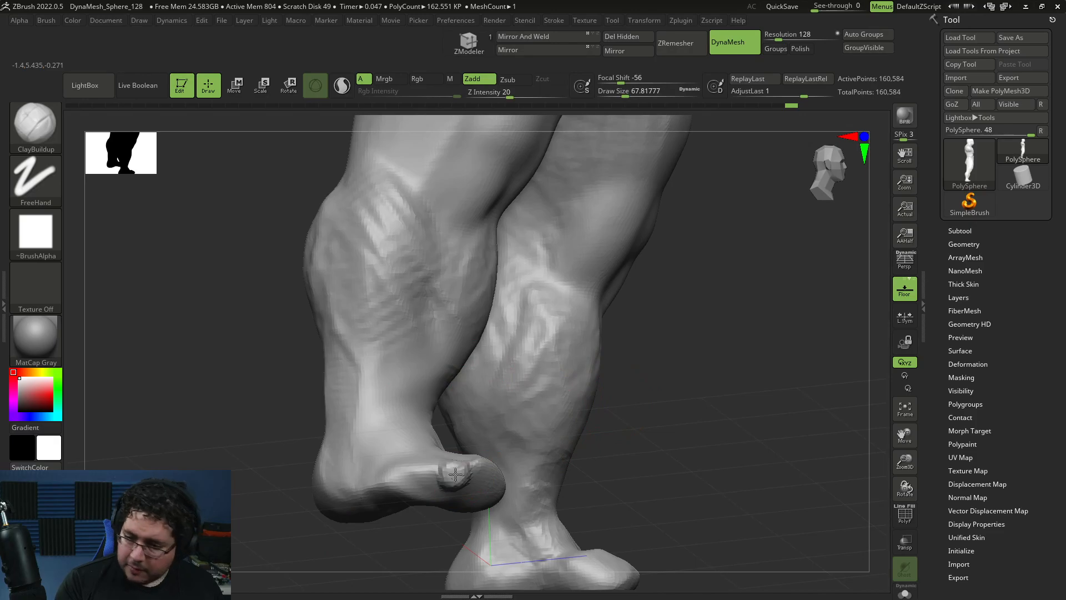
- Adjust the shape of the feet and outer ankles with the Move brush at a draw size of about 217
mouse_move(351, 530)
left_mouse_down()
mouse_move(292, 519)
mouse_move(547, 472)
mouse_move(609, 499)
mouse_move(582, 462)
left_mouse_up()
key("b")
key("m")
key("v")
key("space")
left_click_drag(614, 405, 621, 406)
mouse_move(621, 405)
left_mouse_down()
mouse_move(623, 417)
mouse_move(604, 429)
left_mouse_up()
key("space")
left_click_drag(600, 429, 589, 483)
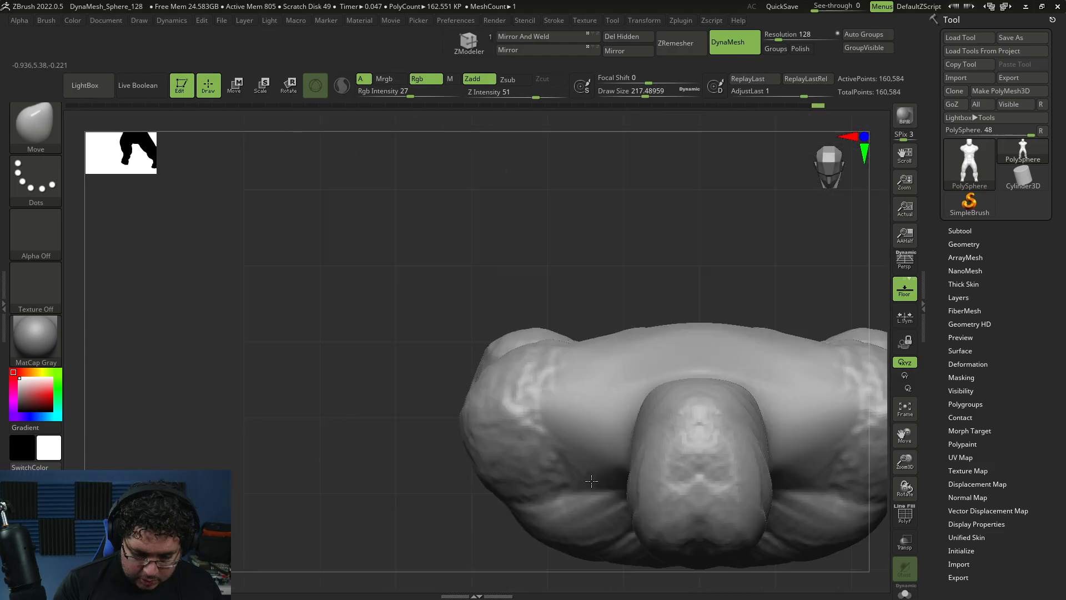
left_click_drag(499, 511, 603, 484)
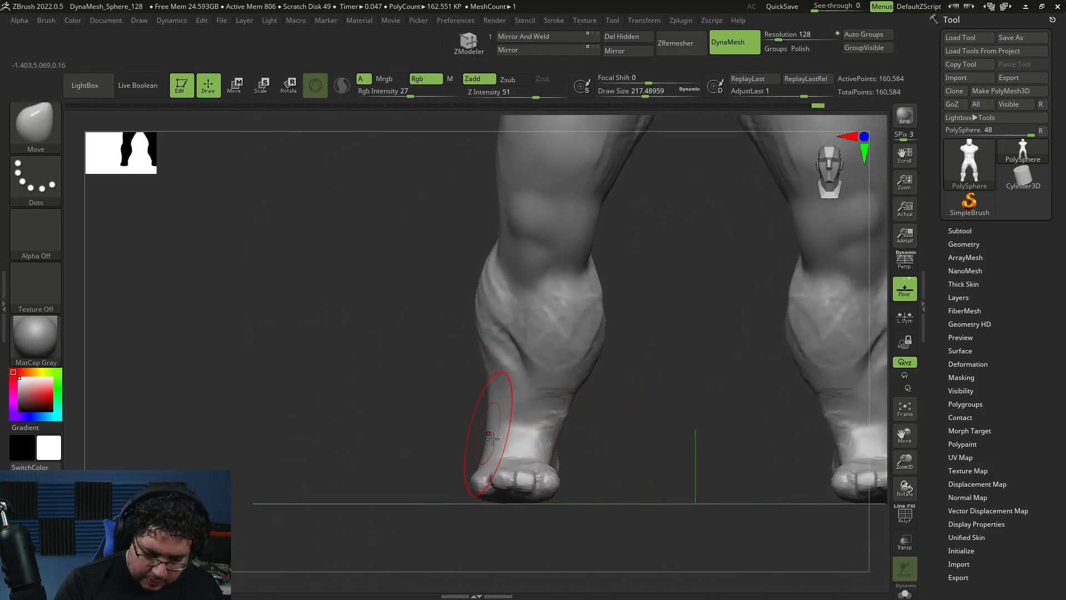
- Add volume to the outer calves above the ankles with ClayBuildup at a draw size of about 116 and smooth it
key("b")
key("c")
key("b")
key("space")
mouse_move(478, 388)
left_mouse_down()
mouse_move(465, 427)
mouse_move(456, 425)
left_mouse_up()
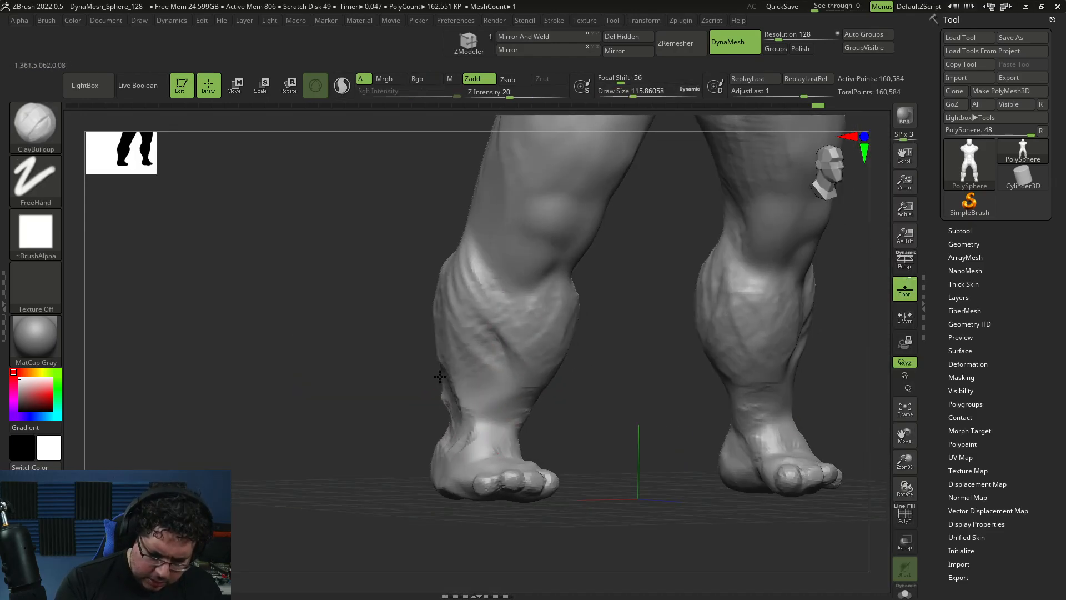
mouse_move(441, 355)
left_mouse_down("shift")
mouse_move(469, 390)
mouse_move(552, 431)
mouse_move(523, 395)
mouse_move(554, 433)
mouse_move(603, 432)
left_mouse_up("shift")
- Define the ankles and heels with ClayBuildup at a draw size of about 80 and smooth the strokes
key("space")
left_click(553, 385)
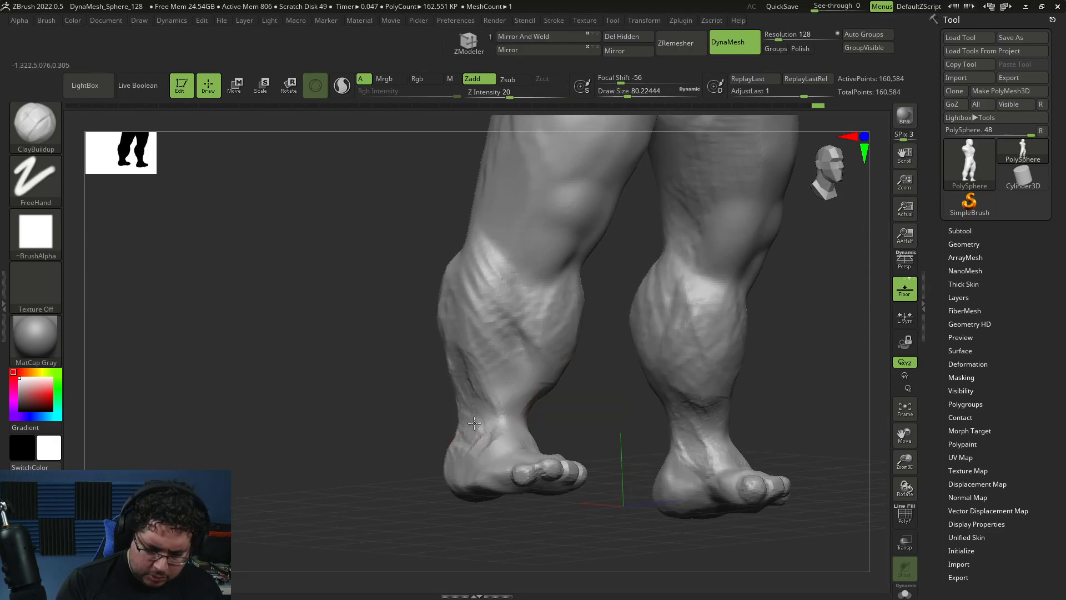
mouse_move(469, 433)
left_mouse_down()
mouse_move(506, 420)
mouse_move(504, 431)
left_mouse_up()
mouse_move(526, 434)
left_mouse_down()
mouse_move(558, 433)
mouse_move(512, 407)
mouse_move(501, 428)
left_mouse_up()
left_click_drag(521, 438, 519, 401, "shift")
left_click_drag(538, 431, 588, 432)
left_click_drag(517, 437, 506, 404, "shift")
left_click_drag(468, 434, 466, 411, "shift")
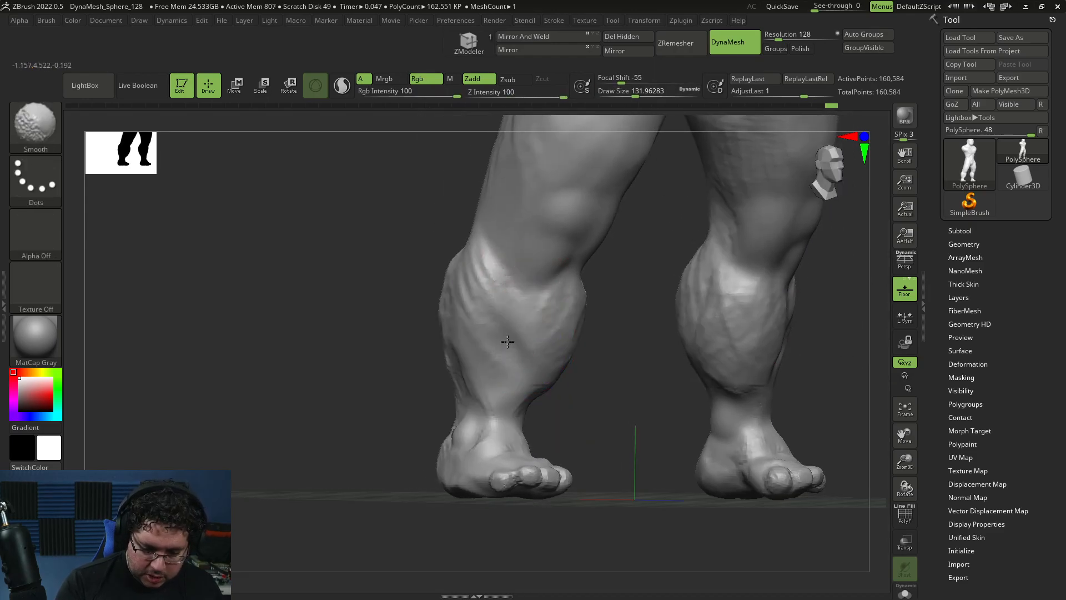
- Flatten the fronts and outer sides of the calves into planes with TrimDynamic at a draw size of about 202
key("b")
key("t")
key("d")
key("space")
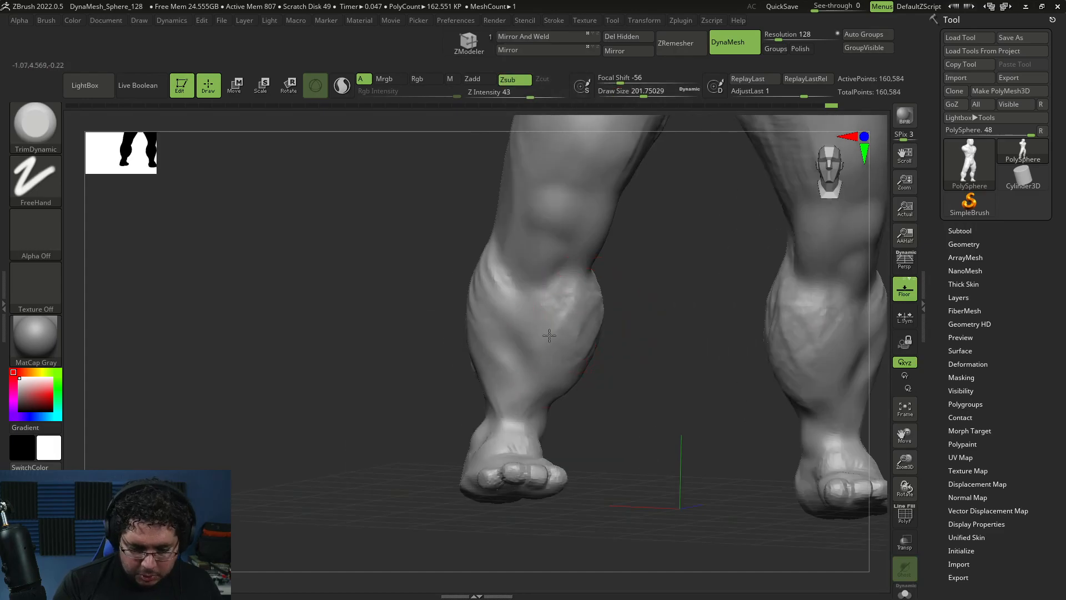
mouse_move(534, 401)
left_mouse_down()
mouse_move(575, 360)
mouse_move(558, 372)
left_mouse_up()
mouse_move(594, 300)
left_mouse_down()
mouse_move(569, 358)
mouse_move(582, 324)
mouse_move(602, 350)
mouse_move(599, 370)
left_mouse_up()
left_click_drag(586, 296, 600, 287)
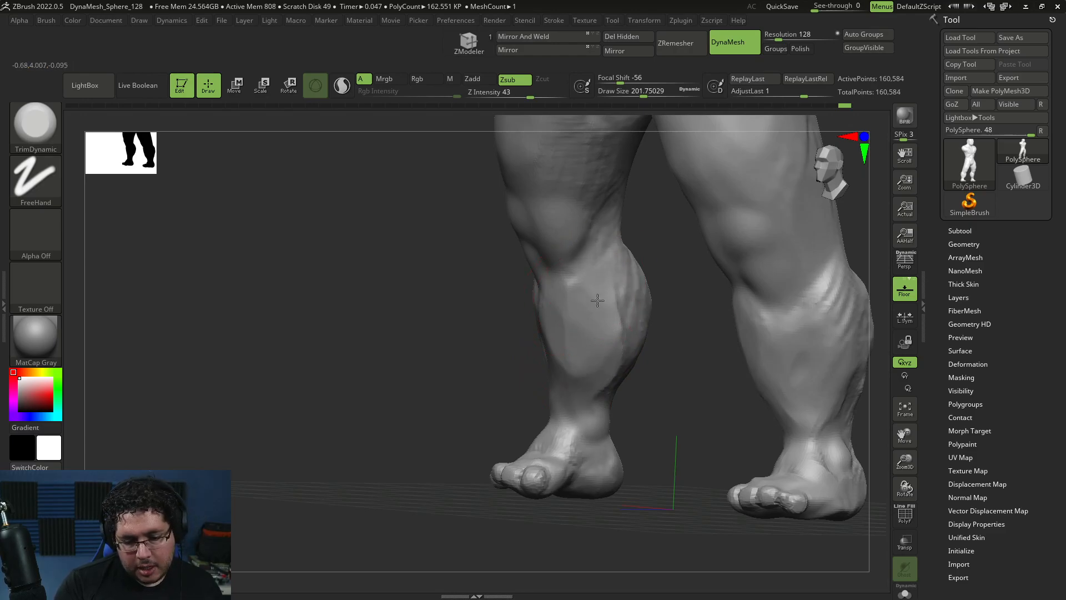
- Even out the inner calves and shins with TrimDynamic at a draw size of about 202
left_click_drag(579, 355, 556, 332)
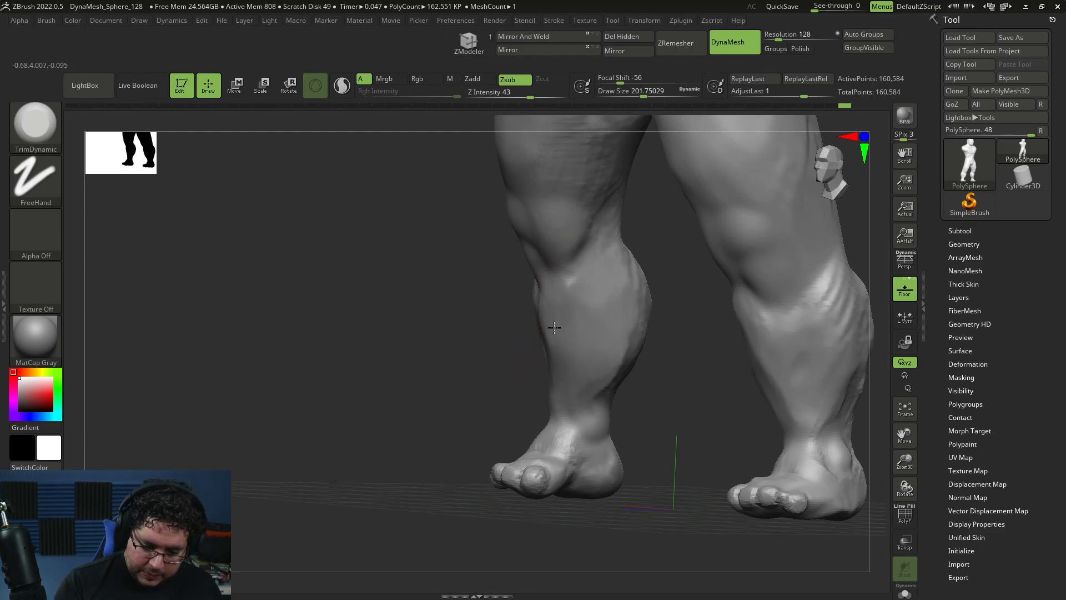
right_click_drag(615, 287, 575, 380)
mouse_move(576, 381)
left_mouse_down()
mouse_move(563, 361)
mouse_move(558, 383)
mouse_move(565, 325)
left_mouse_up()
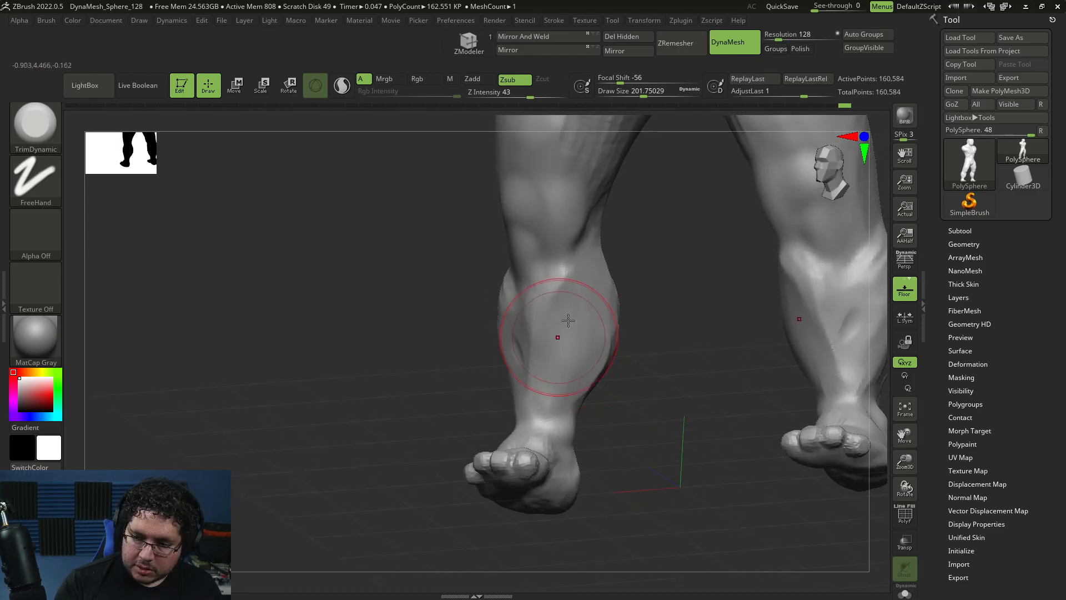
mouse_move(593, 293)
right_mouse_down()
mouse_move(704, 305)
mouse_move(725, 338)
right_mouse_up()
left_click_drag(725, 338, 728, 332)
mouse_move(728, 336)
right_mouse_down()
mouse_move(638, 388)
mouse_move(609, 448)
right_mouse_up()
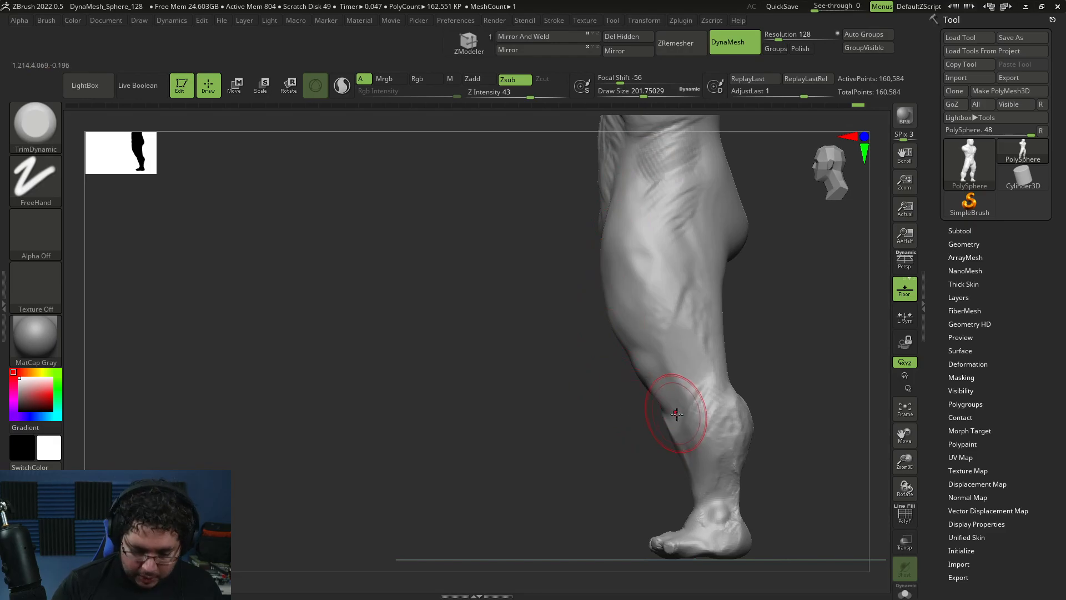
- Reshape the knees and shins in profile with the Move brush at a draw size of about 311
key("b")
key("m")
key("v")
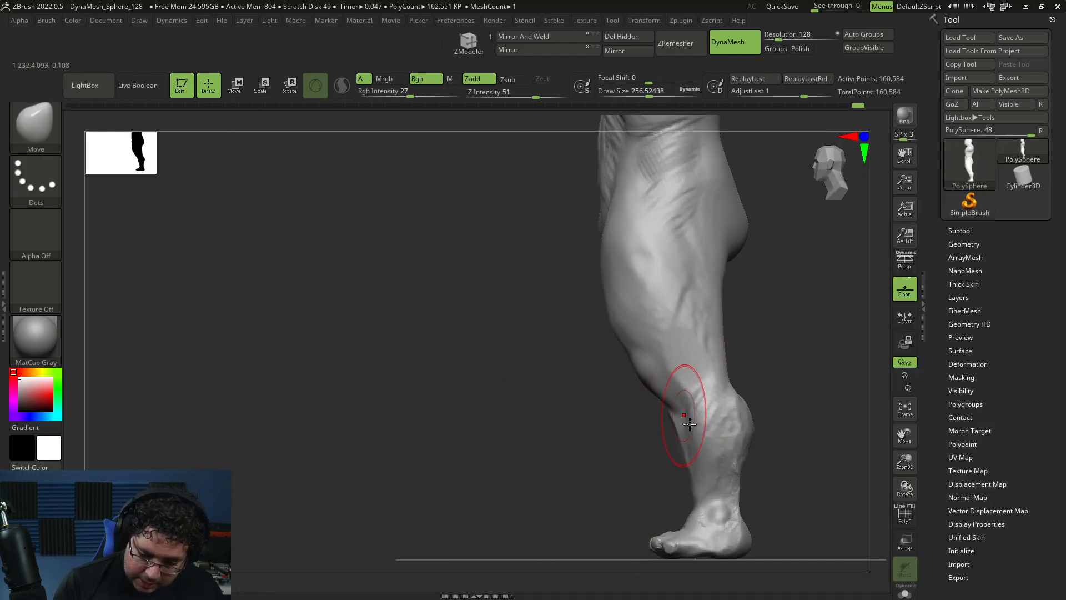
key("space")
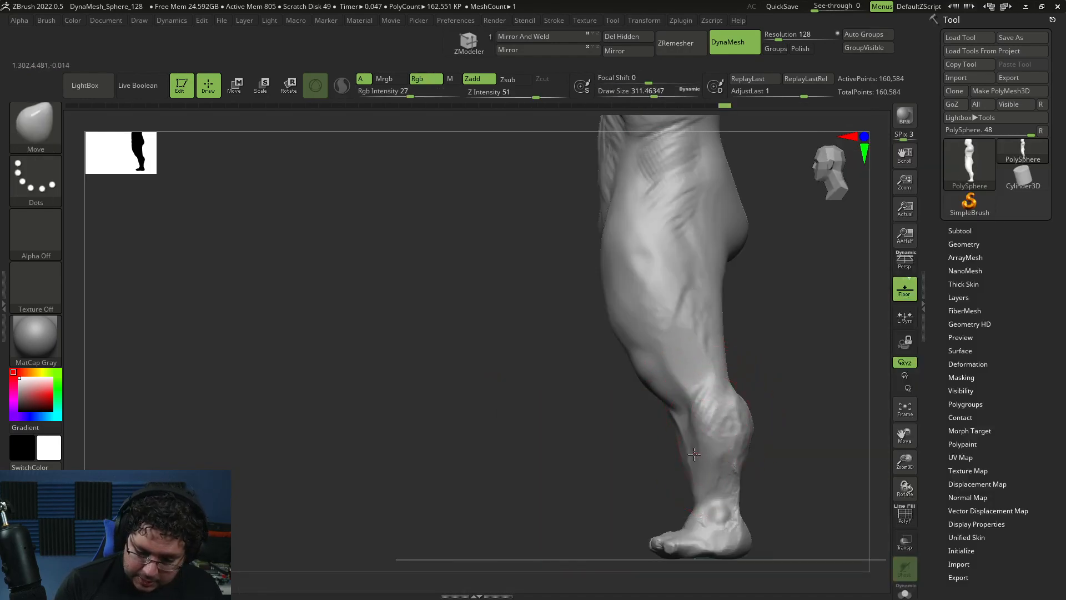
right_click_drag(737, 472, 780, 482)
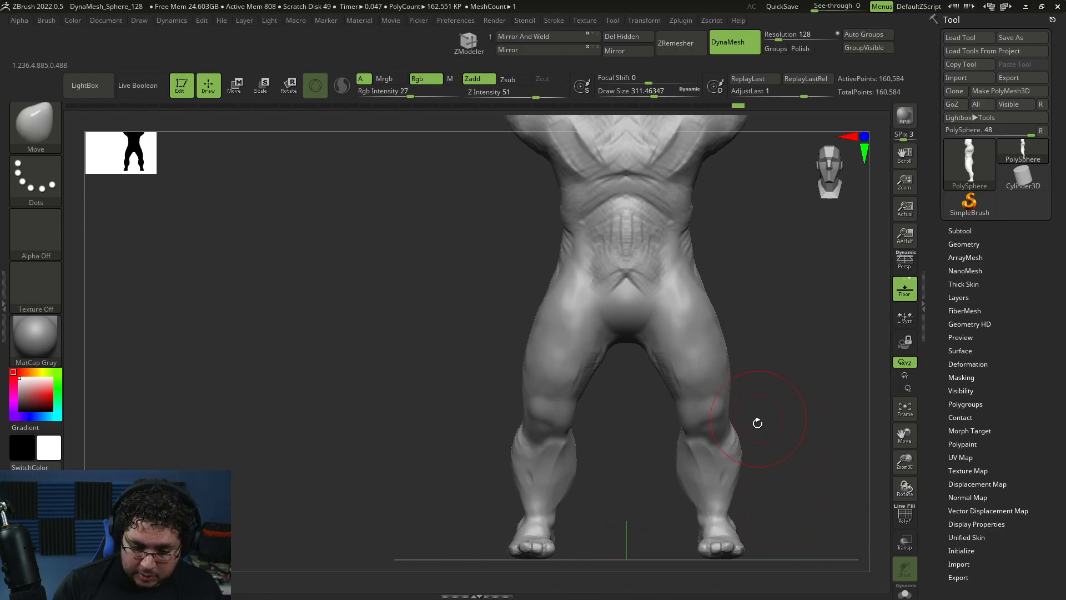
- Adjust the overall stance and profile of the legs with the Move brush at draw sizes of about 602 and 835
key("b")
key("space")
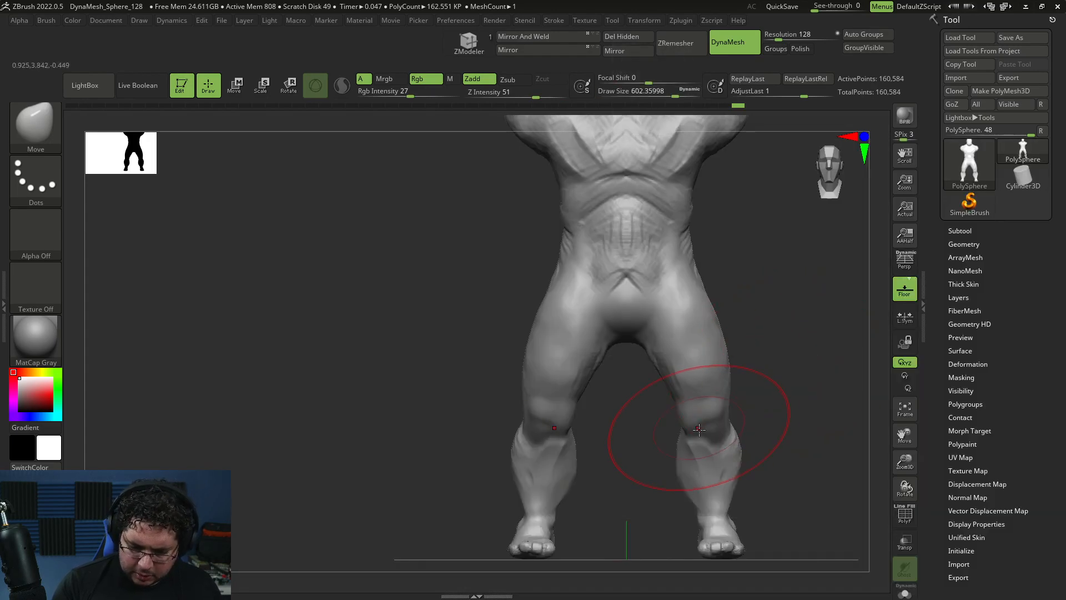
key("space")
left_click_drag(705, 393, 716, 397)
left_click_drag(809, 414, 780, 352, "alt")
left_click_drag(774, 417, 705, 545)
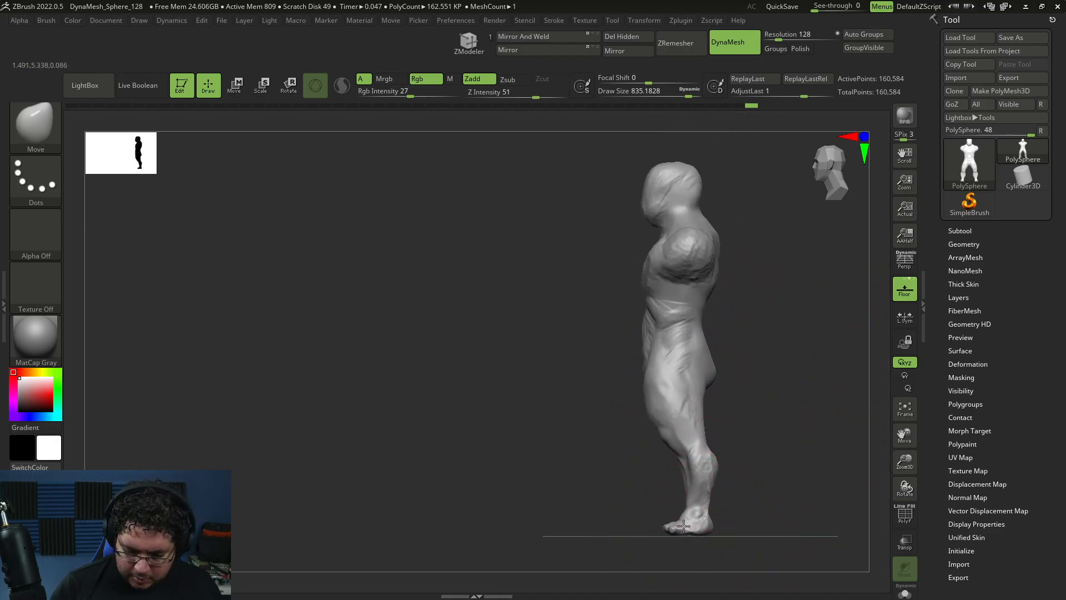
left_click_drag(736, 503, 744, 477)
- Build up the buttocks with ClayBuildup at draw sizes of about 476 and 358
key("b")
key("c")
key("b")
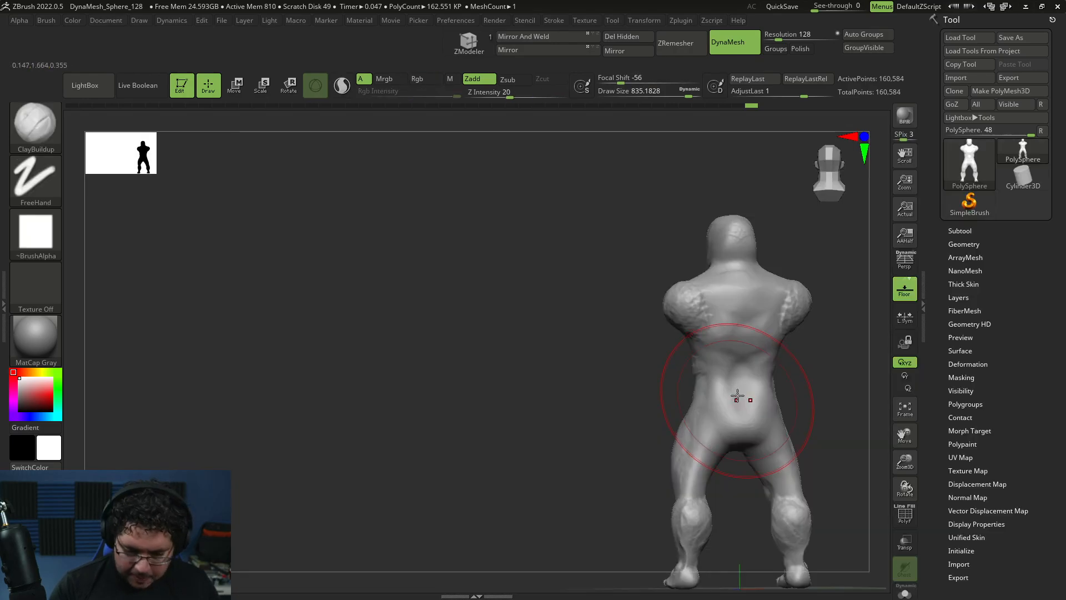
key("space")
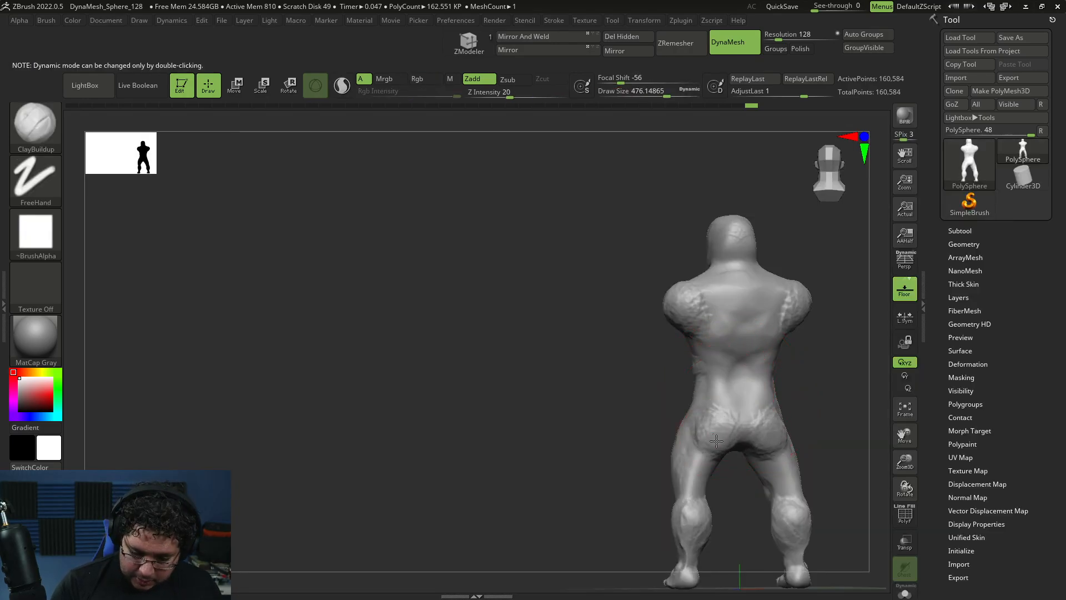
key("space")
left_click_drag(714, 438, 711, 439)
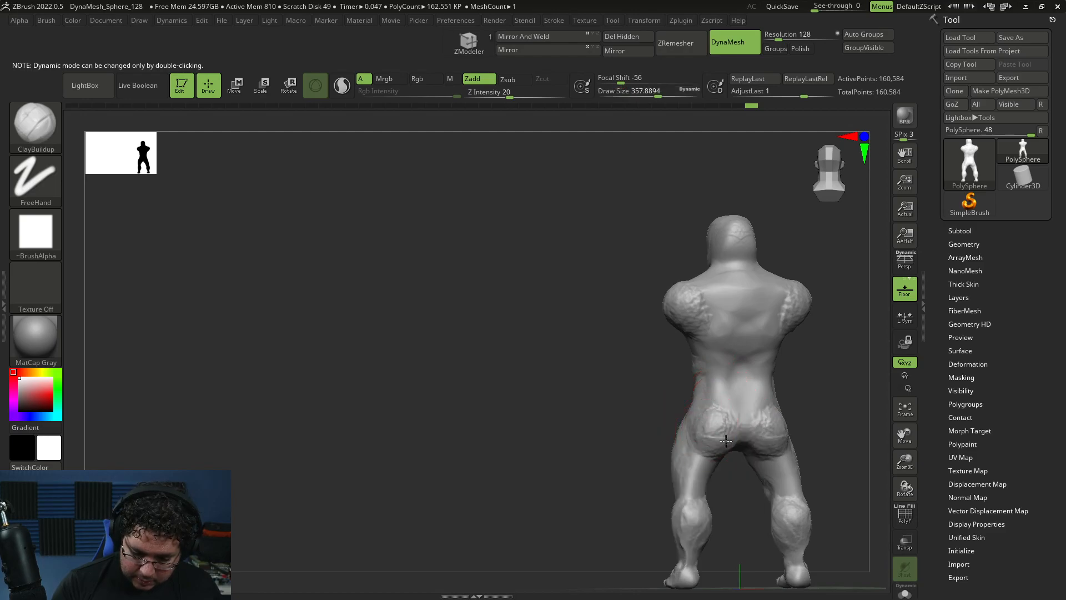
mouse_move(723, 436)
left_mouse_down()
mouse_move(714, 451)
mouse_move(808, 437)
mouse_move(797, 420)
mouse_move(752, 468)
left_mouse_up()
- Set MaskLasso as the masking brush
key("ctrl+b")
key("m")
key("b")
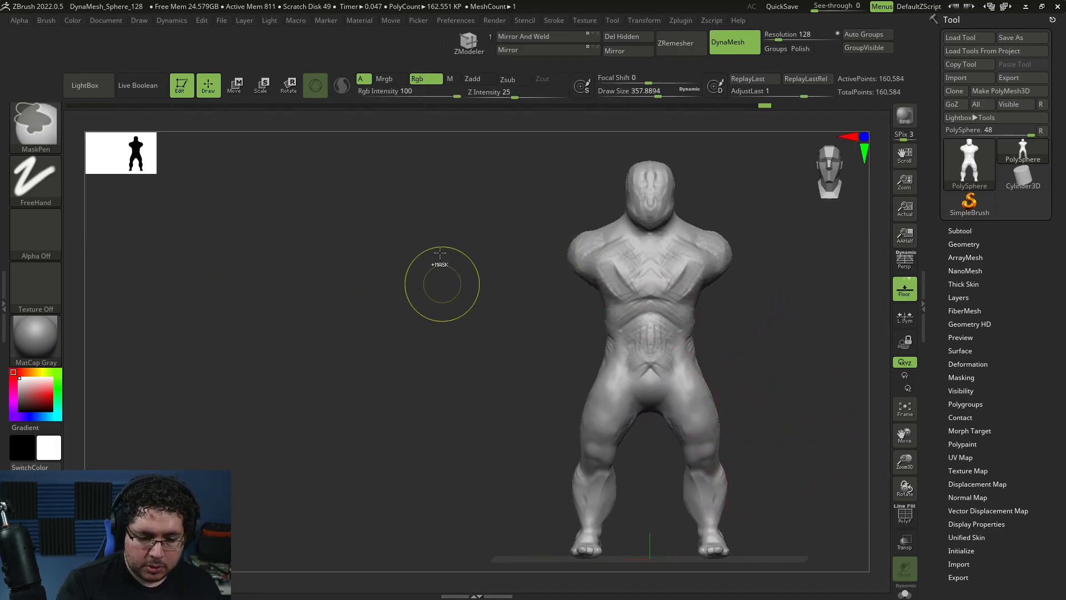
left_click(35, 122)
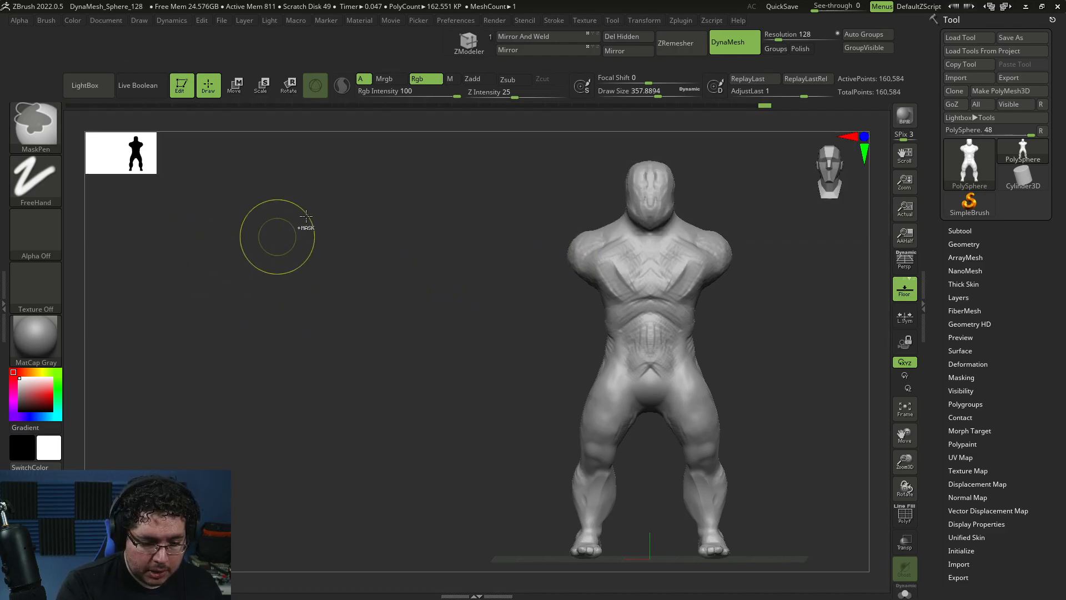
left_click(38, 128)
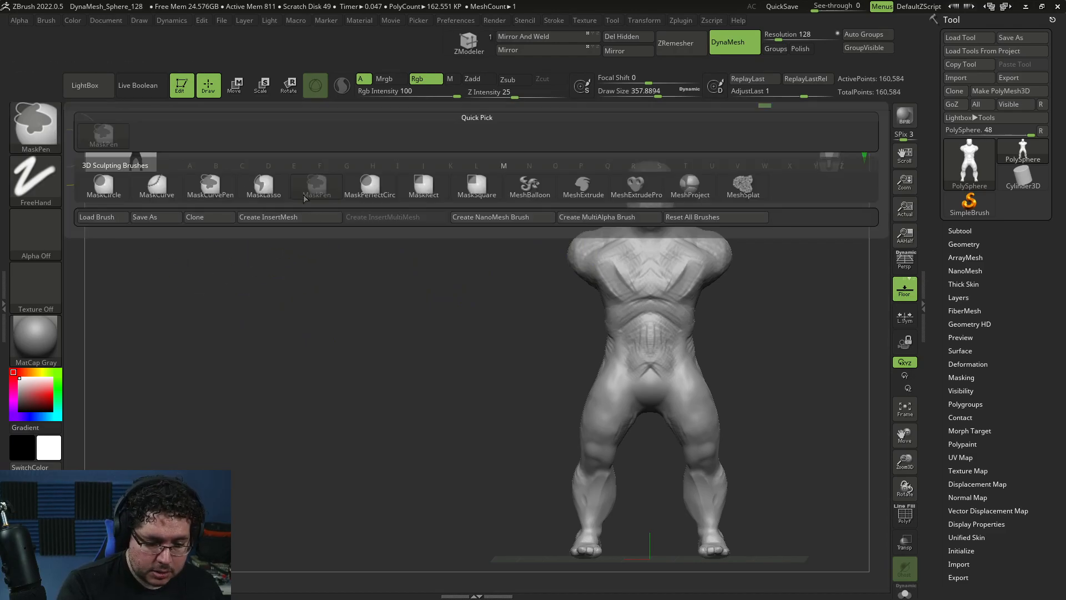
left_click(264, 186)
- Lasso-mask the legs, invert the mask and reposition the legs with the Move gizmo
mouse_move(718, 530)
left_mouse_down()
mouse_move(659, 295)
mouse_move(593, 344)
mouse_move(639, 300)
left_mouse_up()
key("w")
left_click_drag(605, 166, 602, 274)
left_click_drag(541, 336, 564, 335, "alt")
key("ctrl+i")
mouse_move(672, 323)
left_mouse_down()
mouse_move(685, 376)
mouse_move(669, 367)
mouse_move(686, 413)
left_mouse_up()
mouse_move(687, 414)
left_mouse_down()
mouse_move(712, 386)
mouse_move(707, 440)
mouse_move(674, 395)
left_mouse_up()
- Build up the buttocks, hips and chest with ClayBuildup at a draw size of about 358 and smooth the surface
key("q")
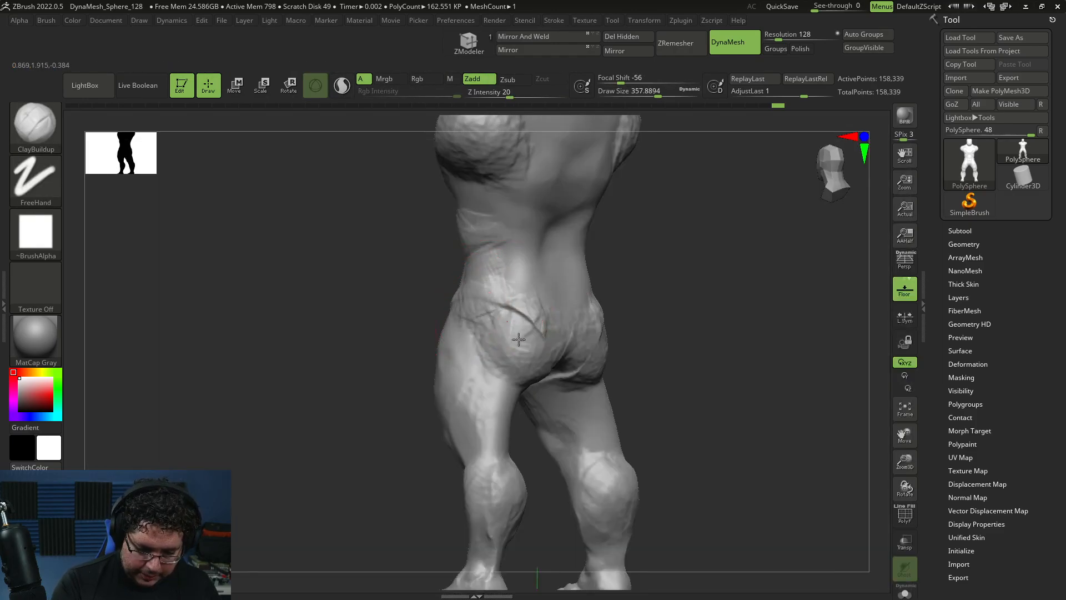
left_click_drag(679, 322, 585, 377)
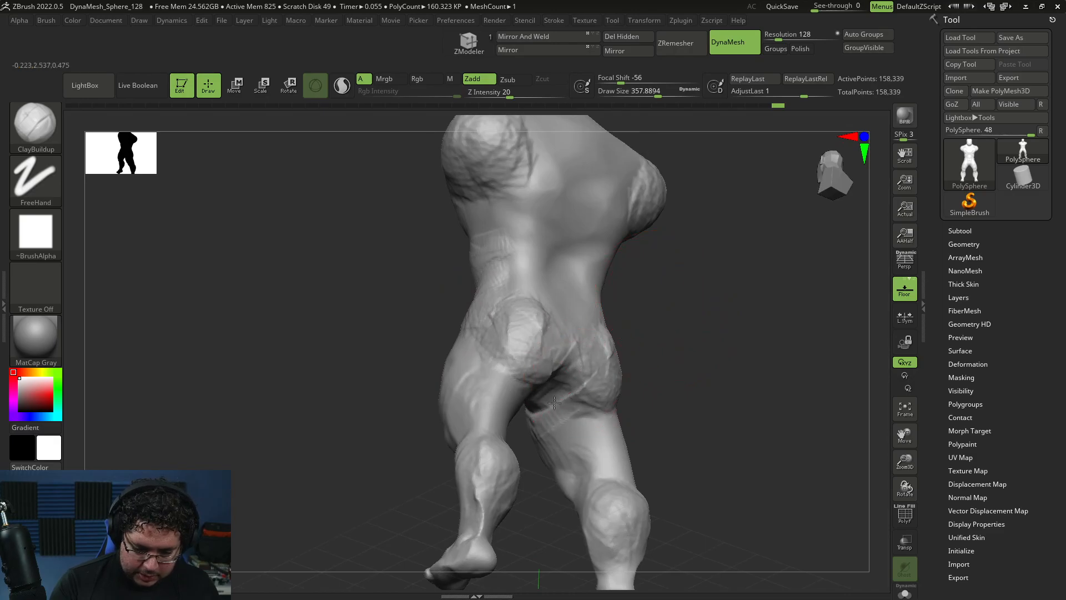
left_click_drag(655, 400, 626, 358, "shift")
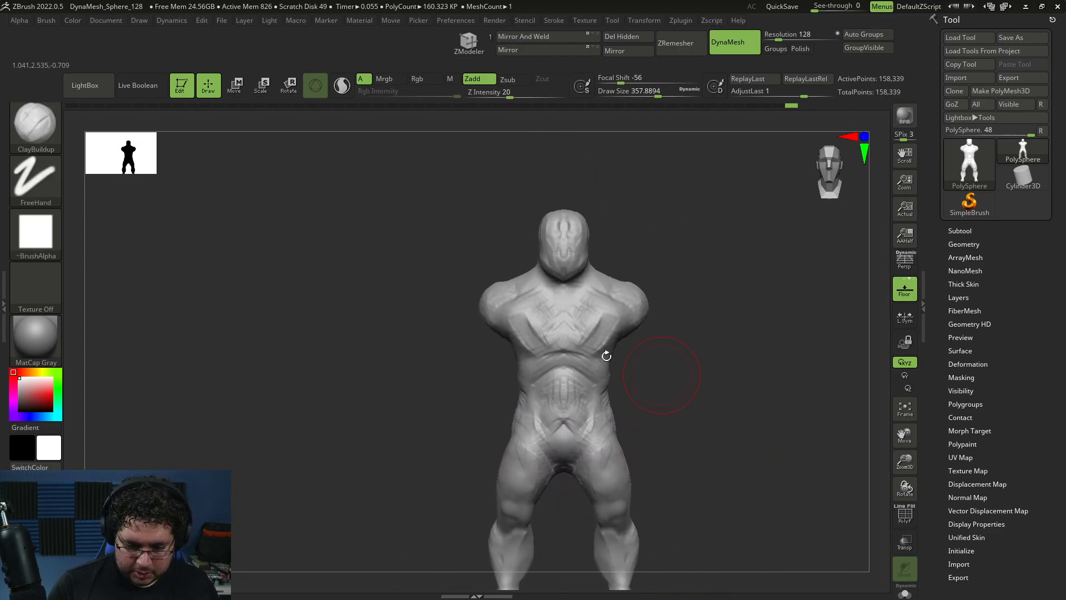
mouse_move(551, 354)
left_mouse_down("alt")
mouse_move(685, 399)
mouse_move(683, 428)
mouse_move(698, 445)
mouse_move(682, 457)
mouse_move(697, 386)
mouse_move(704, 461)
mouse_move(671, 417)
mouse_move(698, 395)
left_mouse_up("alt")
- Adjust the outer contours of the hips and thighs with the Move brush at draw sizes of about 602 and 365
key("b")
key("m")
key("v")
key("space")
key("space")
left_click_drag(620, 399, 645, 404)
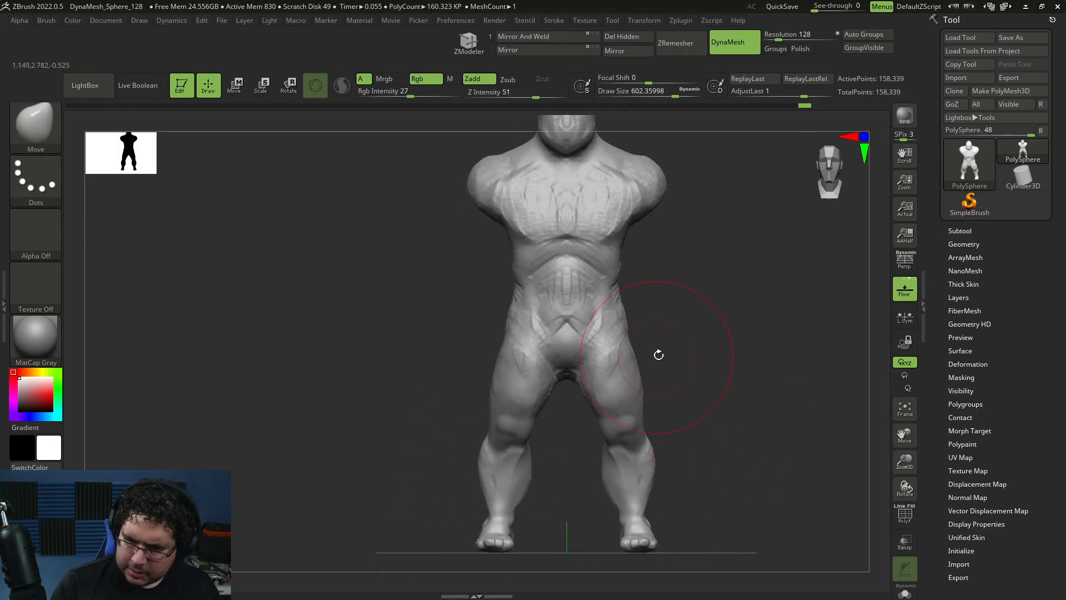
key("space")
left_click_drag(666, 367, 639, 369)
key("space")
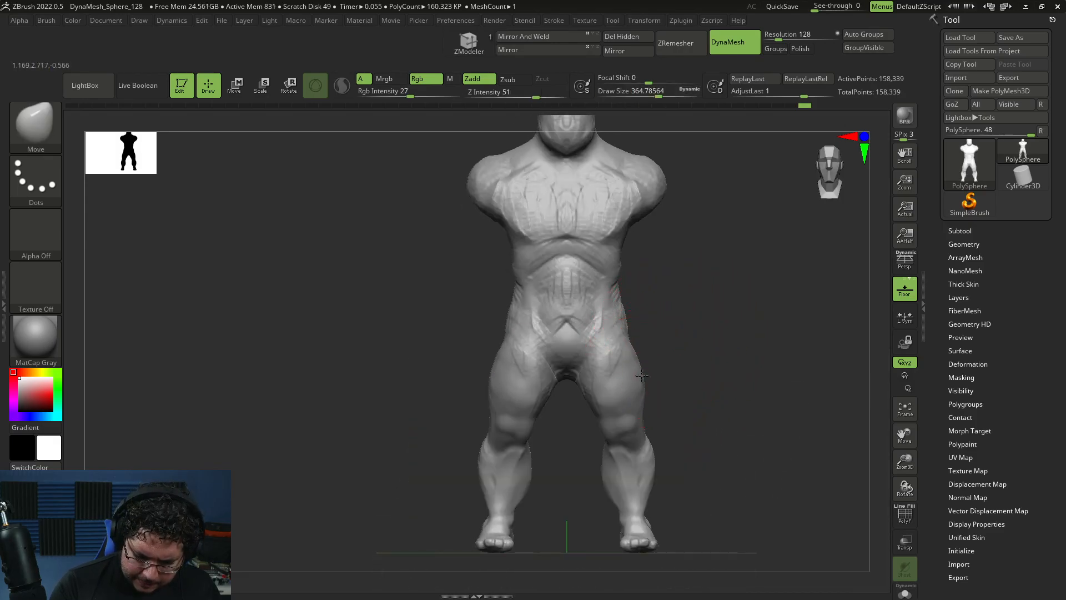
- Refine the outlines of the thighs, knees and calves with the Move brush at a draw size of about 207
mouse_move(676, 435)
left_mouse_down("alt")
mouse_move(685, 412)
mouse_move(700, 431)
mouse_move(695, 373)
left_mouse_up("alt")
key("space")
key("space")
key("space")
left_click_drag(610, 374, 565, 378)
key("space")
mouse_move(540, 438)
left_mouse_down()
mouse_move(582, 436)
mouse_move(588, 455)
mouse_move(577, 411)
left_mouse_up()
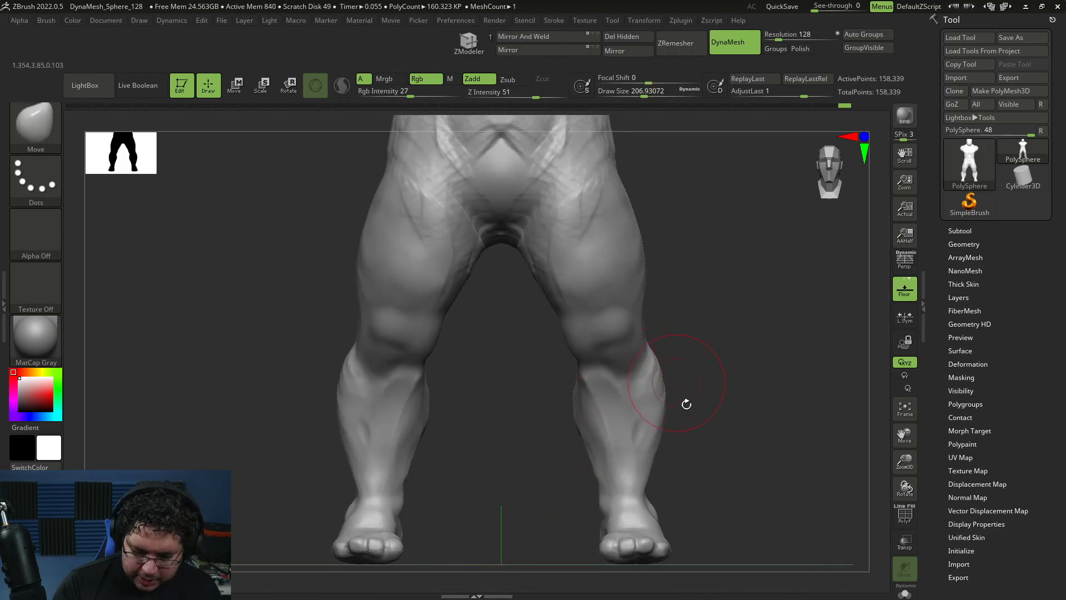
- Flatten the backs and inner sides of the calves with TrimDynamic at a draw size of about 207
left_click_drag(595, 457, 616, 388)
key("b")
key("t")
key("d")
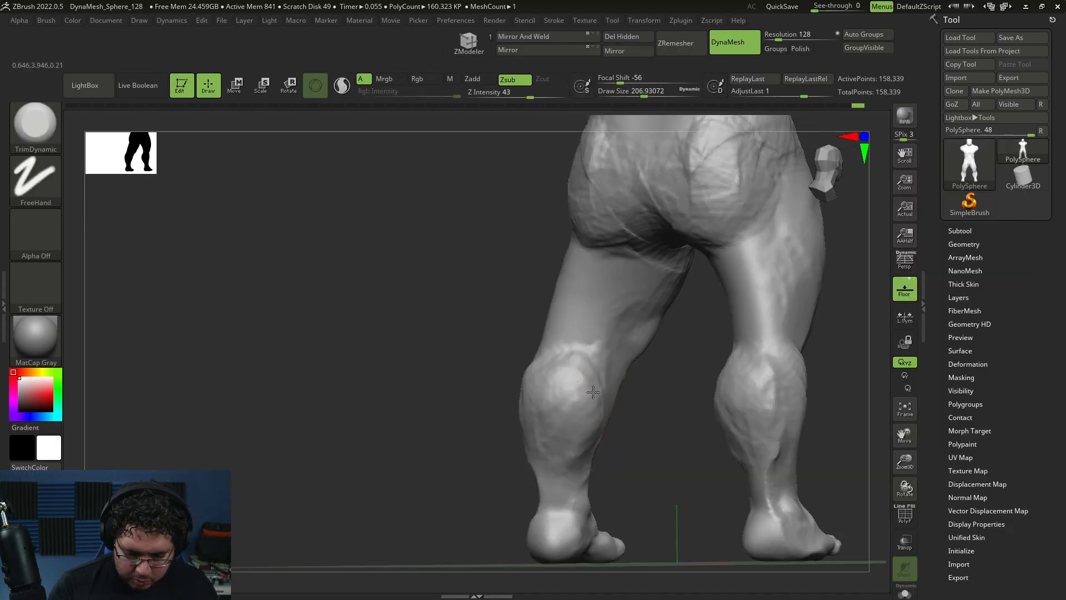
left_click_drag(602, 464, 637, 432)
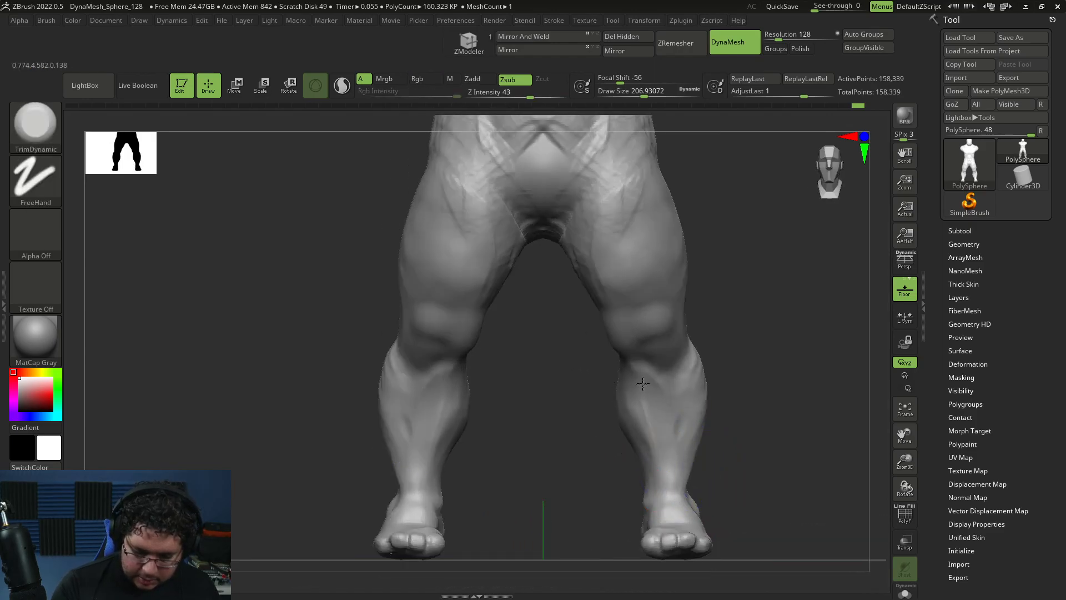
- Try to reshape the lower legs with the Move brush at a draw size of about 415 and focal shift 49, and undo it
mouse_move(721, 454)
left_mouse_down("alt")
mouse_move(709, 407)
mouse_move(715, 439)
left_mouse_up("alt")
left_click_drag(737, 383, 721, 461, "alt")
key("b")
key("m")
key("v")
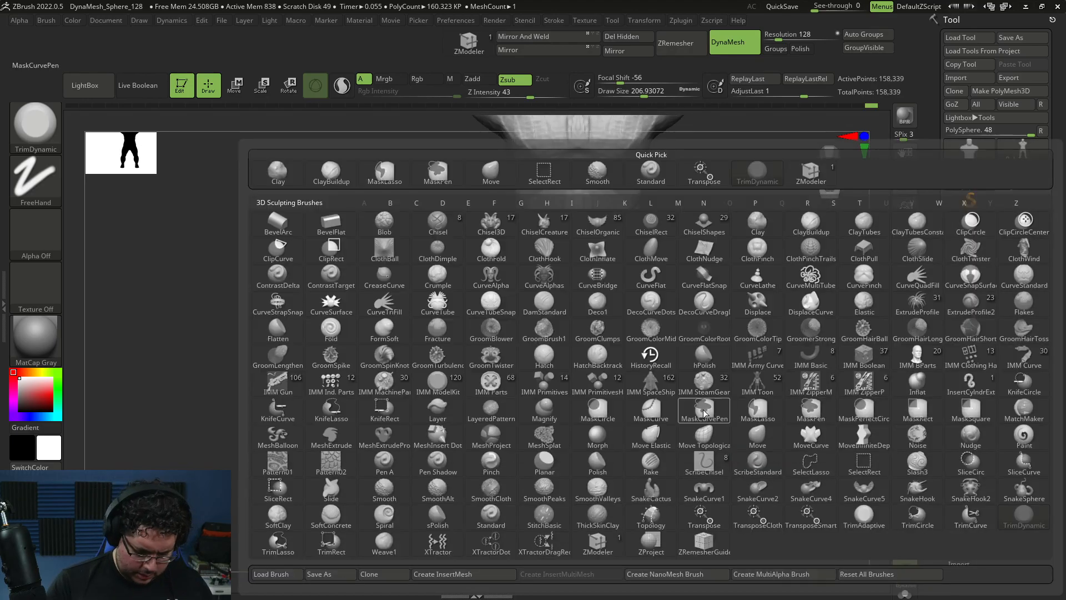
key("space")
key("space")
mouse_move(666, 400)
left_mouse_down()
mouse_move(657, 400)
mouse_move(662, 418)
mouse_move(644, 423)
mouse_move(648, 460)
mouse_move(703, 430)
left_mouse_up()
key("space")
key("ctrl+z")
key("ctrl+z")
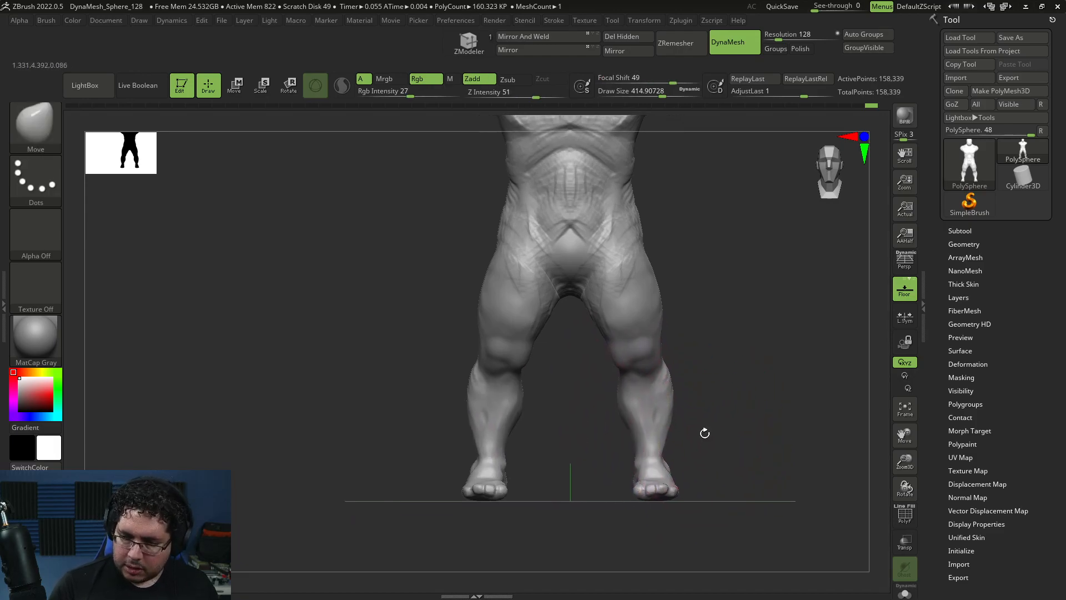
- Adjust the lower legs and feet with the Move brush, setting focal shift to -27 and draw size to about 305
left_click_drag(667, 467, 691, 458)
left_click_drag(673, 441, 668, 440)
key("s")
mouse_move(703, 400)
left_mouse_down()
mouse_move(694, 400)
mouse_move(727, 377)
left_mouse_up()
key("s")
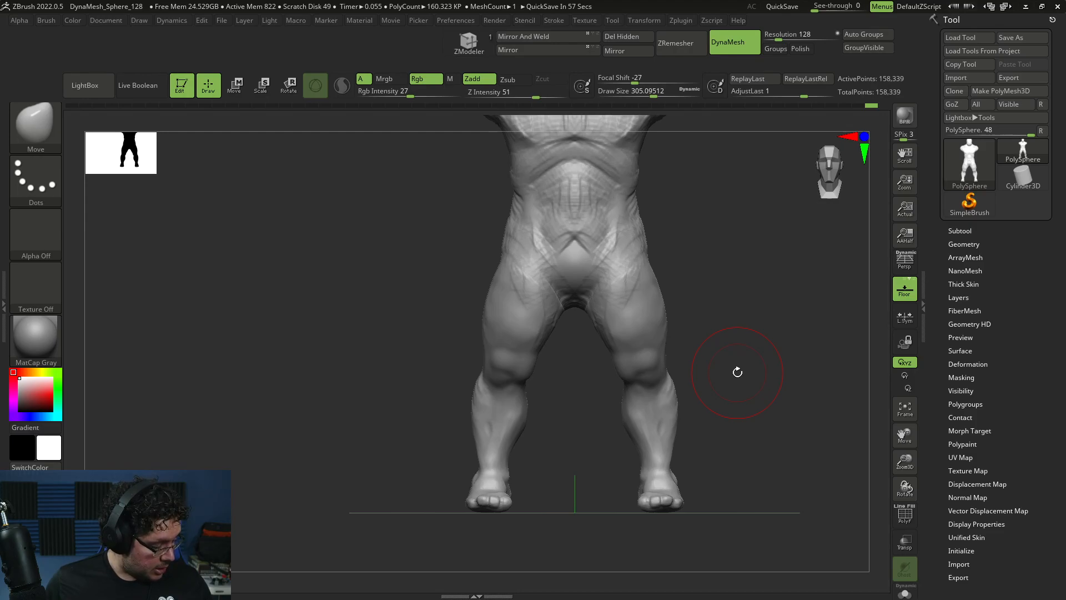
- Compare the full figure's proportions with the infested citizen concept image in Photos and return to ZBrush
mouse_move(716, 324)
left_mouse_down("alt")
mouse_move(720, 360)
mouse_move(707, 333)
mouse_move(711, 343)
left_mouse_up("alt")
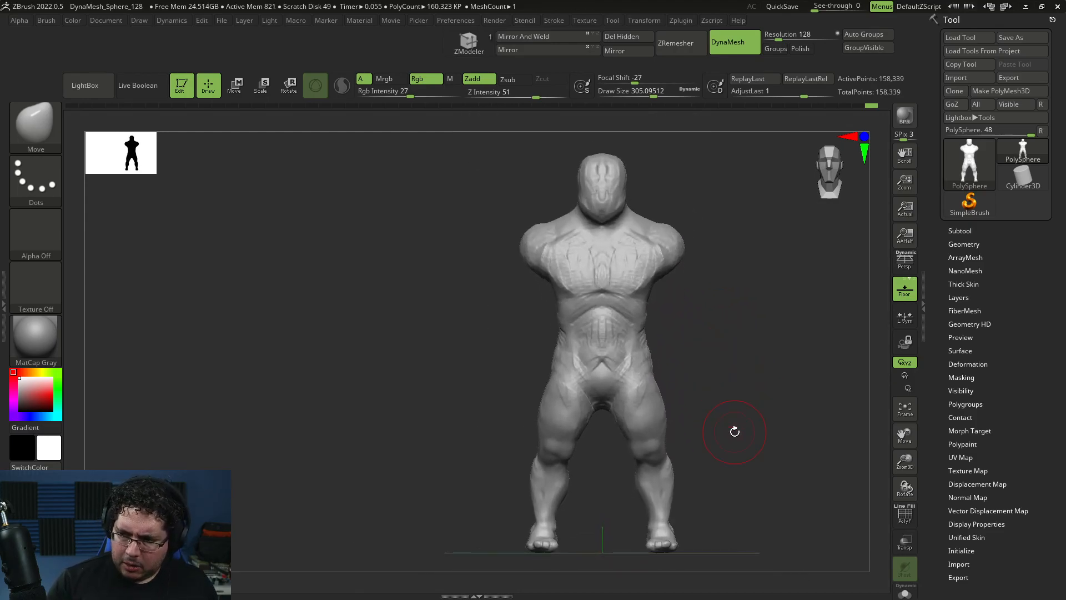
mouse_move(1018, 176)
key("alt+Tab")
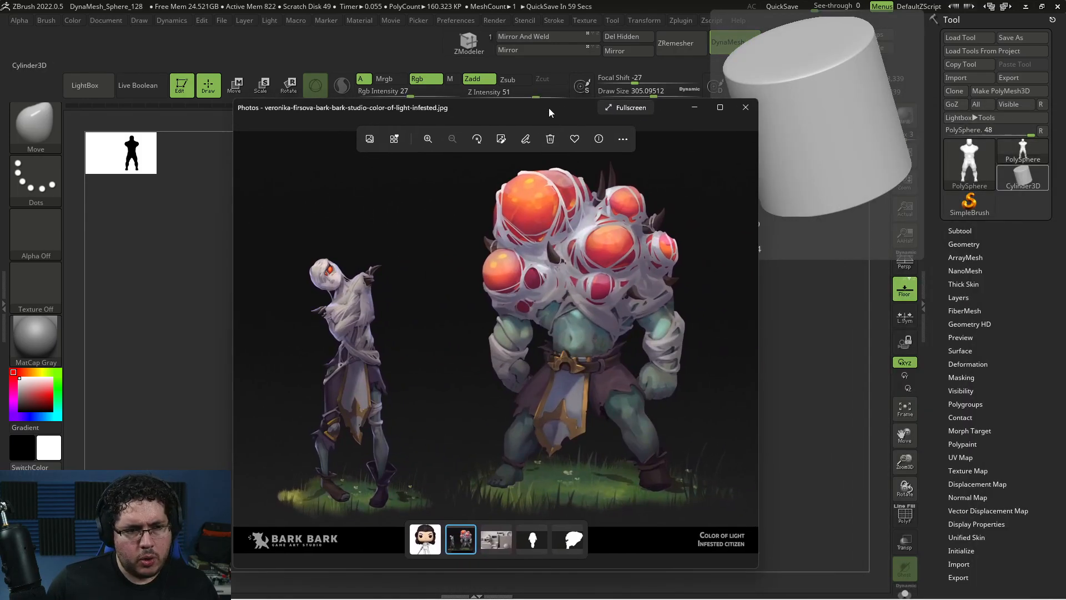
key("alt+Tab")
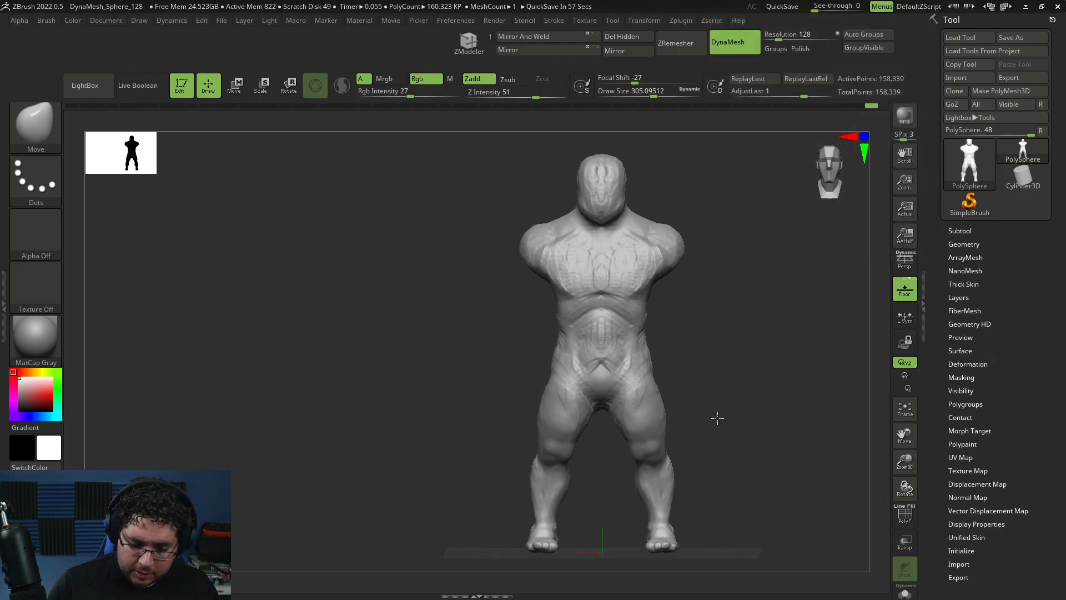
- Mask the body below the waist, soften the mask's edge and invert it so the upper body is protected
mouse_move(716, 560)
left_mouse_down("ctrl")
mouse_move(583, 341)
mouse_move(724, 488)
left_mouse_up("ctrl")
left_click(626, 380, "ctrl")
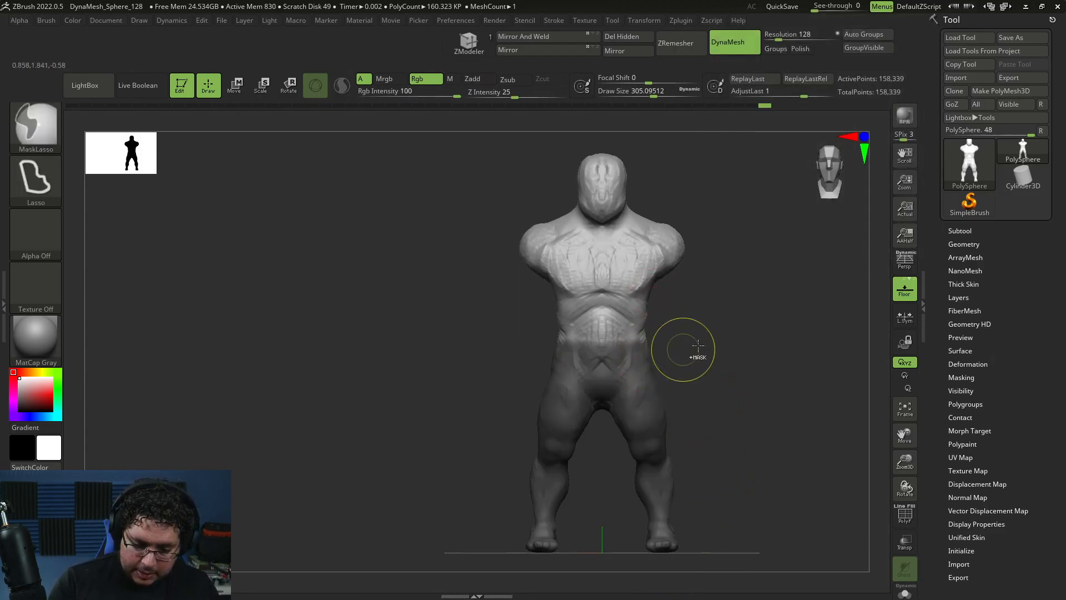
key("ctrl+i")
key("w")
mouse_move(638, 350)
left_mouse_down("alt")
mouse_move(666, 351)
mouse_move(598, 359)
left_mouse_up("alt")
key("q")
- Scale the unmasked lower body down toward the waist with the gizmo and clear the mask
mouse_move(721, 422)
left_mouse_down()
mouse_move(688, 409)
mouse_move(657, 357)
left_mouse_up()
key("r")
left_click_drag(603, 357, 610, 353)
left_click_drag(600, 287, 600, 278)
key("q")
mouse_move(733, 411)
left_mouse_down()
mouse_move(706, 435)
mouse_move(583, 361)
mouse_move(662, 348)
mouse_move(687, 361)
left_mouse_up()
key("b")
key("t")
key("d")
key("b")
key("Escape")
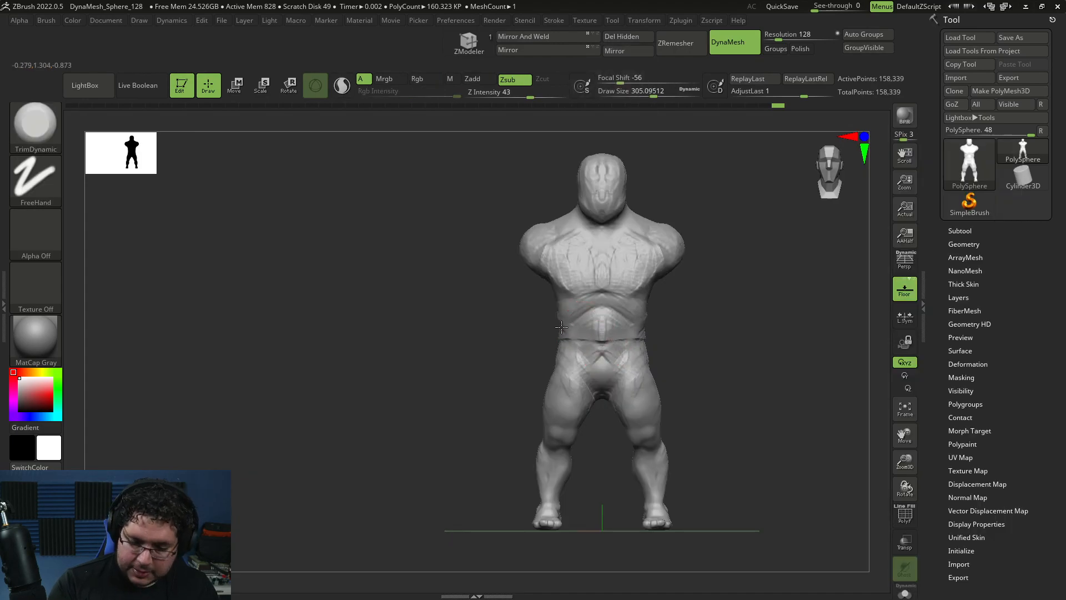
- Widen the shoulders and upper torso with the Move brush at a draw size of about 629
key("b")
key("m")
key("v")
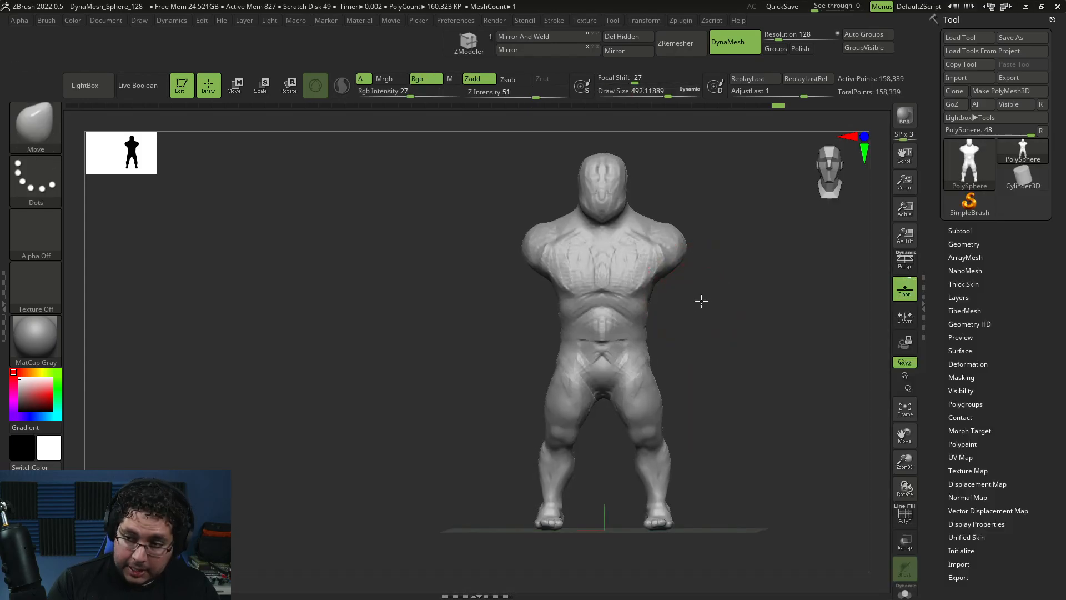
key("space")
mouse_move(687, 267)
left_mouse_down()
mouse_move(672, 238)
mouse_move(642, 262)
mouse_move(676, 231)
mouse_move(717, 240)
left_mouse_up()
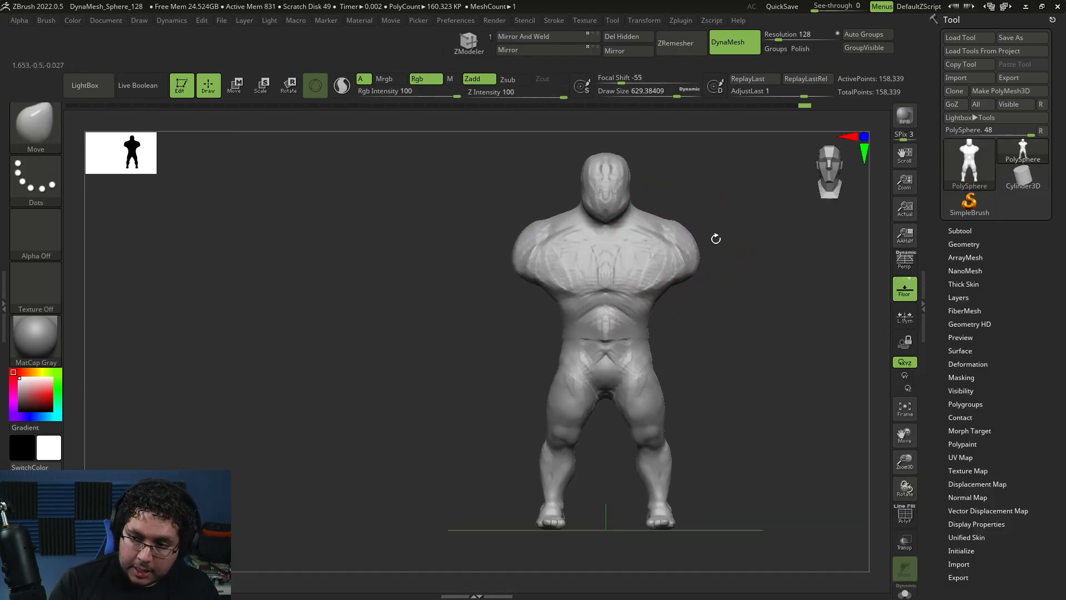
left_click_drag(535, 270, 544, 250)
key("space")
key("space")
left_click_drag(706, 305, 687, 307)
mouse_move(686, 305)
left_mouse_down("shift")
mouse_move(671, 304)
mouse_move(649, 265)
mouse_move(589, 266)
left_mouse_up("shift")
- Mask the ends of the arm stumps with the MaskPen brush at a draw size of about 274 and invert the mask
key("space")
key("space")
key("ctrl")
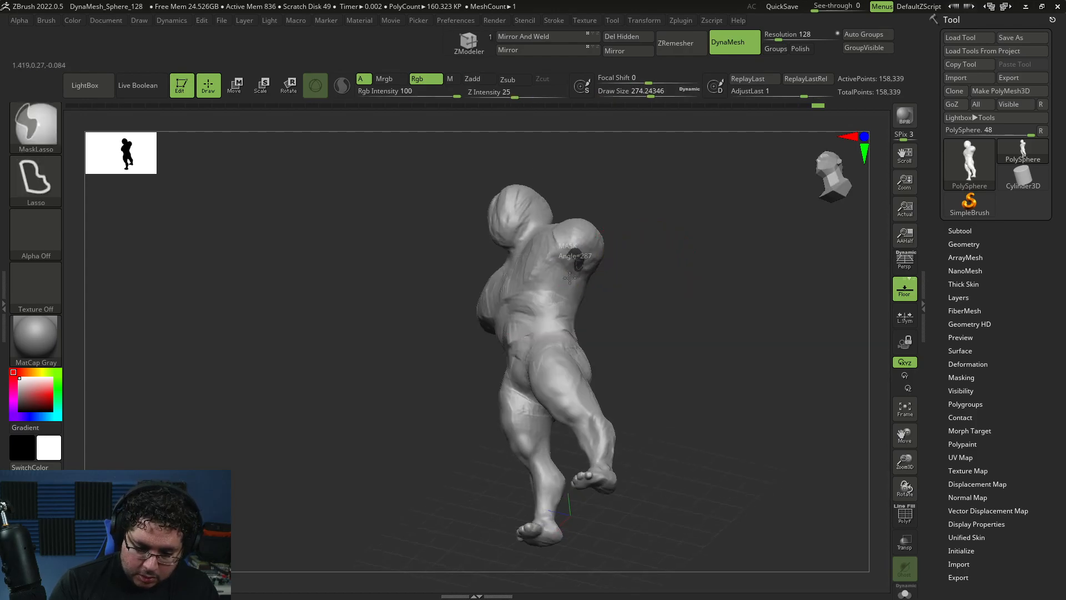
left_click(48, 131, "ctrl")
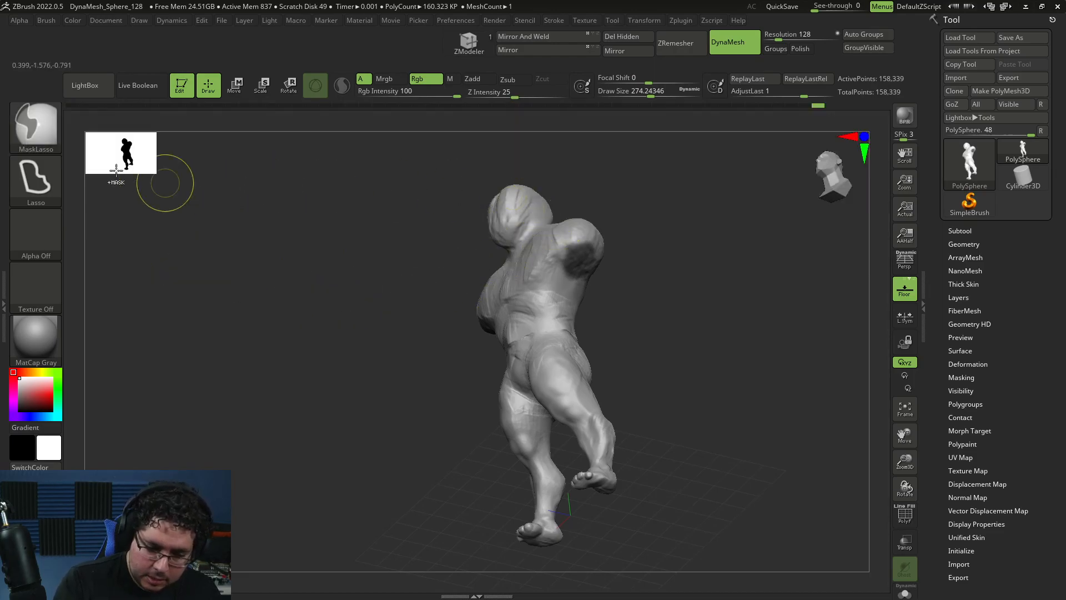
left_click(47, 136, "ctrl")
left_click(315, 187)
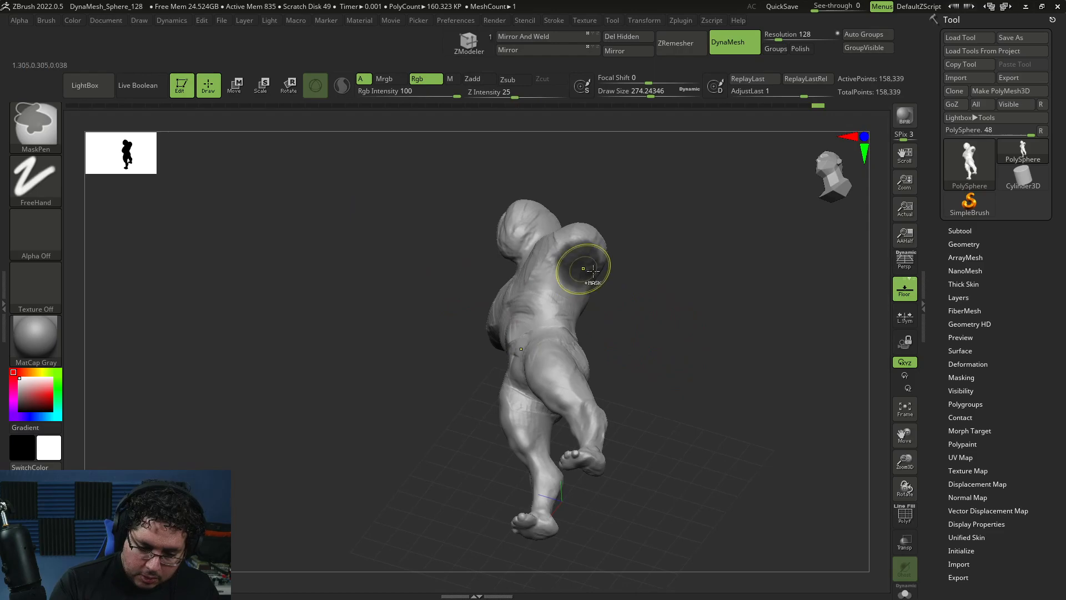
left_click_drag(626, 300, 652, 305, "shift")
left_click(634, 314, "ctrl")
- Try to pull the unmasked arm stumps down into longer arms with the gizmo
key("w")
left_click_drag(540, 289, 557, 337)
left_click_drag(616, 361, 586, 371)
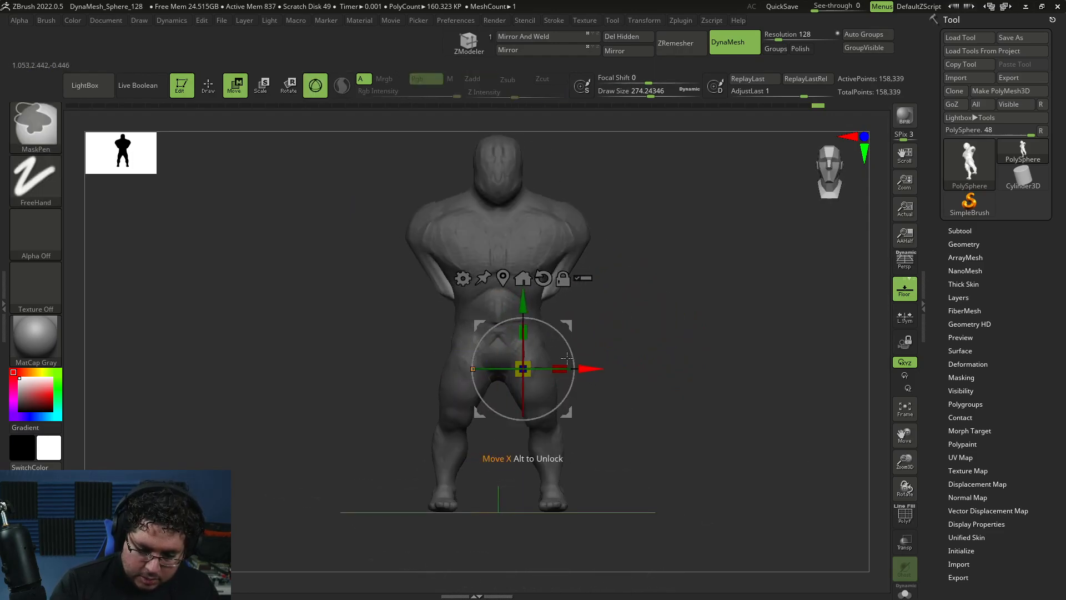
key("ctrl+z")
mouse_move(495, 302)
left_mouse_down()
mouse_move(495, 357)
mouse_move(495, 339)
left_mouse_up()
key("q")
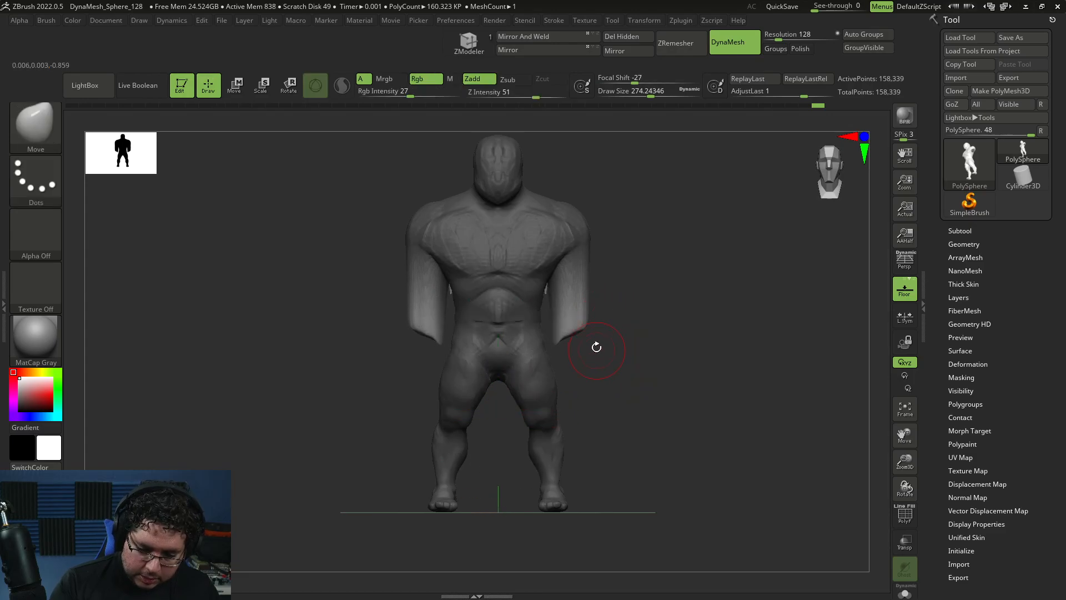
- Try to angle the extended arms outward with the Move brush at a draw size of about 517 and remesh
key("b")
key("m")
key("v")
key("space")
mouse_move(602, 320)
left_mouse_down()
mouse_move(620, 317)
mouse_move(594, 316)
left_mouse_up()
left_click_drag(582, 289, 561, 289)
left_click_drag(582, 337, 593, 328)
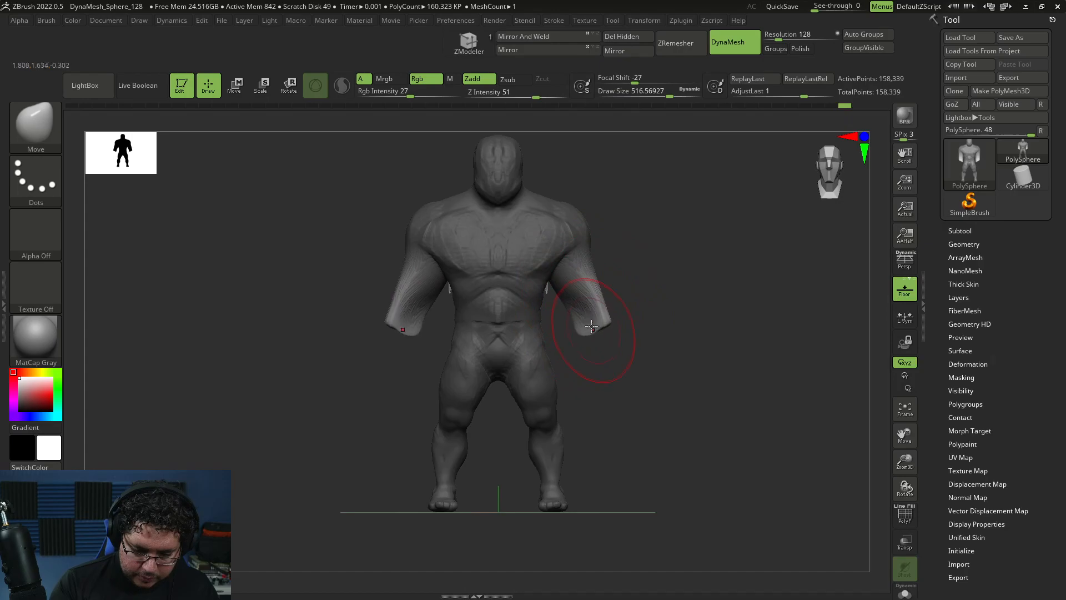
left_click_drag(657, 333, 700, 281, "ctrl")
- Undo the arm extension and reshaping back to the masked stumps
key("ctrl+z")
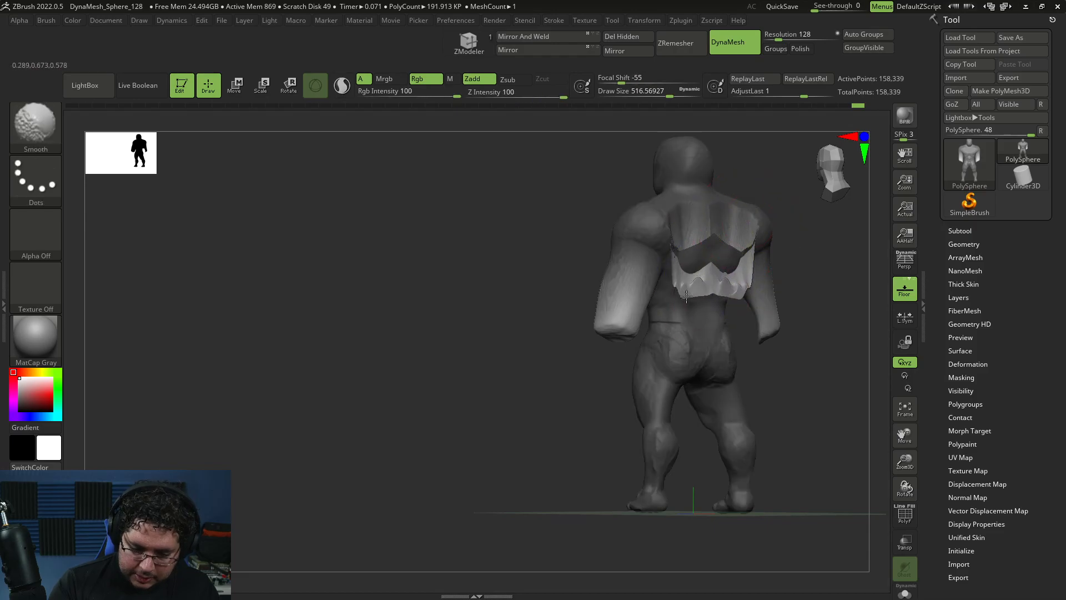
key("ctrl+z")
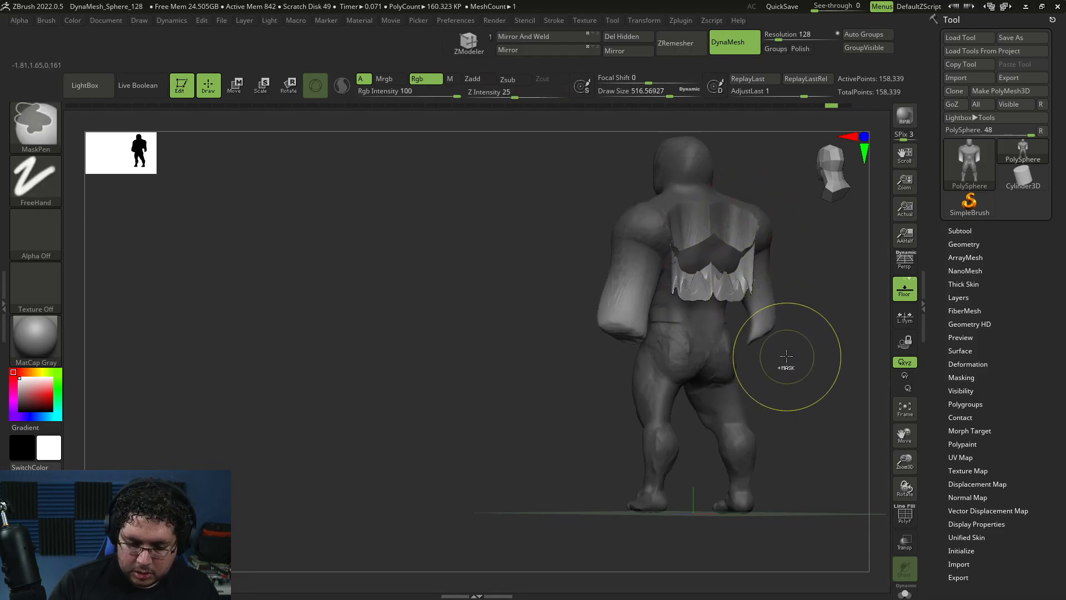
key("ctrl+z")
key("ctrl+z")
key("ctrl+z")
- Touch up the mask over the unprotected areas of the upper back at a draw size of about 311
key("space")
left_click_drag(713, 250, 694, 249)
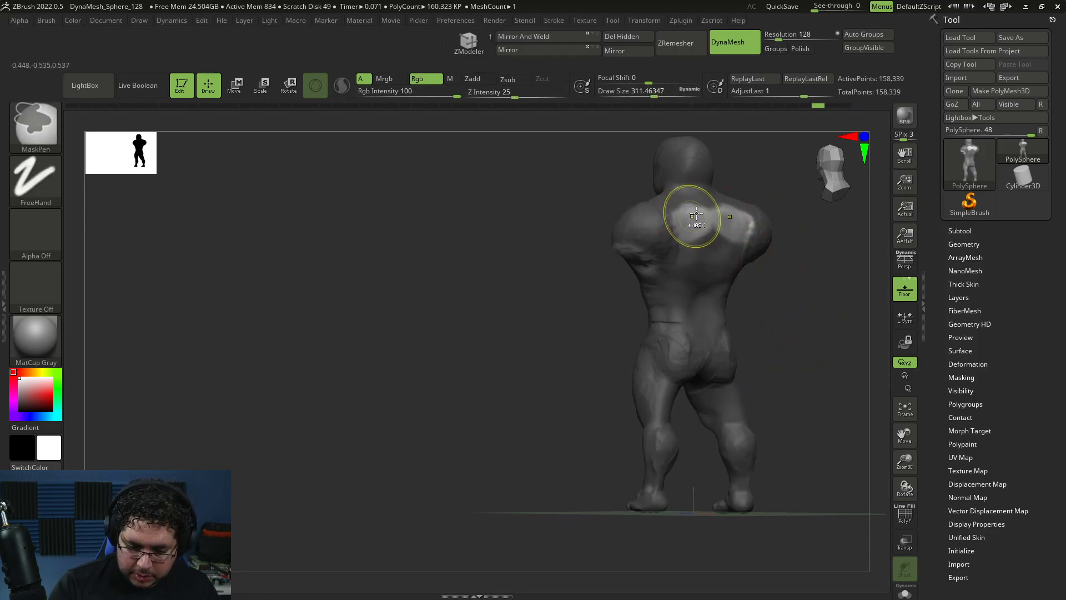
key("ctrl+z")
key("ctrl+z")
- Extend the unmasked arm stumps downward with the gizmo to form the arms and clear the mask
key("w")
left_click_drag(776, 310, 785, 299)
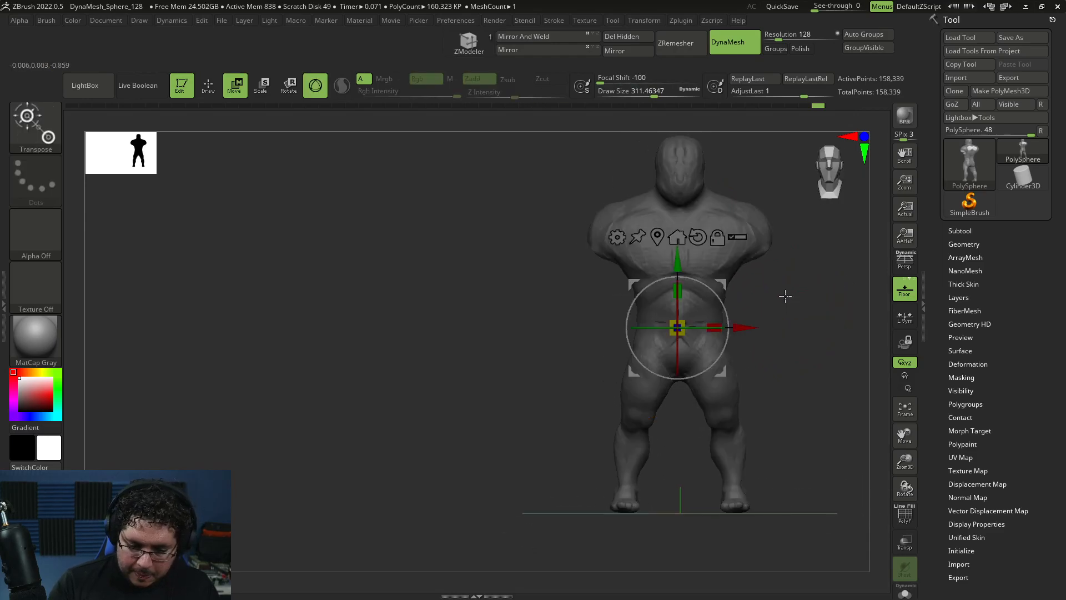
left_click_drag(677, 256, 678, 331, "alt")
left_click_drag(746, 394, 730, 395)
key("q")
left_click_drag(794, 376, 772, 381, "alt")
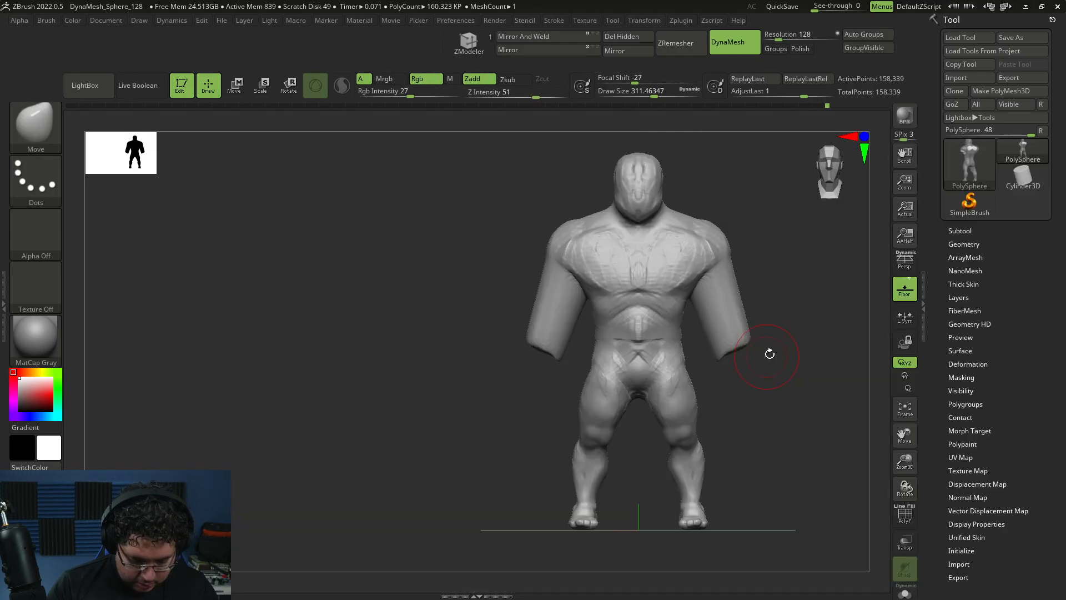
- Remesh the figure with DynaMesh and pull the arm ends down and outward into forearms and hands with the Move brush
key("b")
key("m")
key("v")
key("s")
left_click_drag(789, 314, 799, 315)
left_click_drag(788, 339, 797, 371, "ctrl")
key("s")
mouse_move(716, 350)
left_mouse_down()
mouse_move(724, 415)
mouse_move(761, 394)
left_mouse_up()
- Refine the arm and forearm contours with the Move brush and remesh the figure with DynaMesh
key("space")
left_click_drag(746, 336, 739, 335)
left_click_drag(742, 322, 749, 321)
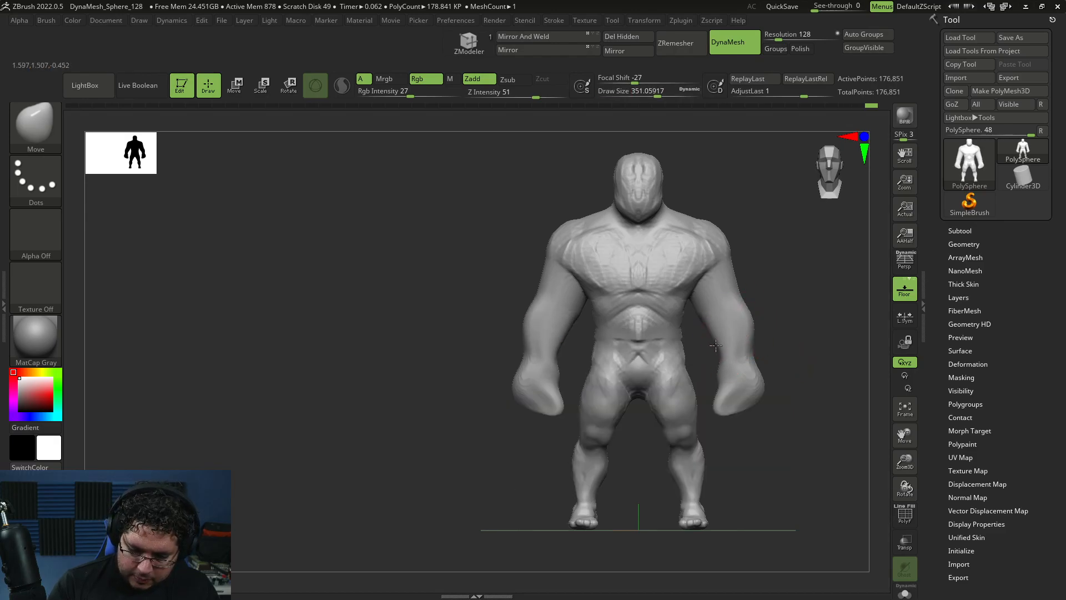
left_click_drag(720, 354, 840, 290)
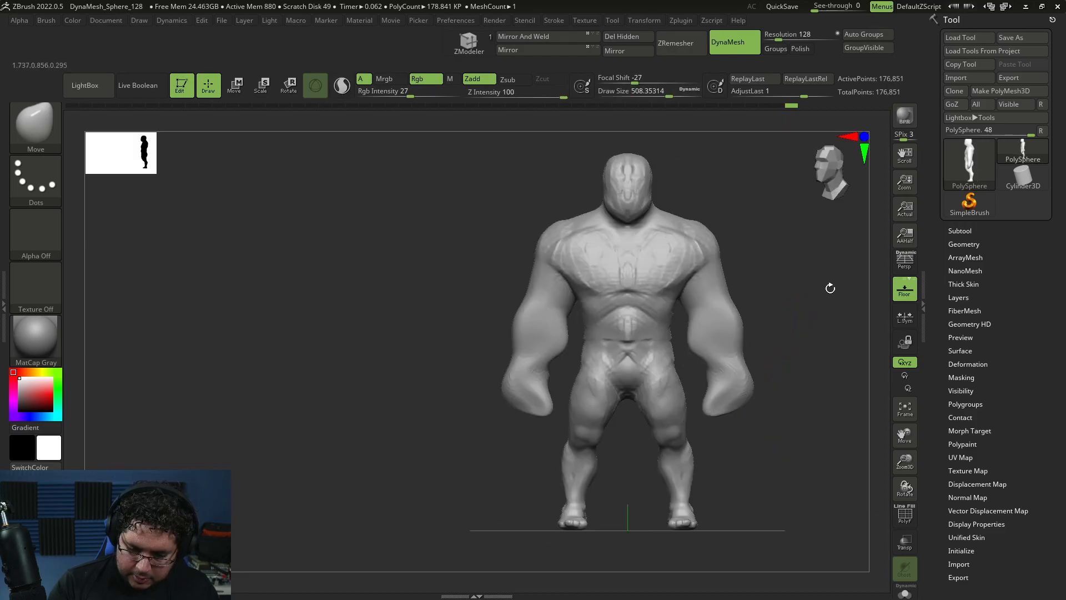
left_click_drag(736, 299, 726, 302)
mouse_move(751, 300)
left_mouse_down()
mouse_move(730, 304)
mouse_move(732, 319)
mouse_move(738, 295)
mouse_move(698, 322)
mouse_move(712, 355)
mouse_move(809, 385)
mouse_move(804, 399)
mouse_move(795, 383)
left_mouse_up()
key("space")
left_click_drag(761, 428, 766, 244, "ctrl")
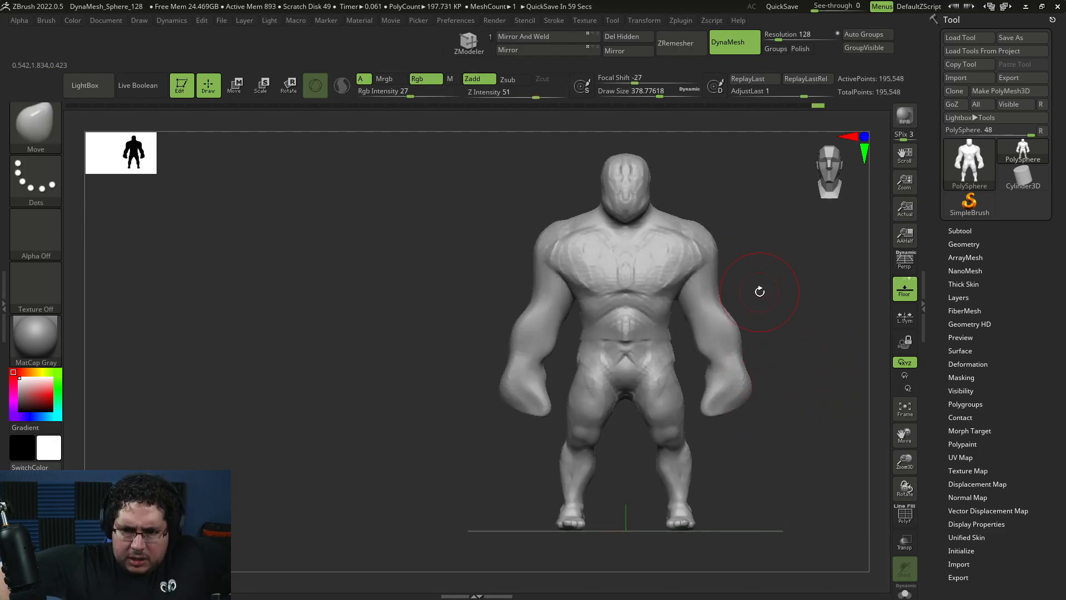
- Mask everything except the arms and rotate them slightly backward around the shoulders with the gizmo
left_click_drag(760, 295, 764, 304)
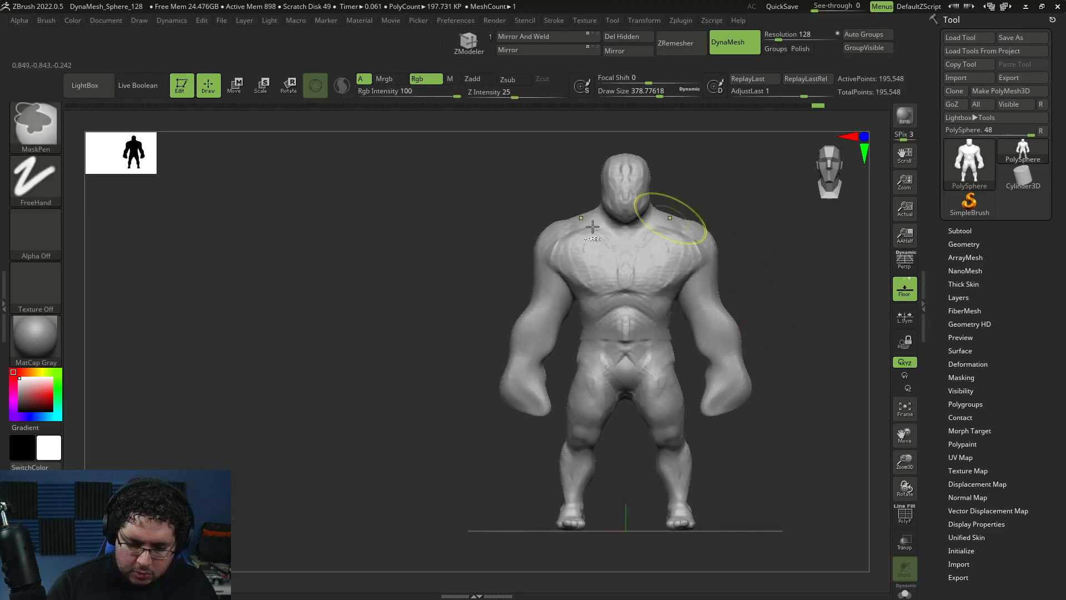
left_click(31, 136, "ctrl")
left_click(367, 186, "ctrl")
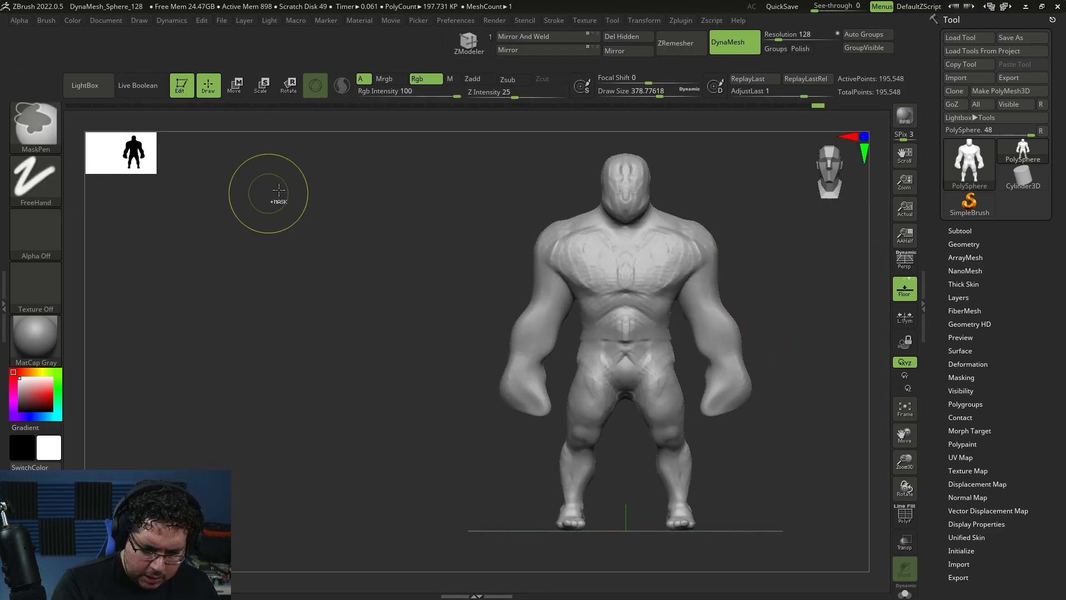
mouse_move(809, 286)
left_mouse_down("ctrl")
mouse_move(661, 245)
mouse_move(690, 428)
mouse_move(785, 417)
mouse_move(779, 434)
left_mouse_up("ctrl")
key("w")
left_click(726, 269)
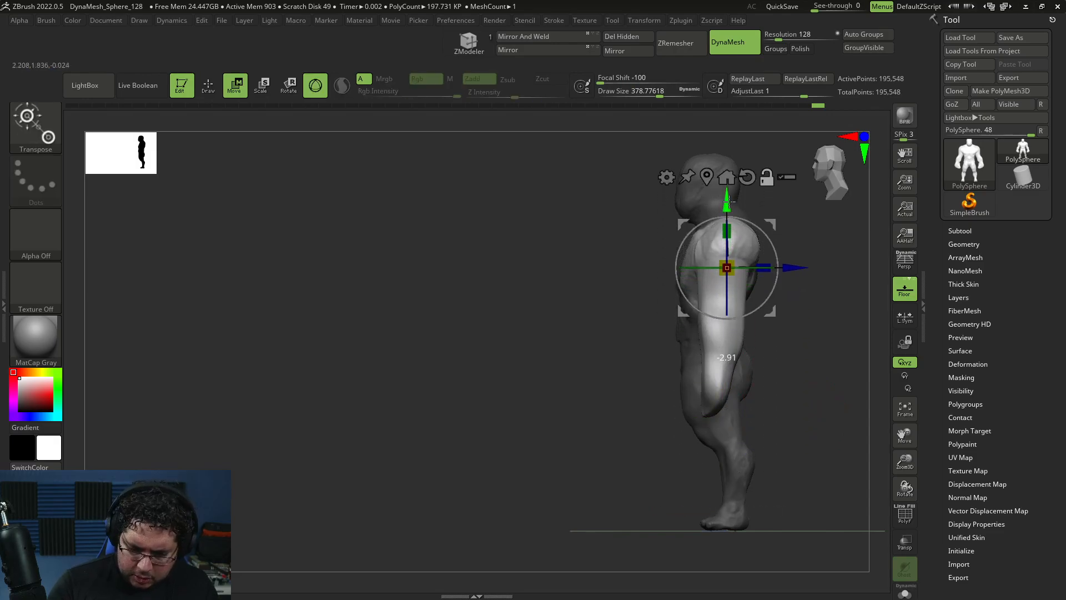
left_click_drag(776, 237, 781, 250)
key("q")
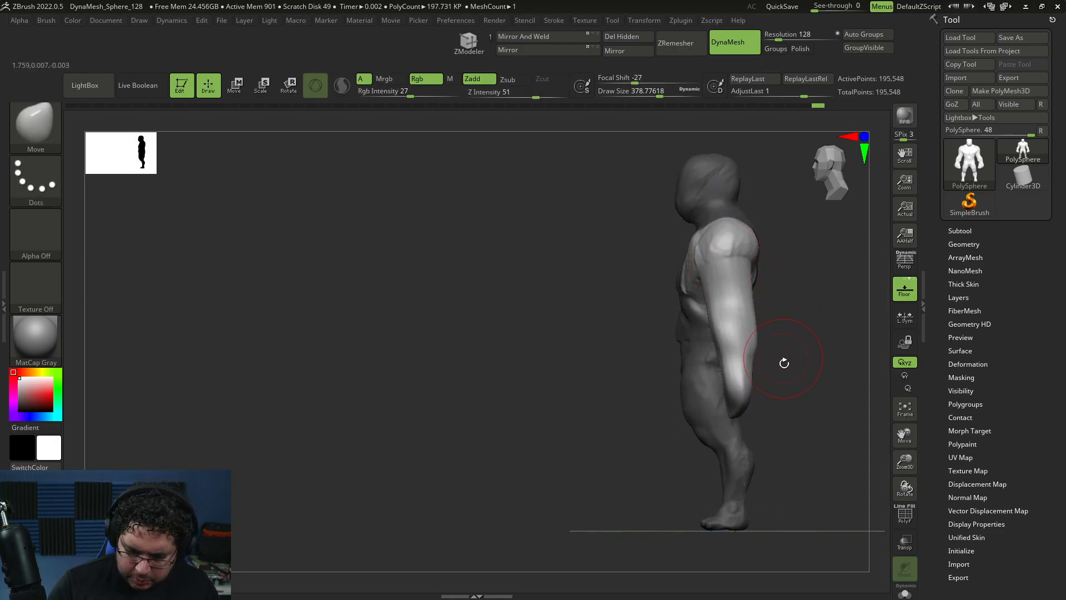
- Mask the upper arms, move the gizmo to the elbow and rotate the forearms forward by about 17 degrees
mouse_move(796, 212)
left_mouse_down("ctrl")
mouse_move(688, 344)
mouse_move(818, 335)
left_mouse_up("ctrl")
key("w")
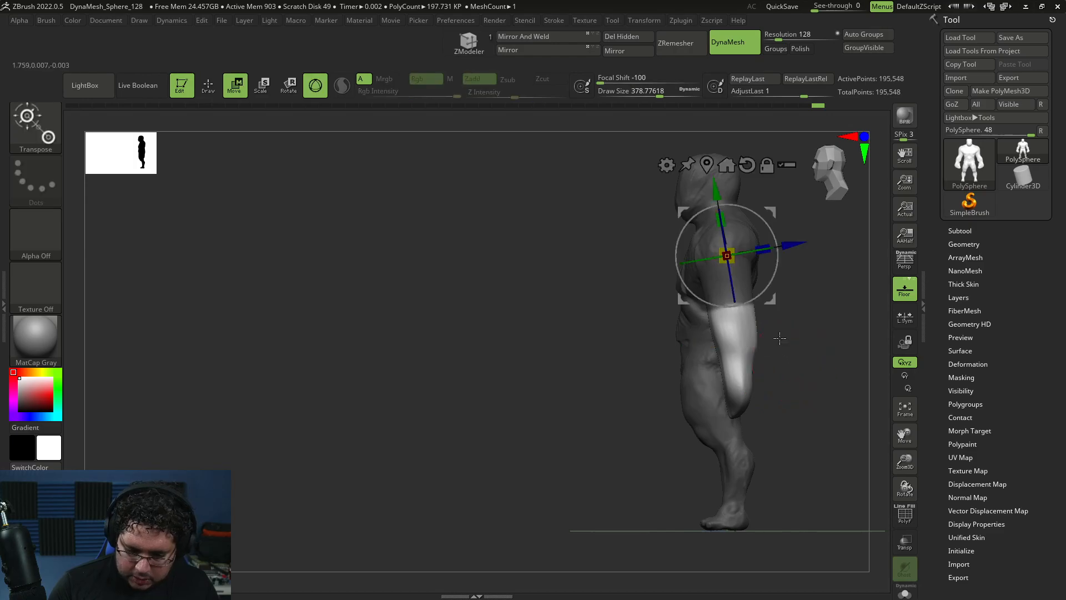
left_click_drag(713, 191, 720, 240)
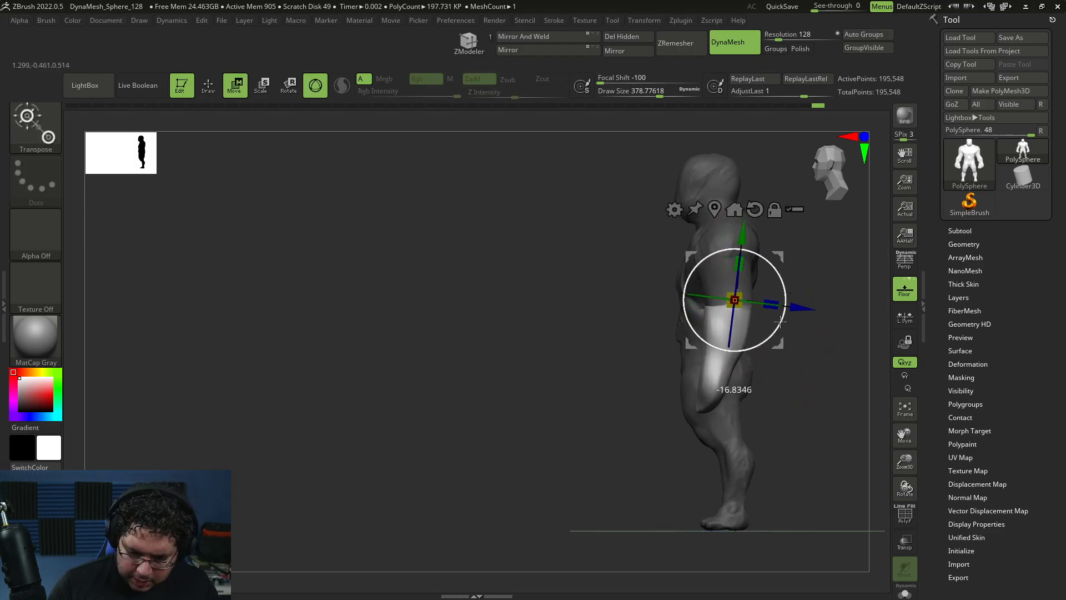
key("q")
key("w")
key("q")
- Clear the mask and remesh the figure with DynaMesh
left_click_drag(788, 315, 822, 381)
left_click_drag(763, 422, 675, 462, "alt")
left_click_drag(544, 462, 558, 479, "ctrl")
mouse_move(792, 312)
left_mouse_down("alt")
mouse_move(765, 373)
mouse_move(740, 393)
mouse_move(752, 406)
left_mouse_up("alt")
left_click_drag(794, 355, 806, 397, "ctrl")
mouse_move(806, 402)
left_mouse_down()
mouse_move(766, 407)
mouse_move(833, 340)
mouse_move(826, 361)
left_mouse_up()
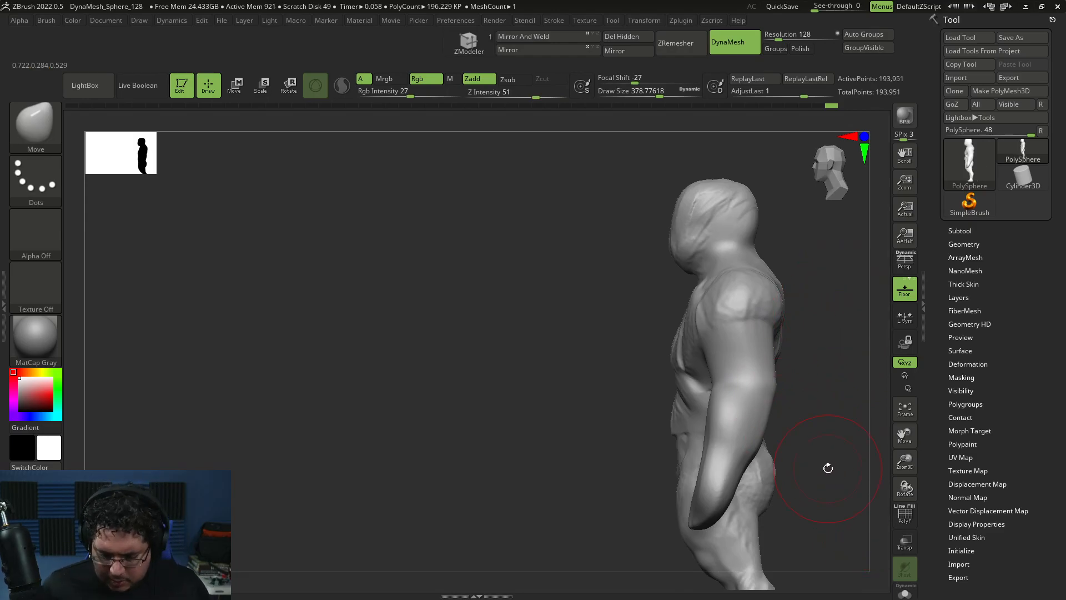
mouse_move(788, 341)
left_mouse_down()
mouse_move(785, 388)
mouse_move(811, 421)
mouse_move(778, 426)
left_mouse_up()
key("b")
key("s")
key("h")
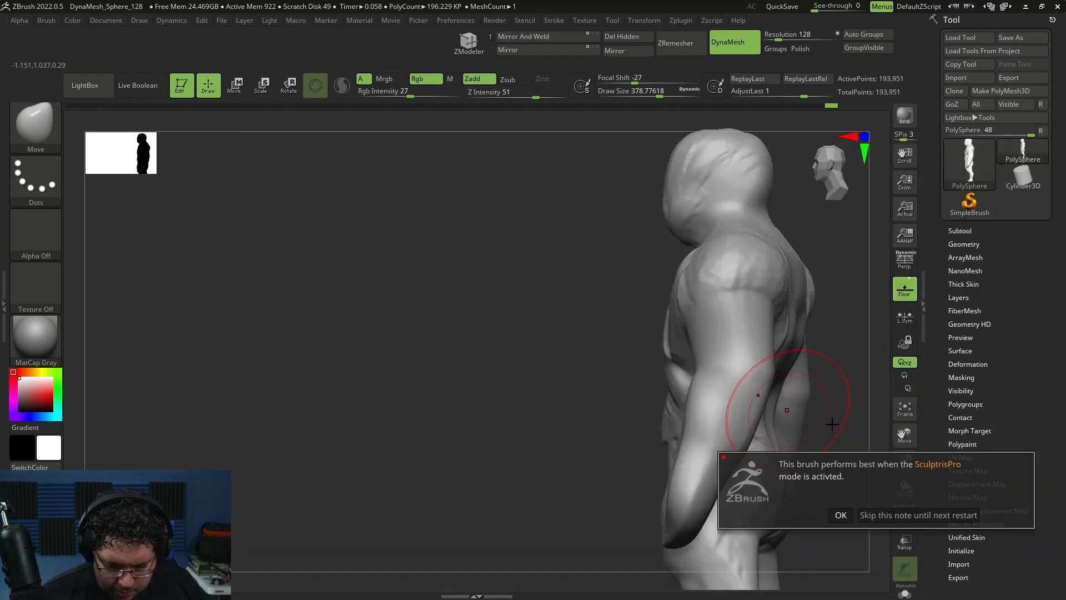
left_click(840, 515)
- Build up volume on the fists and the upper arms with the ClayBuildup brush at a draw size of about 217
key("b")
key("c")
key("b")
key("space")
left_click_drag(826, 393, 849, 418)
key("space")
left_click_drag(812, 401, 803, 401)
mouse_move(695, 459)
left_mouse_down()
mouse_move(671, 493)
mouse_move(701, 503)
mouse_move(692, 511)
left_mouse_up()
left_click_drag(799, 489, 696, 484)
mouse_move(680, 544)
left_mouse_down()
mouse_move(778, 488)
mouse_move(769, 500)
mouse_move(724, 426)
mouse_move(674, 447)
mouse_move(731, 401)
left_mouse_up()
left_click_drag(744, 361, 794, 429)
mouse_move(719, 447)
left_mouse_down()
mouse_move(773, 416)
mouse_move(768, 376)
mouse_move(697, 382)
mouse_move(713, 408)
mouse_move(726, 367)
mouse_move(796, 328)
left_mouse_up()
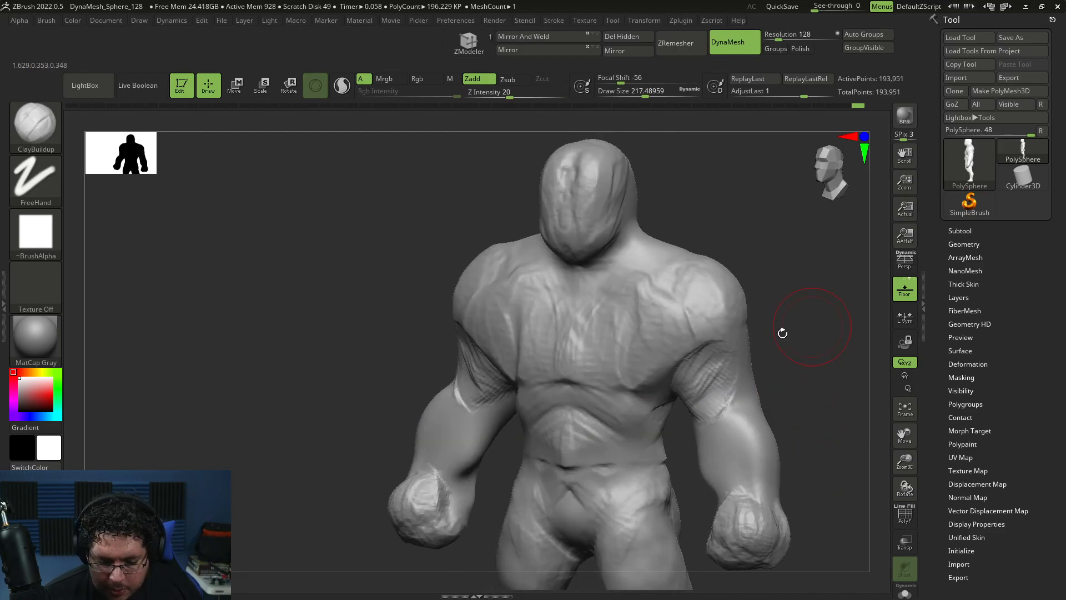
- Build up the deltoids around the sides and back of the shoulders with ClayBuildup
mouse_move(701, 395)
left_mouse_down()
mouse_move(720, 399)
mouse_move(692, 376)
mouse_move(727, 344)
mouse_move(720, 311)
mouse_move(787, 315)
left_mouse_up()
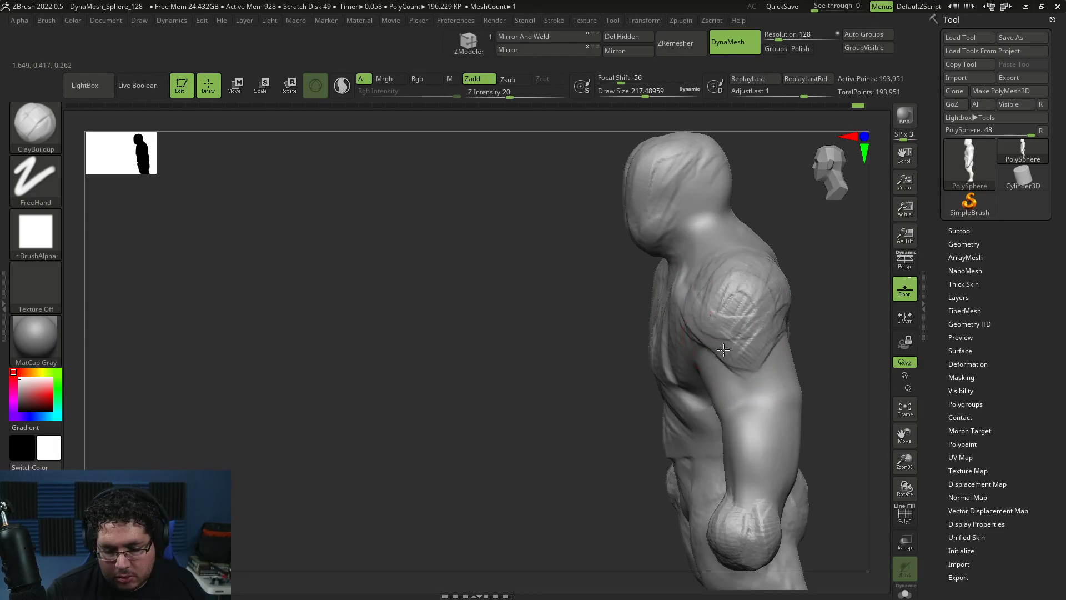
left_click_drag(811, 335, 741, 399)
mouse_move(750, 414)
right_mouse_down()
mouse_move(792, 405)
mouse_move(745, 392)
right_mouse_up()
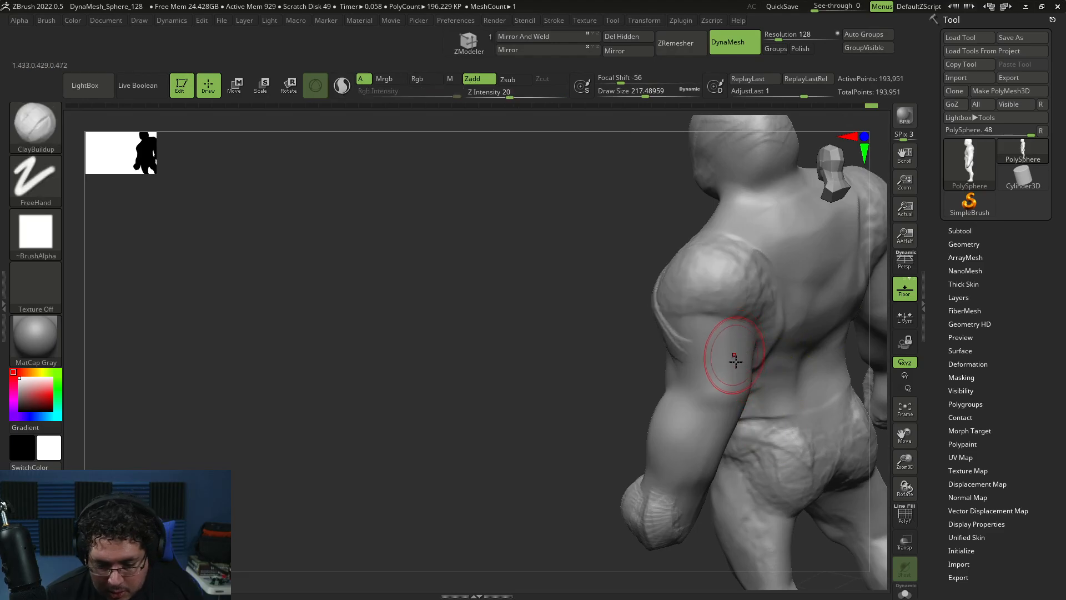
mouse_move(660, 321)
left_mouse_down()
mouse_move(721, 261)
mouse_move(691, 345)
mouse_move(756, 286)
left_mouse_up()
right_click_drag(681, 274, 709, 287)
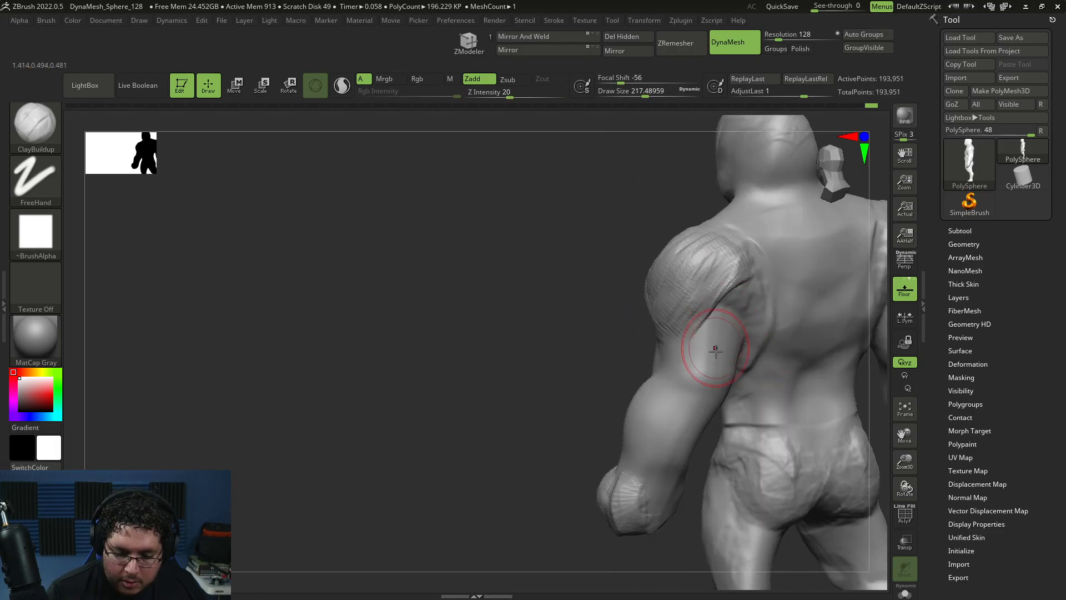
- Sculpt the triceps and elbows with ClayBuildup, reducing the draw size to about 145 for the elbow area
left_click_drag(729, 311, 686, 408)
right_click_drag(685, 408, 709, 406)
key("space")
mouse_move(717, 371)
left_mouse_down()
mouse_move(703, 372)
mouse_move(706, 402)
left_mouse_up()
right_click_drag(712, 400, 675, 383)
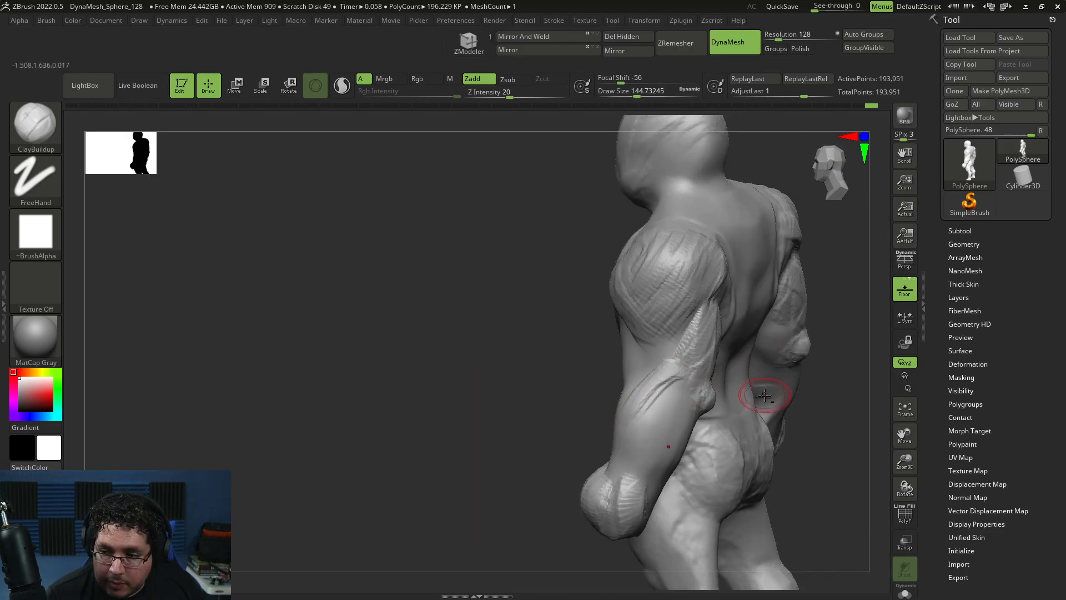
right_click_drag(818, 461, 528, 514)
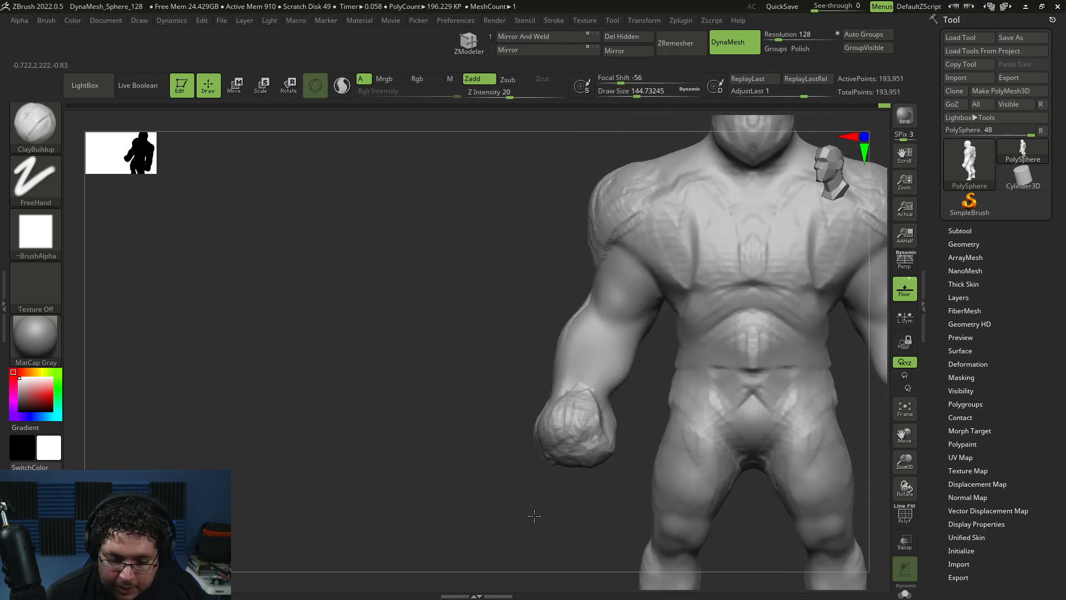
- Build up the outer and inner forearm muscles with ClayBuildup at a draw size of about 163
key("f")
key("space")
right_click_drag(671, 440, 672, 400)
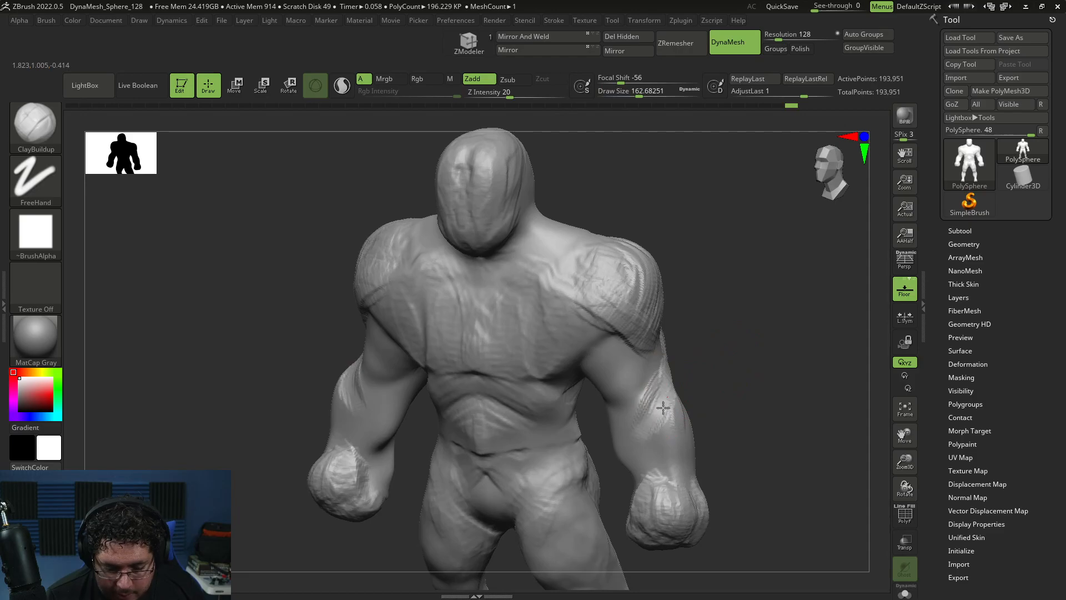
mouse_move(671, 440)
right_mouse_down()
mouse_move(611, 428)
mouse_move(670, 422)
right_mouse_up()
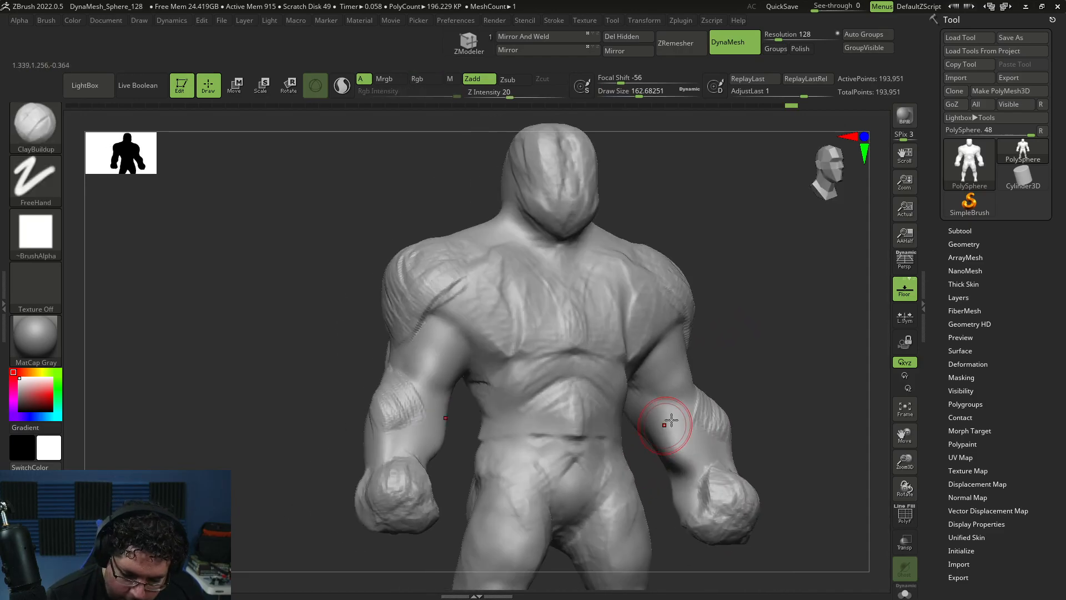
left_click_drag(677, 435, 680, 462)
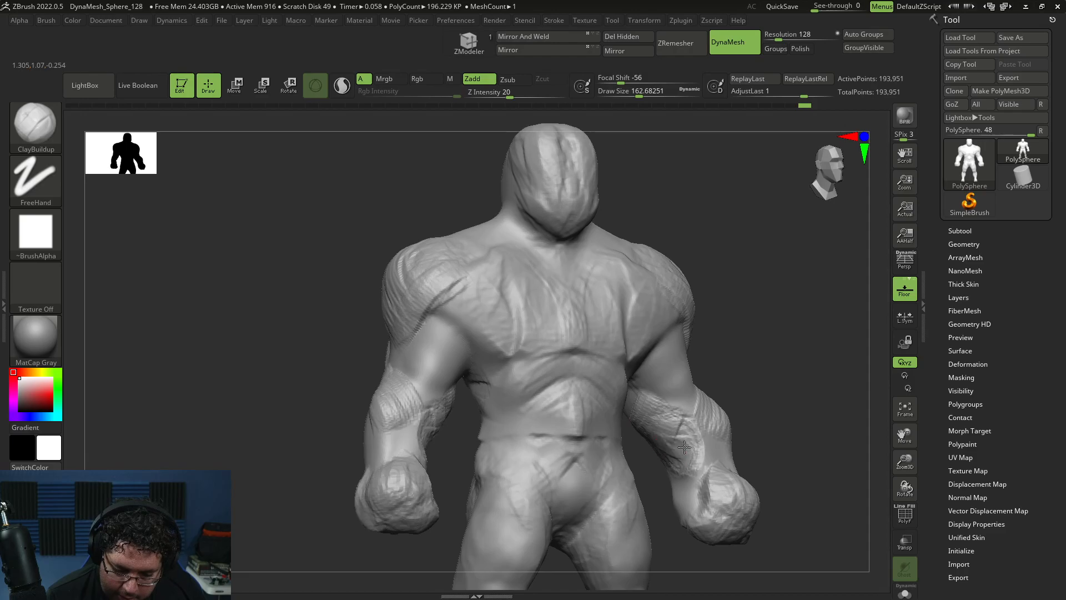
right_click_drag(719, 406, 676, 441)
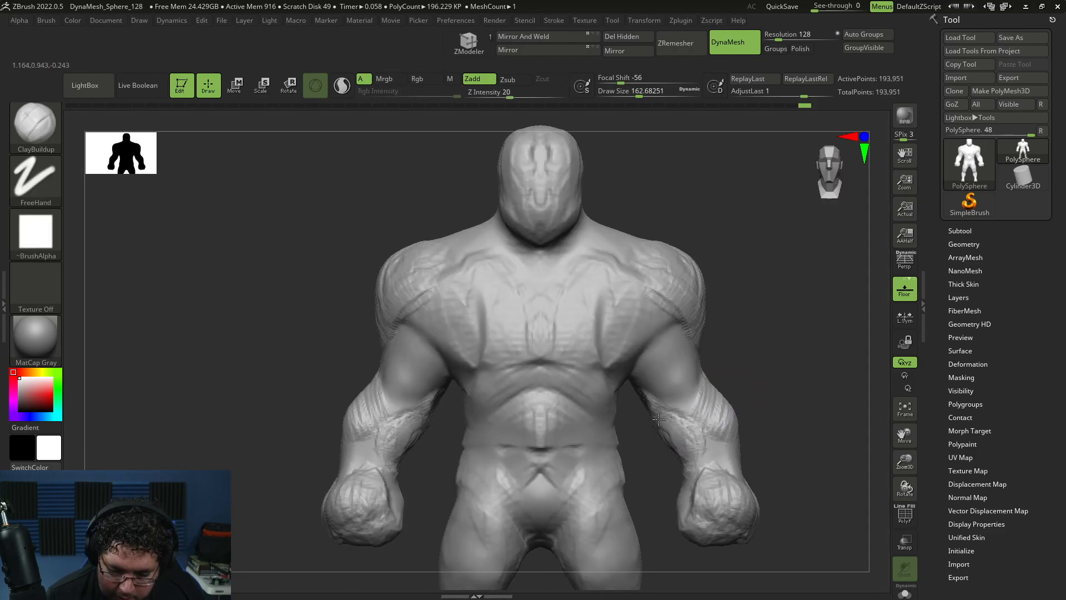
- Build up the inner elbow and inner forearm areas of the arms with the ClayBuildup brush
right_click_drag(632, 400, 730, 340)
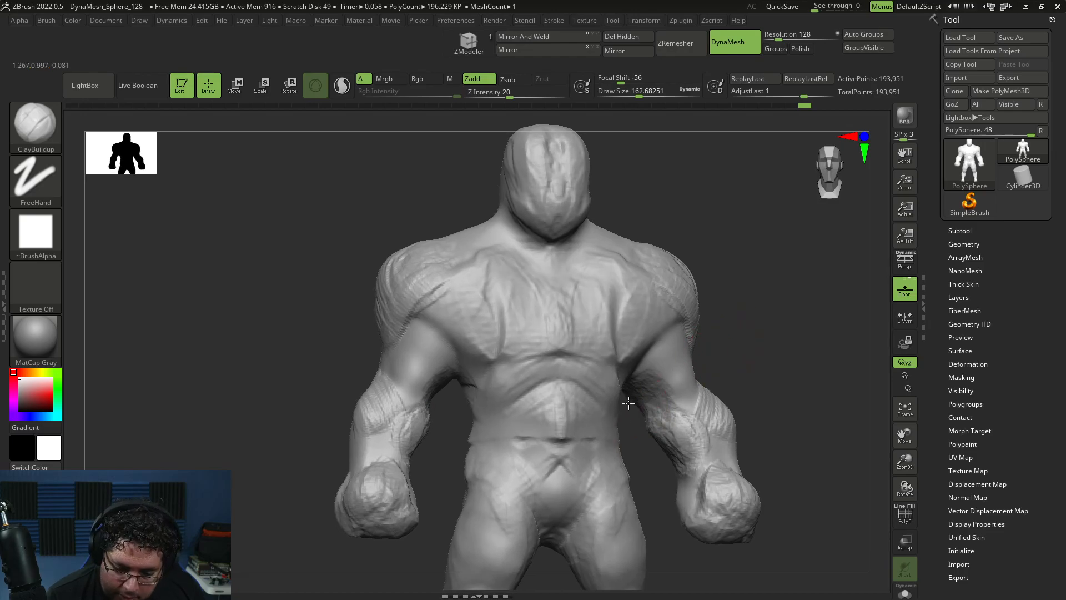
right_click_drag(661, 382, 662, 422)
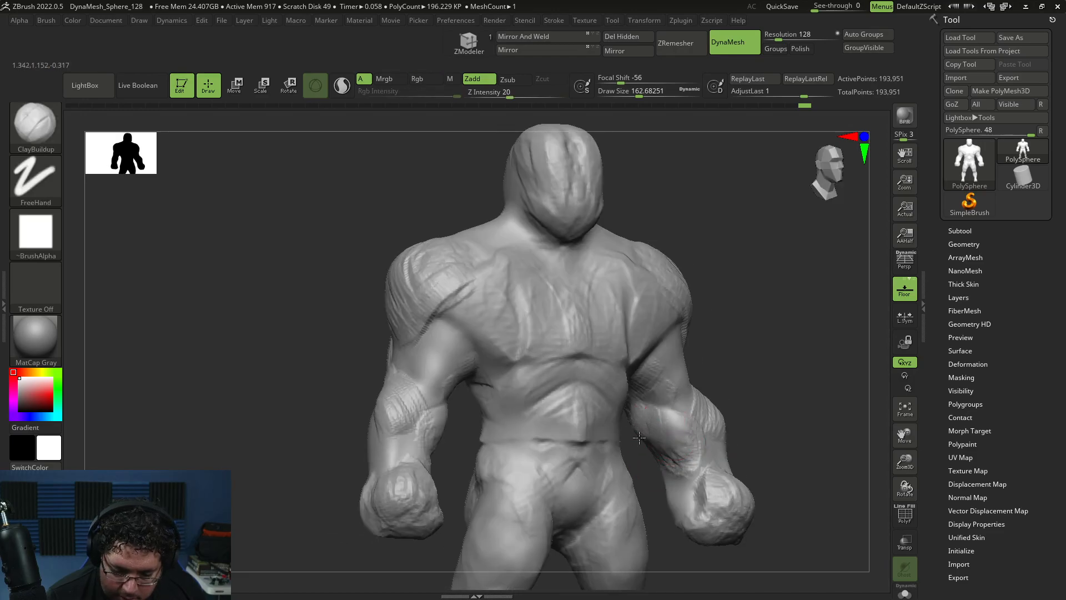
right_click_drag(688, 457, 693, 350)
right_click_drag(776, 381, 705, 358)
- Flatten the planes of the outer forearms and fists with the TrimDynamic brush at a draw size of about 223
key("b")
key("t")
key("d")
key("space")
left_click(745, 351)
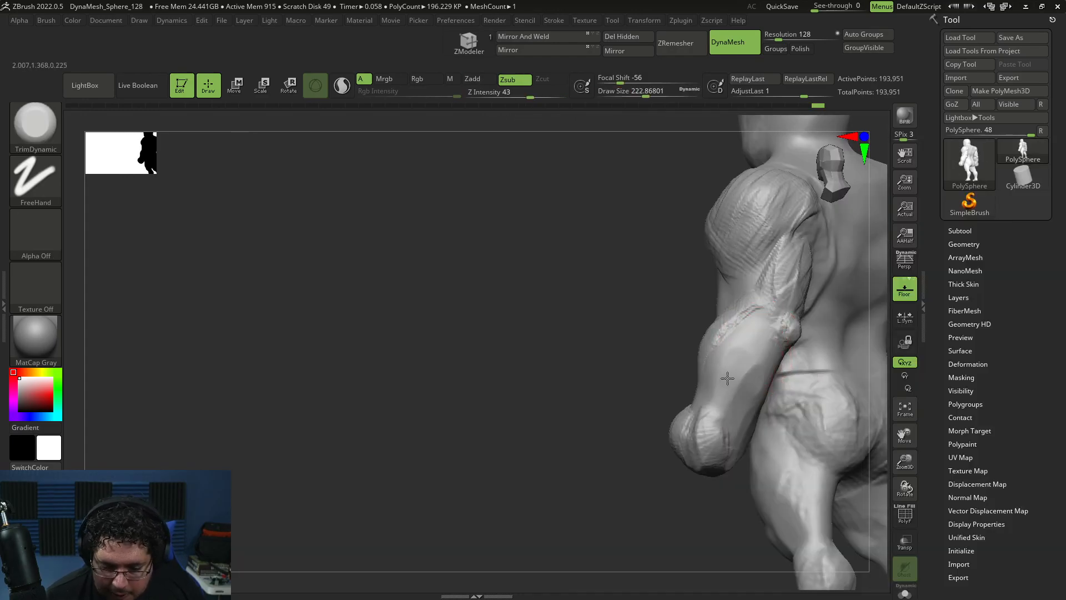
mouse_move(661, 410)
left_mouse_down()
mouse_move(661, 495)
mouse_move(685, 383)
left_mouse_up()
mouse_move(714, 442)
left_mouse_down()
mouse_move(814, 406)
mouse_move(815, 389)
mouse_move(801, 395)
mouse_move(801, 361)
mouse_move(780, 374)
mouse_move(795, 364)
mouse_move(782, 316)
left_mouse_up()
mouse_move(792, 384)
left_mouse_down()
mouse_move(791, 340)
mouse_move(737, 309)
mouse_move(785, 298)
mouse_move(784, 345)
mouse_move(753, 364)
mouse_move(743, 344)
left_mouse_up()
- Reshape the forearms and fists with the Move brush at a draw size of about 400
key("b")
key("m")
key("v")
key("space")
key("space")
key("space")
mouse_move(728, 428)
left_mouse_down()
mouse_move(716, 440)
mouse_move(745, 442)
left_mouse_up()
mouse_move(658, 482)
left_mouse_down()
mouse_move(684, 483)
mouse_move(683, 446)
left_mouse_up()
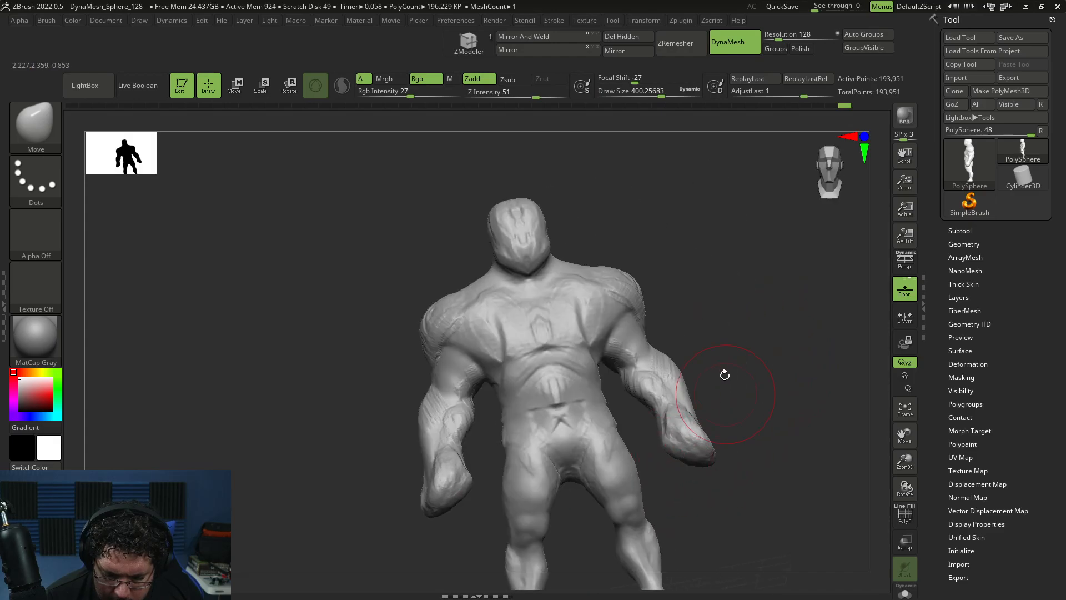
- Build up the forearms, wrists and hands with ClayBuildup at a draw size of about 163
key("b")
key("c")
key("b")
key("space")
left_click_drag(724, 353, 728, 355)
key("space")
mouse_move(705, 388)
left_mouse_down()
mouse_move(674, 450)
mouse_move(691, 417)
left_mouse_up()
key("space")
mouse_move(674, 456)
left_mouse_down()
mouse_move(699, 445)
mouse_move(692, 461)
mouse_move(730, 475)
mouse_move(725, 447)
mouse_move(727, 500)
left_mouse_up()
- Lasso-mask the hands and invert the mask so that only the hands stay editable
left_click_drag(651, 423, 737, 469, "ctrl")
mouse_move(726, 376)
left_mouse_down("ctrl+alt")
mouse_move(681, 368)
mouse_move(756, 395)
left_mouse_up("ctrl+alt")
left_click(748, 387, "ctrl")
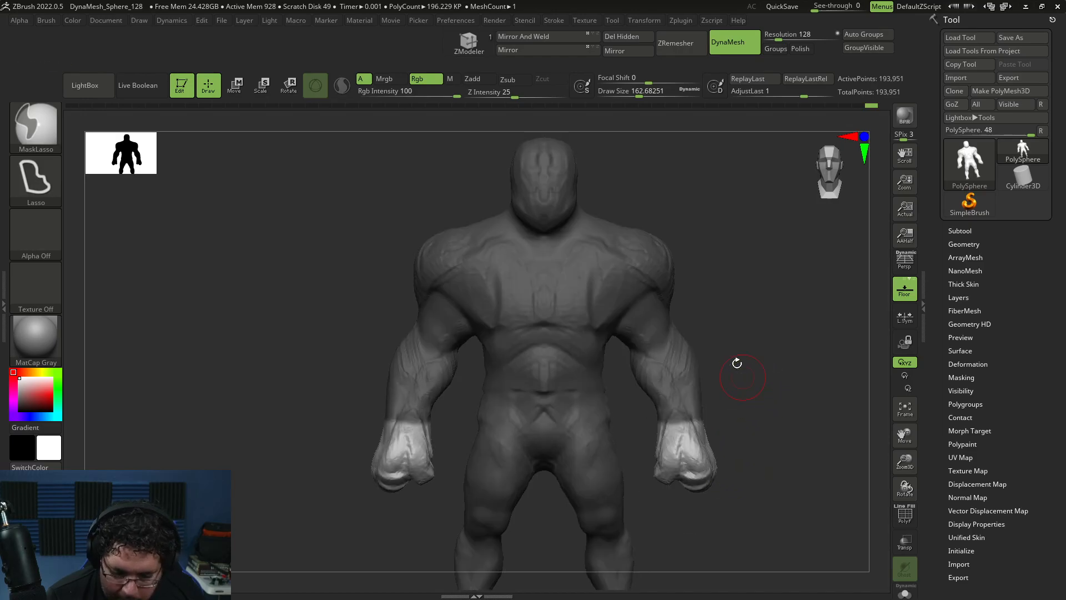
- Centre the transform gizmo on the unmasked hands, rotate them inward about 17 degrees, and clear the mask
key("w")
left_click_drag(508, 269, 508, 368, "alt")
left_click_drag(576, 436, 676, 440, "alt")
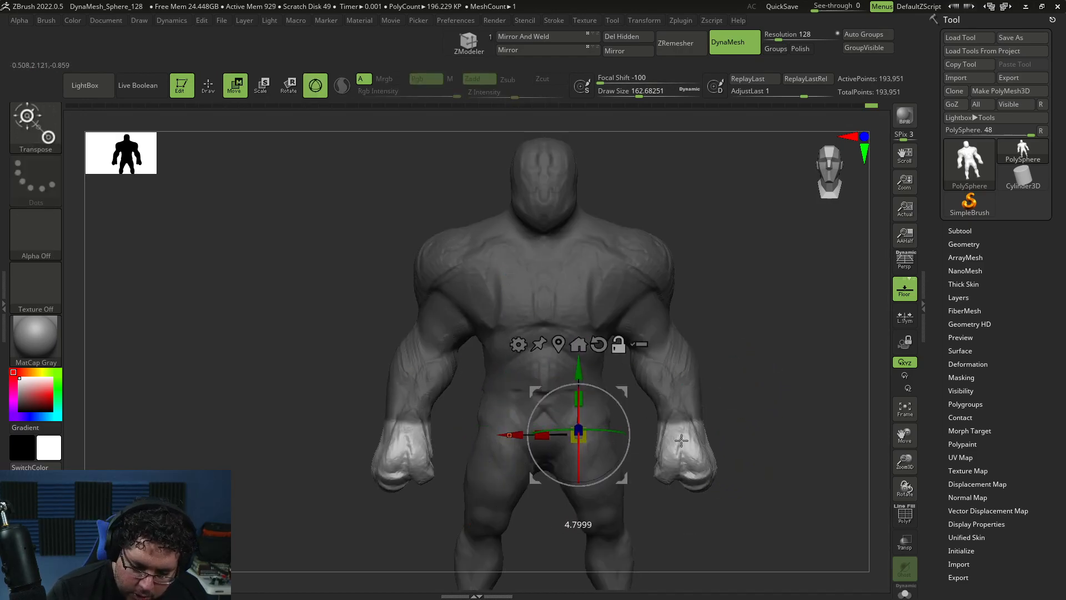
key("ctrl+z")
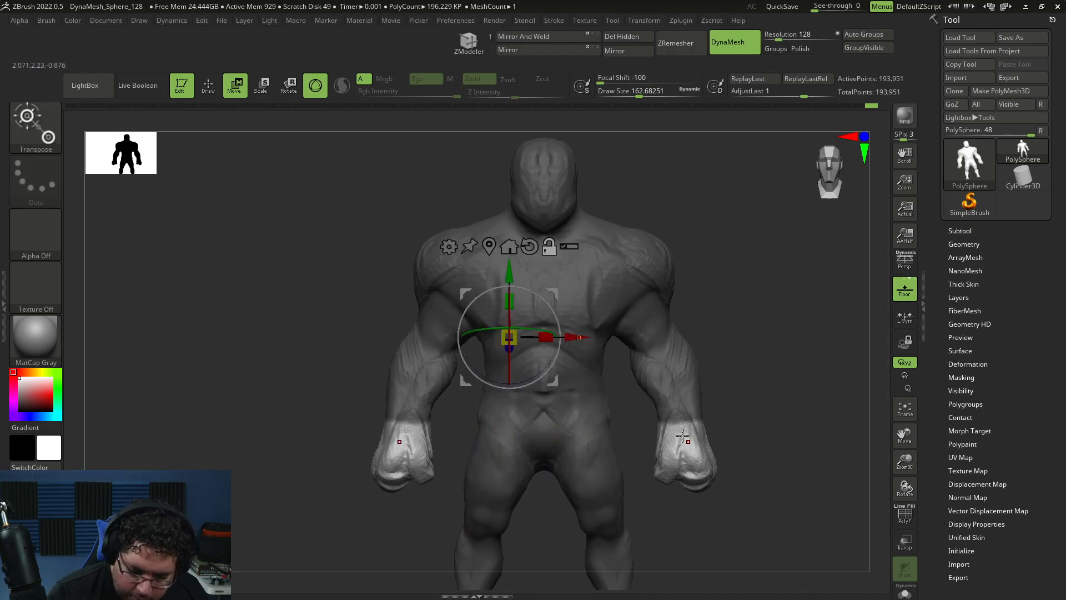
left_click(683, 438, "alt")
left_click_drag(729, 412, 731, 441)
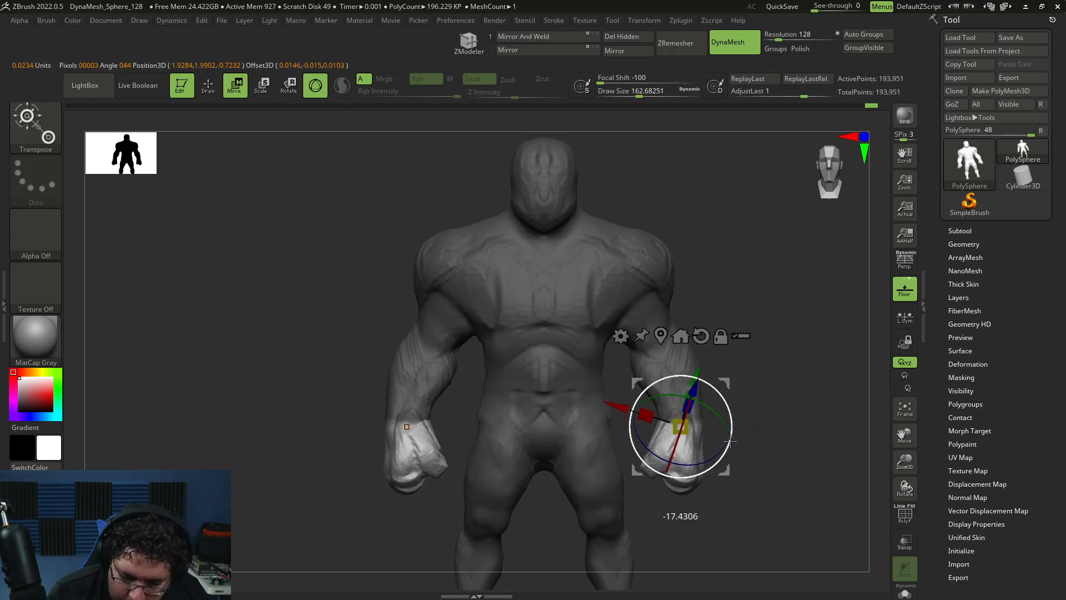
key("q")
left_click(713, 425, "ctrl")
- Adjust the forearm profile with the Move brush at a draw size of about 251 and build up the wrists with ClayBuildup
mouse_move(726, 397)
left_mouse_down()
mouse_move(694, 424)
mouse_move(731, 402)
left_mouse_up()
key("b")
key("m")
key("v")
key("space")
key("space")
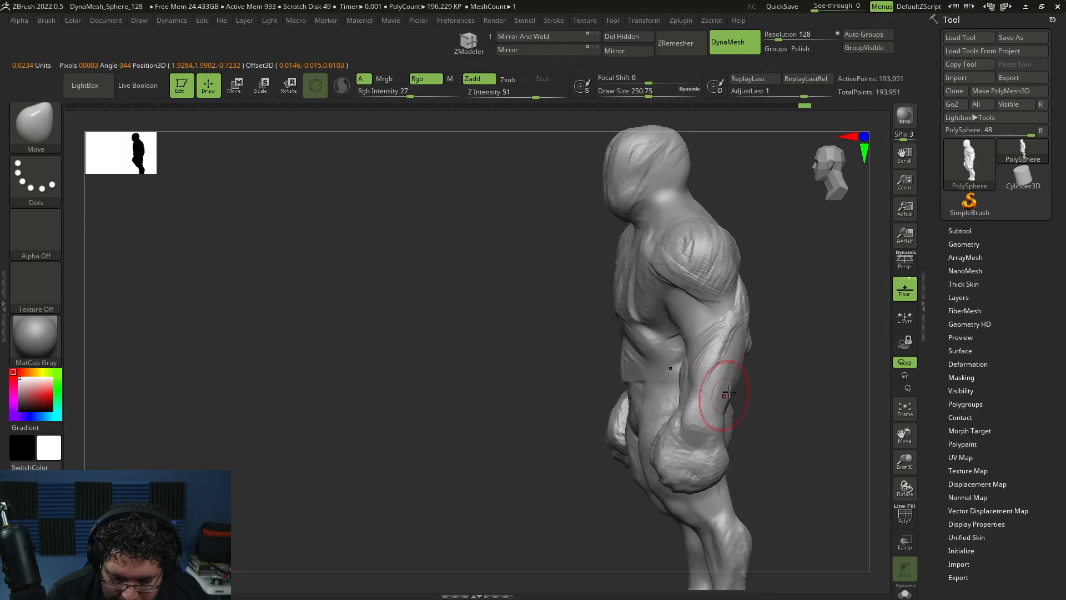
key("b")
key("c")
key("b")
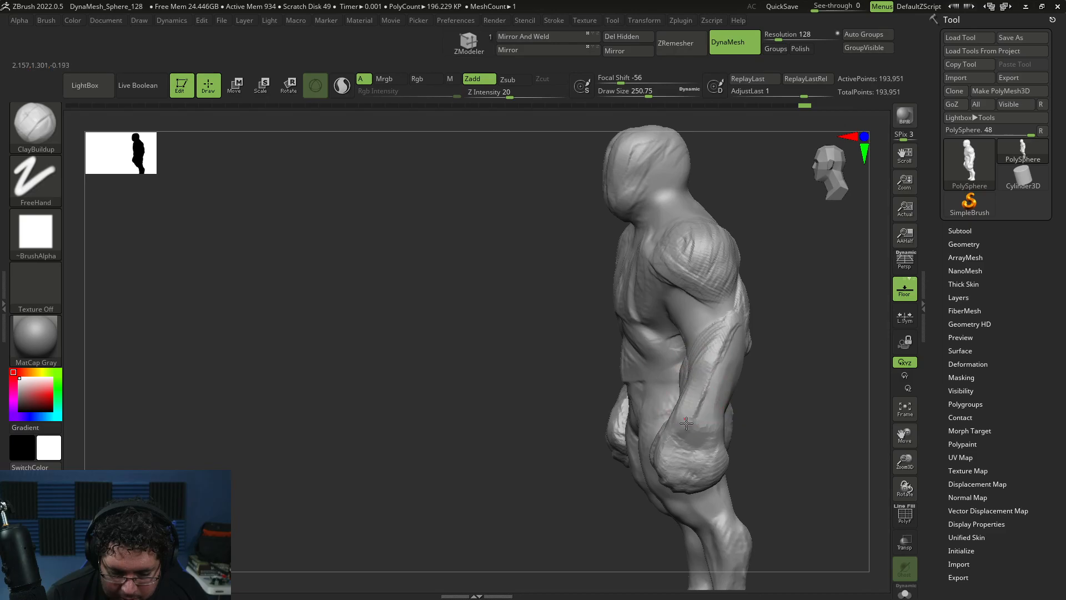
right_click_drag(723, 410, 721, 381)
- Flatten the forearm and wrist surfaces with TrimDynamic at a draw size of about 286
key("b")
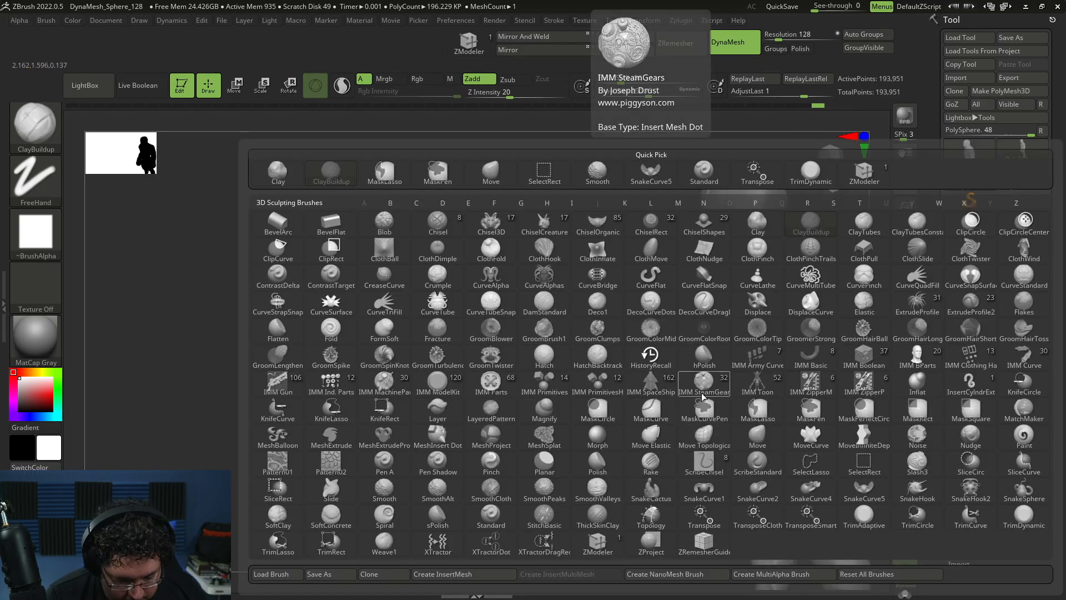
key("t")
key("d")
key("space")
right_click_drag(683, 392, 666, 422)
right_click_drag(732, 361, 660, 405)
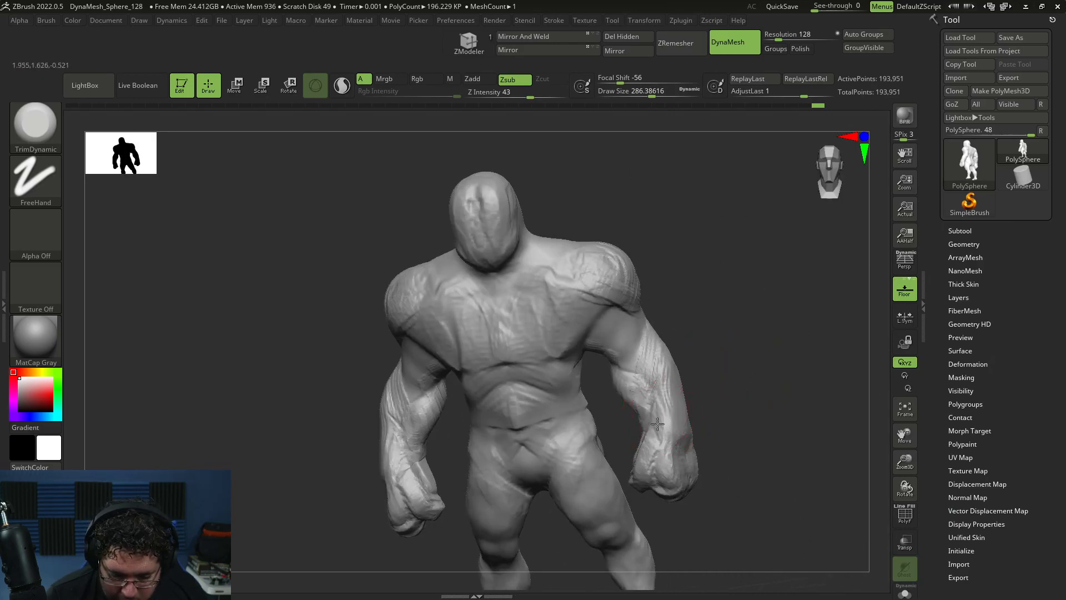
mouse_move(676, 357)
right_mouse_down()
mouse_move(721, 335)
mouse_move(731, 400)
mouse_move(688, 426)
right_mouse_up()
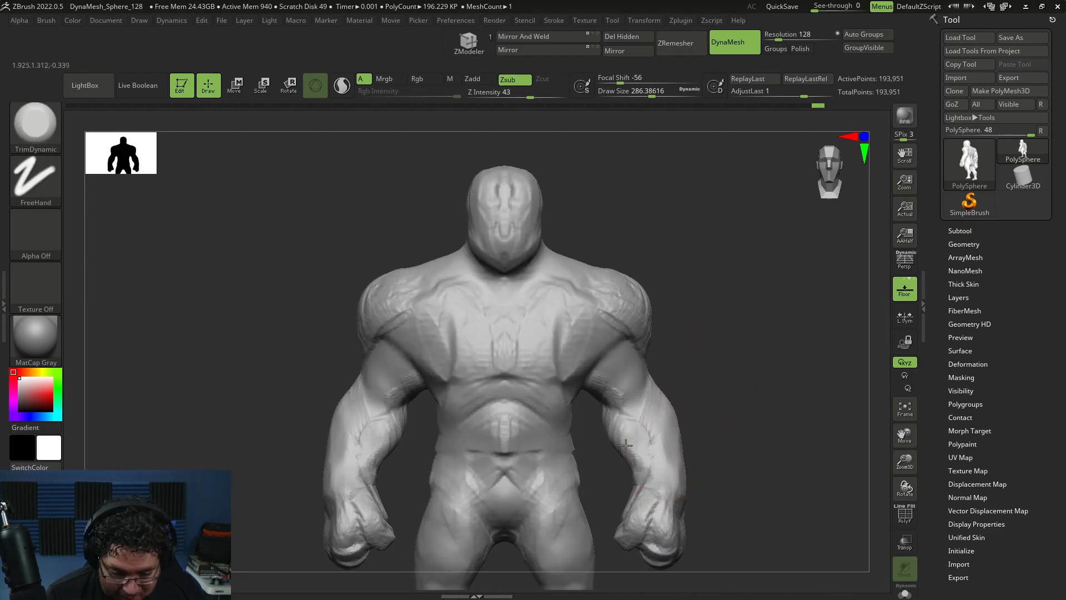
right_click_drag(642, 477, 654, 449, "alt")
- Refine the outer silhouette of the forearms with the Move brush
key("b")
key("m")
key("v")
key("space")
mouse_move(663, 405)
left_mouse_down()
mouse_move(676, 405)
mouse_move(673, 476)
mouse_move(726, 488)
mouse_move(716, 498)
mouse_move(730, 464)
mouse_move(722, 471)
left_mouse_up()
- Trim the fists and outer forearms into blocky planes with TrimDynamic at a draw size of about 293
key("b")
key("t")
key("d")
mouse_move(681, 512)
left_mouse_down()
mouse_move(686, 502)
mouse_move(680, 510)
mouse_move(738, 519)
mouse_move(650, 507)
mouse_move(659, 519)
mouse_move(673, 498)
left_mouse_up()
left_click_drag(700, 516, 713, 564)
mouse_move(682, 465)
left_mouse_down()
mouse_move(655, 481)
mouse_move(694, 430)
left_mouse_up()
left_click_drag(838, 533, 741, 488)
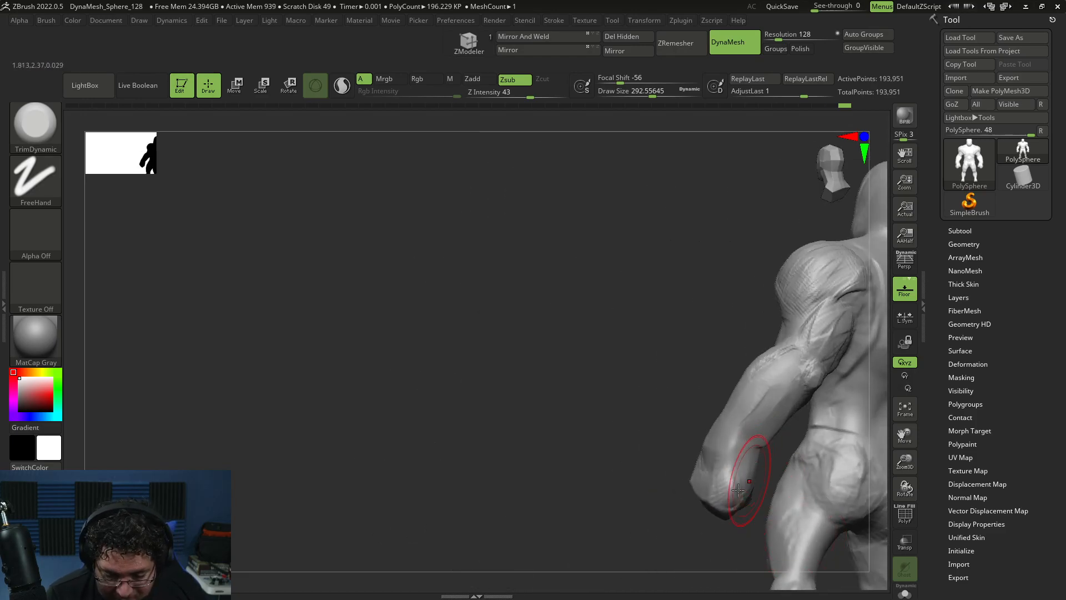
mouse_move(685, 451)
left_mouse_down()
mouse_move(737, 423)
mouse_move(751, 347)
left_mouse_up()
mouse_move(777, 383)
left_mouse_down("shift")
mouse_move(807, 378)
mouse_move(755, 338)
left_mouse_up("shift")
- Carve the creases around the biceps, elbows and triceps with the DamStandard brush at a draw size of about 124
key("b")
key("d")
key("s")
key("space")
left_click_drag(733, 393, 701, 395)
key("space")
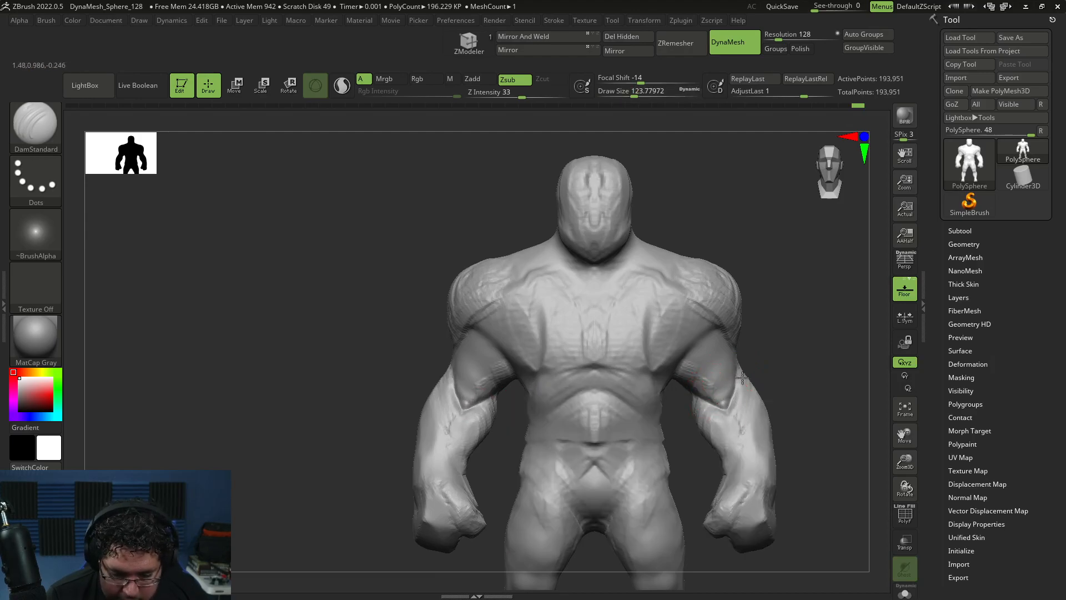
left_click_drag(709, 467, 663, 463)
mouse_move(728, 454)
left_mouse_down("shift")
mouse_move(725, 426)
mouse_move(733, 444)
mouse_move(744, 437)
left_mouse_up("shift")
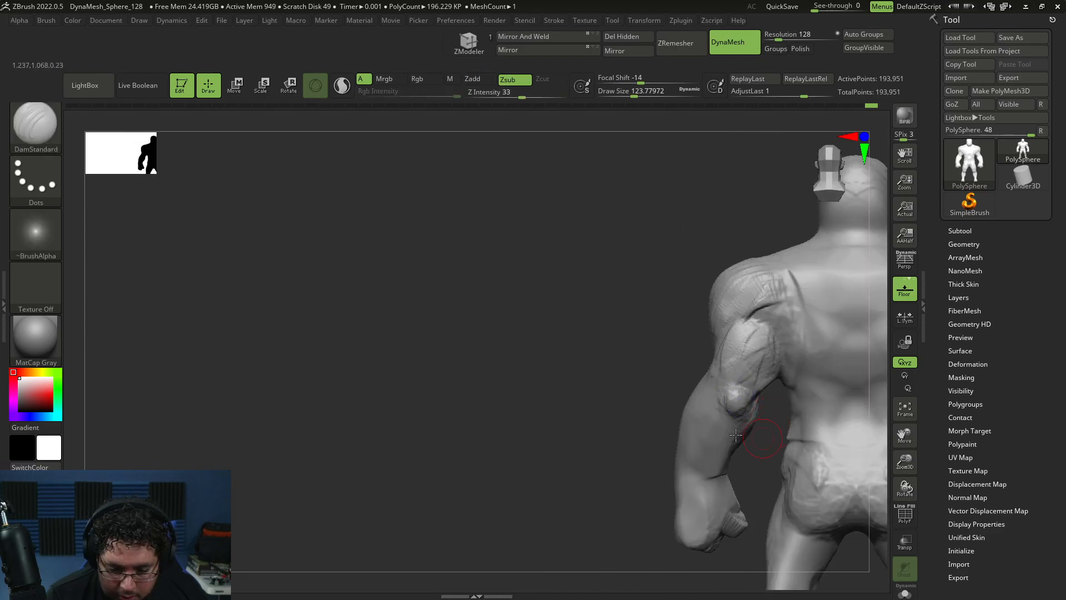
right_click_drag(740, 418, 744, 314)
mouse_move(702, 368)
right_mouse_down()
mouse_move(772, 406)
mouse_move(716, 337)
right_mouse_up()
- Build up the lower back muscles and the top of the glutes with ClayBuildup at a draw size of about 207
key("b")
key("c")
key("b")
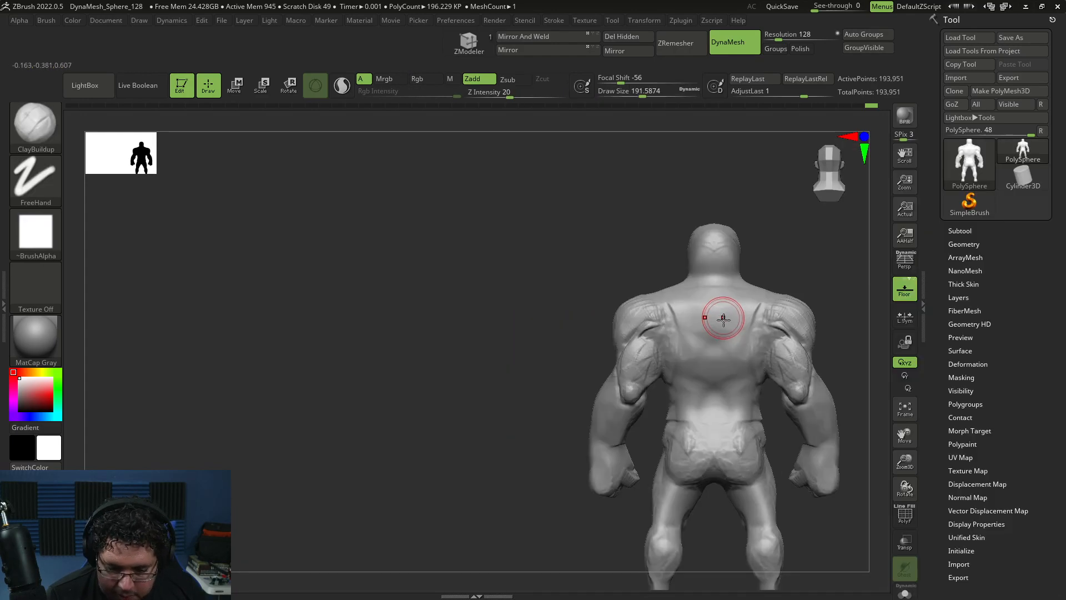
key("space")
left_click_drag(721, 319, 722, 319)
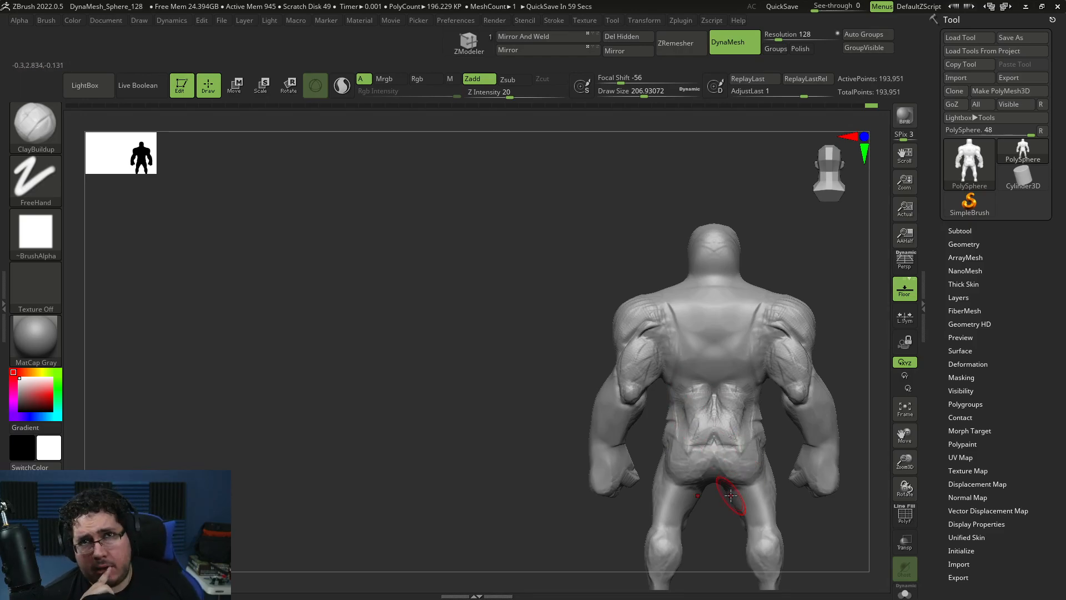
left_click_drag(626, 511, 742, 430)
left_click_drag(752, 362, 710, 414)
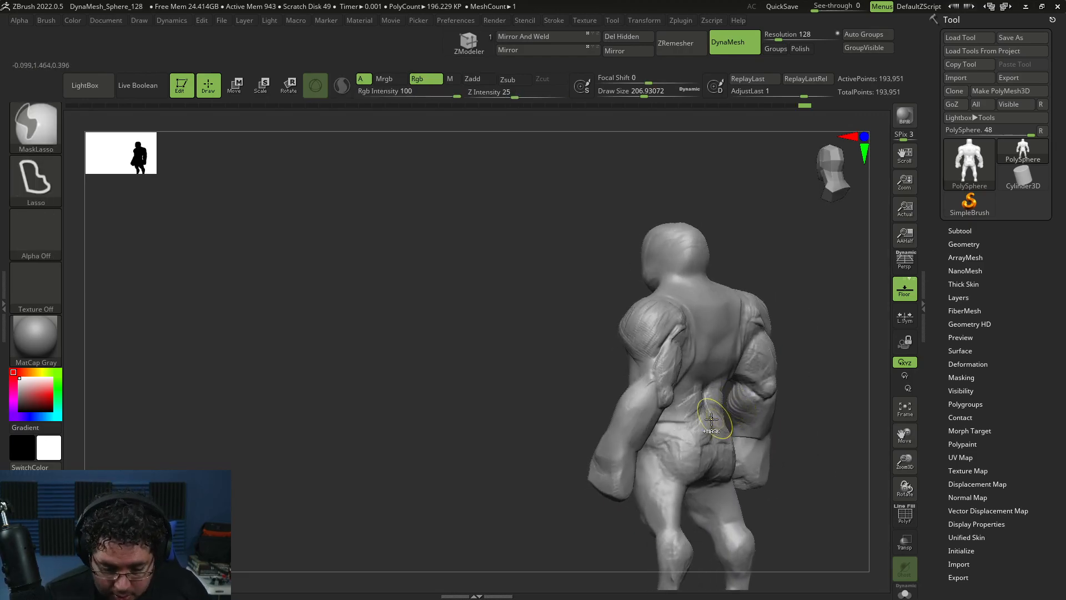
left_click_drag(758, 497, 694, 394)
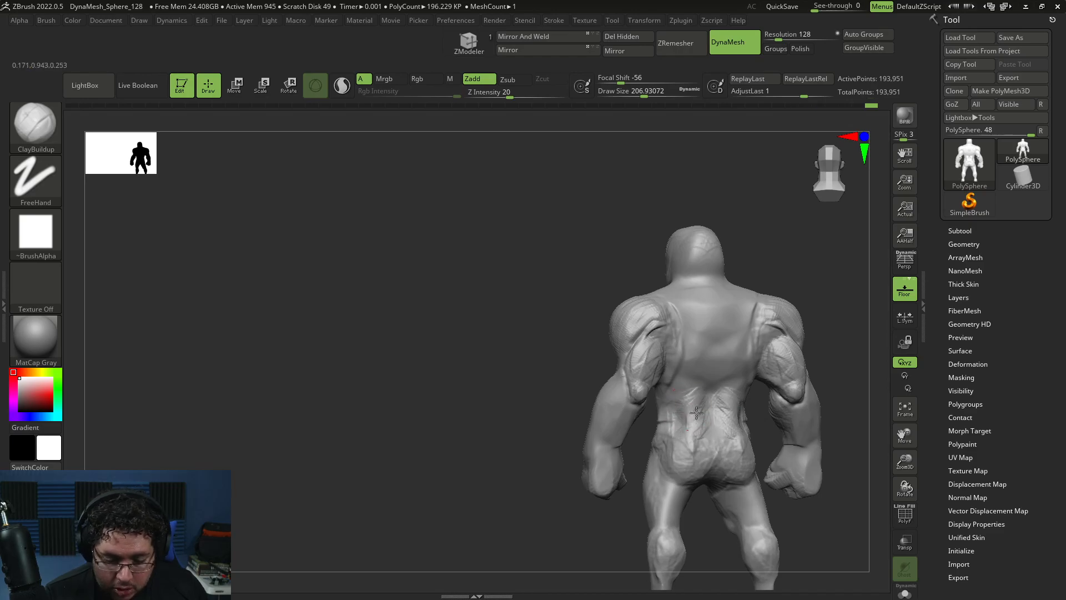
left_click_drag(768, 444, 720, 409, "shift")
- Adjust the leg and overall body silhouette from the front and side with the Move brush at a draw size of about 408
left_click_drag(801, 525, 798, 393)
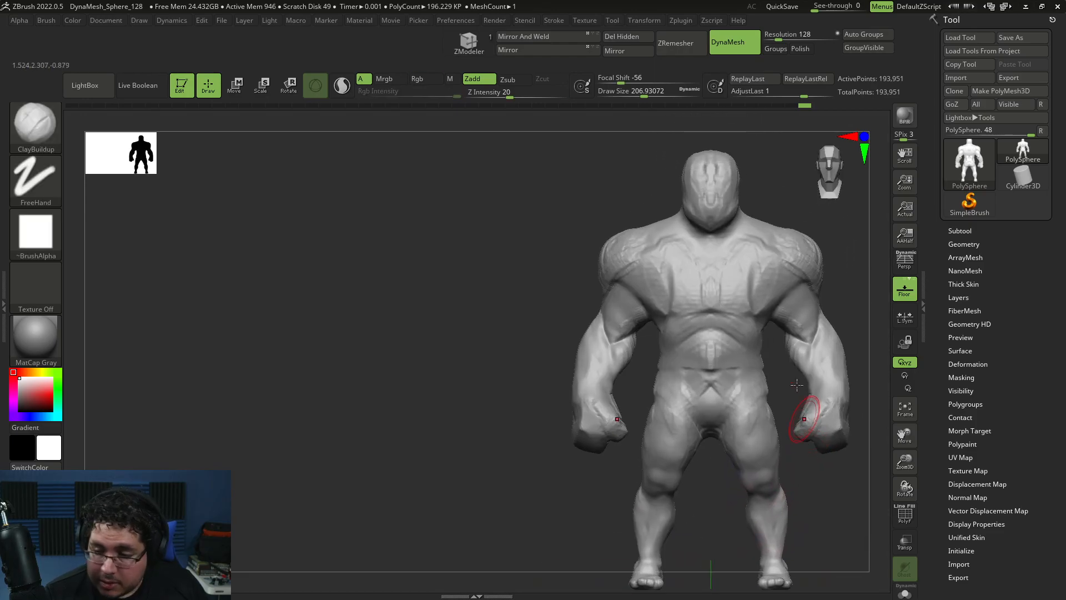
key("b")
key("m")
key("v")
key("space")
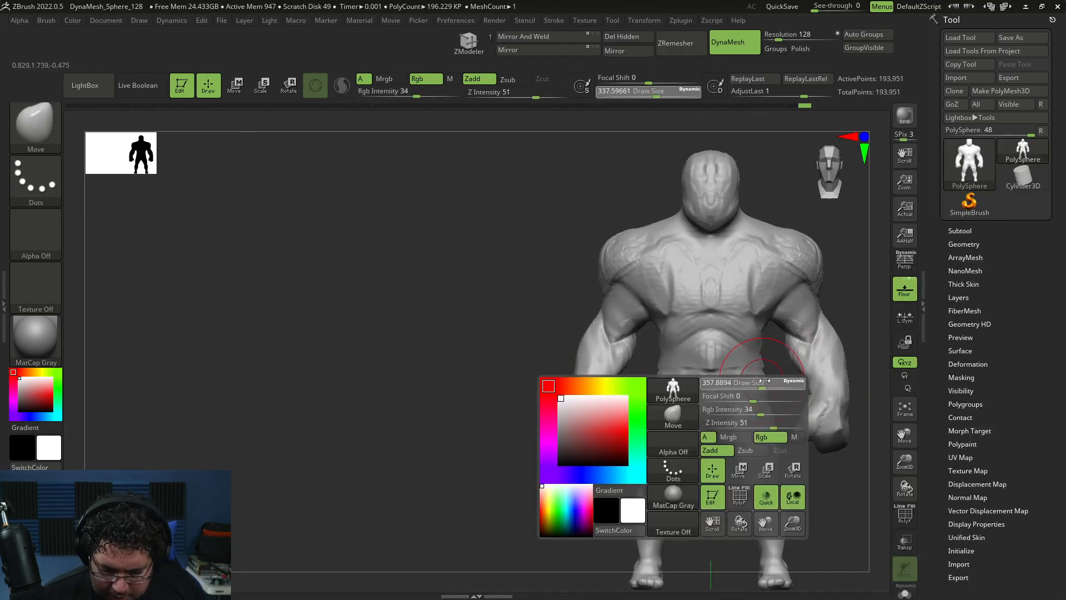
left_click_drag(765, 355, 763, 402)
mouse_move(805, 469)
left_mouse_down()
mouse_move(805, 483)
mouse_move(745, 462)
mouse_move(809, 452)
mouse_move(762, 457)
mouse_move(762, 444)
left_mouse_up()
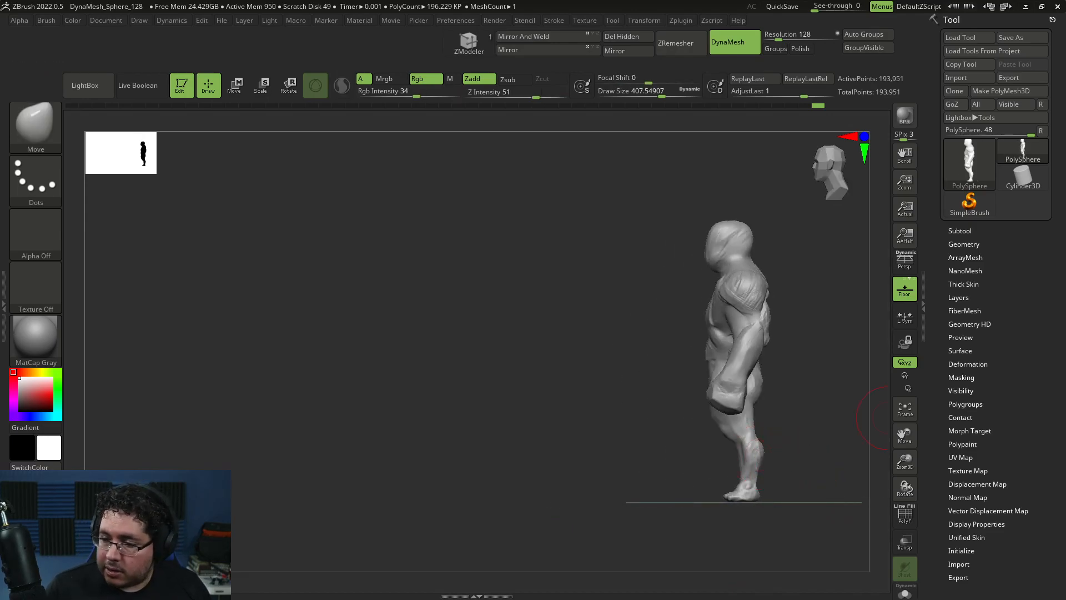
left_click_drag(789, 400, 819, 390)
key("alt+Tab")
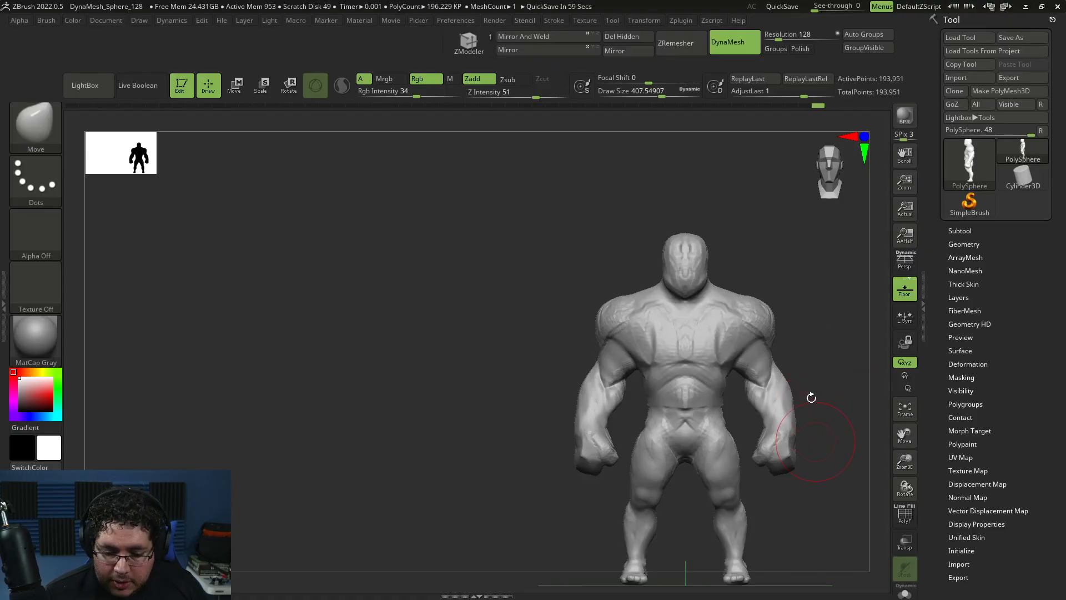
mouse_move(811, 397)
left_mouse_down()
mouse_move(807, 388)
mouse_move(816, 423)
mouse_move(801, 411)
mouse_move(819, 422)
left_mouse_up()
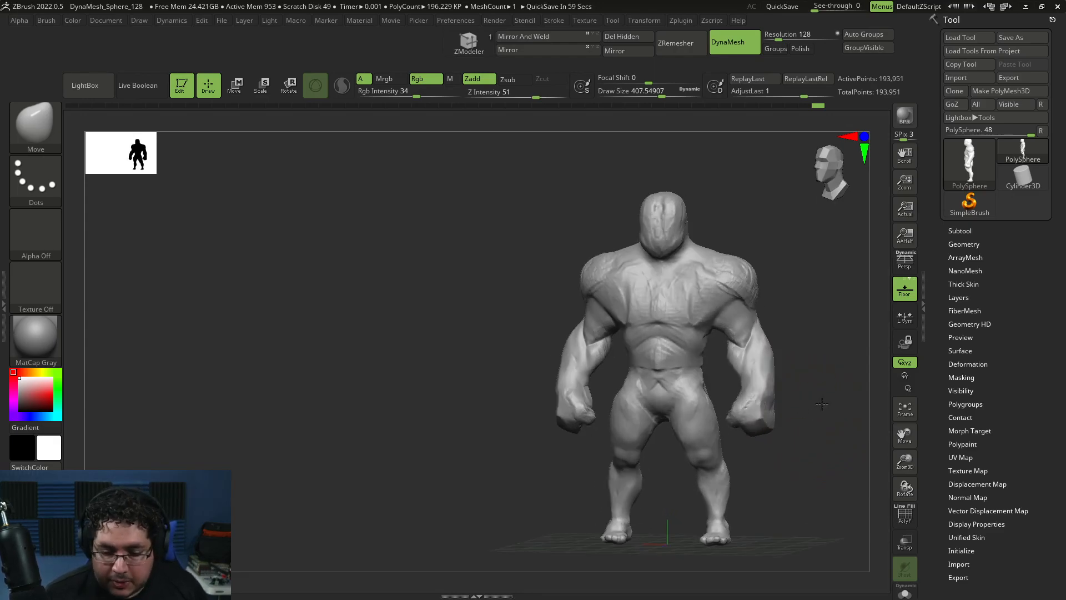
- Append a sphere as a new subtool to the body
left_click(960, 230)
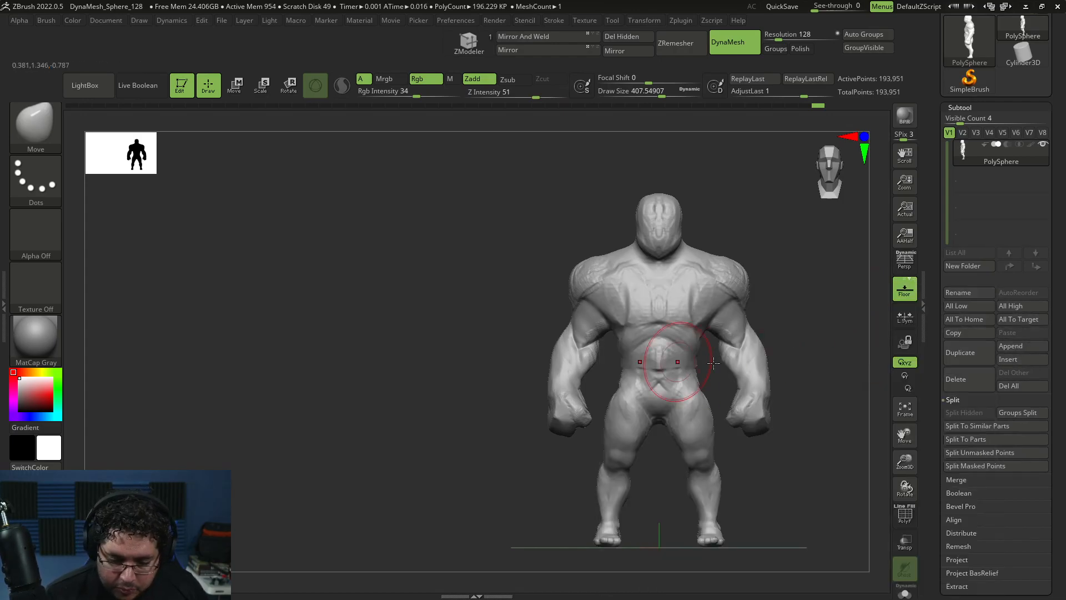
left_click(1013, 345)
left_click(640, 364)
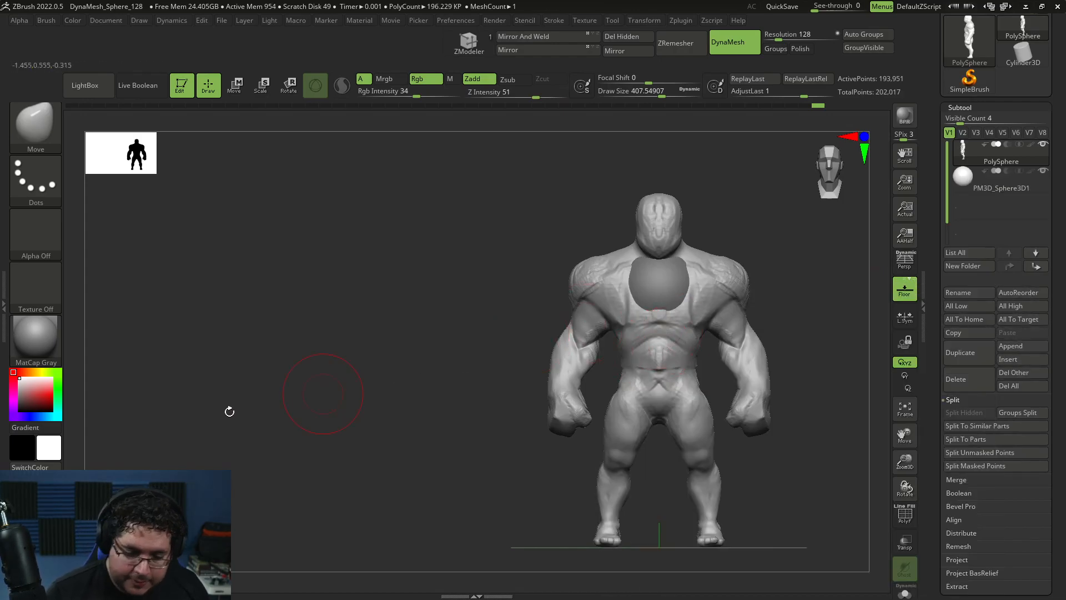
- Change the model's display material to ReflectYellow
left_click(35, 338)
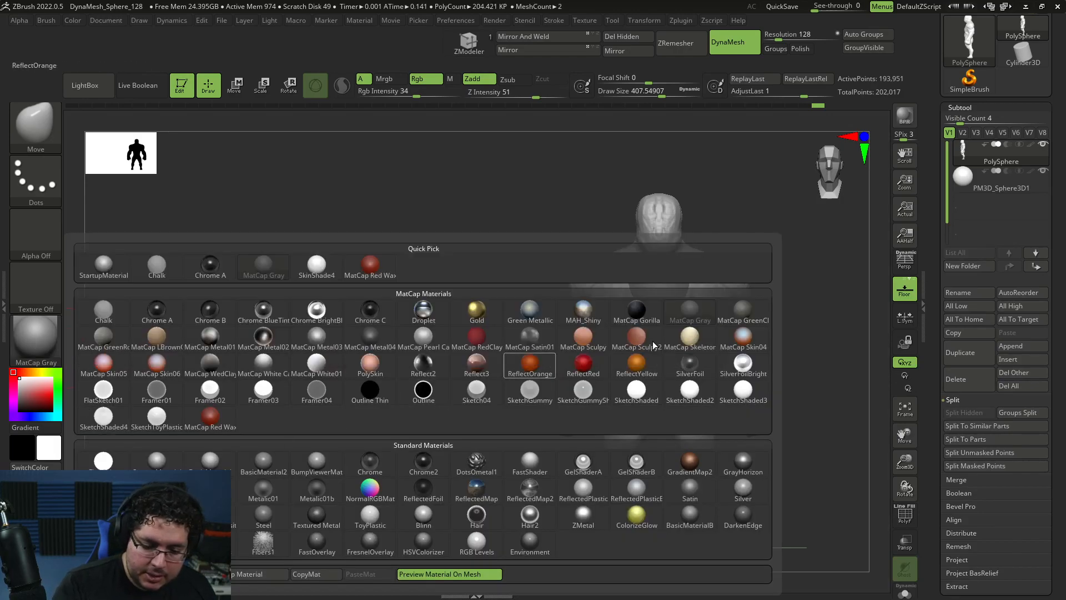
left_click(635, 366)
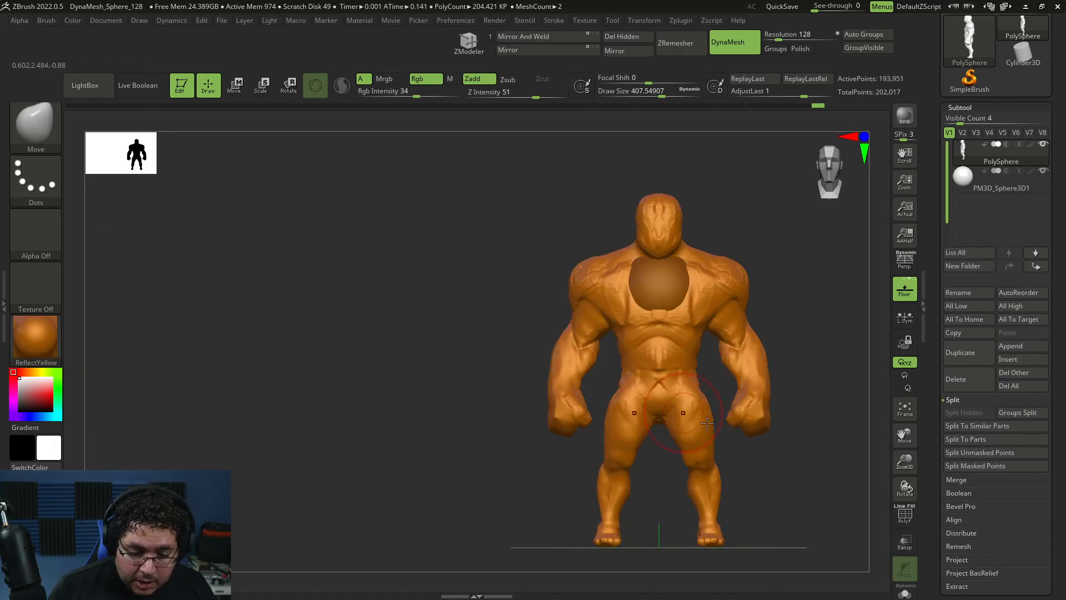
left_click_drag(798, 392, 769, 414, "alt")
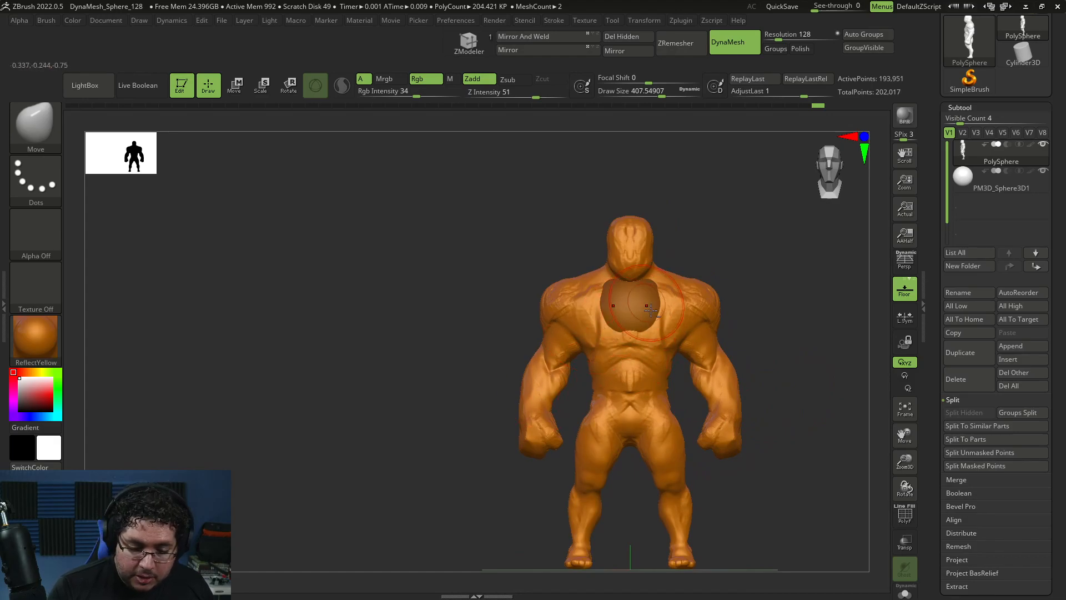
- Select the sphere subtool, enlarge it, and place it over the character's right shoulder beside the head
left_click(963, 179)
left_click_drag(727, 359, 751, 354)
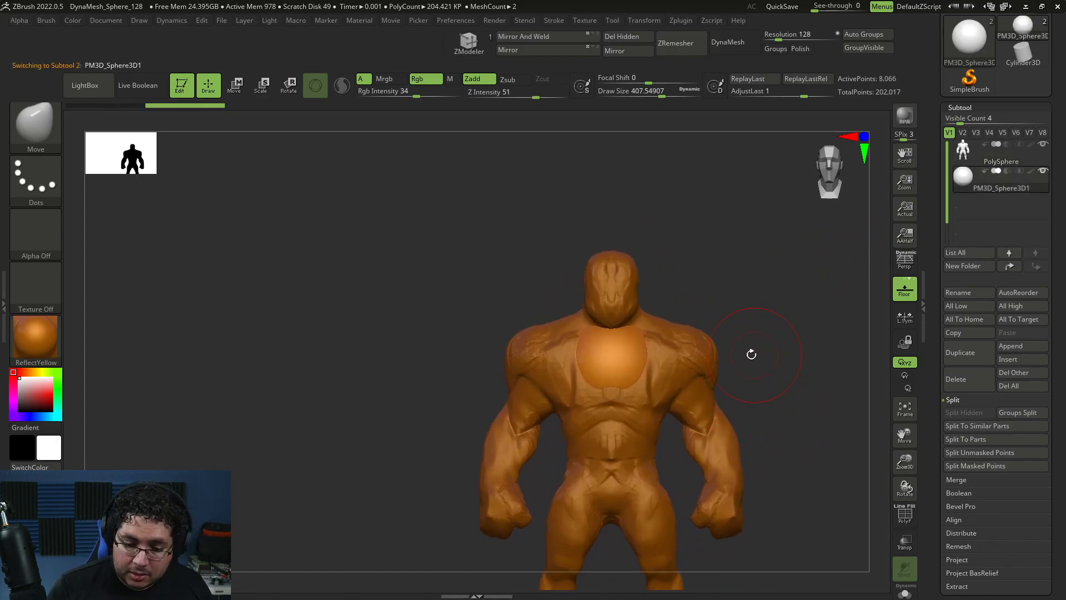
key("w")
left_click_drag(624, 363, 552, 272)
left_click_drag(554, 214, 553, 243)
left_click_drag(703, 200, 664, 306)
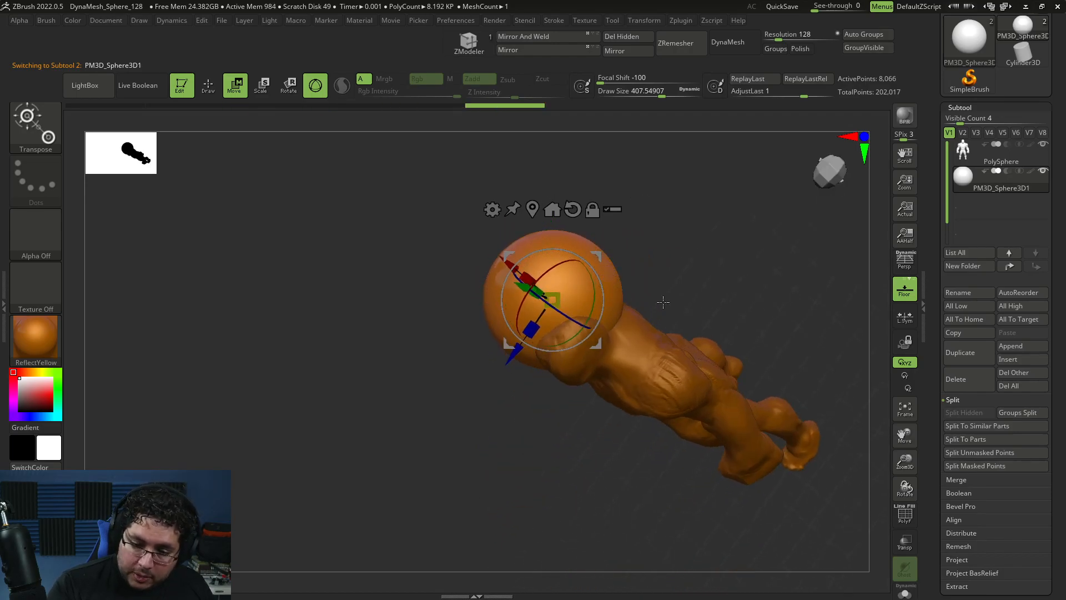
left_click_drag(640, 230, 639, 267, "shift")
left_click_drag(552, 363, 552, 371)
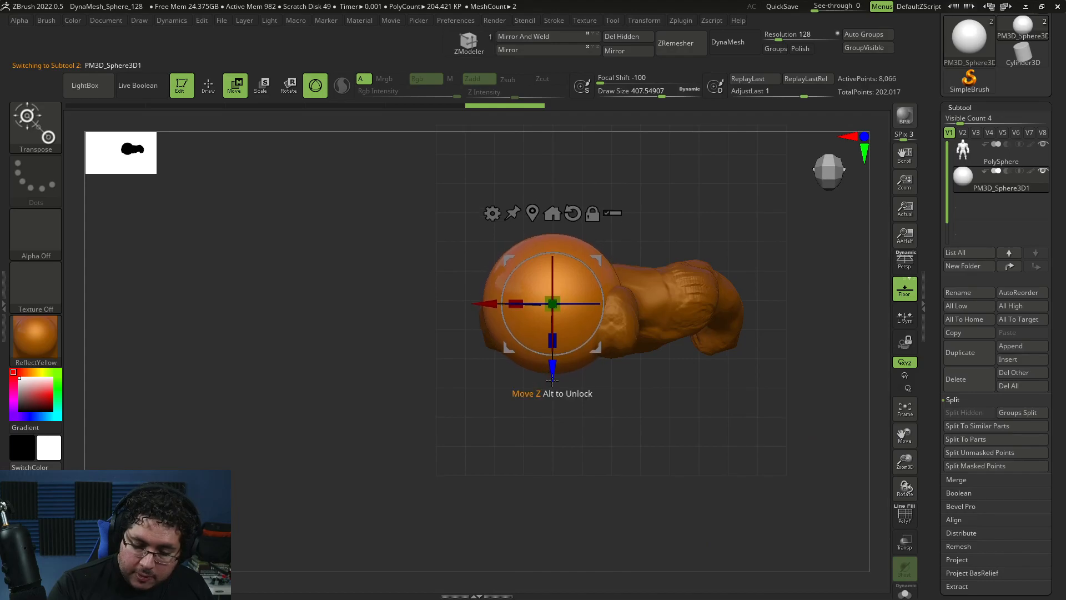
- Duplicate the sphere downward onto the right side of the chest, within the same subtool
key("q")
left_click_drag(655, 493, 704, 262, "shift")
key("w")
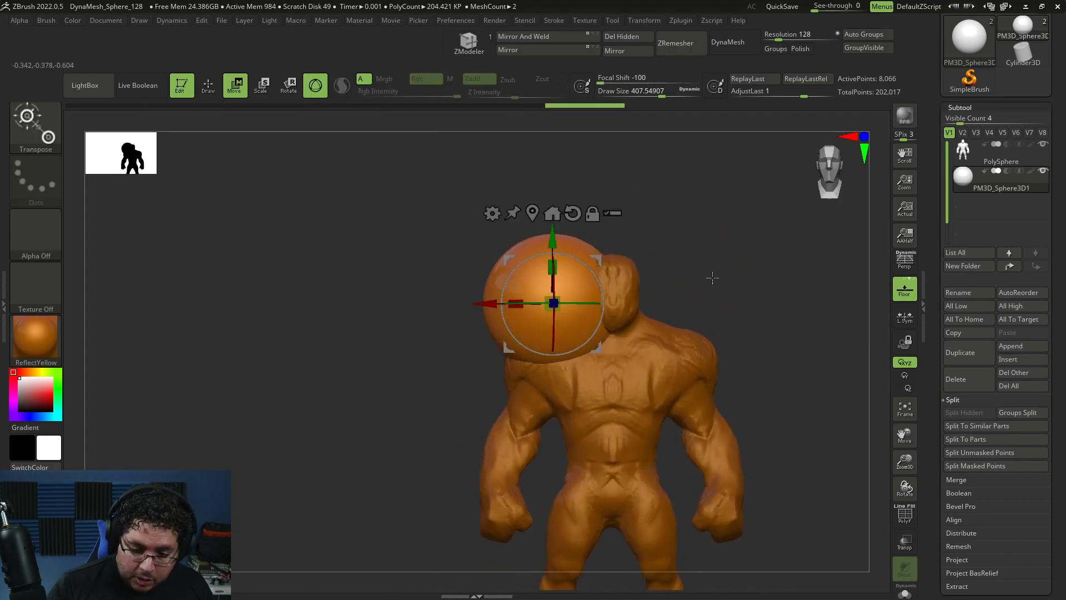
left_click_drag(556, 248, 531, 416, "ctrl")
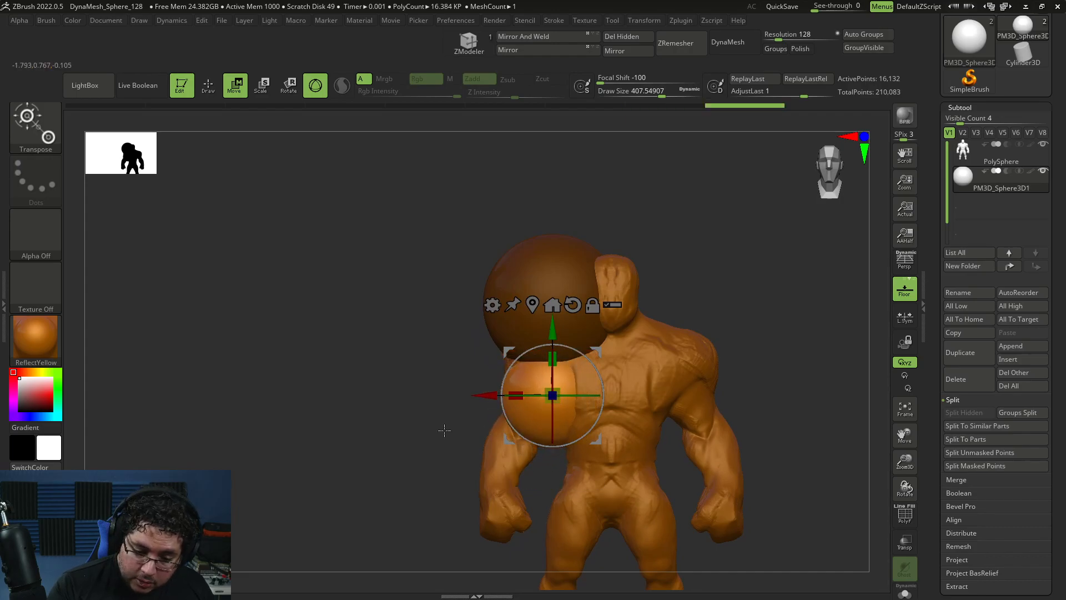
- Reposition the duplicated sphere so it sits at the outer right side of the chest, beneath the large shoulder sphere
left_click_drag(442, 430, 482, 429)
left_click_drag(838, 245, 794, 249)
left_click_drag(489, 396, 475, 399)
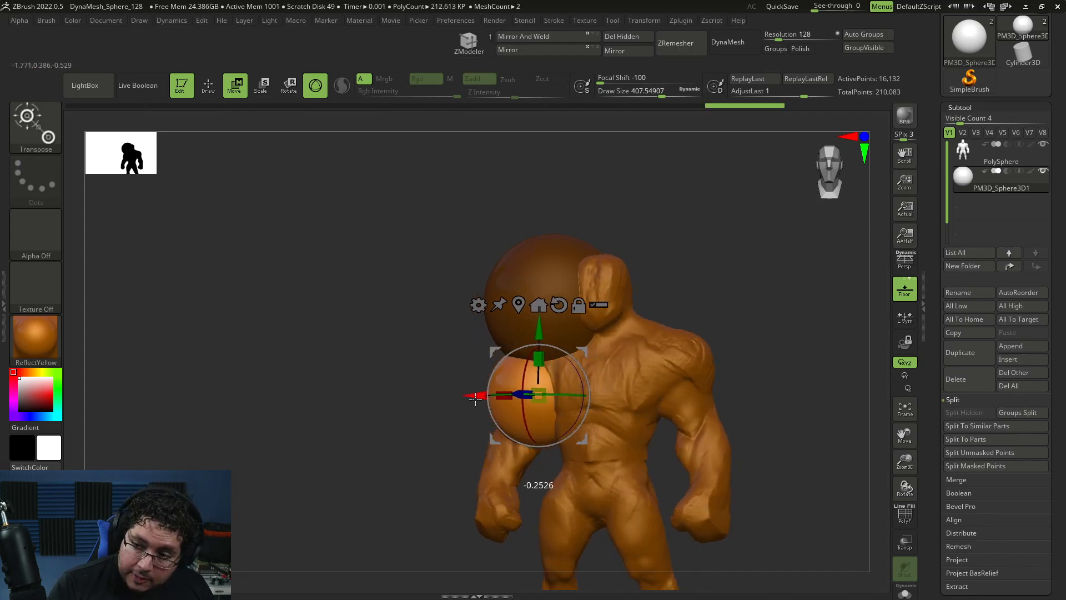
left_click_drag(420, 381, 507, 404)
left_click_drag(425, 404, 484, 404, "shift")
left_click_drag(601, 395, 603, 394)
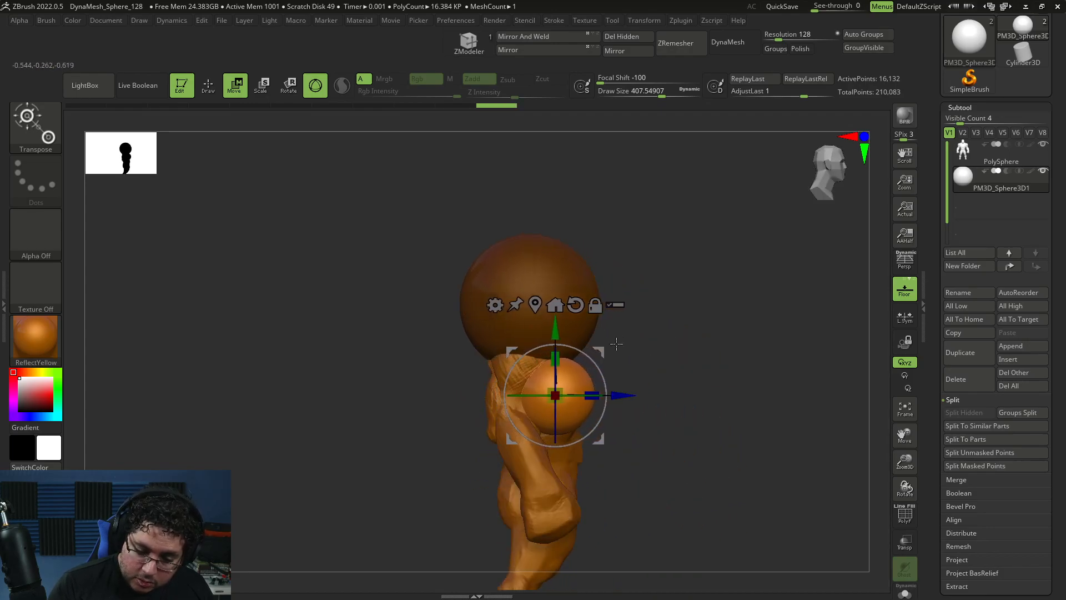
left_click_drag(685, 383, 648, 394, "shift")
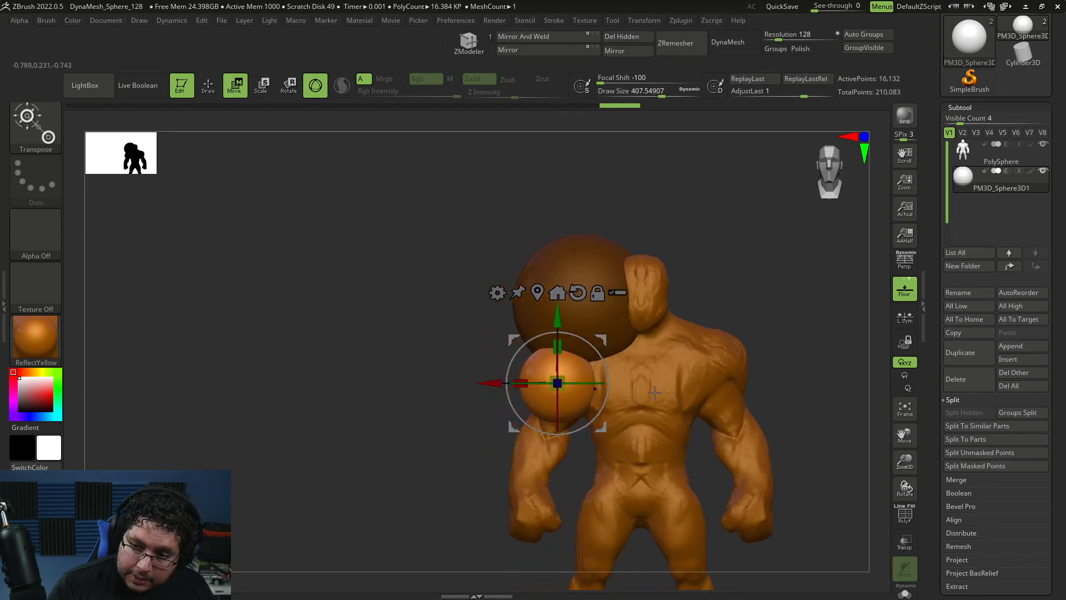
right_click_drag(742, 326, 717, 328, "ctrl")
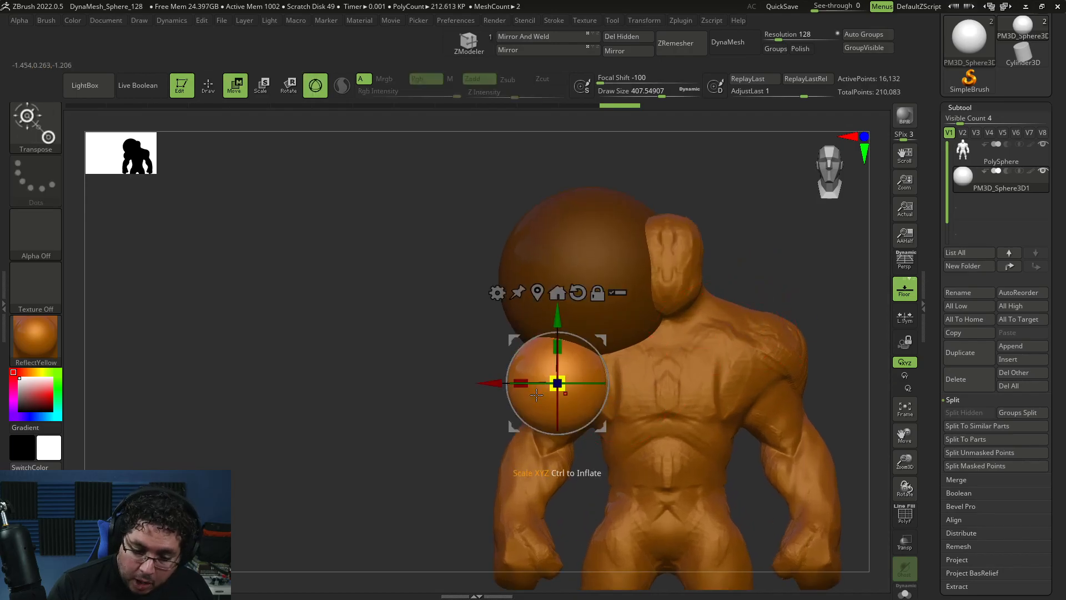
left_click_drag(491, 382, 469, 383)
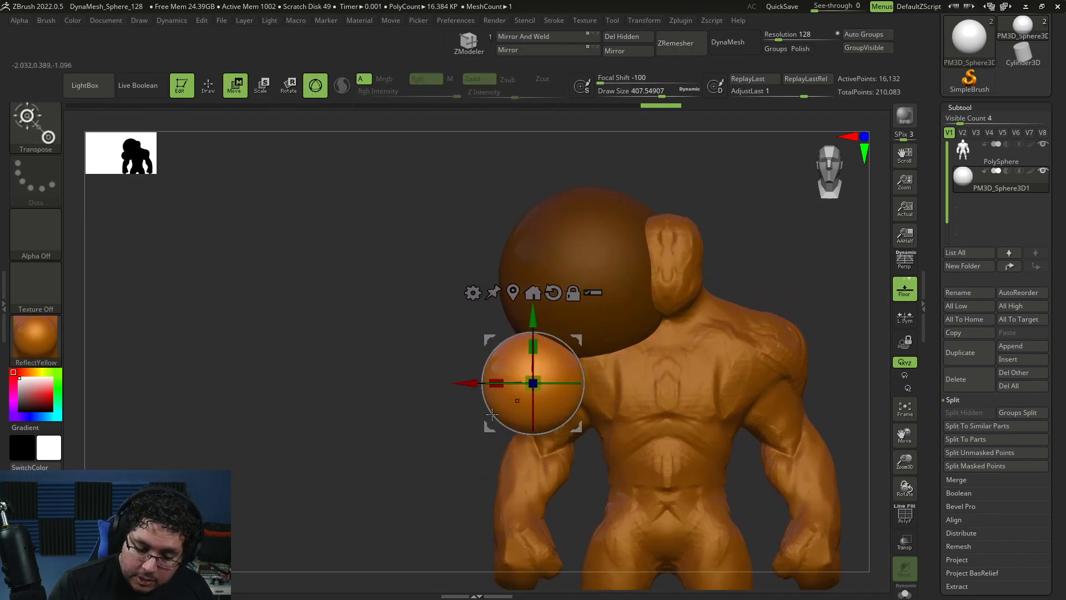
- Duplicate the sphere inward across the right pectoral, make the copy smaller, and fit it against the chest
key("q")
key("w")
left_click_drag(544, 367, 620, 369, "ctrl")
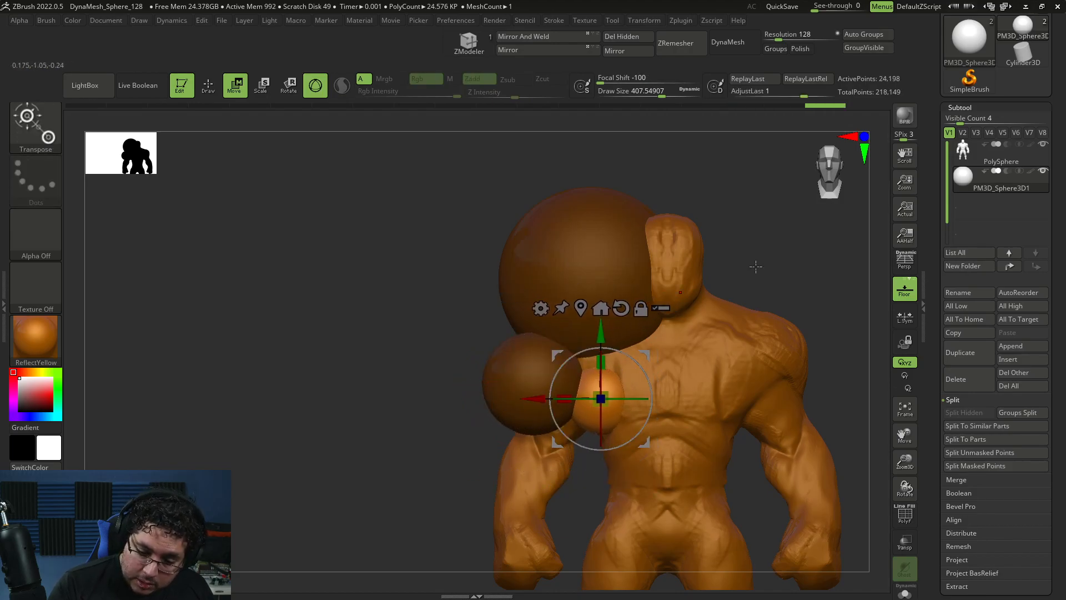
left_click_drag(738, 278, 642, 411)
left_click_drag(475, 520, 547, 438)
left_click_drag(721, 318, 725, 343)
- Duplicate the small sphere downward, shrink the copy further, and tuck it beneath the two right chest spheres
left_click_drag(679, 271, 687, 326, "ctrl")
left_click_drag(743, 372, 652, 317)
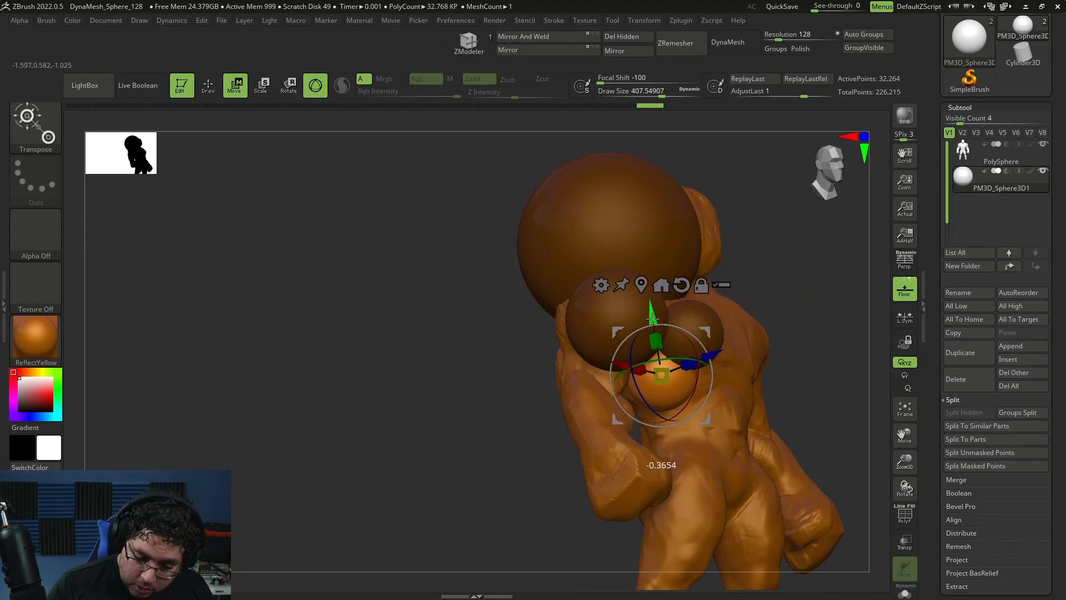
left_click_drag(620, 369, 611, 366)
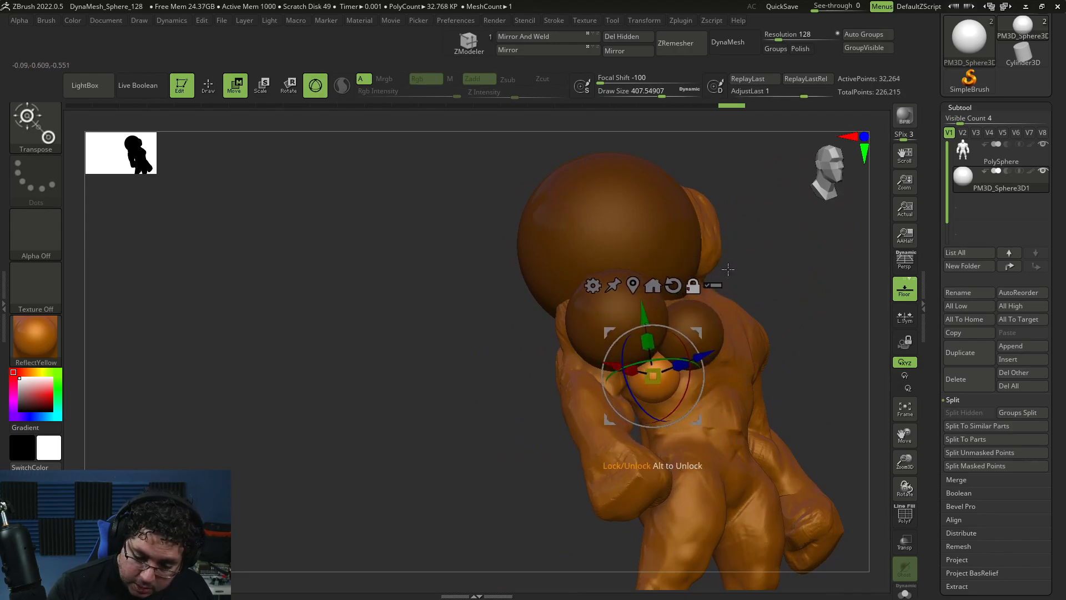
right_click_drag(615, 342, 703, 295, "shift")
left_click_drag(592, 383, 580, 384)
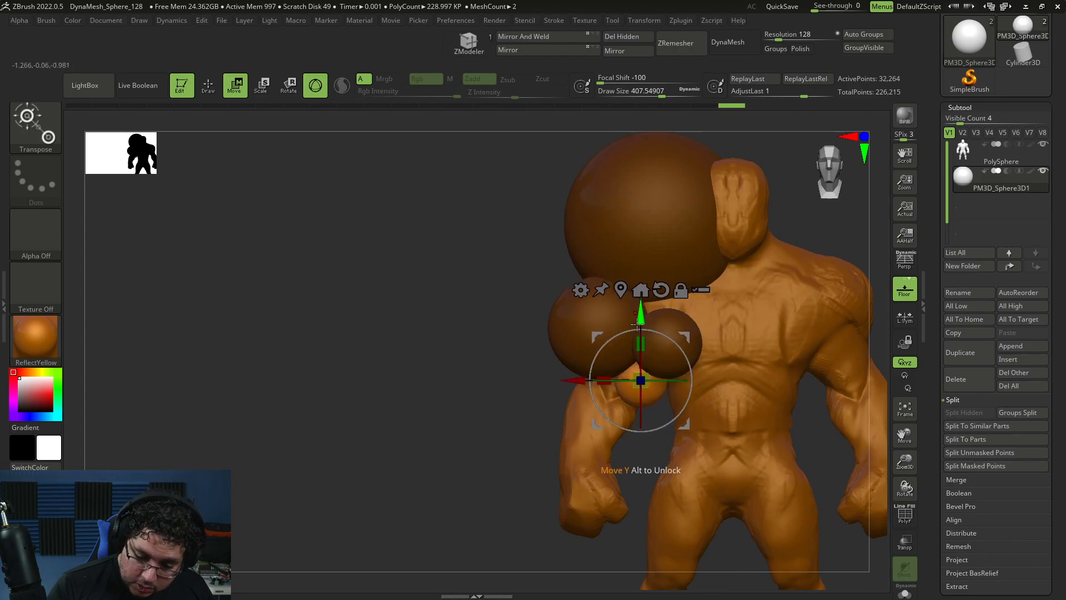
right_click_drag(637, 455, 636, 361)
left_click_drag(635, 337, 633, 328)
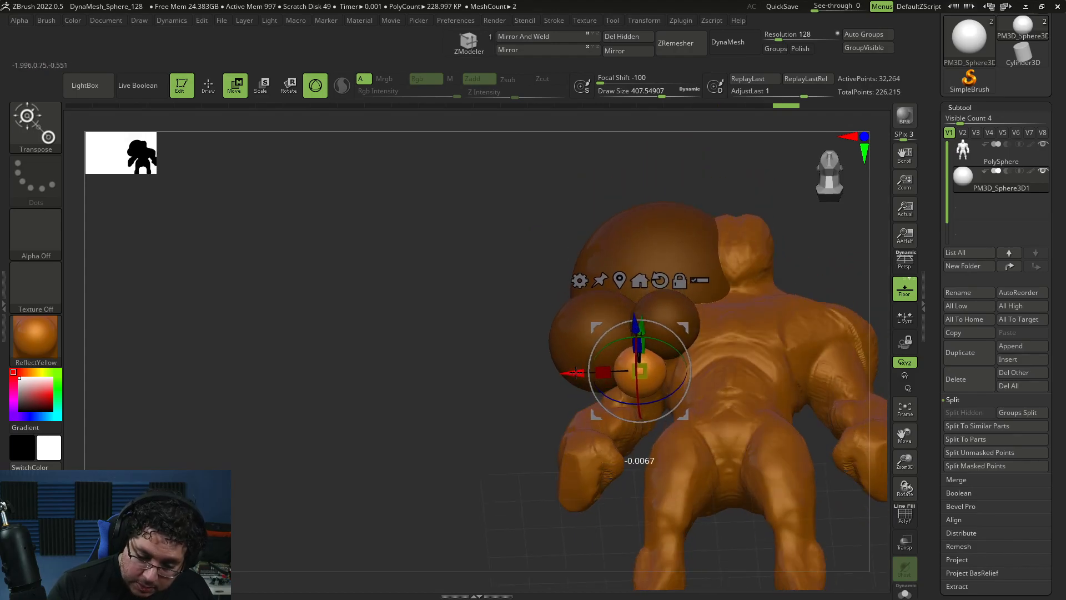
right_click_drag(781, 214, 725, 331)
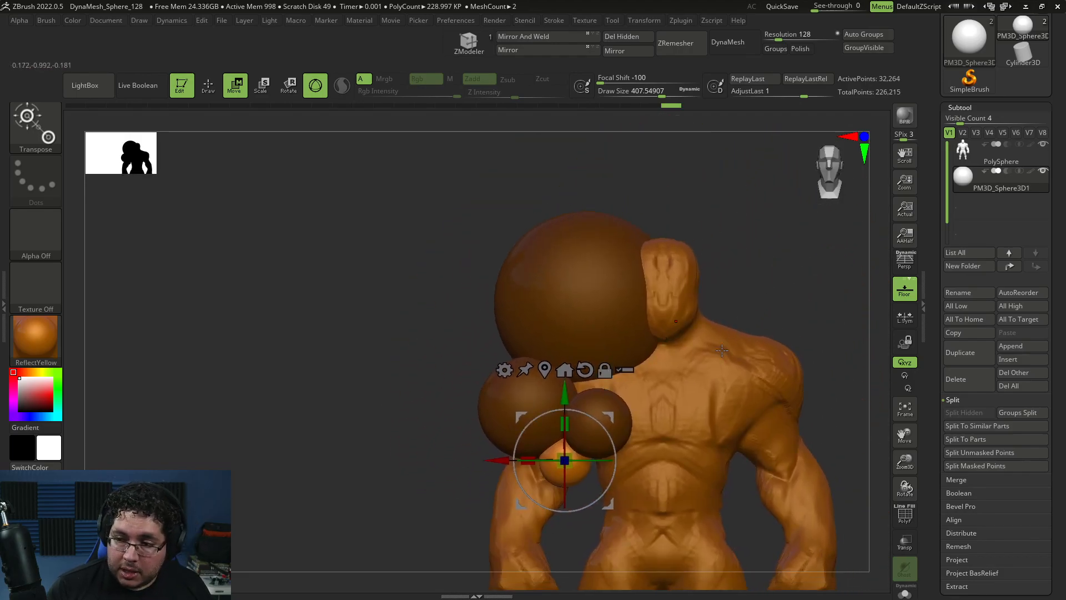
- Duplicate a sphere across to the left side of the chest, enlarge it, and seat it in front of the pectoral
left_click_drag(565, 460, 700, 461, "ctrl")
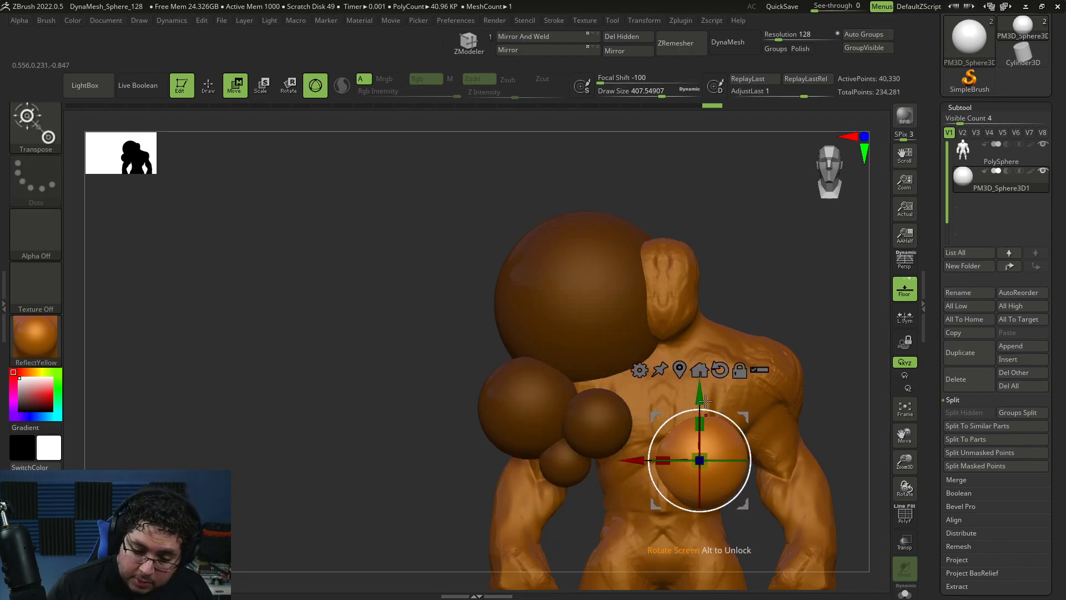
left_click_drag(697, 402, 695, 332)
mouse_move(704, 393)
left_mouse_down()
mouse_move(730, 396)
mouse_move(720, 394)
left_mouse_up()
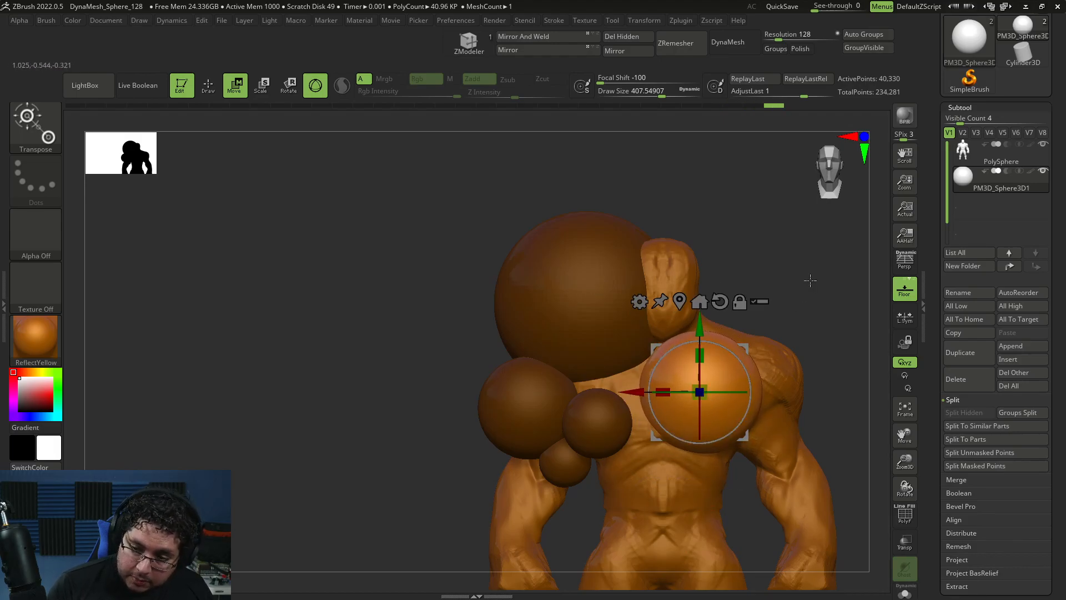
left_click_drag(812, 281, 655, 344)
left_click_drag(631, 393, 612, 395)
left_click_drag(607, 440, 580, 427, "alt")
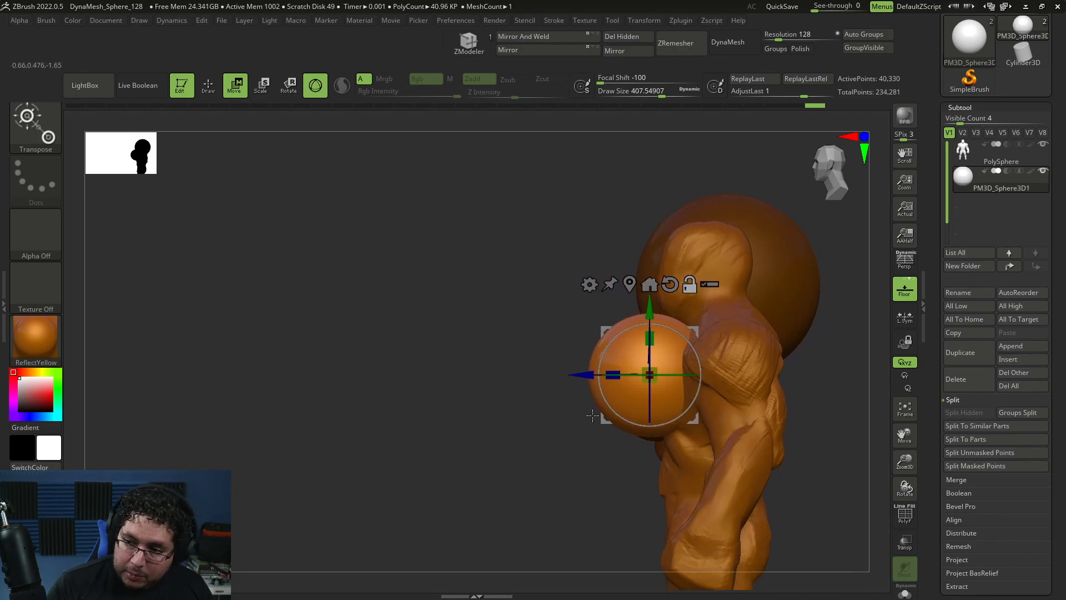
left_click_drag(650, 314, 649, 306)
left_click_drag(514, 412, 605, 403)
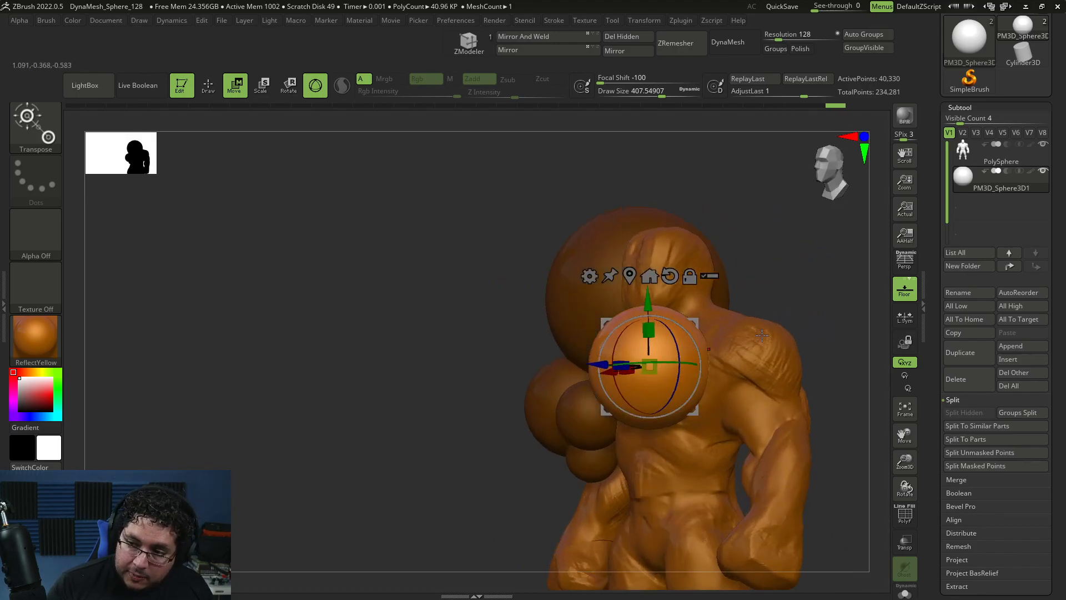
- Duplicate the left chest sphere upward, shrink the copy, and place it above the left shoulder beside the head
left_click_drag(649, 300, 649, 222, "ctrl")
left_click_drag(598, 287, 679, 287)
left_click_drag(828, 268, 773, 268)
left_click_drag(713, 296, 726, 276)
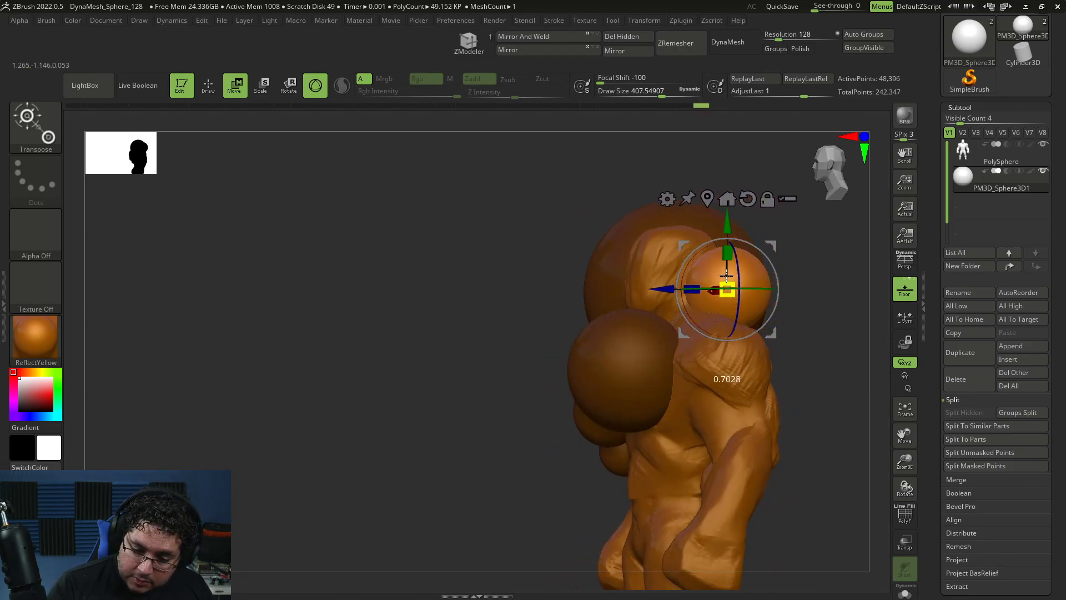
left_click_drag(661, 289, 626, 289)
left_click_drag(561, 283, 774, 272)
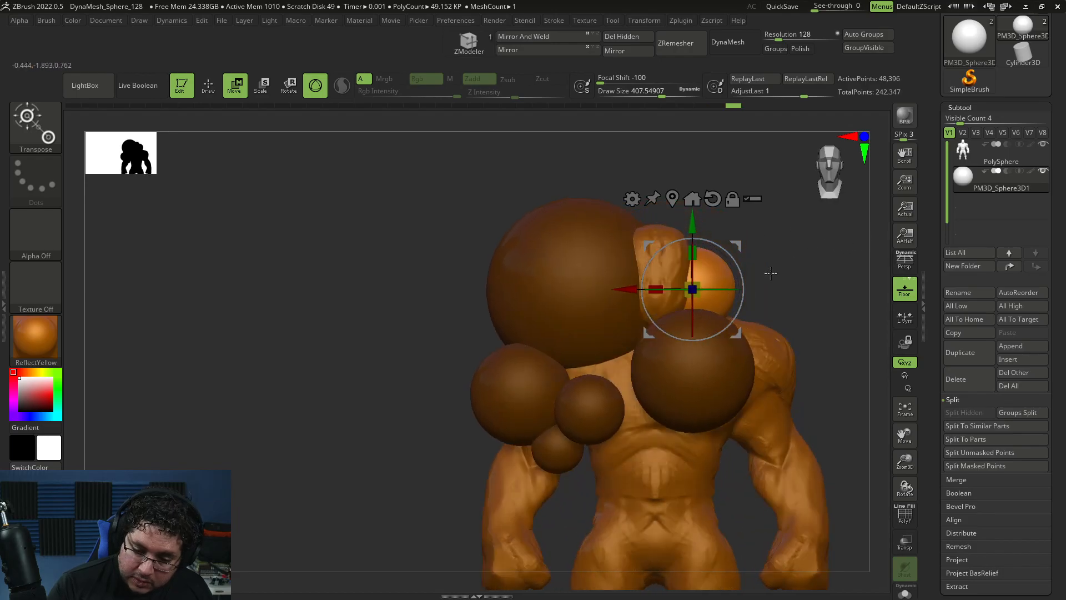
left_click_drag(622, 294, 643, 290)
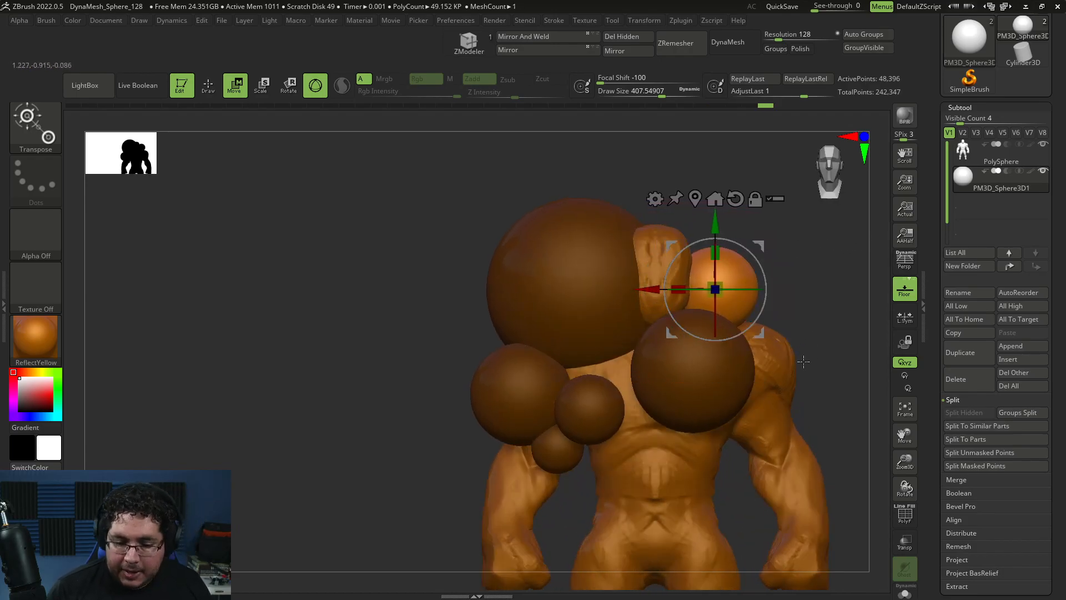
- Duplicate the sphere beside the head downward and move the copy onto the outer left shoulder
mouse_move(809, 361)
left_mouse_down("alt")
mouse_move(802, 340)
mouse_move(797, 381)
mouse_move(800, 364)
mouse_move(807, 372)
left_mouse_up("alt")
left_click_drag(780, 320, 803, 362, "alt")
mouse_move(803, 362)
left_mouse_down("alt")
mouse_move(821, 375)
mouse_move(812, 362)
left_mouse_up("alt")
left_click_drag(697, 261, 698, 311, "alt")
key("ctrl+z")
left_click_drag(698, 258, 699, 302, "ctrl")
left_click_drag(639, 363, 698, 364)
left_click_drag(771, 301, 771, 305)
key("ctrl+z")
left_click_drag(705, 364, 686, 364)
left_click_drag(829, 301, 806, 297)
- Duplicate the left shoulder sphere downward and place the copy just beneath the large left chest sphere
left_click_drag(729, 257, 730, 346, "ctrl")
mouse_move(669, 416)
left_mouse_down()
mouse_move(621, 420)
mouse_move(665, 426)
left_mouse_up()
left_click_drag(805, 417, 716, 415)
left_click_drag(598, 414, 571, 414)
left_click_drag(635, 351, 636, 349)
left_click_drag(524, 427, 560, 410)
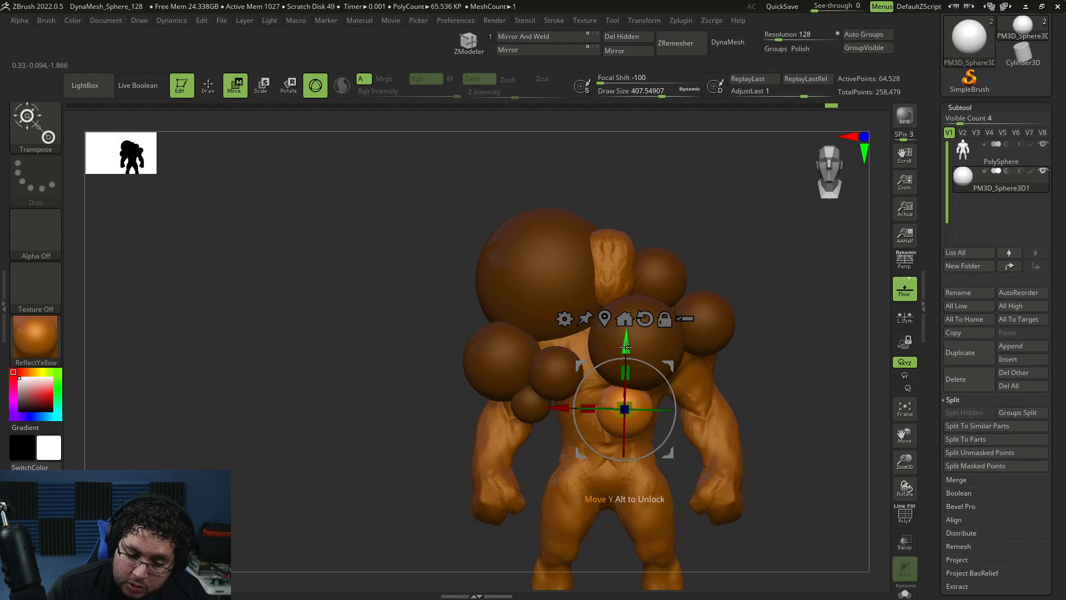
left_click_drag(627, 343, 631, 338)
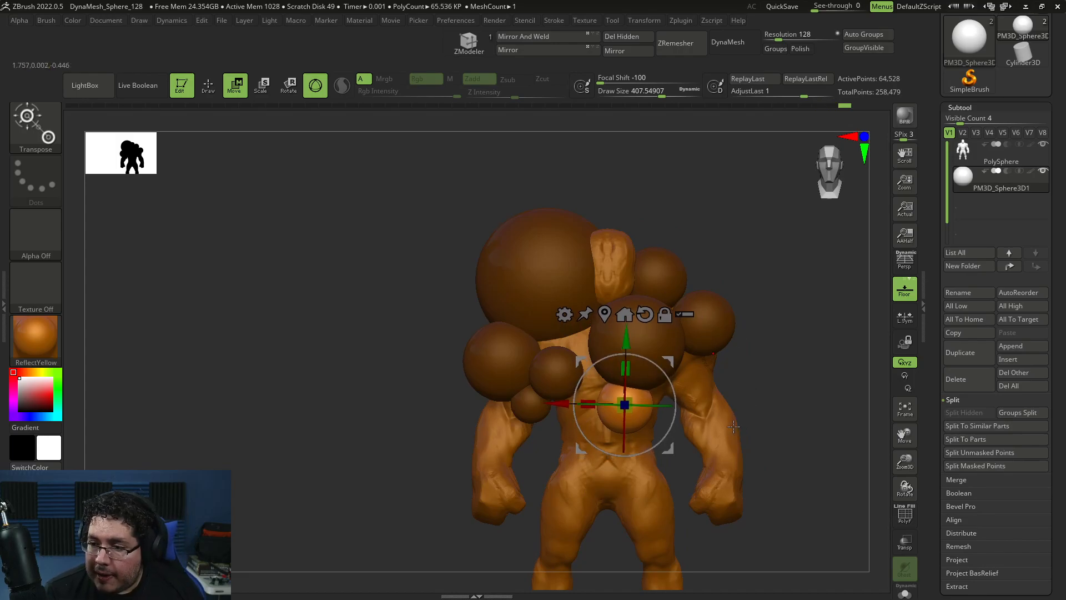
- Clear the mask from all the spheres and return to Draw mode
left_click_drag(780, 370, 751, 370)
left_click(525, 438, "ctrl")
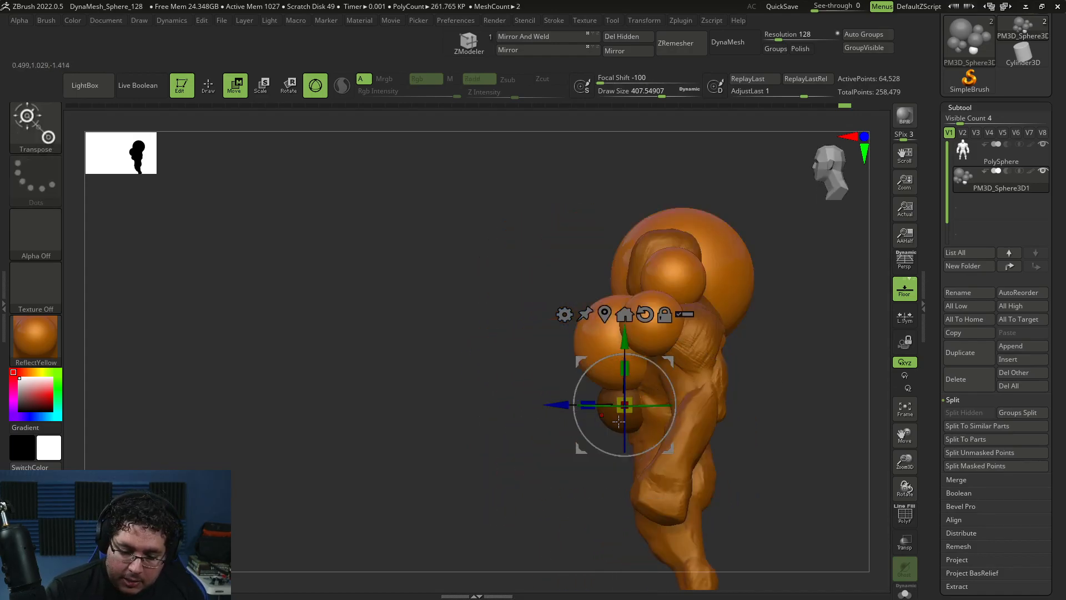
mouse_move(516, 447)
left_mouse_down("ctrl")
mouse_move(526, 458)
mouse_move(553, 434)
mouse_move(574, 335)
left_mouse_up("ctrl")
key("q")
left_click_drag(805, 391, 840, 410)
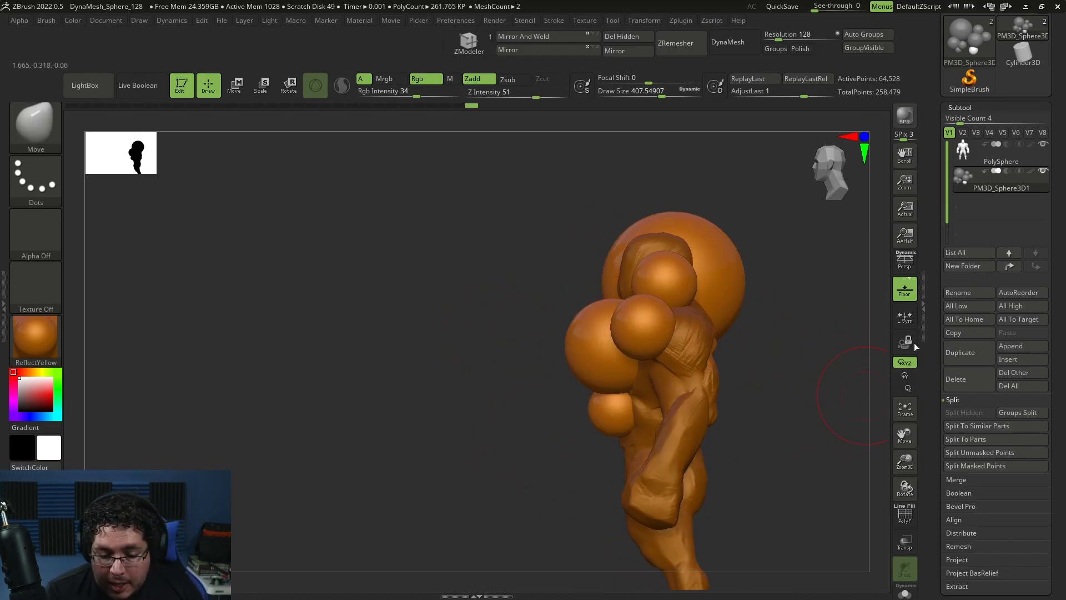
- Show the polyframe and assign a separate polygroup to each sphere with Auto Groups
left_click(902, 518)
left_click_drag(778, 482, 852, 457)
left_click_drag(1061, 484, 1044, 373)
left_click(966, 399)
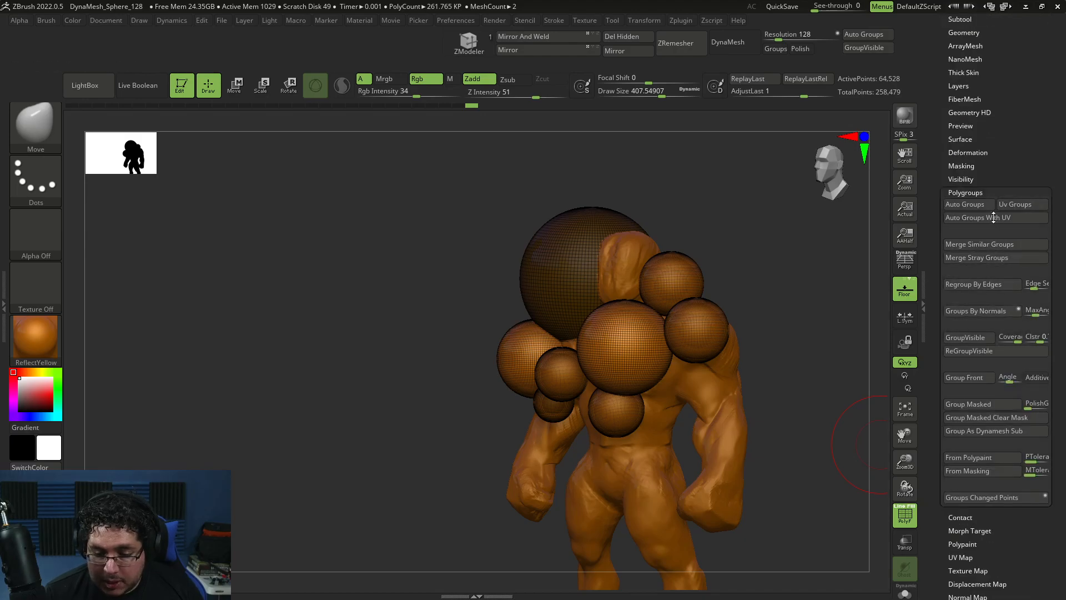
left_click(968, 204)
left_click_drag(826, 293, 727, 274)
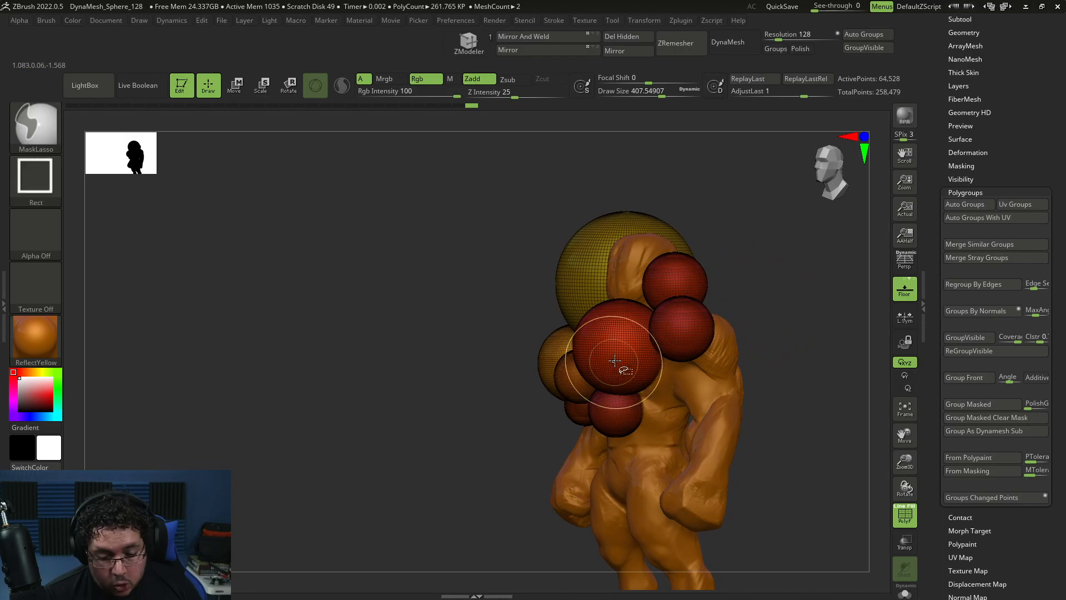
- Isolate the large left chest sphere, move it forward away from the body, and unhide the other spheres
left_click(615, 353, "ctrl+shift")
left_click_drag(583, 367, 745, 281)
key("w")
left_click_drag(580, 409, 548, 409)
left_click(770, 312, "ctrl+shift")
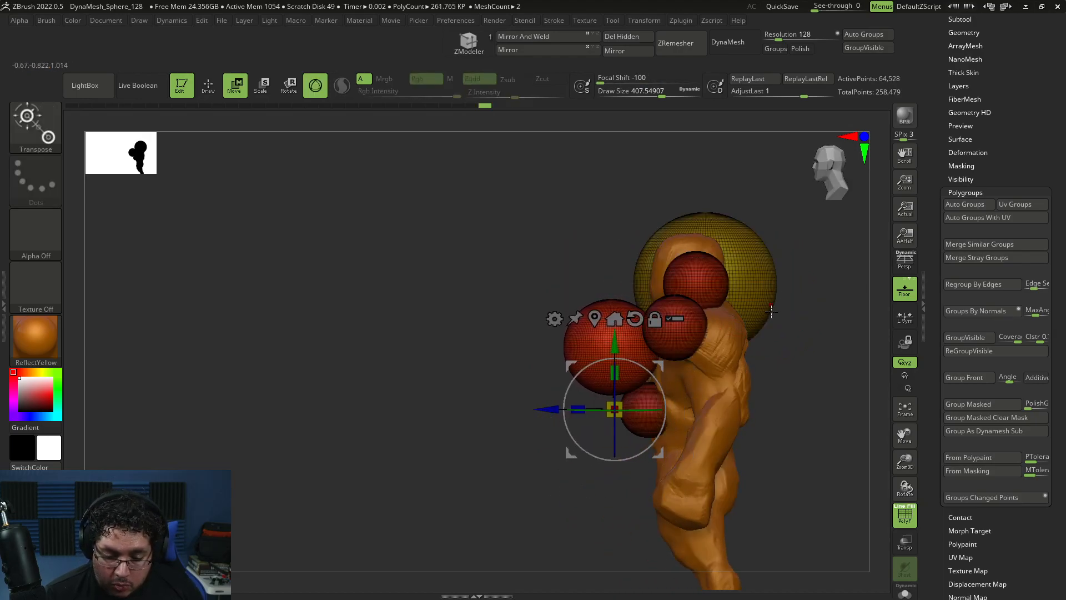
left_click(582, 343, "ctrl")
left_click(555, 464, "ctrl")
left_click_drag(808, 241, 839, 267, "ctrl")
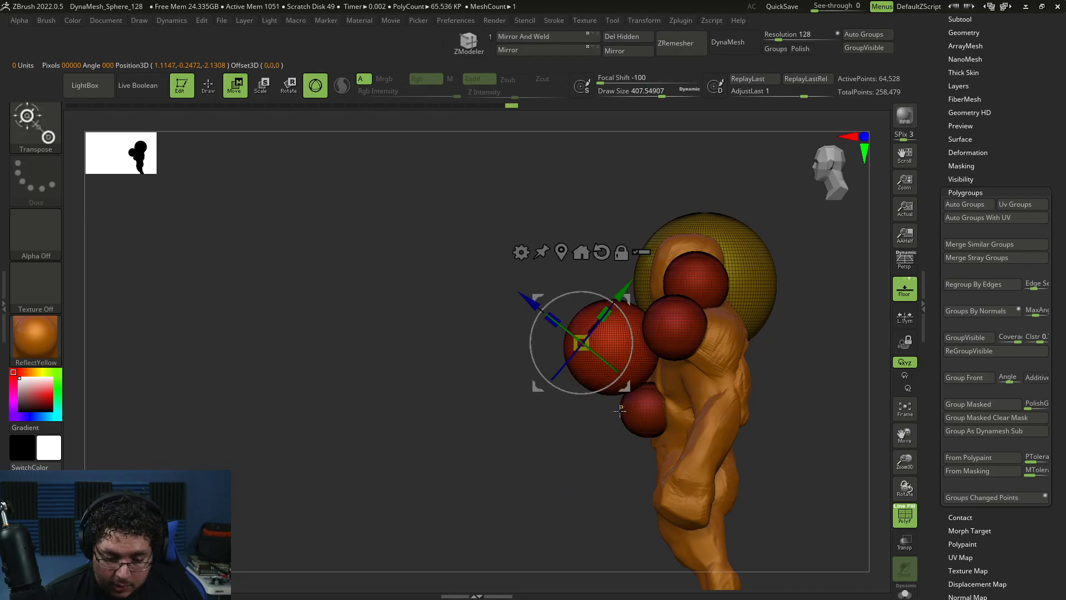
- Mask every sphere except the large left chest sphere by isolating it, masking it, and inverting the mask
key("q")
left_click(618, 339, "ctrl+shift")
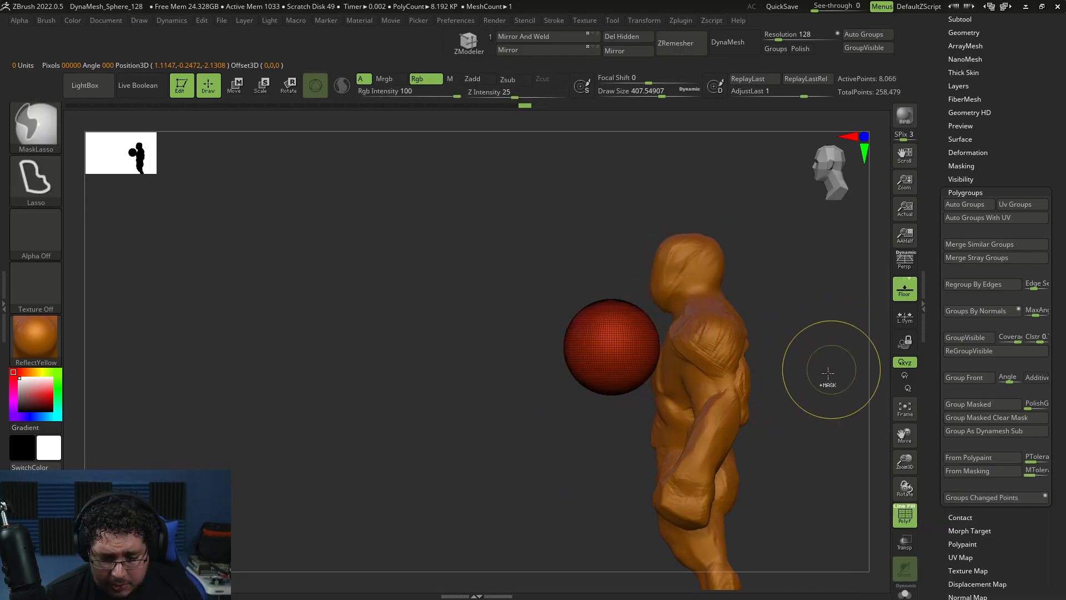
left_click(826, 365, "ctrl+shift")
key("ctrl+z")
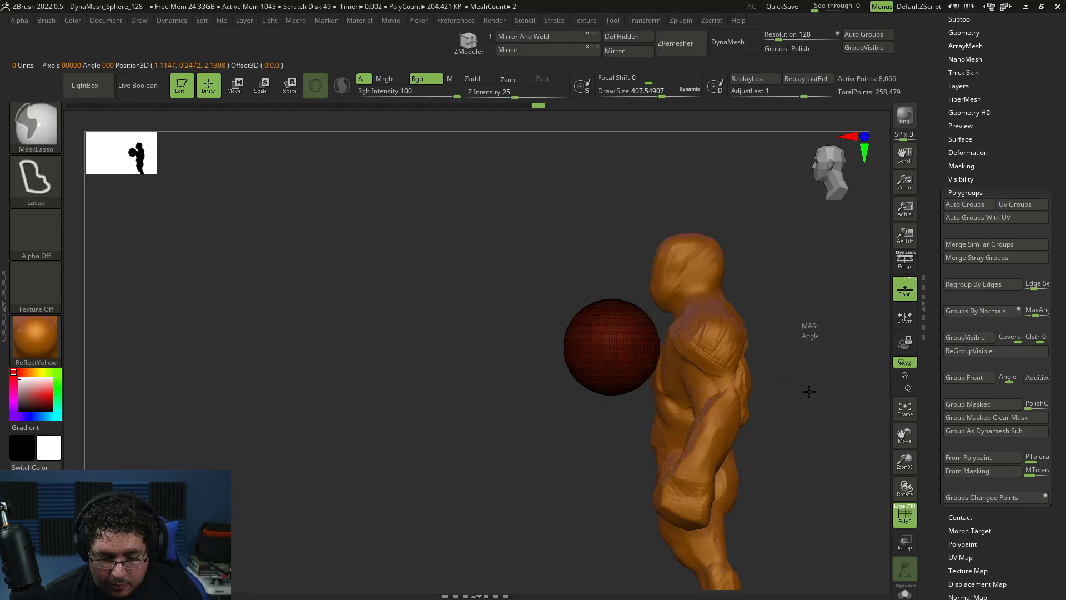
left_click(806, 358, "ctrl+shift")
key("ctrl+z")
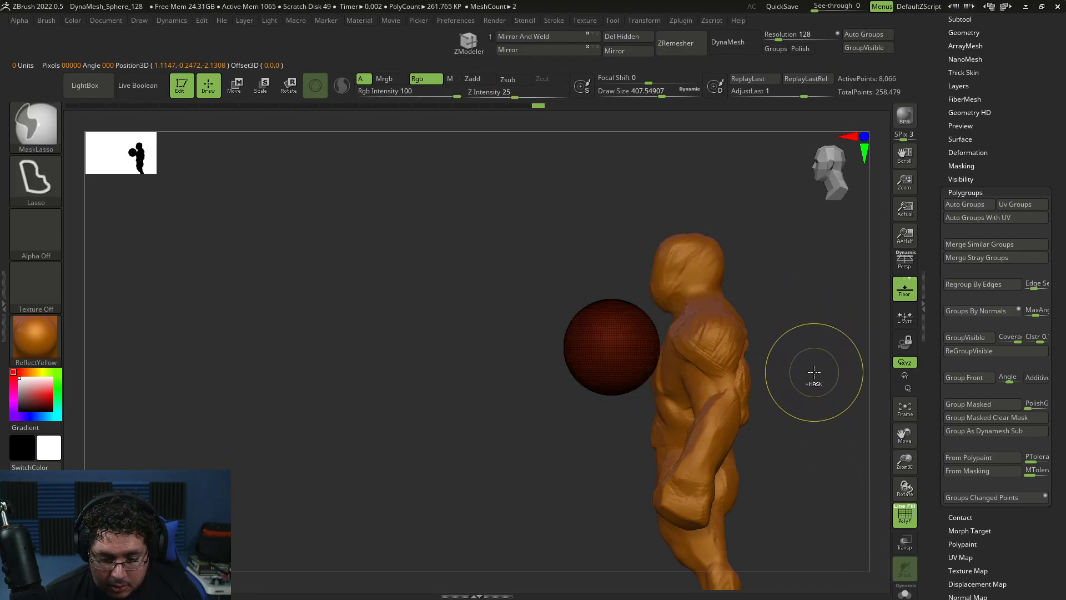
left_click(816, 371, "ctrl+shift")
- Reset the gizmo's orientation and nudge the large left chest sphere back toward the body
key("w")
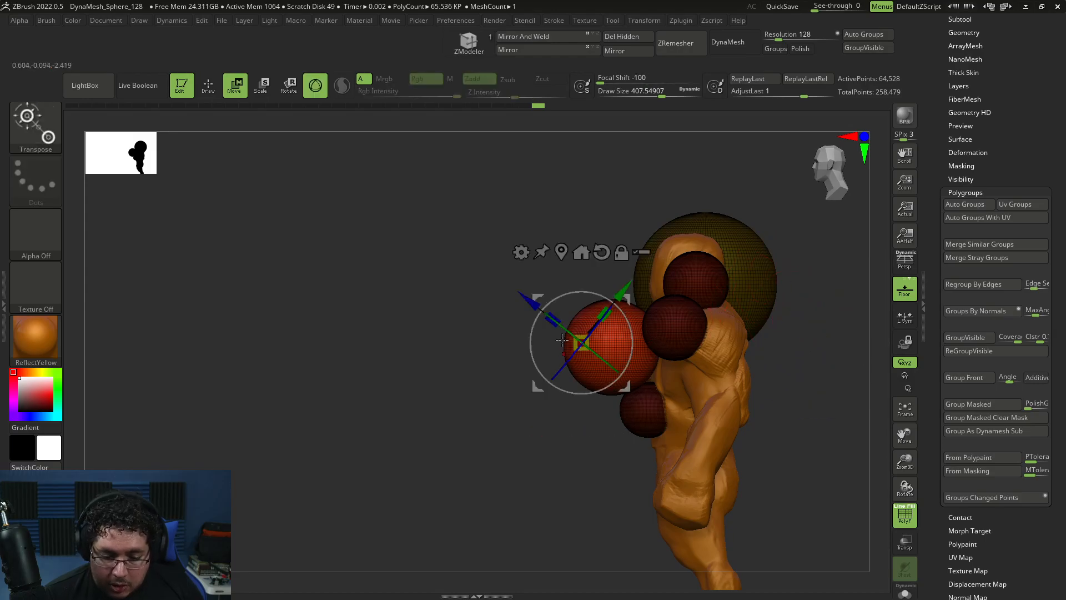
left_click(600, 251)
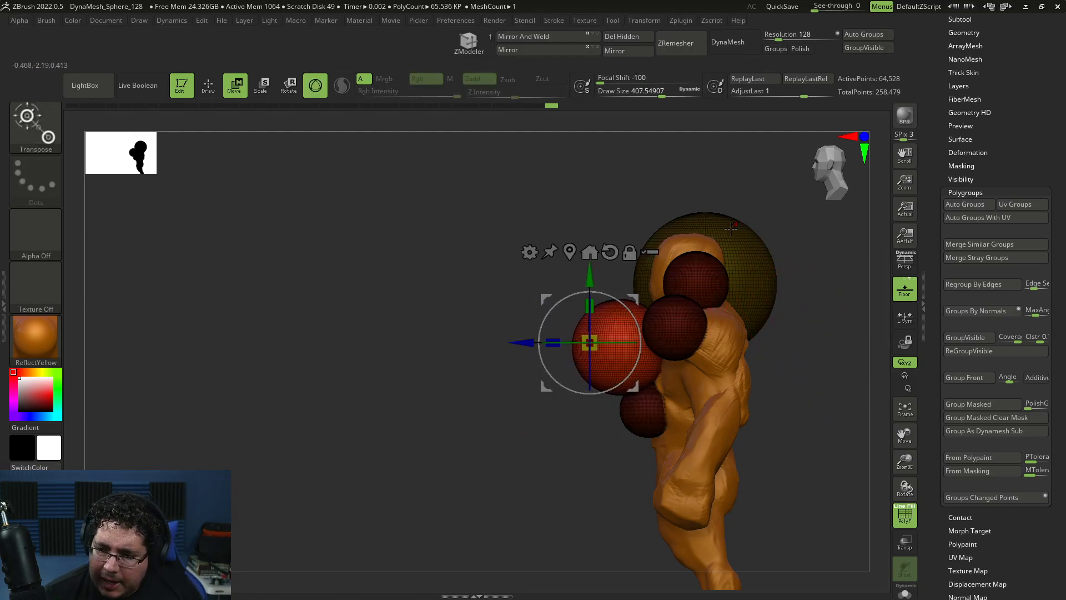
left_click_drag(767, 347, 637, 307)
left_click_drag(546, 347, 577, 346)
key("q")
key("ctrl+z")
key("q")
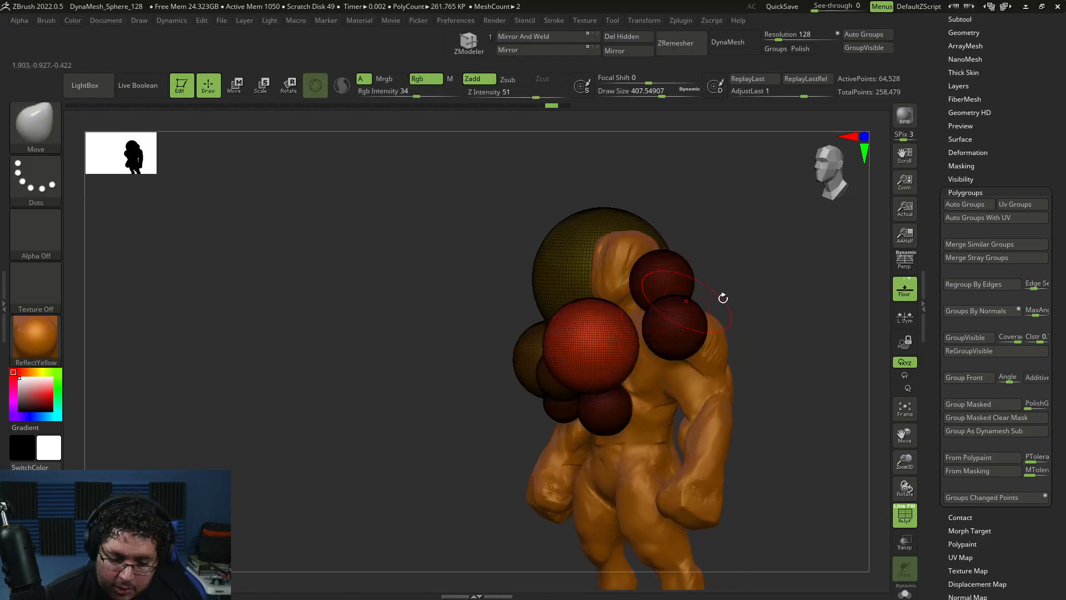
- Duplicate the large left chest sphere backward into the body, and raise the copy between the chest and shoulder growths
key("w")
left_click_drag(785, 288, 591, 320)
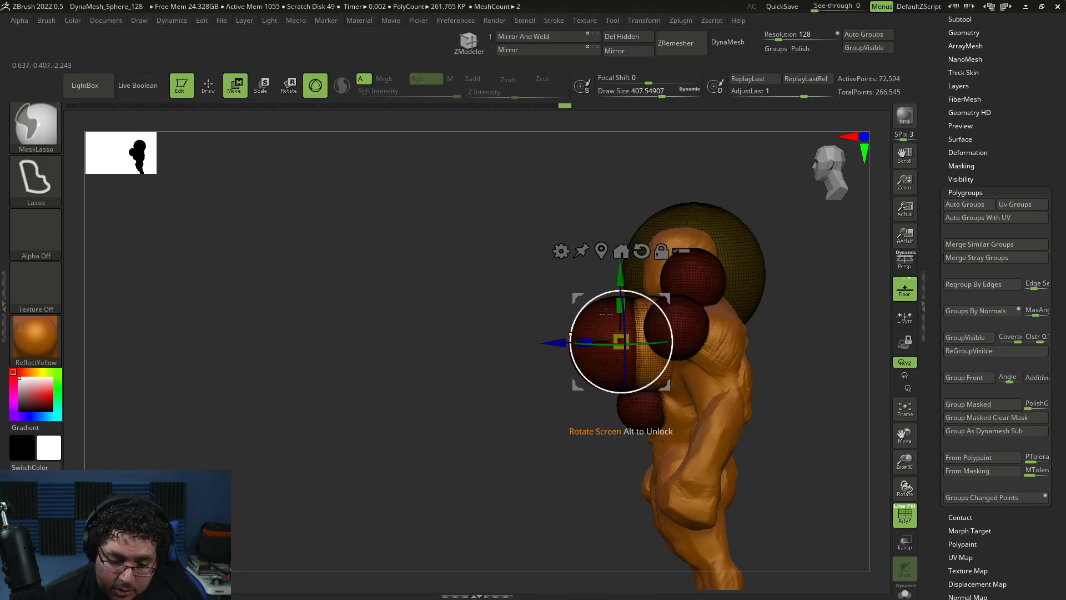
left_click_drag(621, 270, 621, 247)
left_click_drag(755, 288, 805, 376, "shift")
left_click_drag(536, 456, 574, 452)
mouse_move(784, 378)
left_mouse_down("shift")
mouse_move(835, 388)
mouse_move(796, 333)
mouse_move(789, 293)
left_mouse_up("shift")
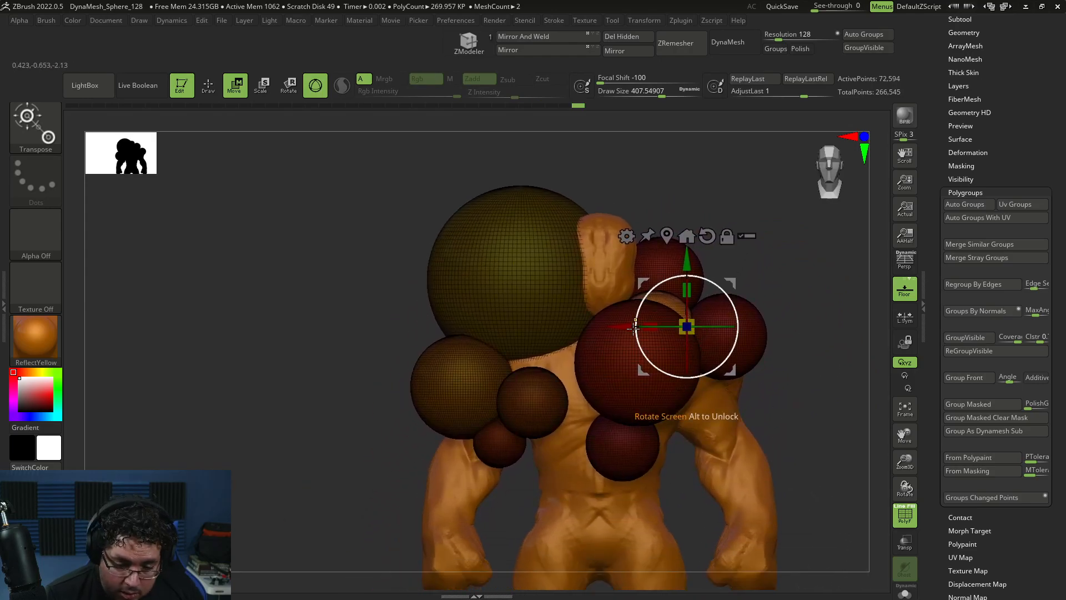
- Duplicate a sphere into the middle of the chest, and place a large copy on the left side of the upper back
left_click_drag(620, 330, 625, 401)
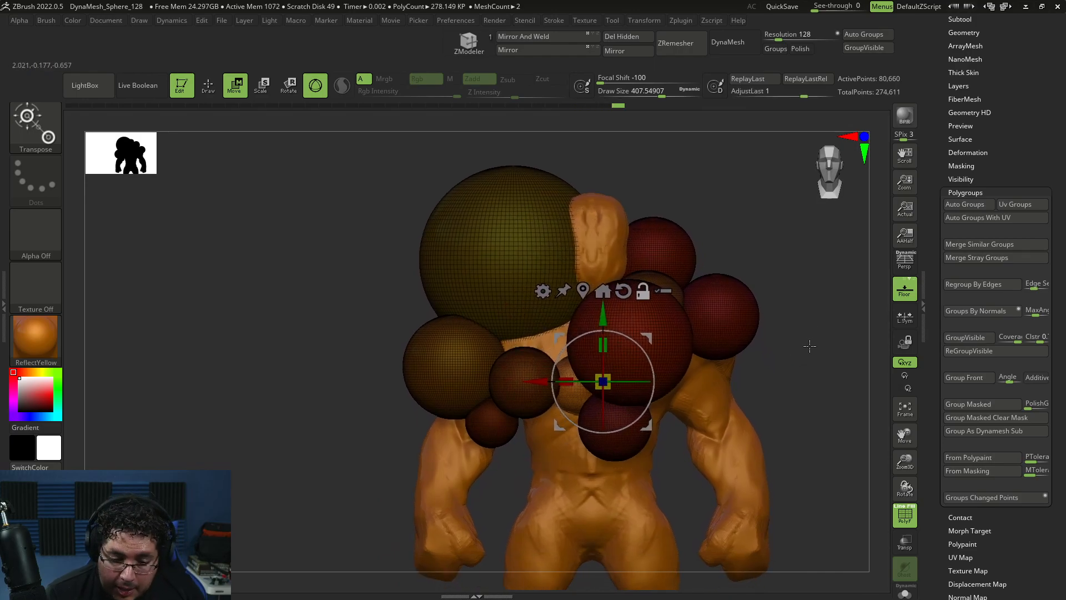
key("q")
mouse_move(793, 338)
left_mouse_down()
mouse_move(799, 358)
mouse_move(785, 314)
mouse_move(724, 295)
left_mouse_up()
key("w")
left_click_drag(525, 323, 607, 316, "ctrl")
left_click_drag(673, 317, 708, 306)
left_click_drag(777, 294, 744, 289)
left_click_drag(716, 332, 638, 332)
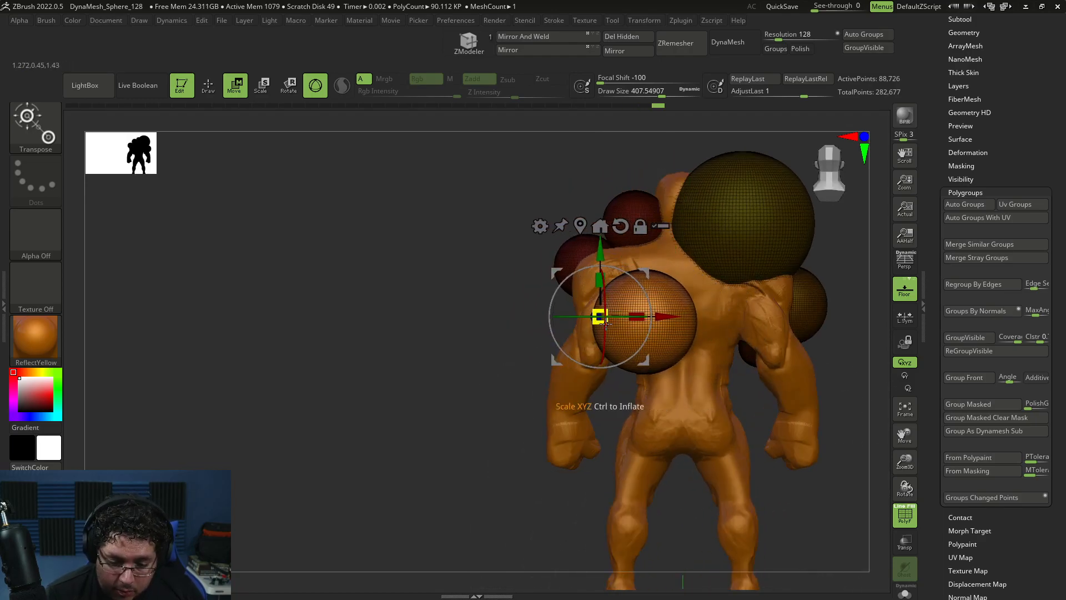
key("ctrl+z")
key("ctrl+z")
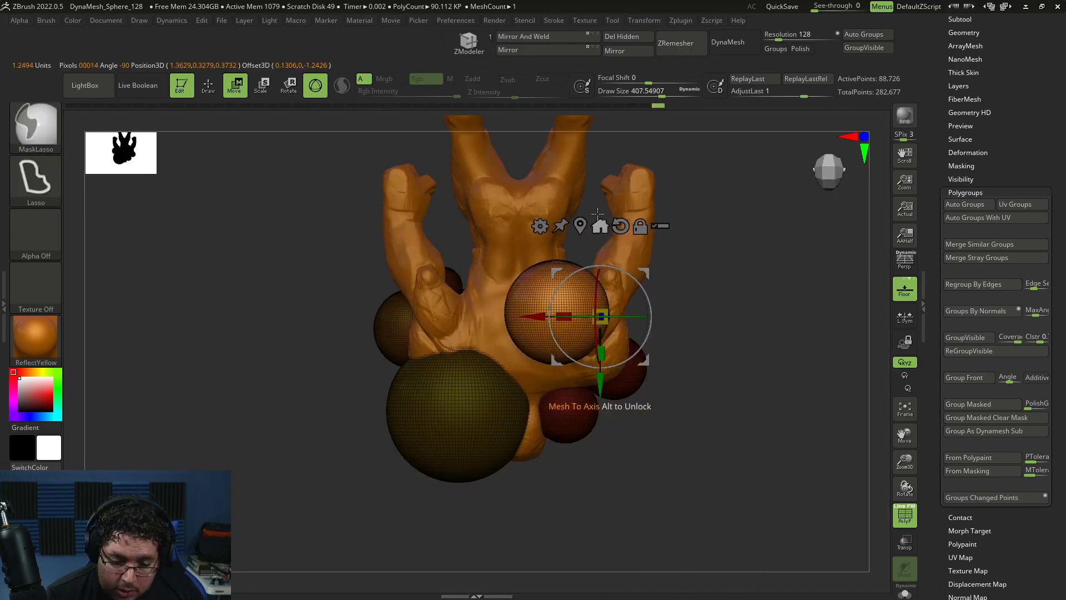
- Duplicate the large back sphere upward as a smaller growth just below the left shoulder spheres
left_click_drag(711, 290, 693, 262)
left_click_drag(602, 258, 602, 187, "ctrl")
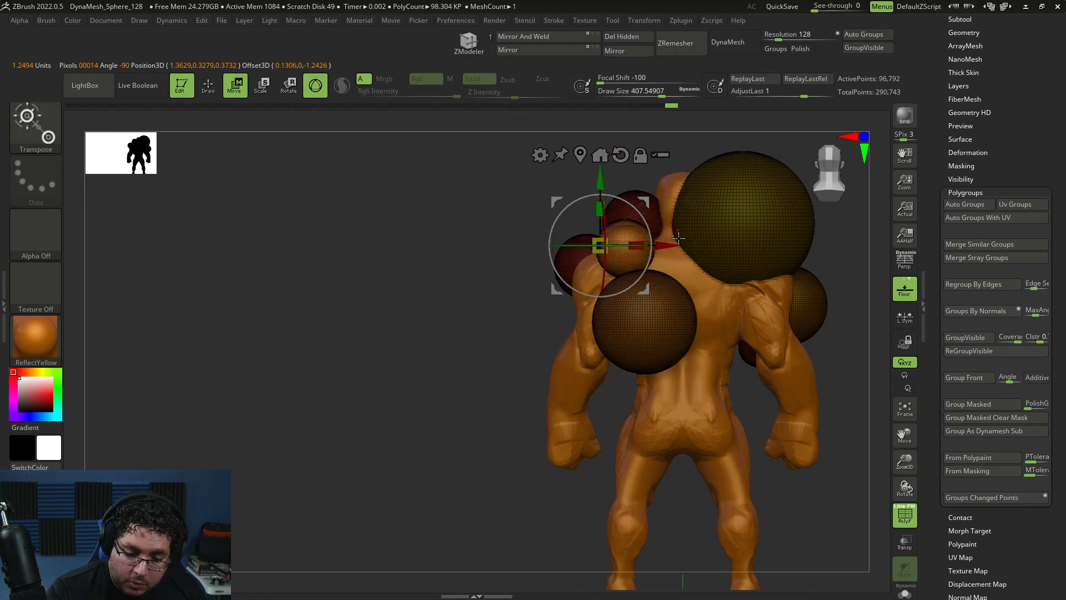
left_click_drag(678, 233, 666, 265)
- Duplicate a mid-sized sphere beside the large back sphere near the spine, and add a smaller copy below them
left_click_drag(617, 184, 623, 252, "ctrl")
left_click_drag(682, 322, 754, 322)
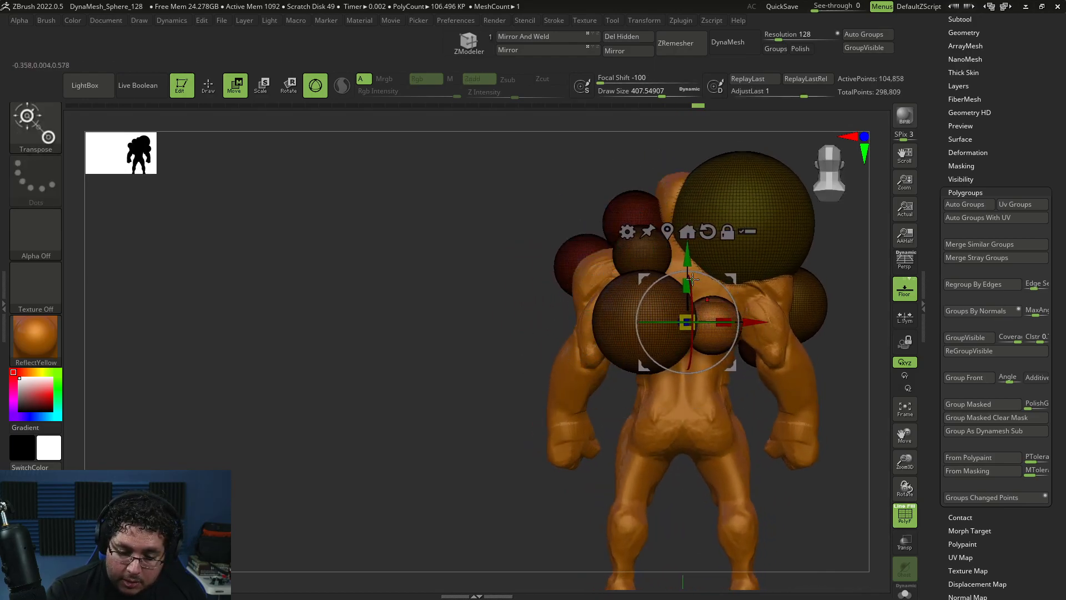
left_click_drag(688, 258, 687, 302, "ctrl")
- Add a sphere copy on the upper spine beneath the giant growth, and a larger copy on the right shoulder blade
left_click_drag(750, 373, 667, 206)
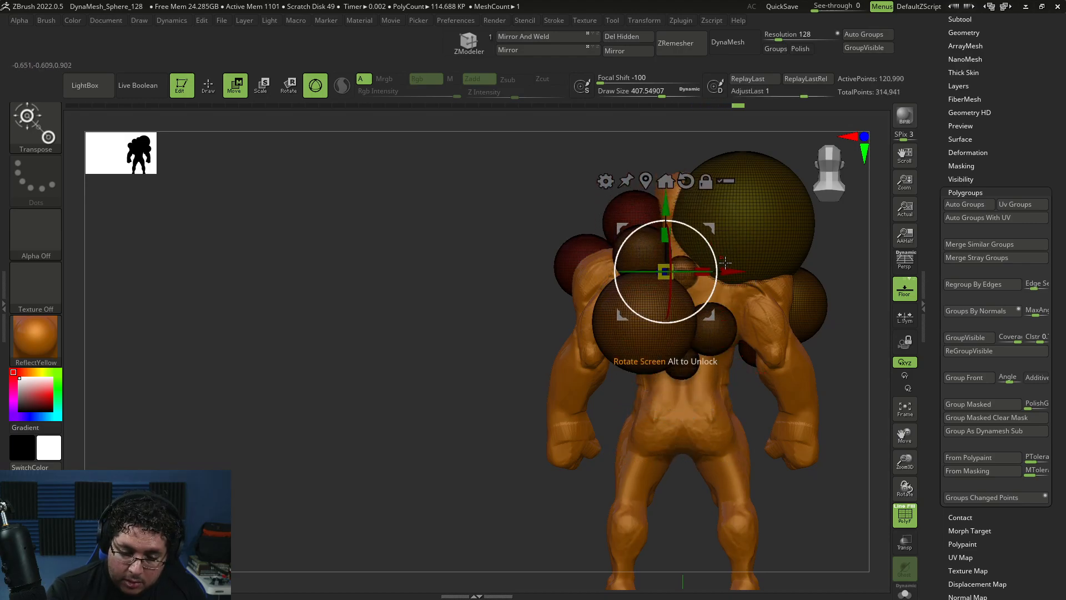
left_click_drag(731, 272, 751, 272)
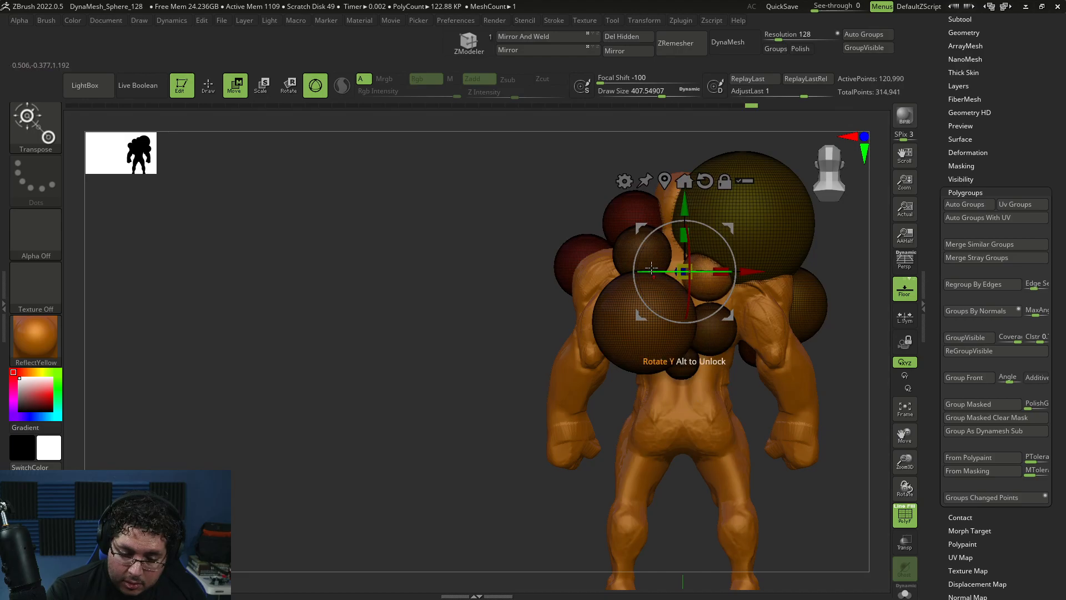
left_click_drag(685, 206, 685, 218)
mouse_move(754, 284)
left_mouse_down()
mouse_move(735, 285)
mouse_move(759, 291)
left_mouse_up()
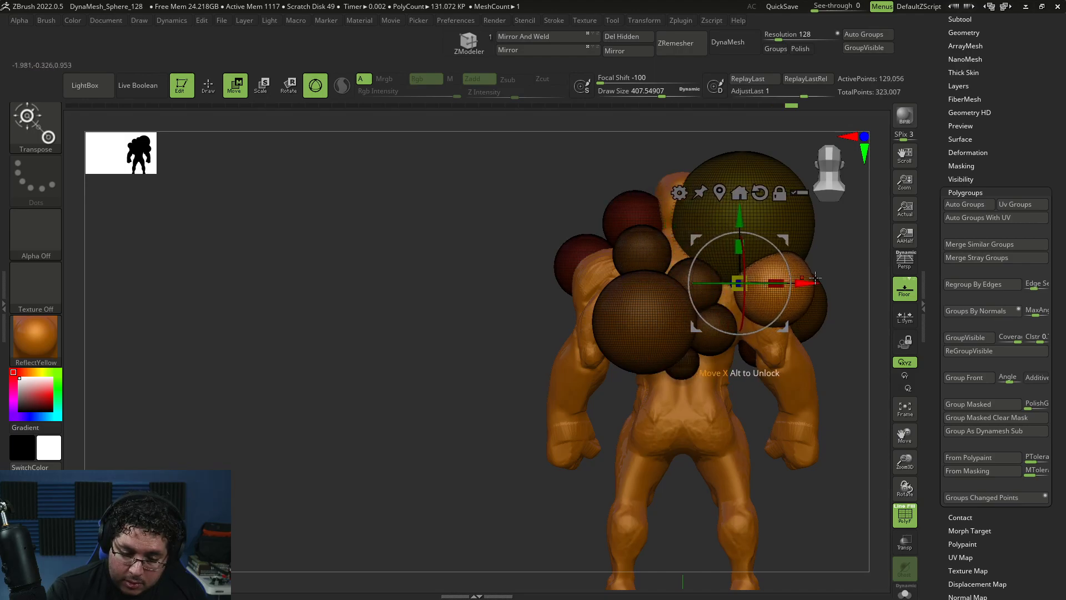
- Clear the mask from the spheres and turn off the polygroup wireframe display
key("q")
left_click_drag(856, 344, 688, 358)
left_click_drag(595, 473, 484, 490, "alt")
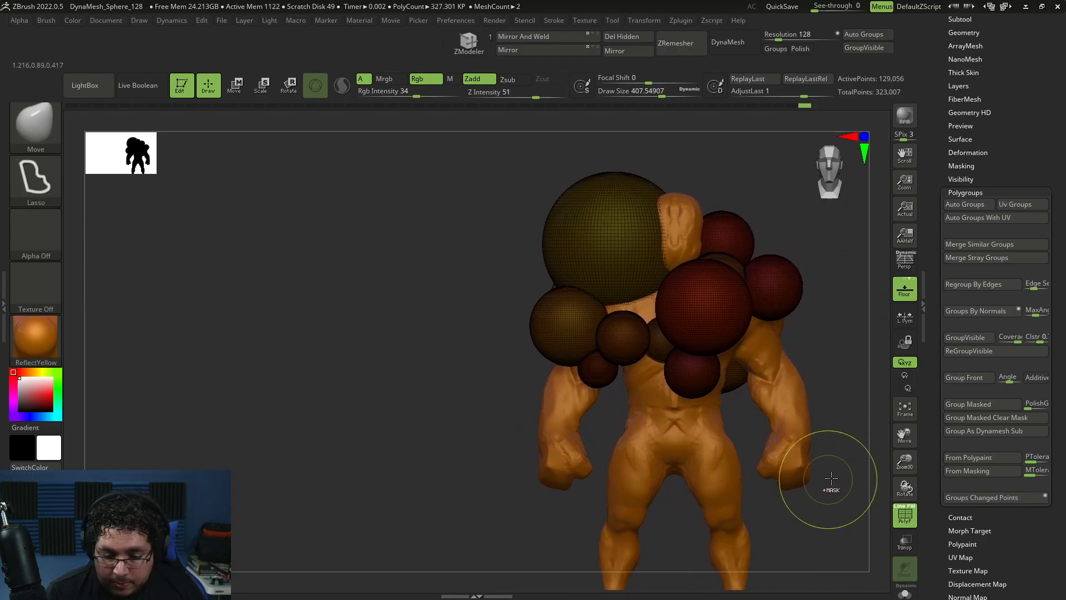
left_click_drag(830, 478, 802, 426, "ctrl")
left_click(794, 406, "alt")
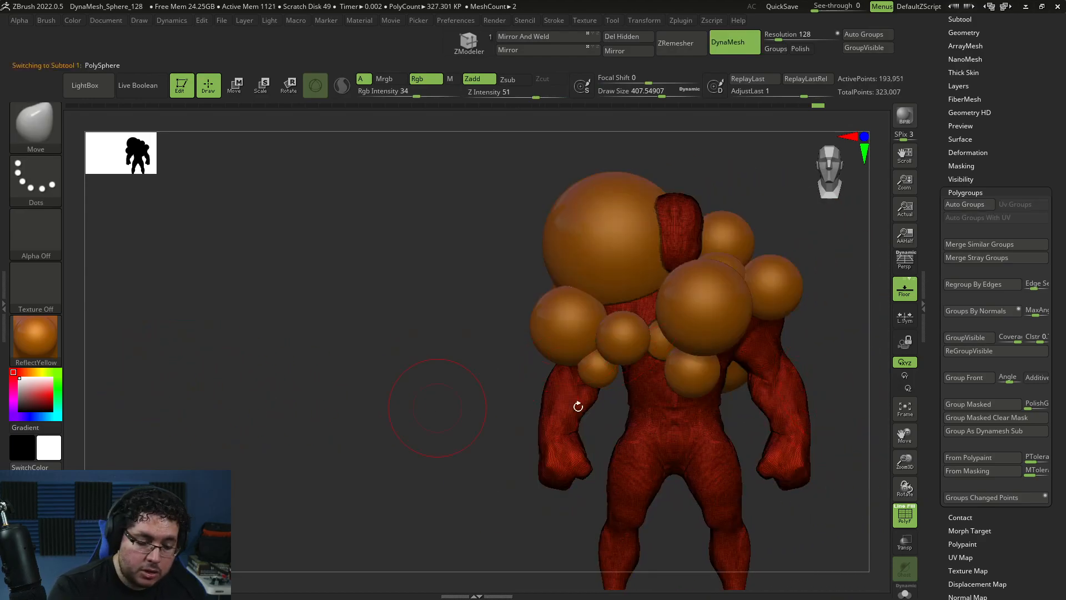
left_click(905, 513)
- Fill the sphere subtool with the orange ReflectYellow material, and switch the current material to StartupMaterial for the body
left_click(691, 367, "alt")
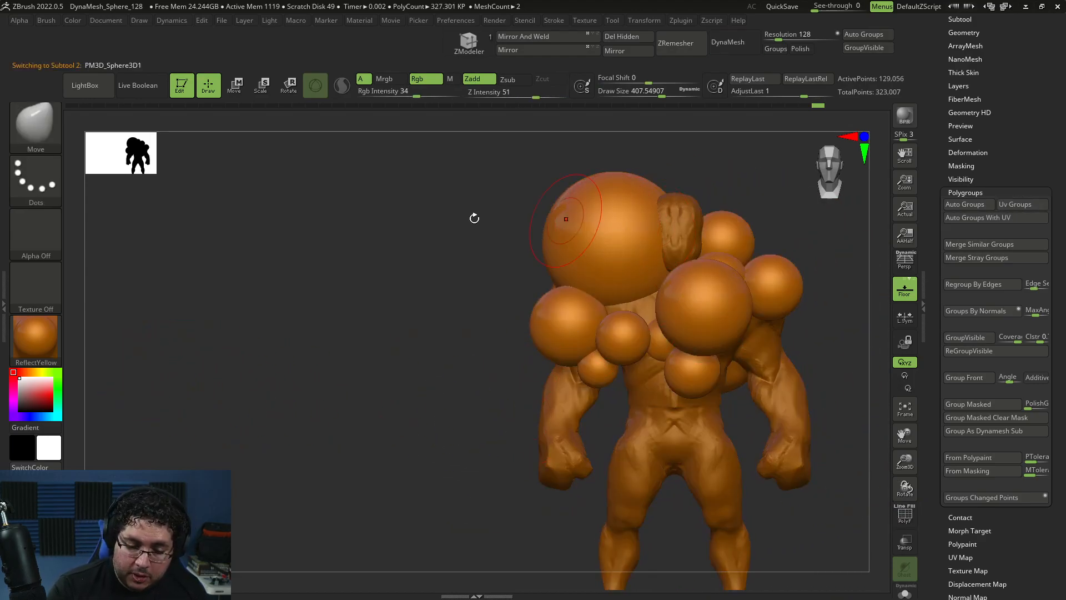
left_click(73, 21)
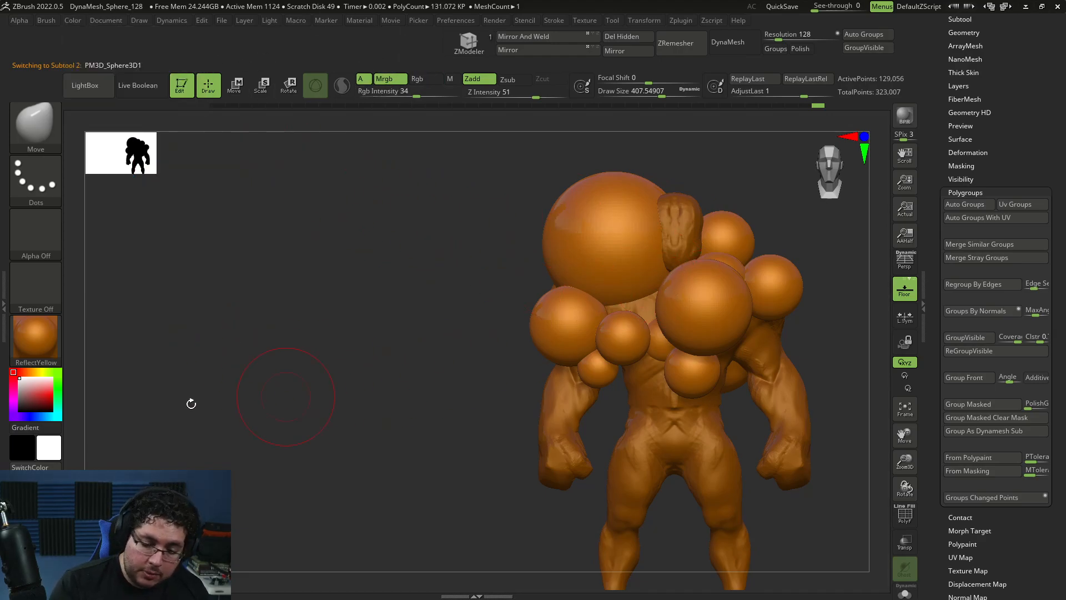
left_click(35, 336)
left_click(158, 462)
left_click_drag(541, 466, 485, 471, "alt")
left_click_drag(776, 415, 710, 397, "alt")
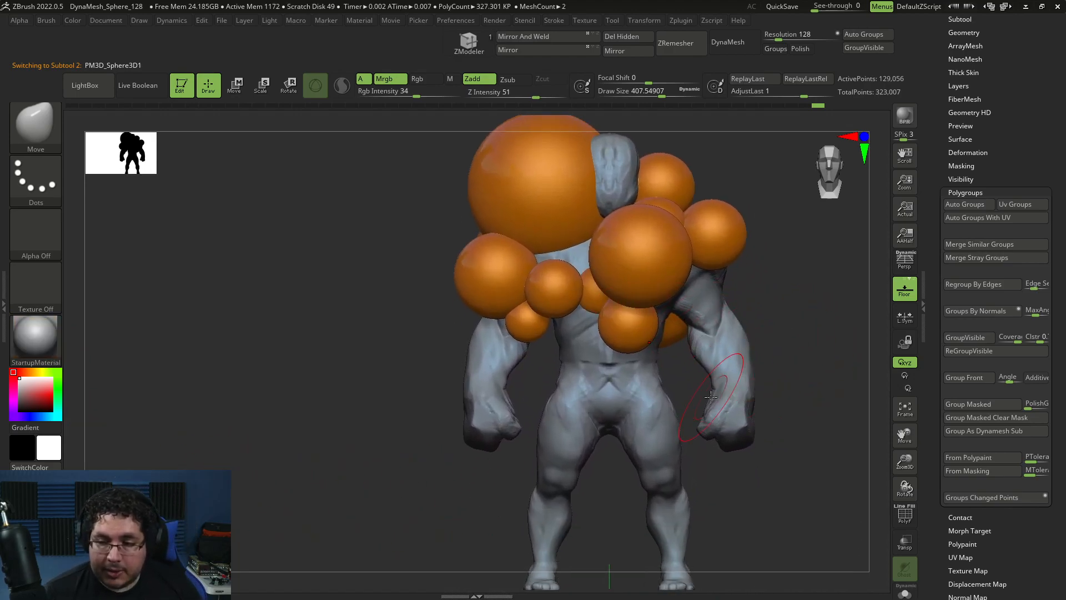
- Set the current color to a pale green for the body
left_click(58, 384)
left_click(41, 399)
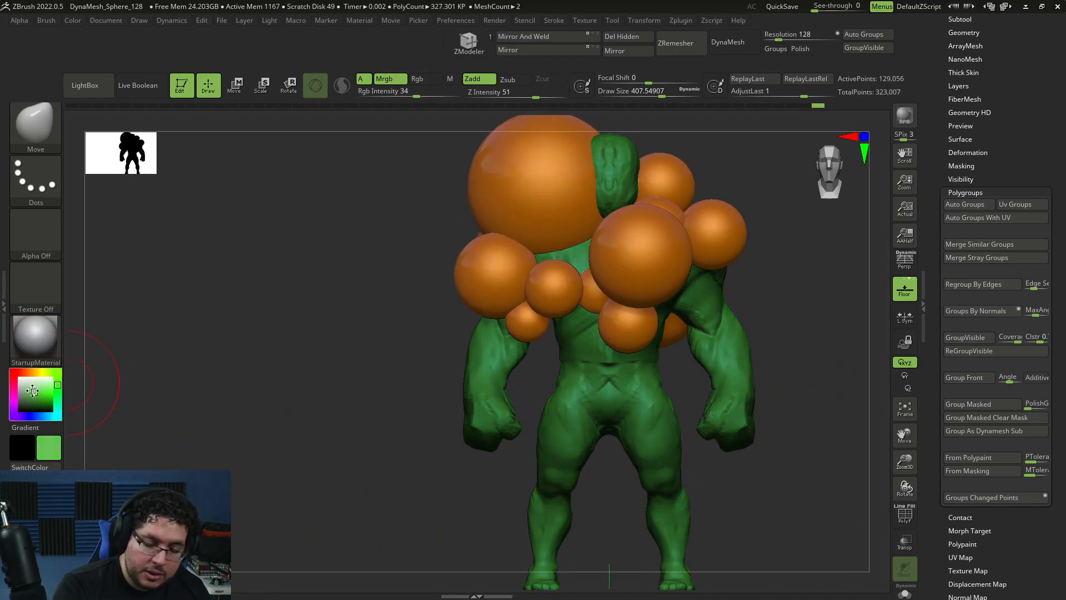
left_click(32, 386)
- Reposition the whole sphere cluster with small adjustments from several angles so it sits around the shoulders and chest
left_click_drag(717, 444, 798, 392)
left_click_drag(778, 358, 794, 416, "alt")
key("r")
left_click_drag(559, 309, 696, 299)
left_click_drag(572, 244, 575, 276)
left_click_drag(499, 304, 504, 304)
left_click_drag(570, 240, 570, 234)
left_click_drag(794, 391, 722, 388)
left_click_drag(502, 299, 514, 300)
left_click_drag(706, 419, 792, 419)
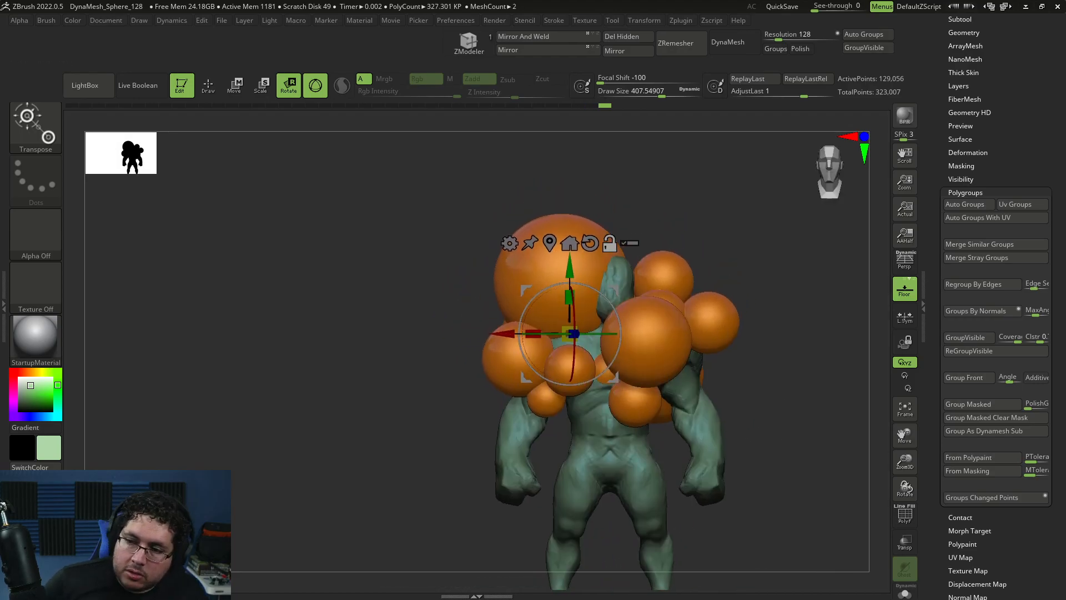
- Compare the blockout with the infested citizen reference in Photos, and raise the sphere cluster slightly
left_click_drag(1065, 139, 620, 88)
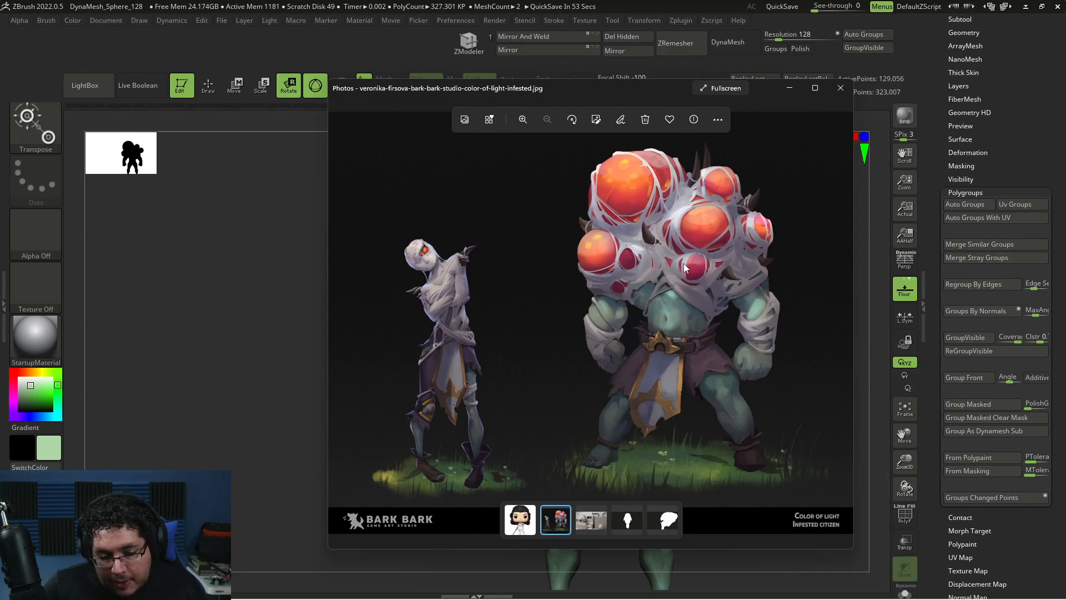
left_click(142, 303)
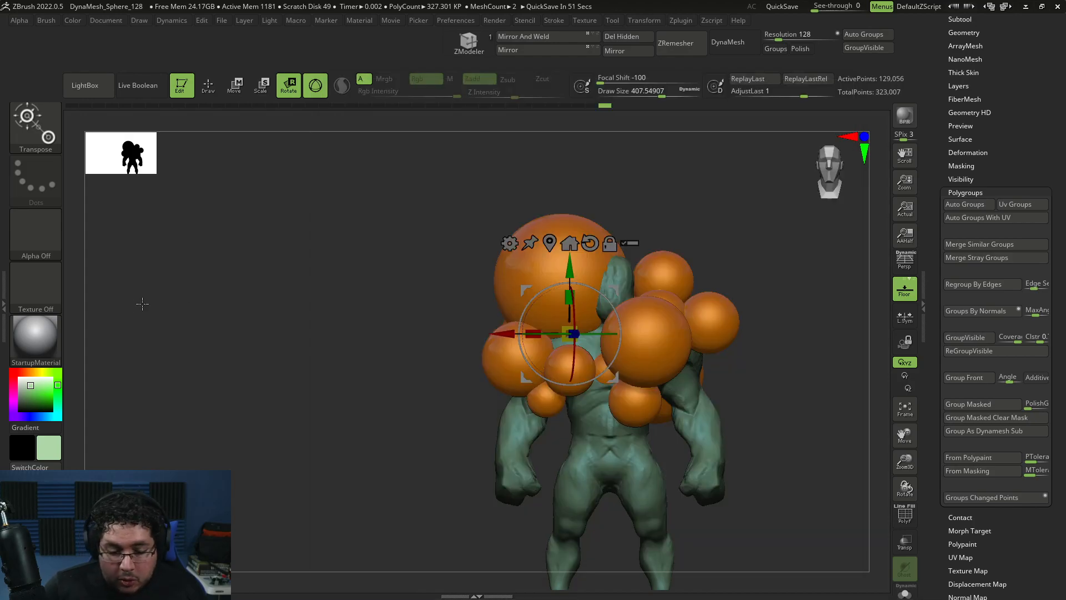
left_click_drag(571, 272, 572, 268)
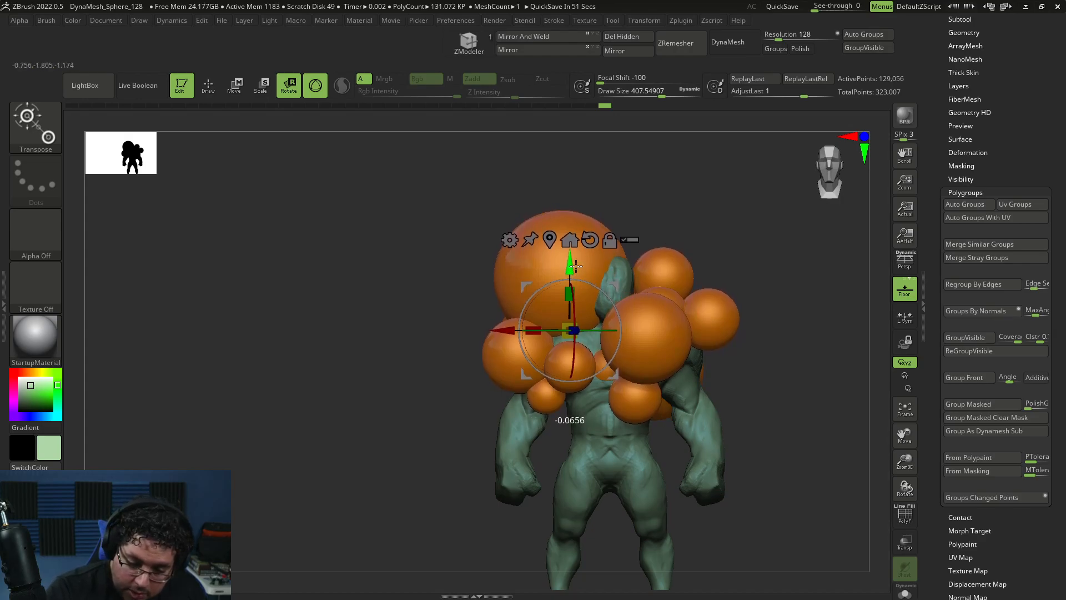
left_click_drag(762, 369, 743, 373)
key("q")
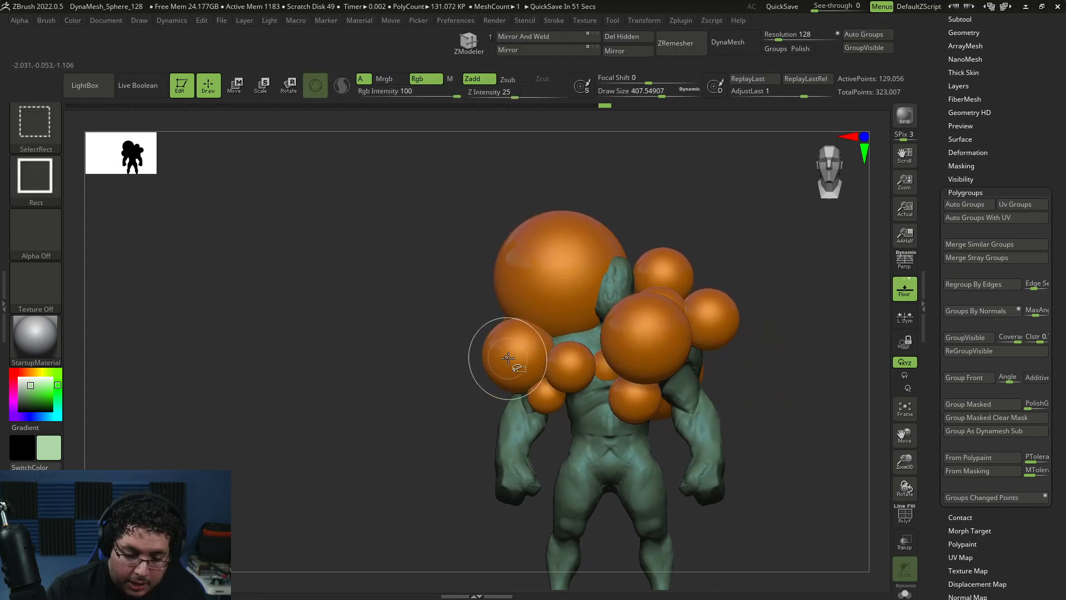
- Isolate the larger right-side chest sphere, lower it slightly, and unhide the other spheres
left_click(507, 356, "ctrl+shift")
key("w")
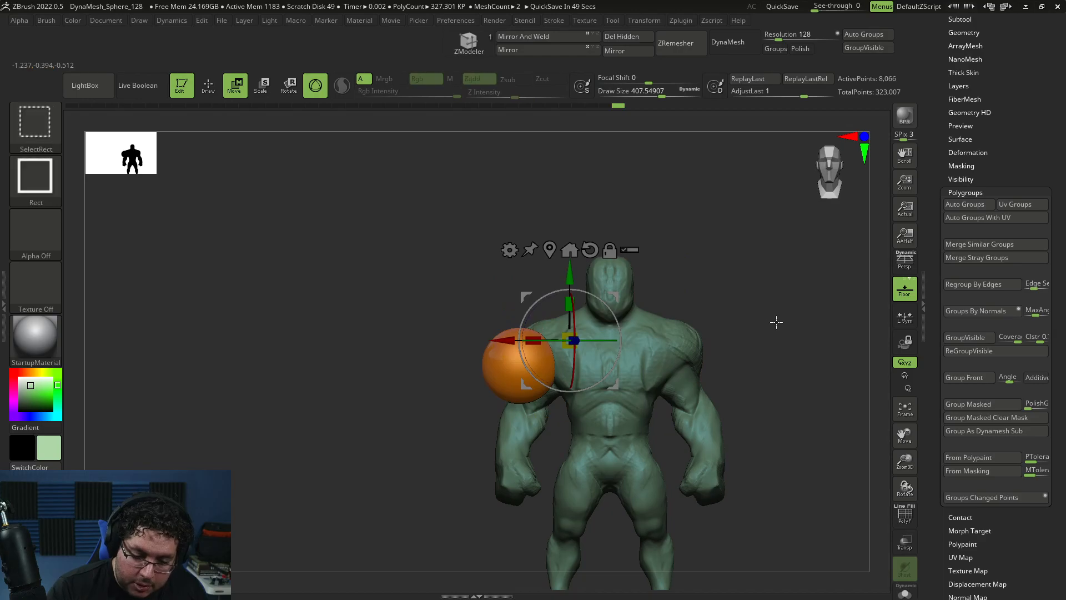
left_click(766, 323, "ctrl+shift")
key("q")
mouse_move(757, 348)
left_mouse_down()
mouse_move(759, 409)
mouse_move(845, 428)
mouse_move(779, 387)
mouse_move(761, 410)
mouse_move(766, 428)
mouse_move(766, 409)
mouse_move(786, 414)
left_mouse_up()
- Check the clothing in the reference, and mask the body's hips and thighs as shorts with a draw size of about 207
key("alt+Tab")
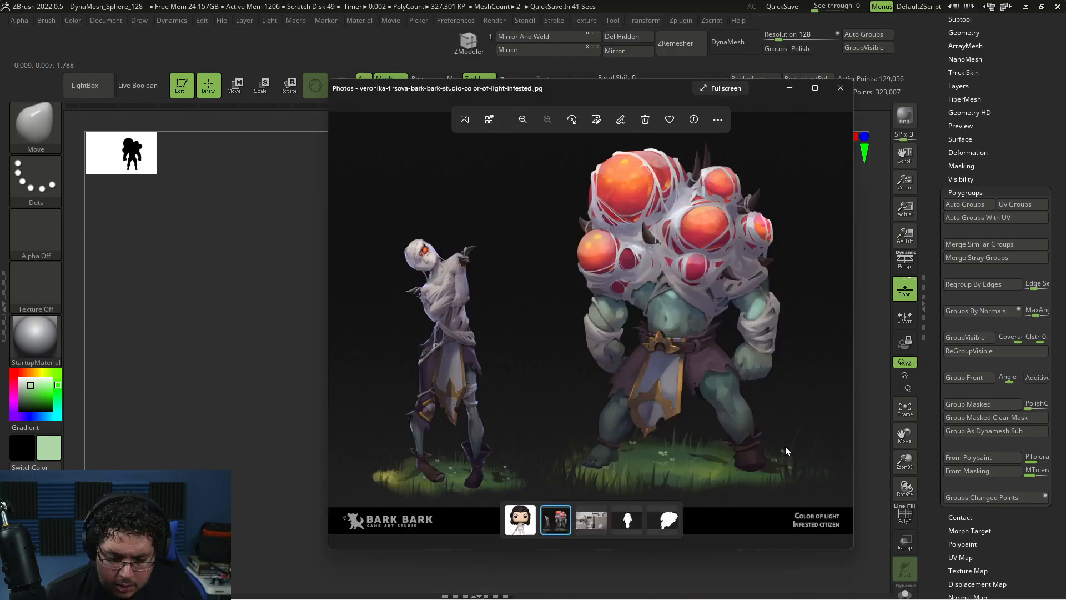
key("alt+Tab")
mouse_move(776, 436)
left_mouse_down("alt")
mouse_move(790, 399)
mouse_move(770, 401)
left_mouse_up("alt")
key("space")
key("space")
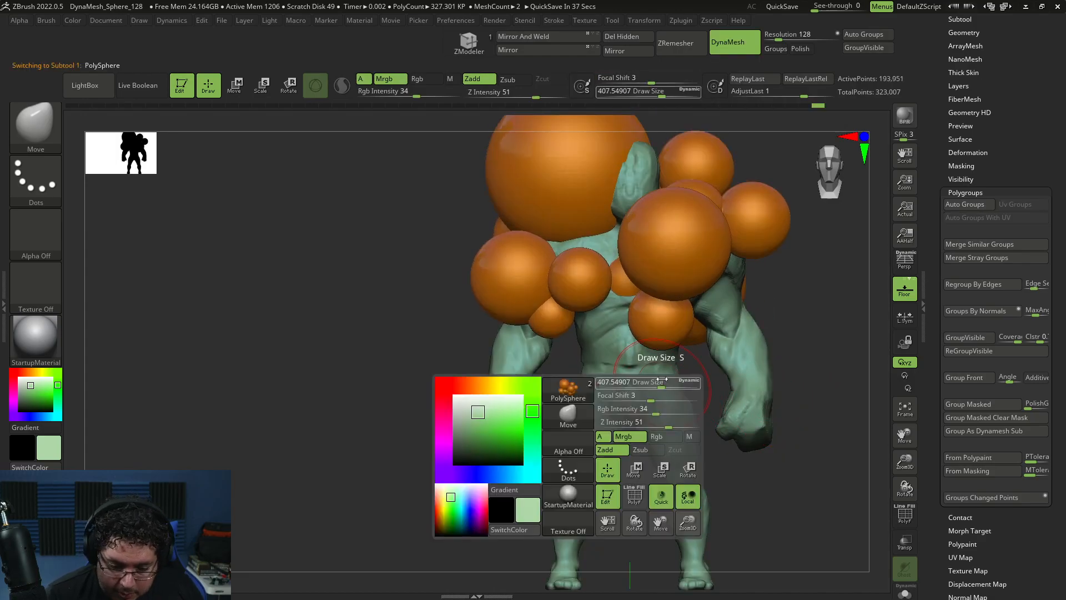
left_click(572, 367, "alt")
mouse_move(549, 447)
left_mouse_down("ctrl")
mouse_move(660, 460)
mouse_move(702, 428)
mouse_move(689, 360)
left_mouse_up("ctrl")
key("alt+Tab")
key("alt+Tab")
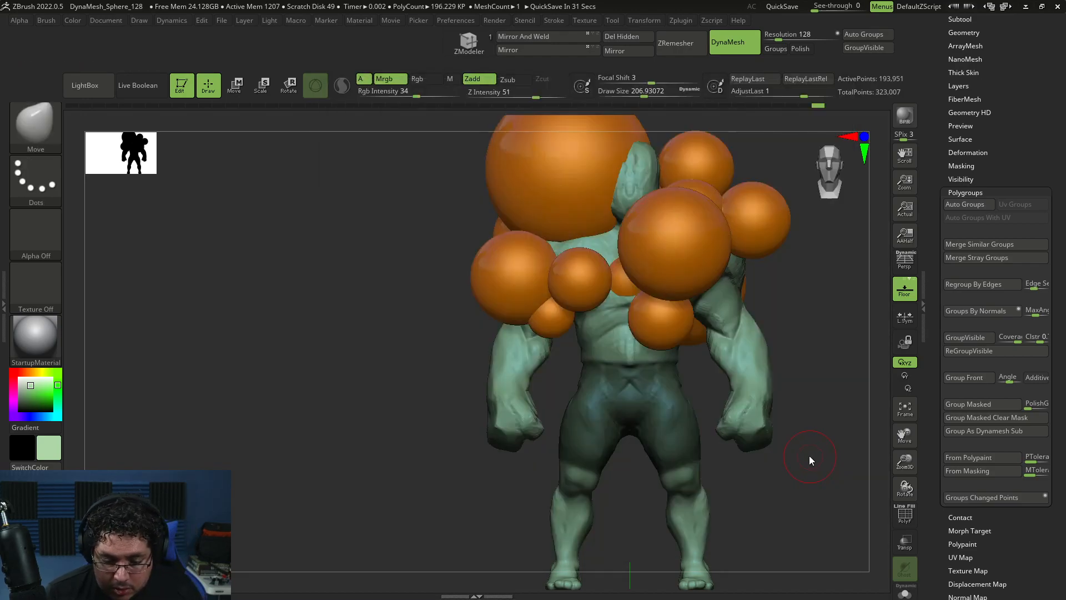
- Extract the masked hips and thighs as a new shorts subtool with a thickness of 0.02
left_click(973, 33)
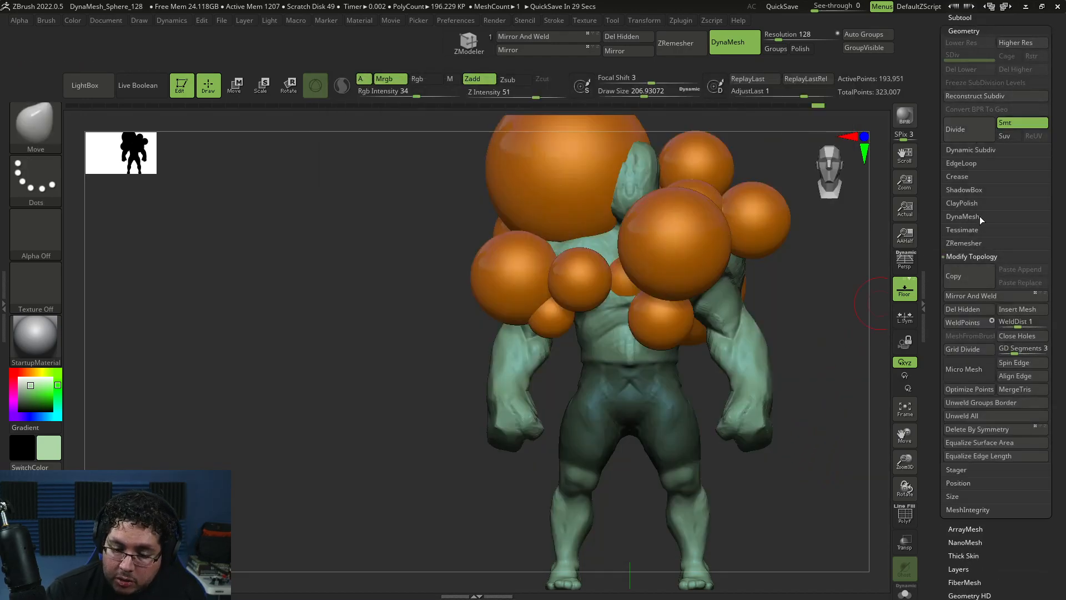
left_click(976, 20)
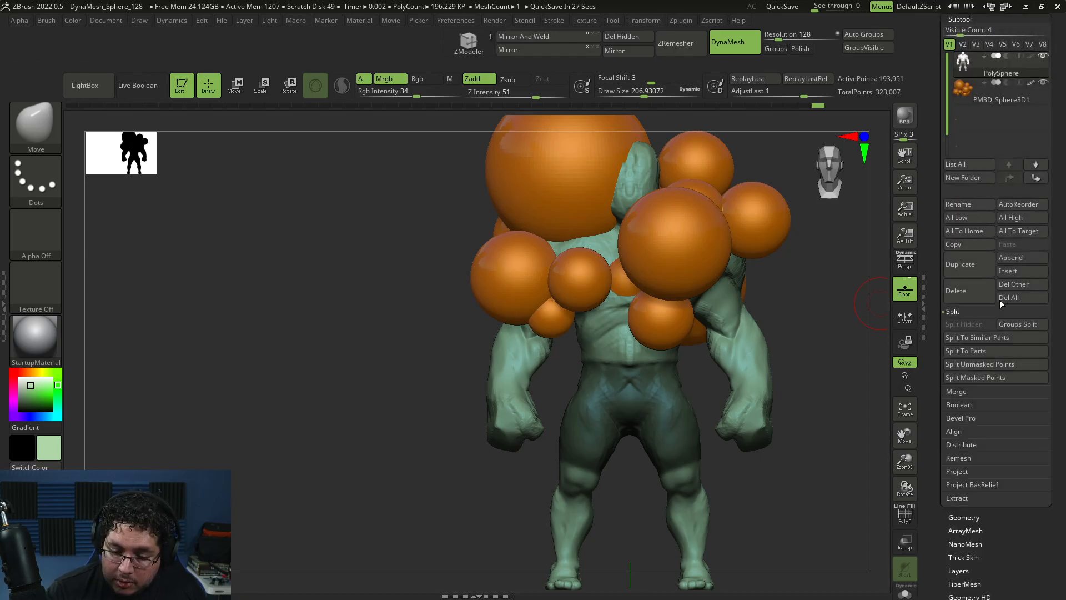
left_click(965, 497)
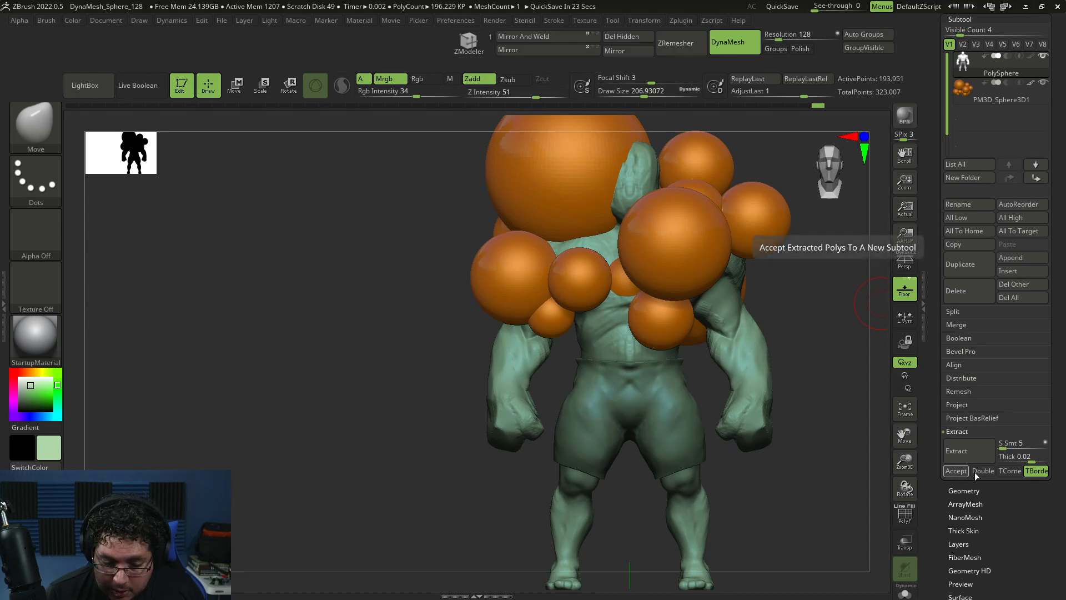
left_click(956, 471)
left_click_drag(827, 486, 874, 436)
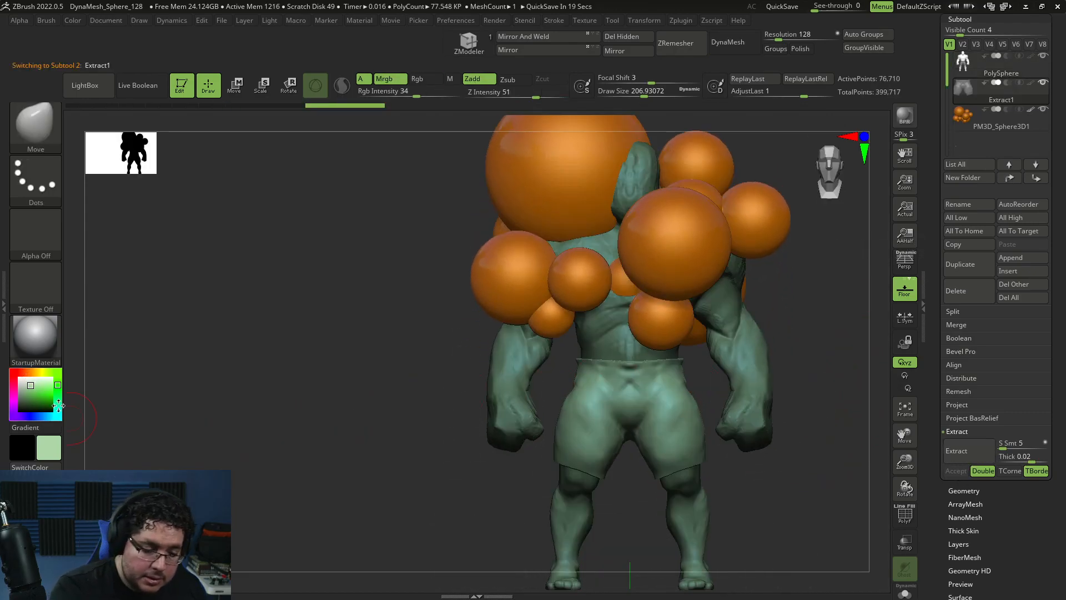
- Fill the body subtool with the current pale green color
left_click(524, 371, "alt")
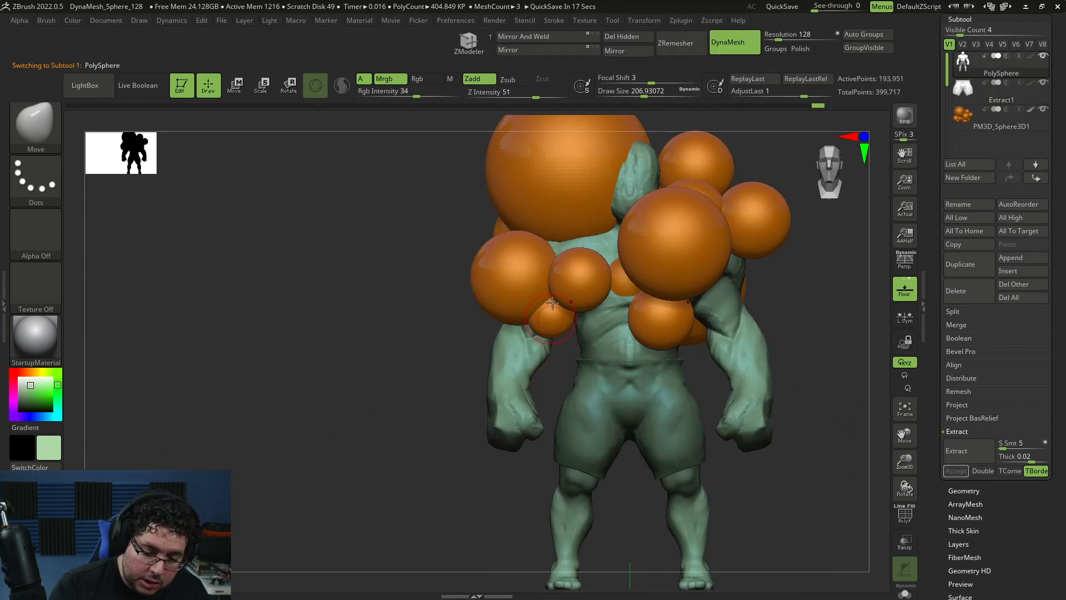
left_click(75, 23)
left_click(121, 255)
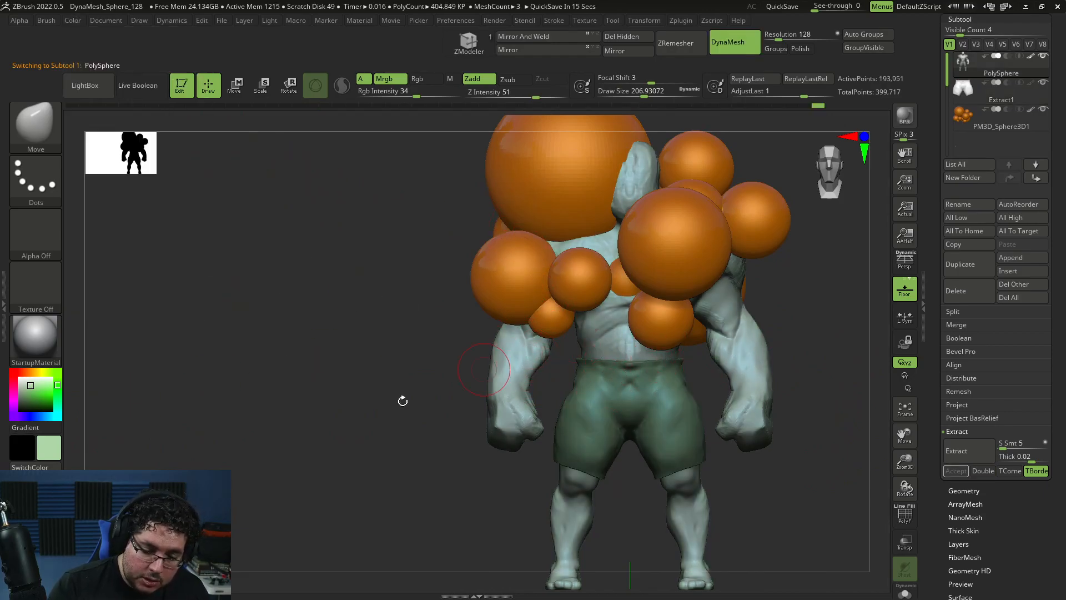
- Set the color for the shorts to a muted purple with red 184, green 164 and blue 179, checking the reference
left_click(12, 394)
left_click(34, 396)
left_click(37, 395)
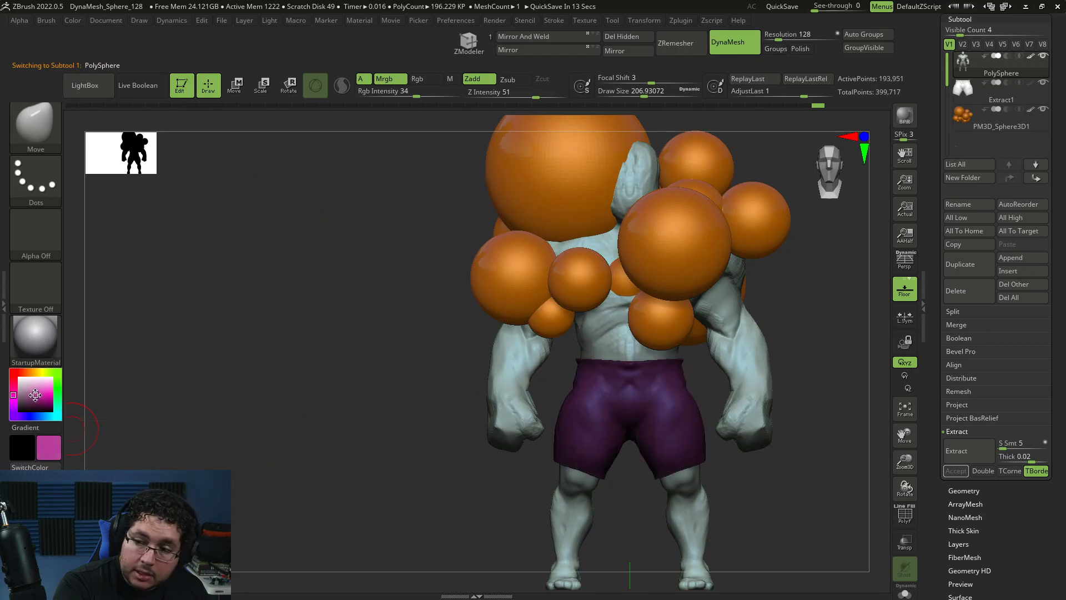
key("alt+Tab")
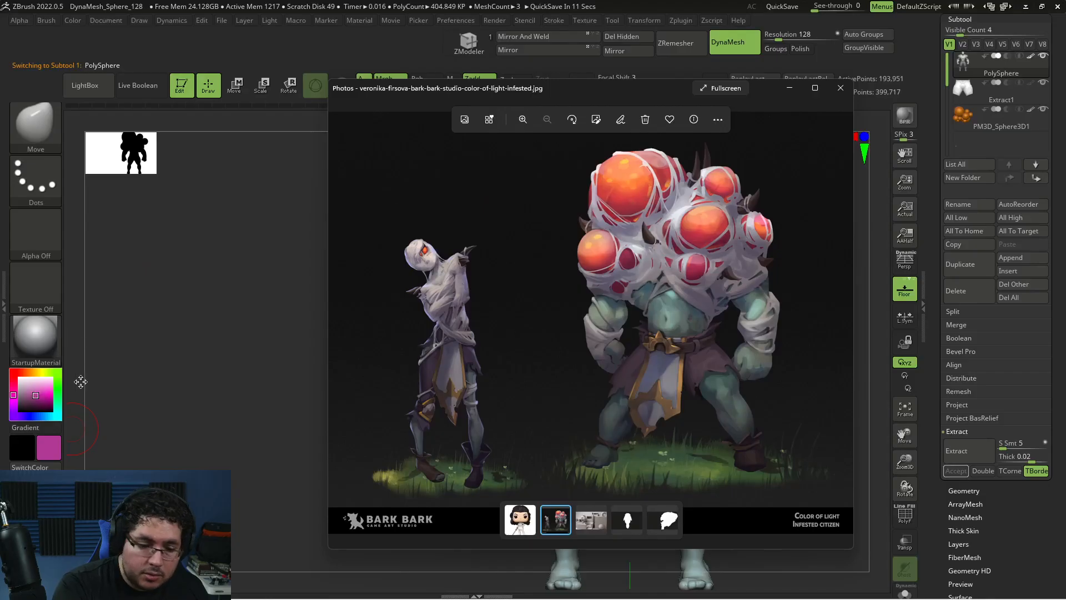
left_click(35, 396)
left_click(34, 396)
left_click(25, 395)
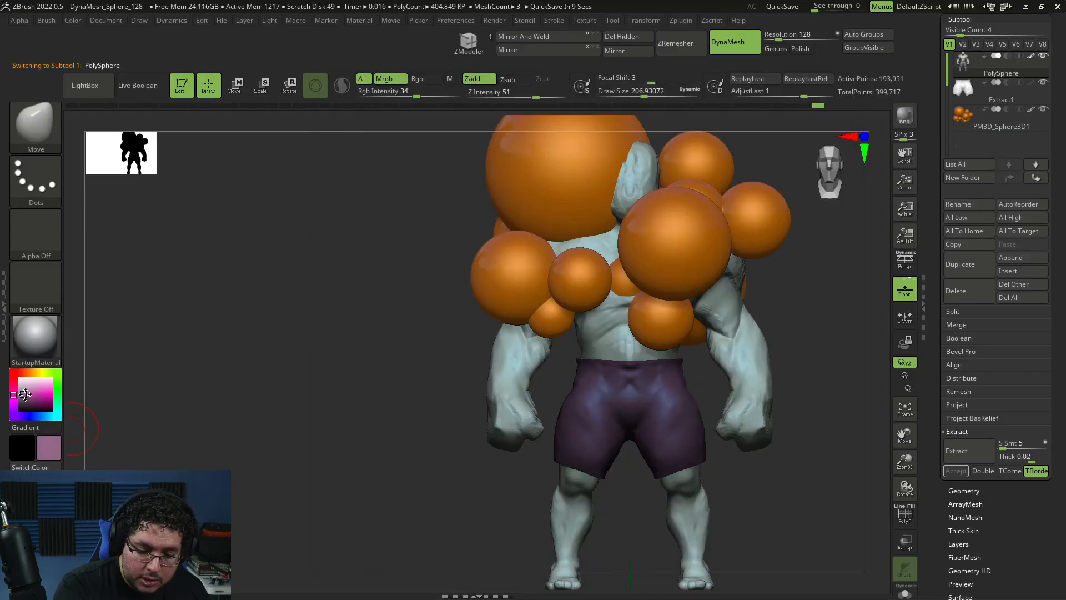
left_click(24, 391)
left_click(23, 386)
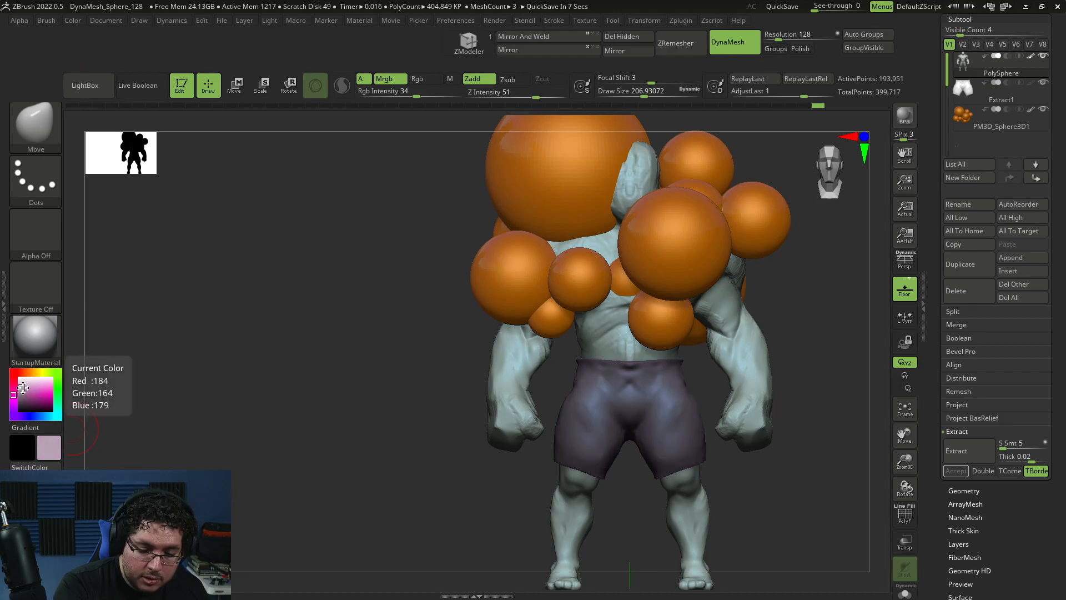
left_click(74, 20)
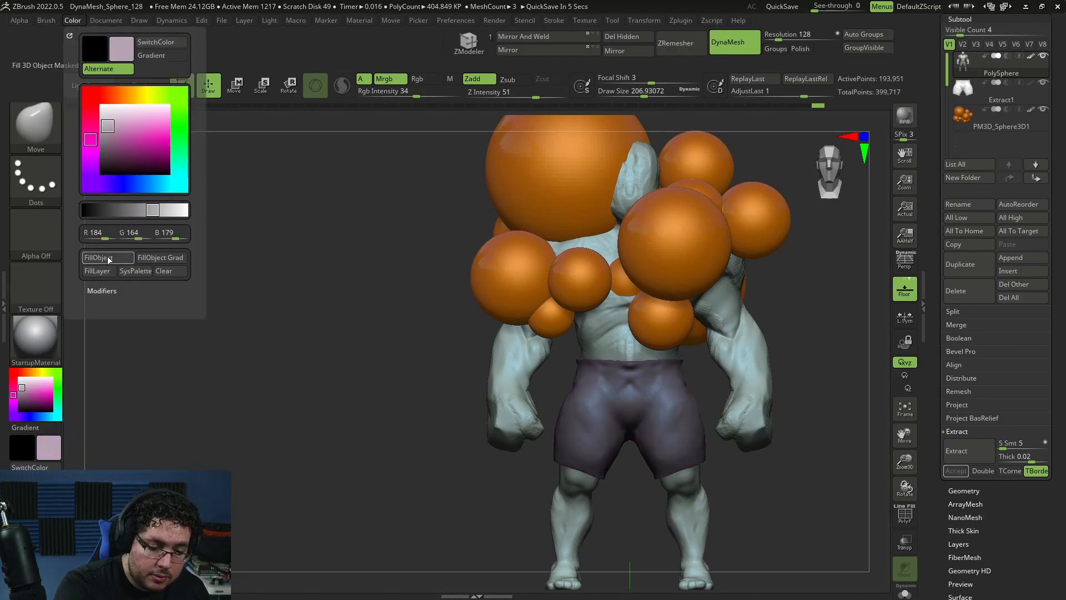
- Check the clothing in the reference, and append a cube as a new subtool
mouse_move(766, 444)
left_mouse_down()
mouse_move(744, 439)
mouse_move(803, 476)
mouse_move(768, 403)
left_mouse_up()
key("alt+Tab")
key("alt+Tab")
key("space")
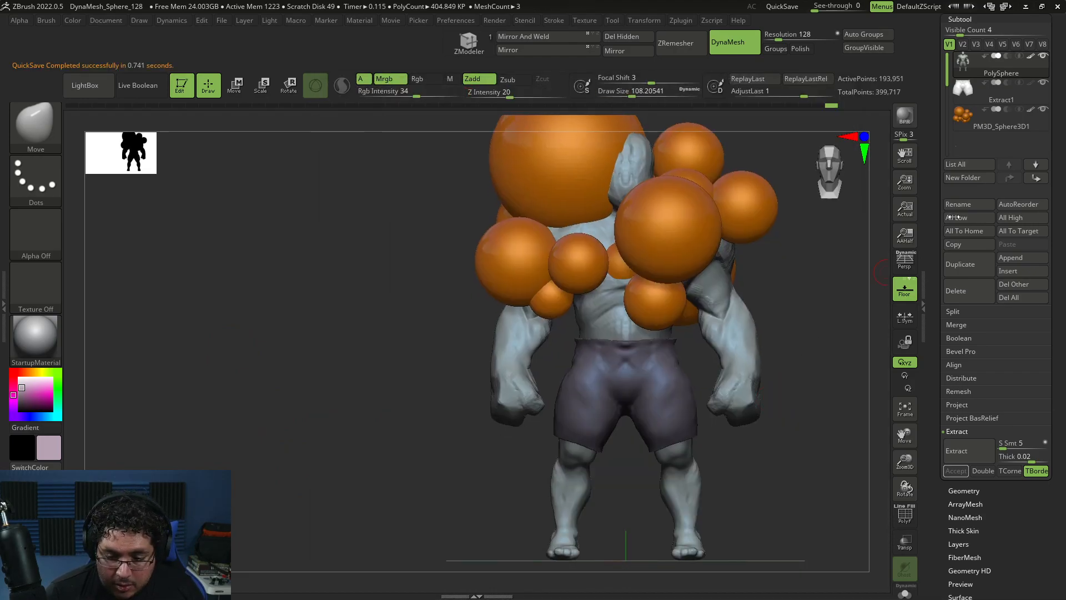
left_click(1024, 257)
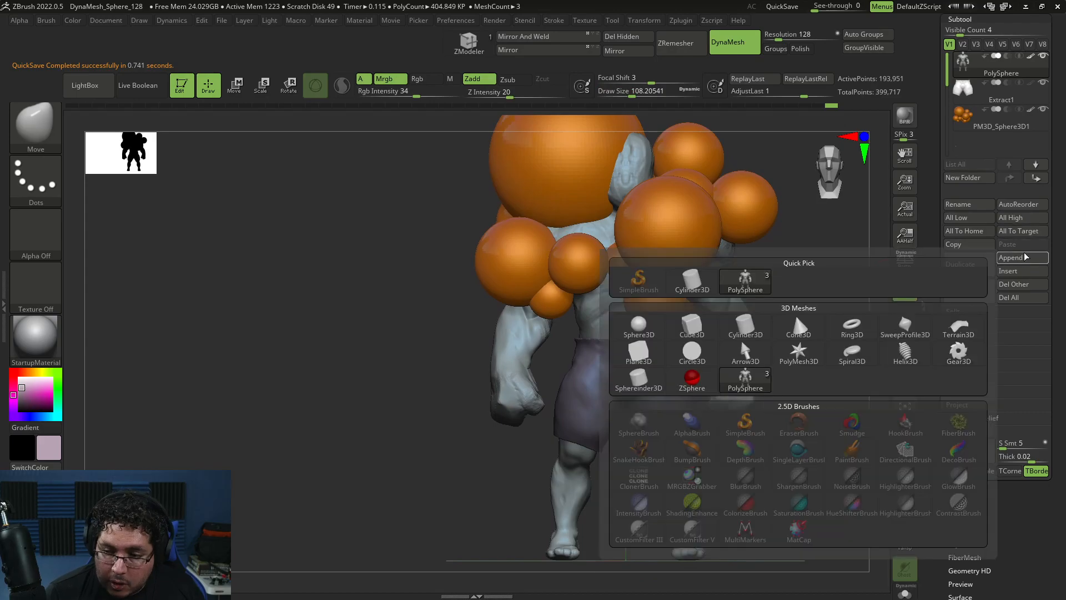
left_click(690, 341)
left_click(614, 305, "alt")
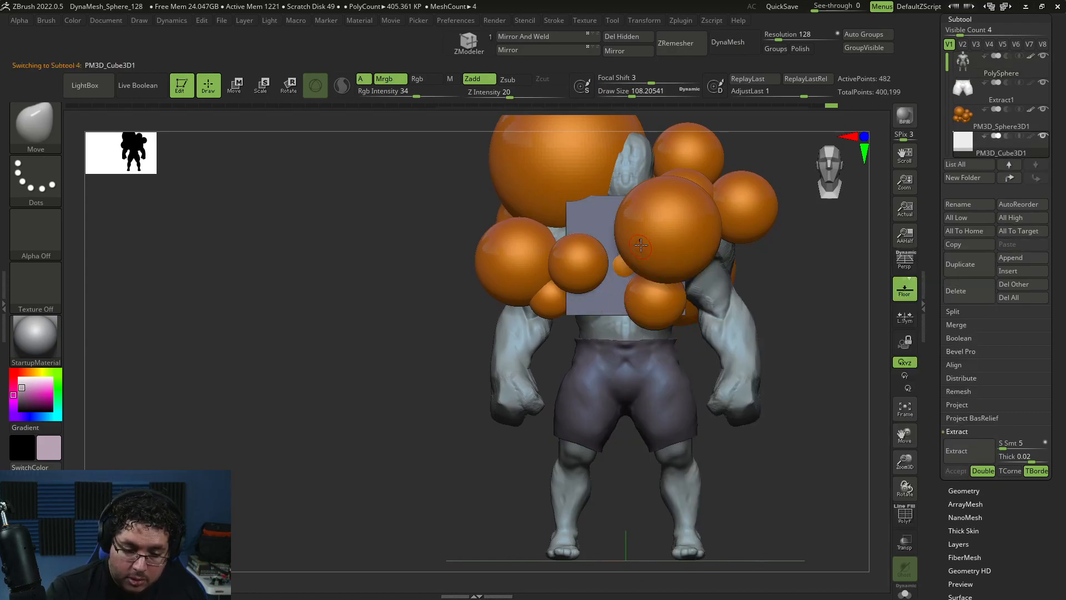
- Move the cube down to the hips, flatten and narrow it into a hanging panel, and place it in front of the shorts
key("r")
left_click_drag(625, 218, 625, 376)
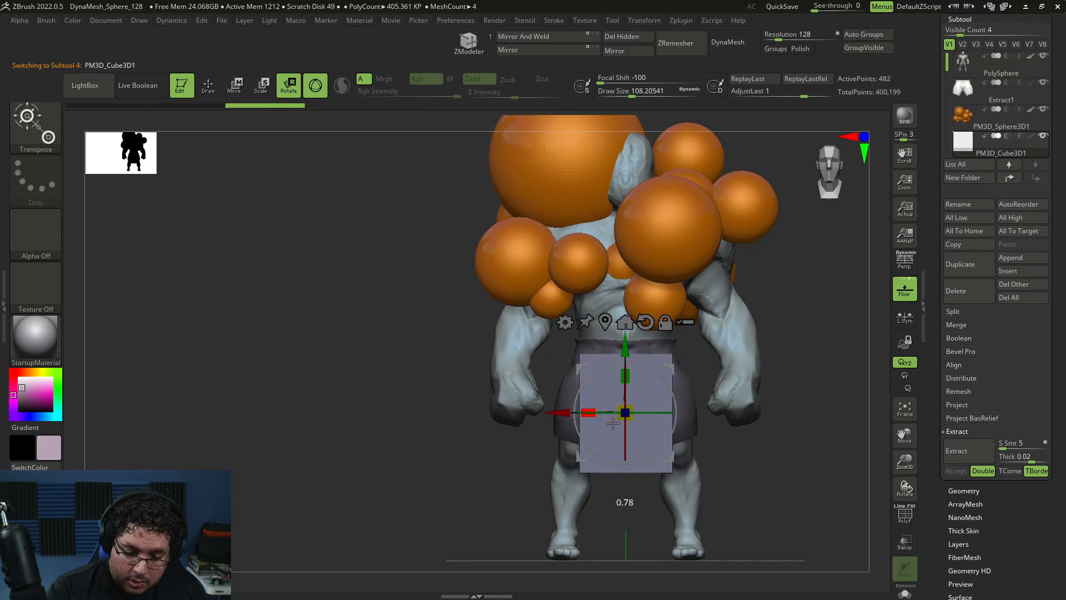
left_click_drag(633, 488, 706, 433)
left_click_drag(627, 409, 503, 416)
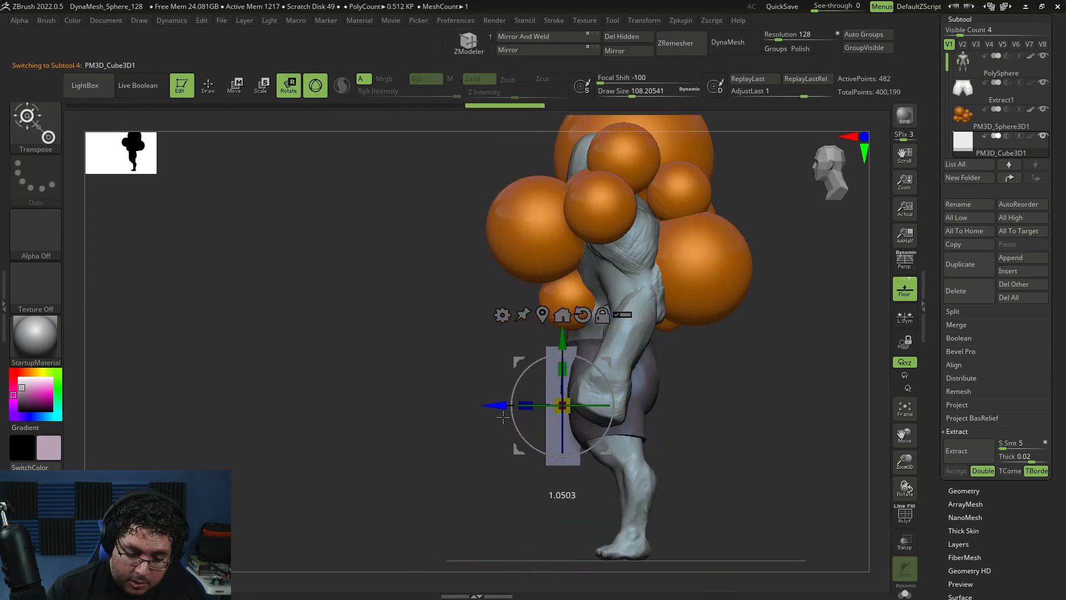
key("alt+Tab")
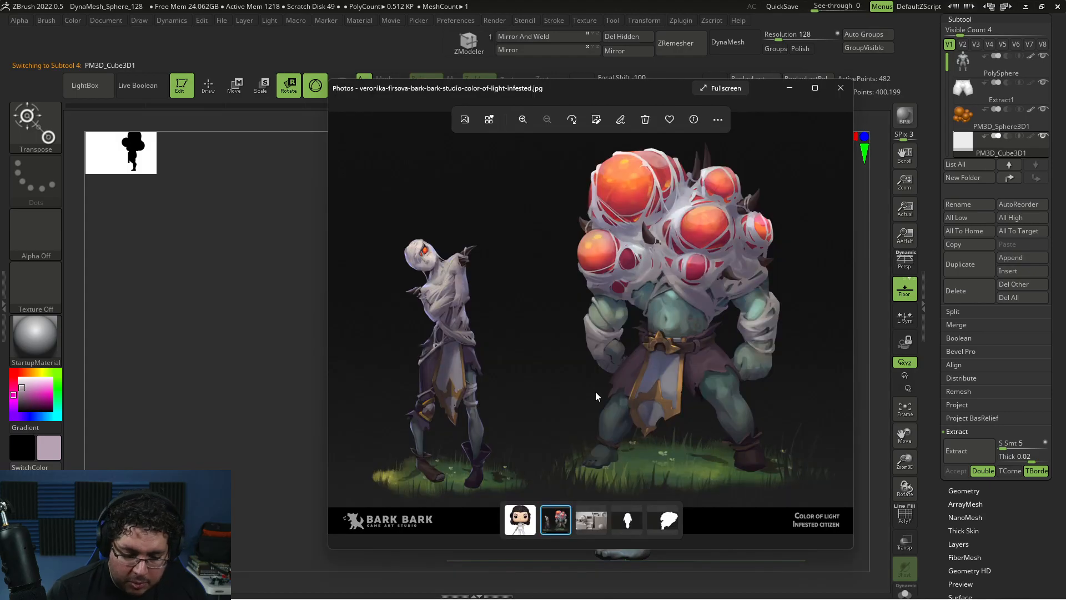
key("alt+Tab")
left_click_drag(780, 402, 780, 386)
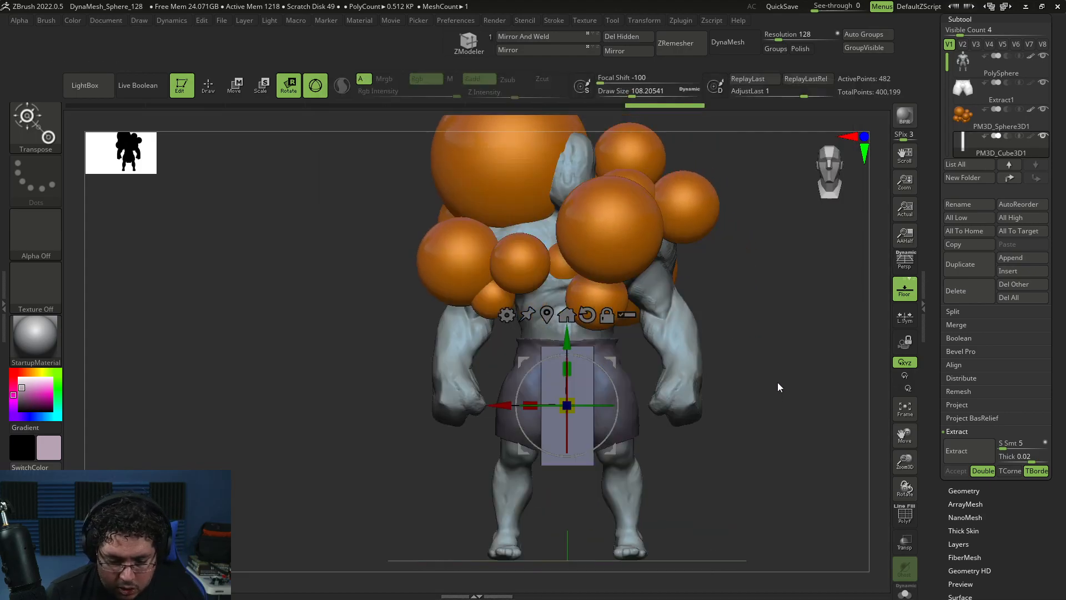
- Widen the hanging panel slightly and adjust its height in front of the shorts
key("q")
key("w")
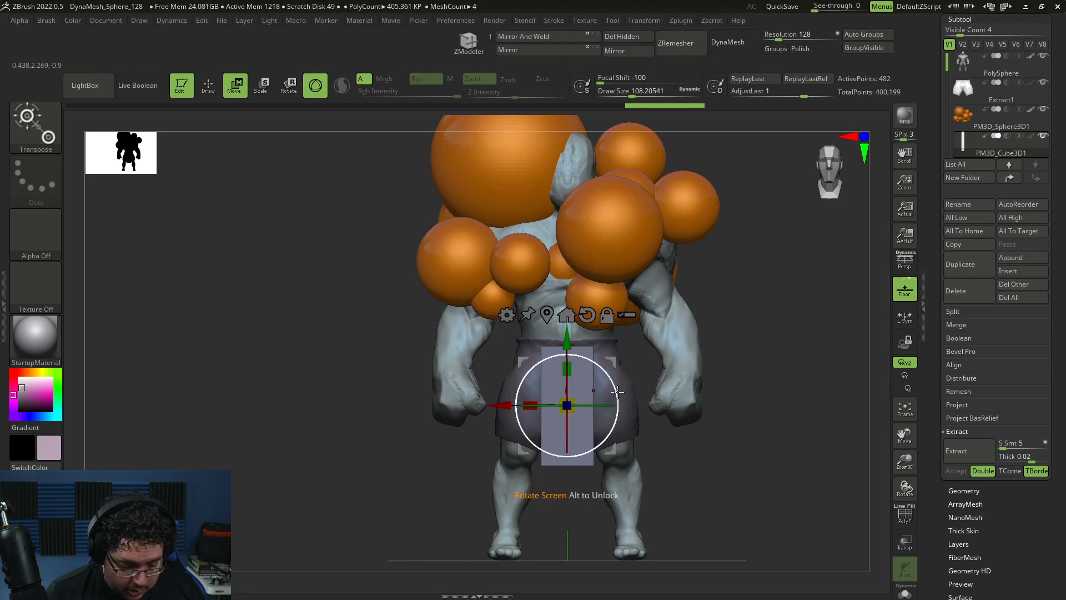
left_click_drag(531, 404, 519, 406)
left_click_drag(564, 343, 563, 340)
key("q")
mouse_move(746, 356)
left_mouse_down()
mouse_move(700, 349)
mouse_move(759, 371)
mouse_move(766, 364)
left_mouse_up()
key("w")
key("e")
key("q")
- Fill the shorts with a muted purple of red 168, green 139 and blue 161 at an RGB intensity of 100
left_click(19, 377)
left_click(608, 404, "alt")
left_click(22, 391)
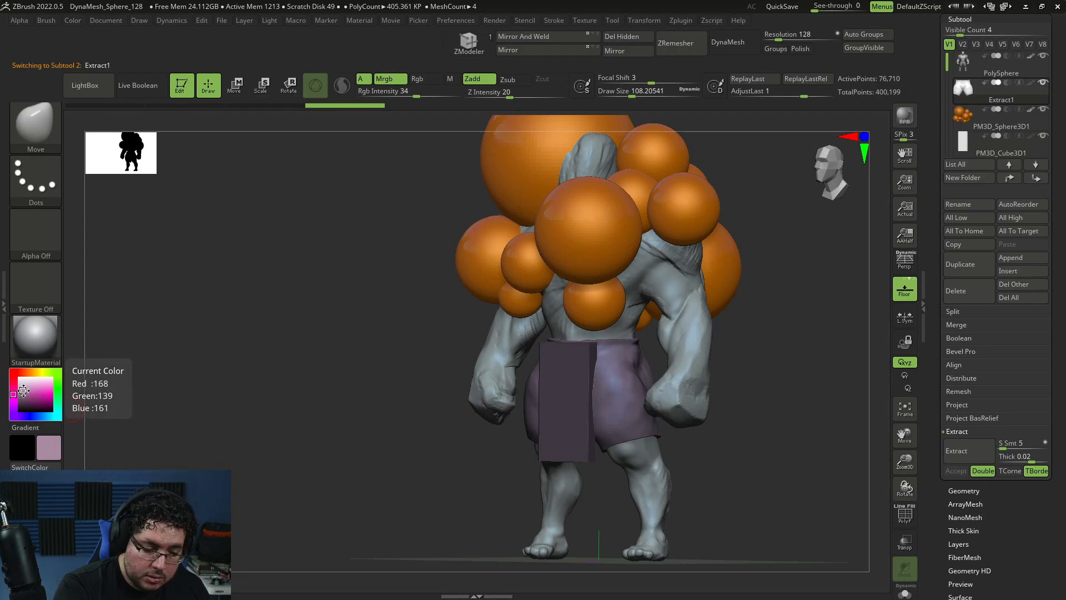
left_click(73, 23)
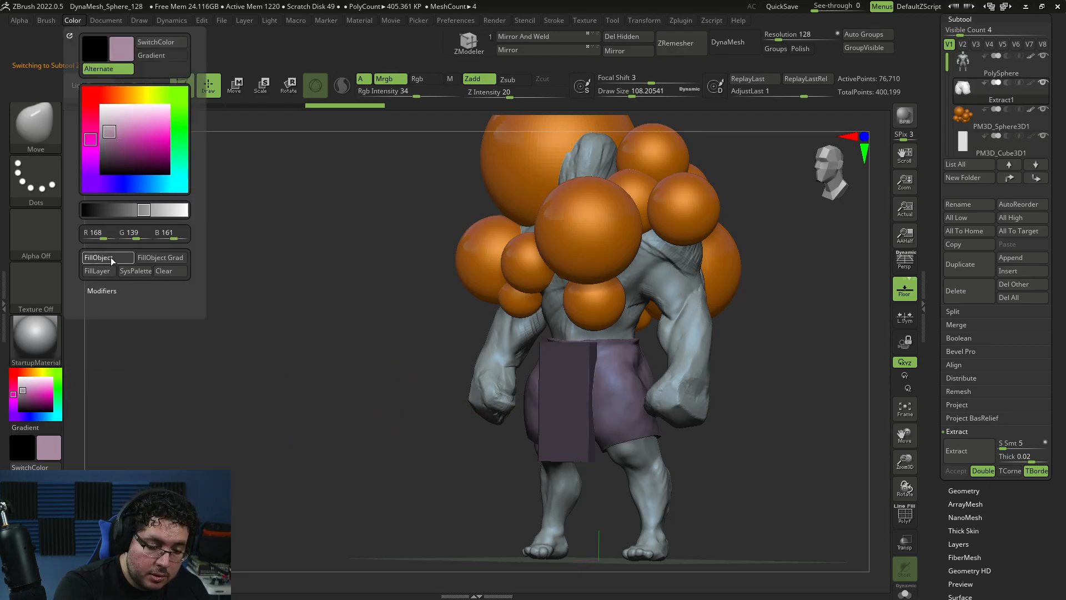
left_click(108, 257)
left_click(458, 94)
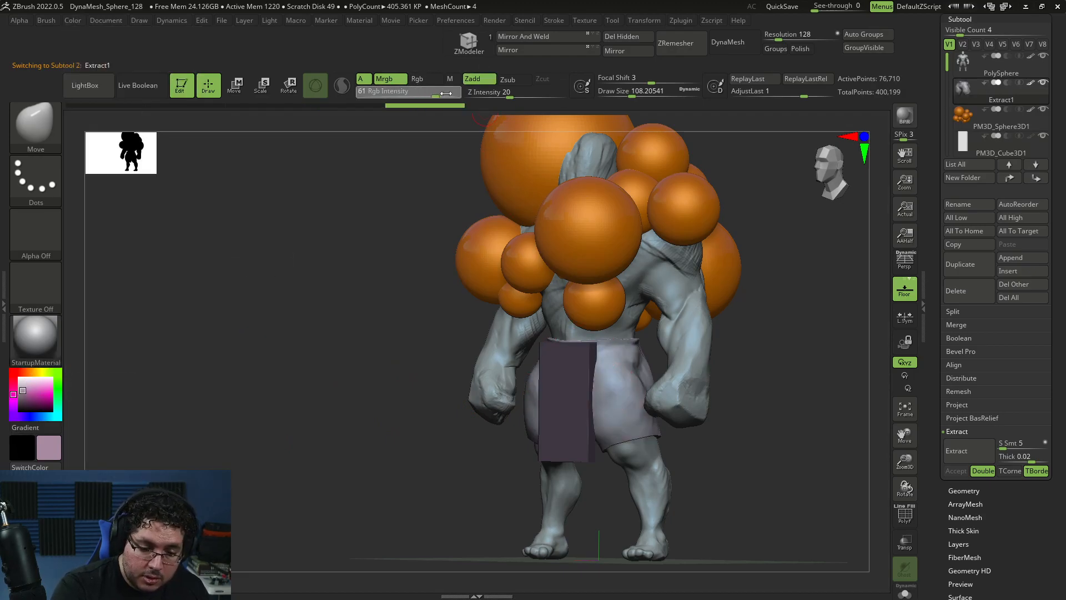
left_click(73, 21)
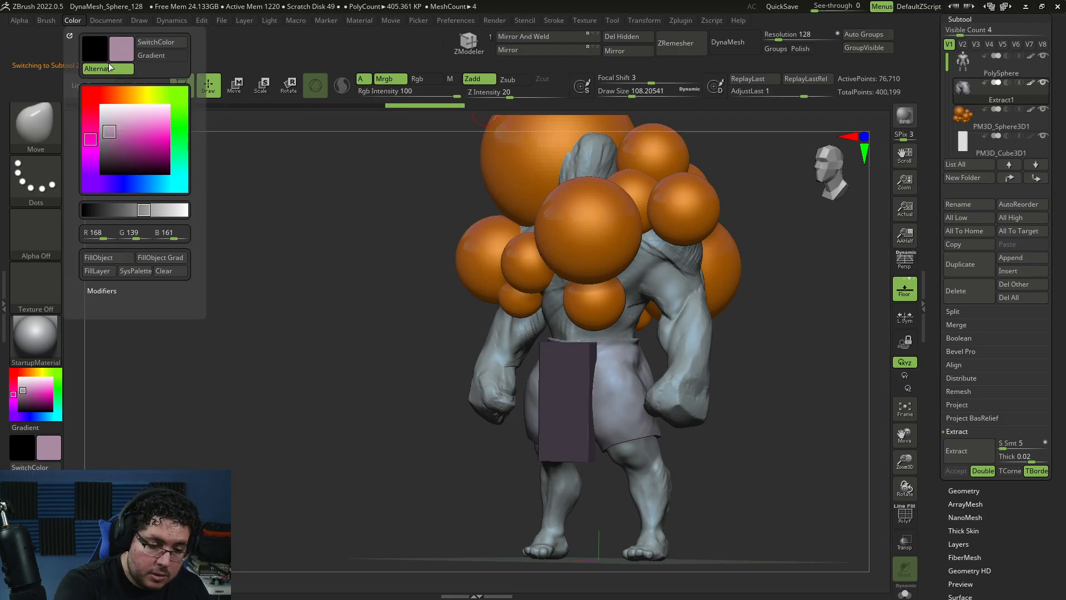
left_click(118, 259)
- Fill the front panel subtool with white, red 255, green 255 and blue 255
left_click(571, 402, "alt")
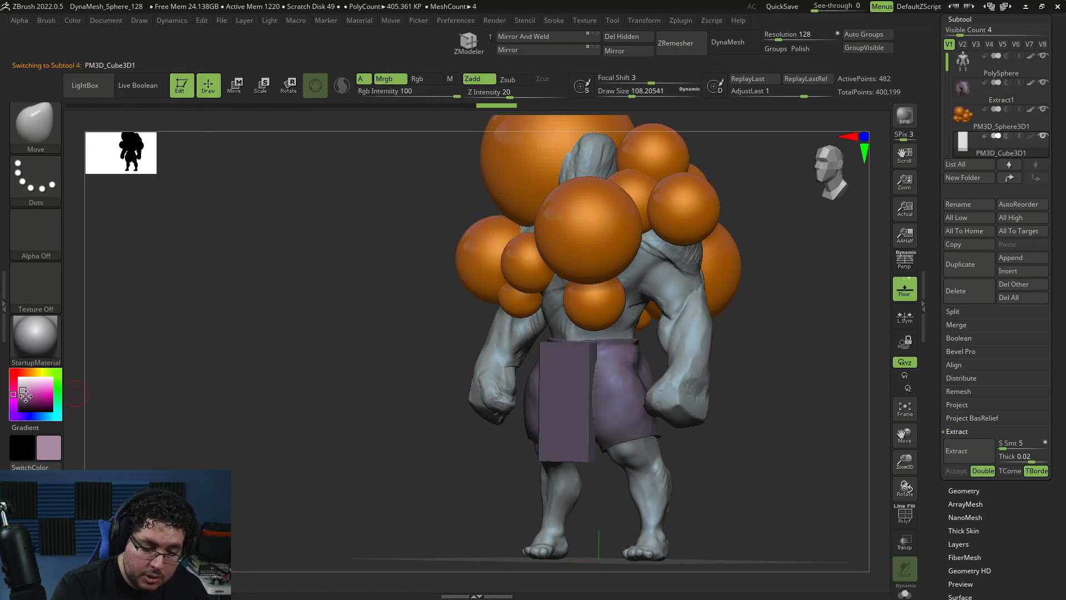
left_click_drag(26, 398, 19, 378)
left_click(73, 21)
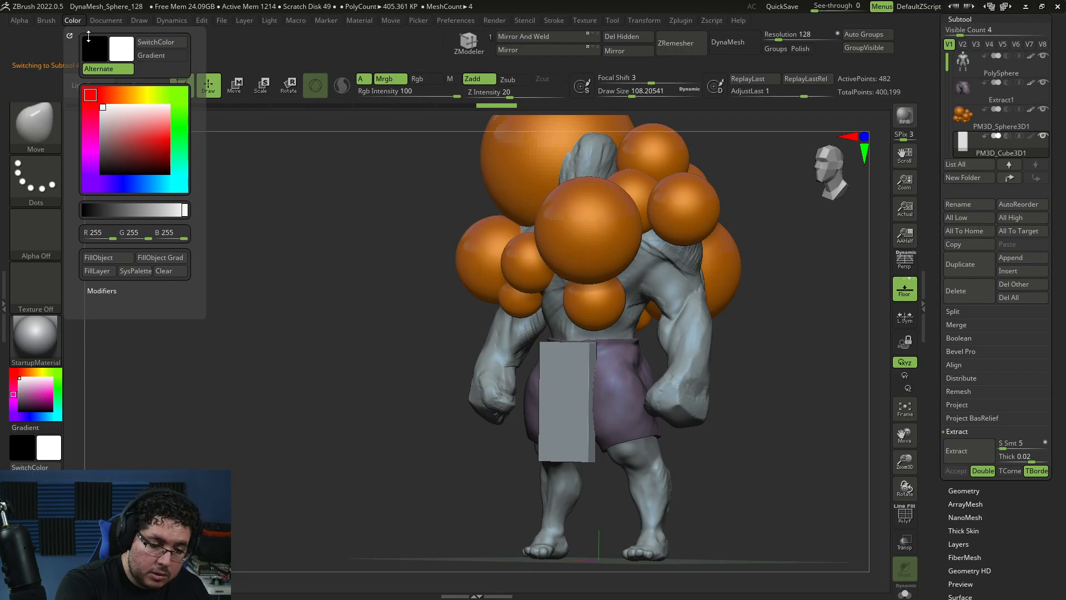
left_click(111, 260)
left_click_drag(728, 432, 755, 455, "shift")
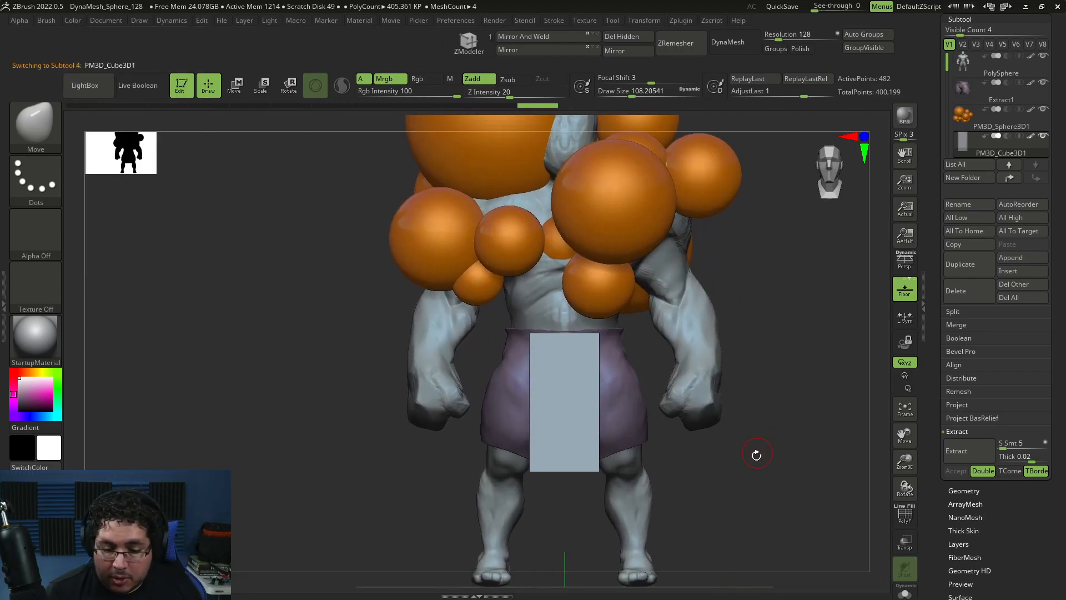
- Check the belt in the reference, and append a cylinder as a new subtool
key("alt+Tab")
key("alt+Tab")
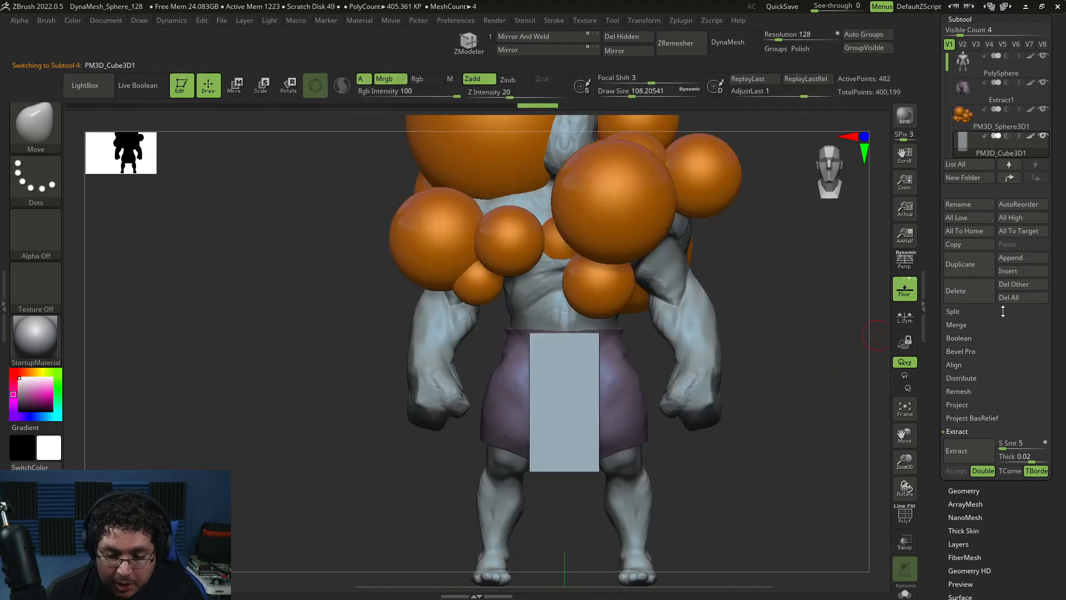
left_click(1024, 265)
left_click(741, 330)
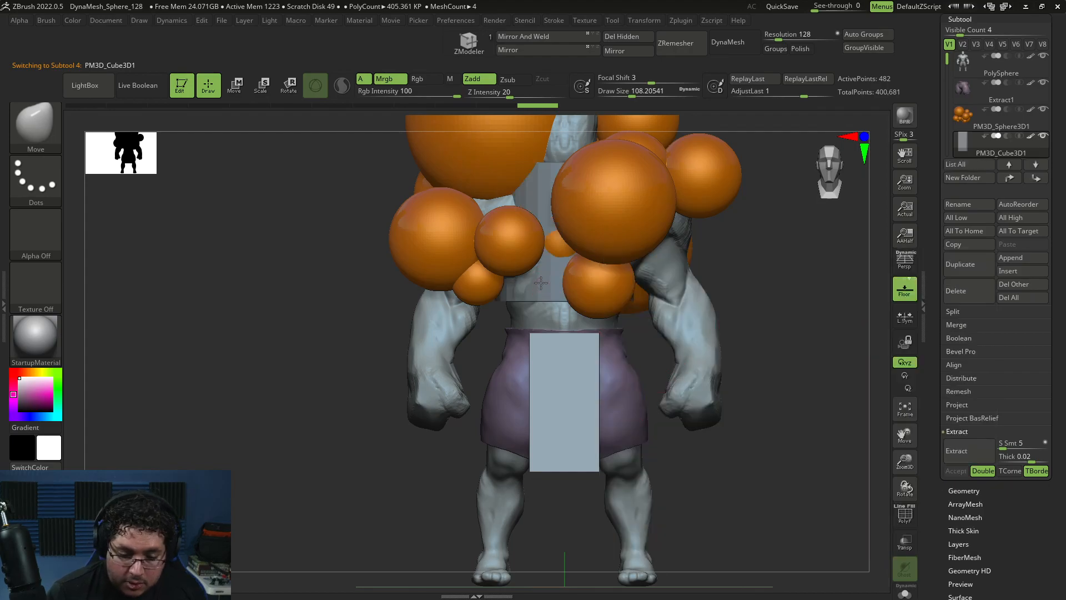
- Lower the cylinder to the waist, flatten it into a belt band, and fit its depth and position around the body
key("r")
left_click_drag(565, 301, 557, 369)
left_click_drag(769, 310, 747, 349)
left_click_drag(561, 289, 561, 297)
mouse_move(550, 371)
left_mouse_down()
mouse_move(537, 396)
mouse_move(544, 384)
left_mouse_up()
left_click_drag(791, 325, 714, 317, "shift")
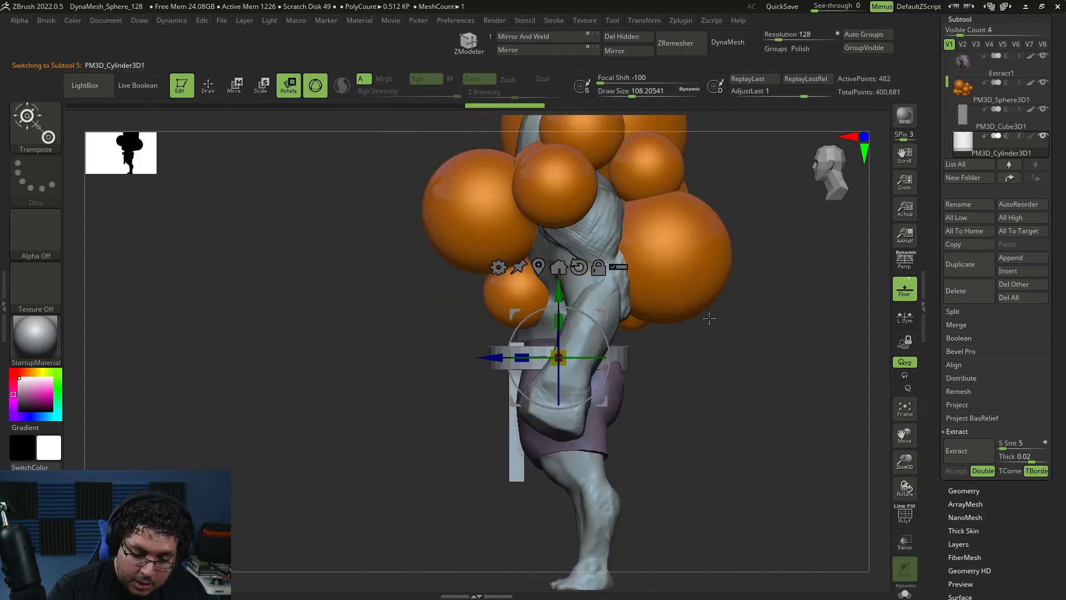
left_click_drag(528, 365, 516, 364)
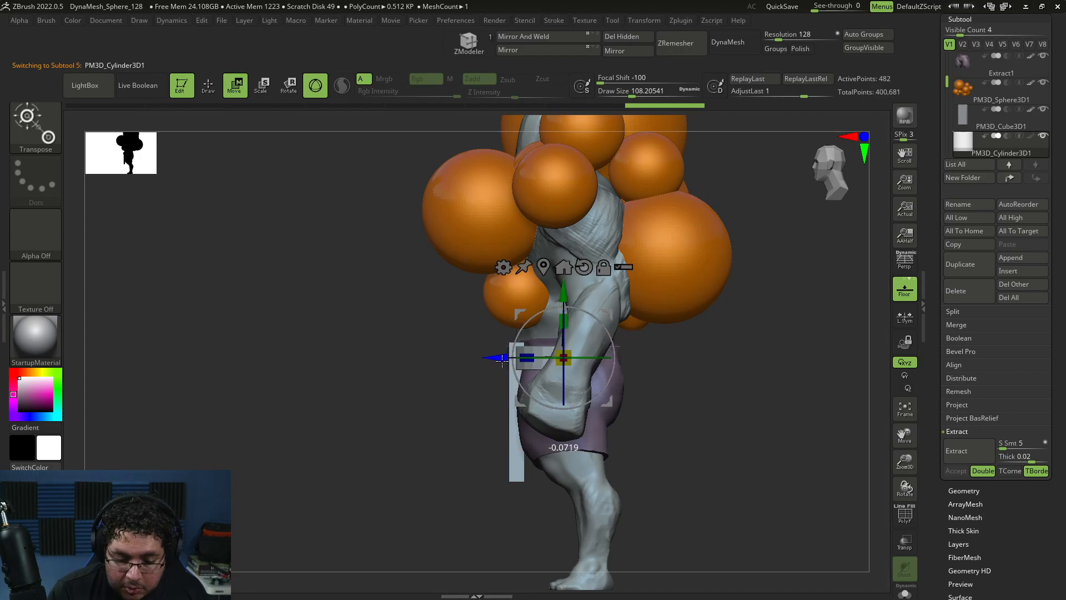
key("q")
mouse_move(678, 369)
left_mouse_down("shift")
mouse_move(780, 364)
mouse_move(743, 376)
mouse_move(756, 415)
left_mouse_up("shift")
- Compare the belt with the reference, and fill it with a dark reddish brown of red 104, green 60 and blue 58
key("alt+Tab")
key("alt+Tab")
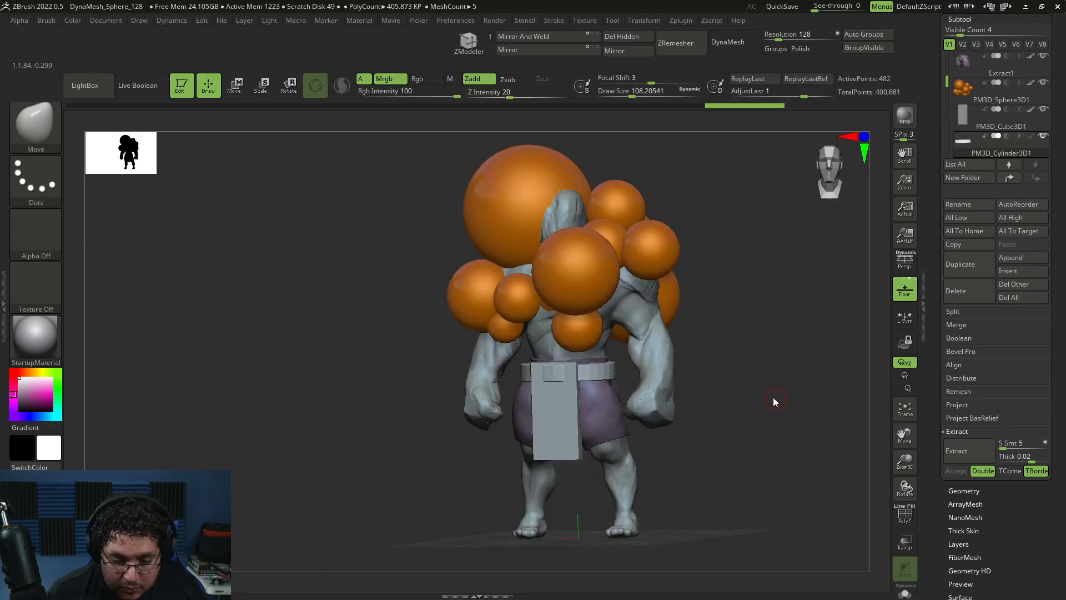
key("alt+Tab")
key("alt+Tab")
key("alt+Tab")
key("alt+Tab")
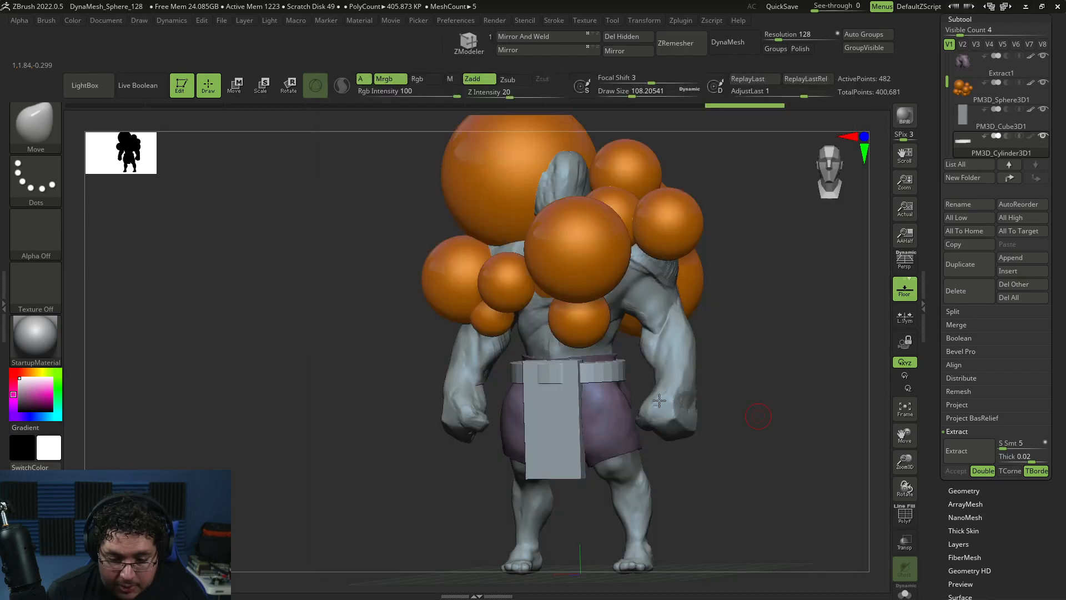
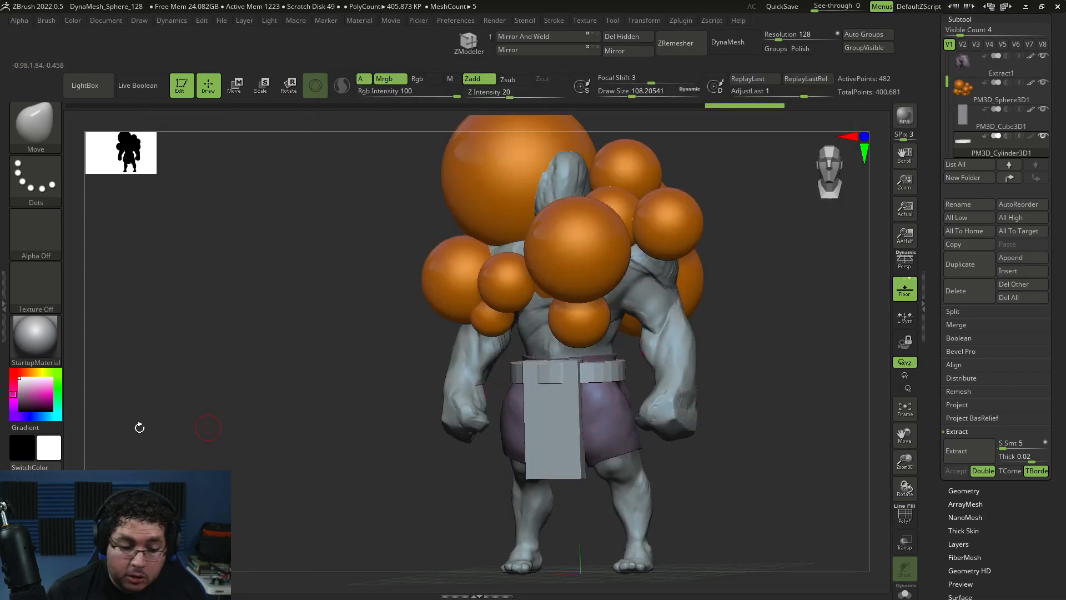
left_click(18, 372)
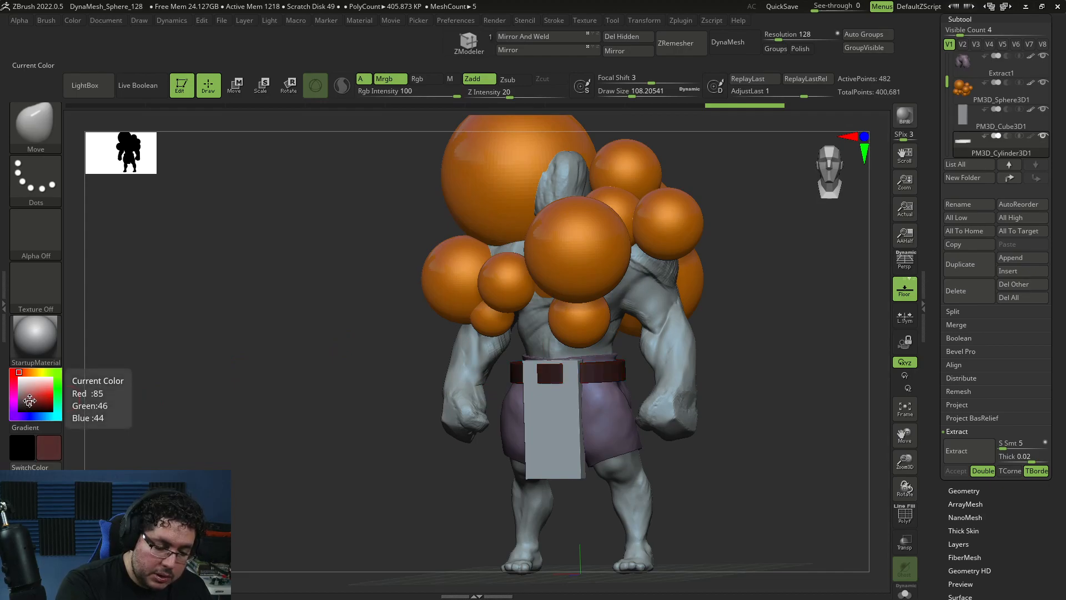
left_click(33, 396)
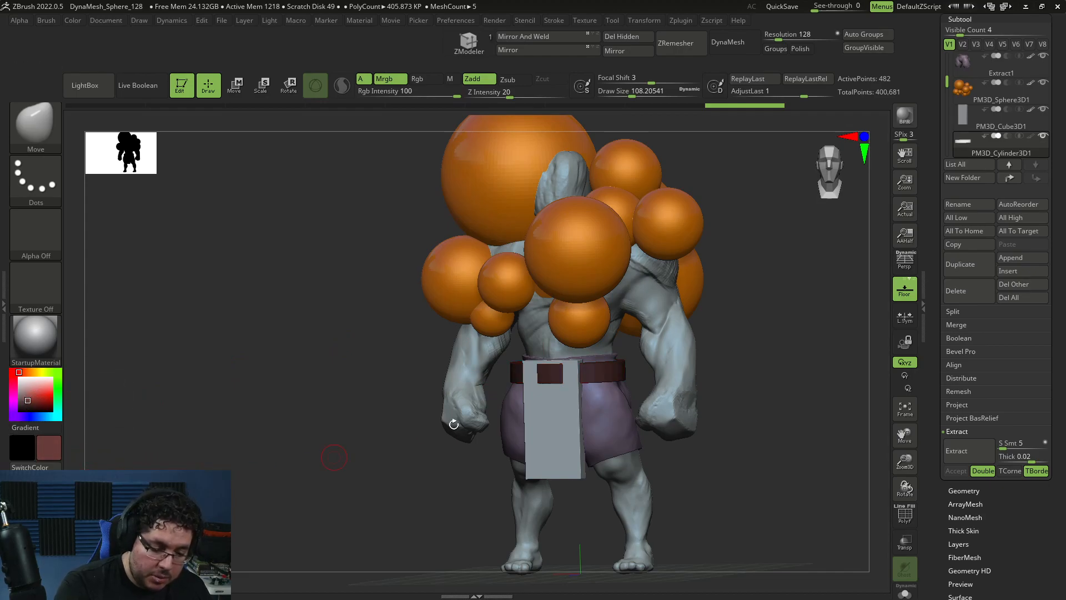
left_click_drag(737, 396, 752, 410)
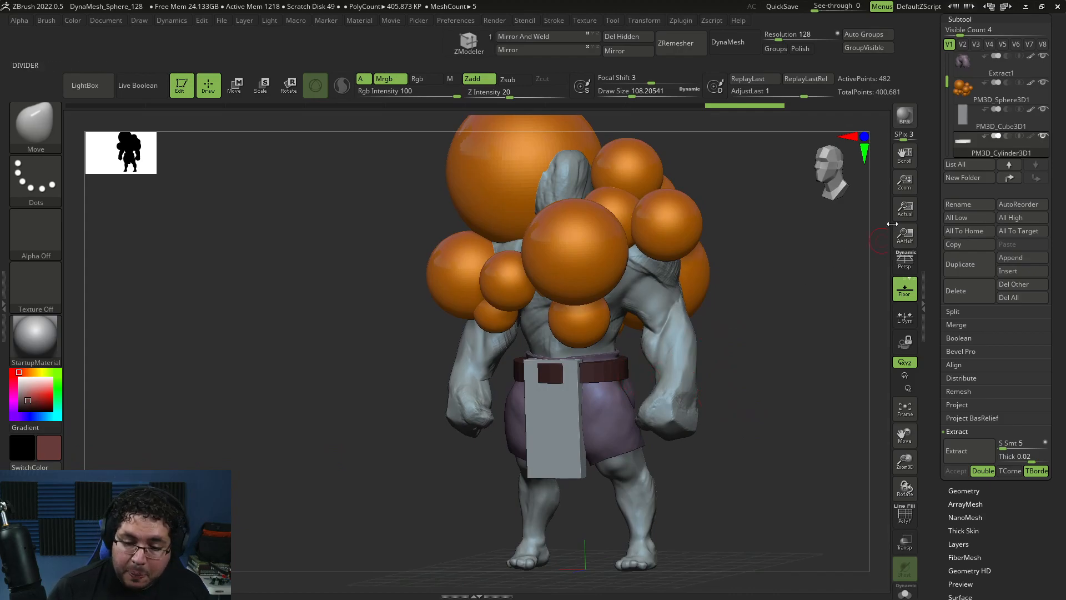
left_click(75, 22)
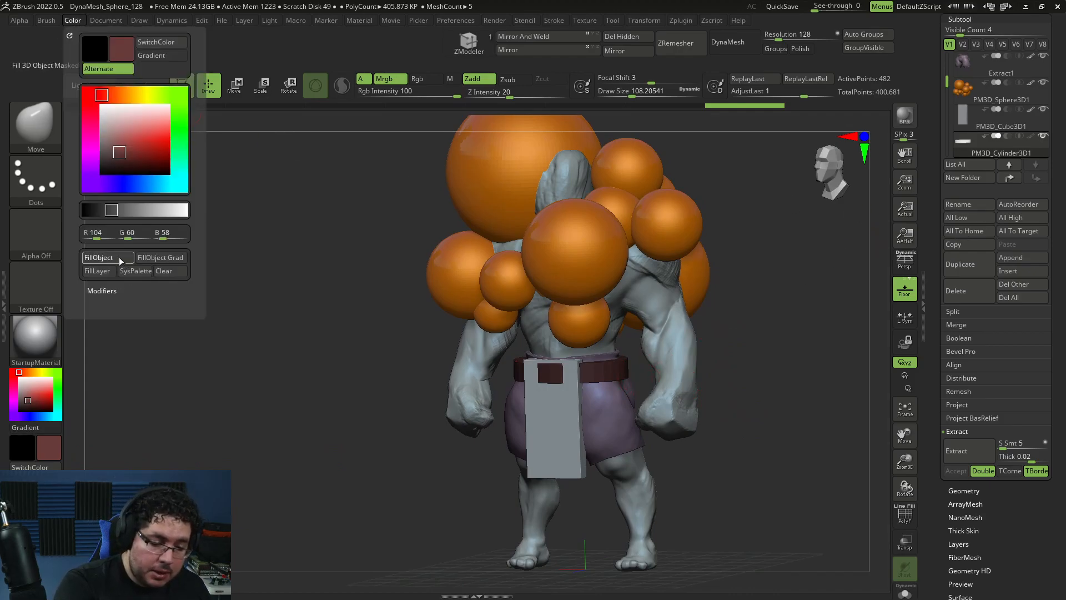
left_click(119, 257)
- Select the front cloth panel and push its upper part back behind the belt using the Move brush with a draw size of about 331
left_click_drag(757, 400, 827, 399)
key("alt+Tab")
key("alt+Tab")
mouse_move(816, 401)
left_mouse_down("alt")
mouse_move(801, 460)
mouse_move(827, 489)
left_mouse_up("alt")
key("b")
key("m")
key("v")
key("space")
left_click_drag(547, 362, 563, 362)
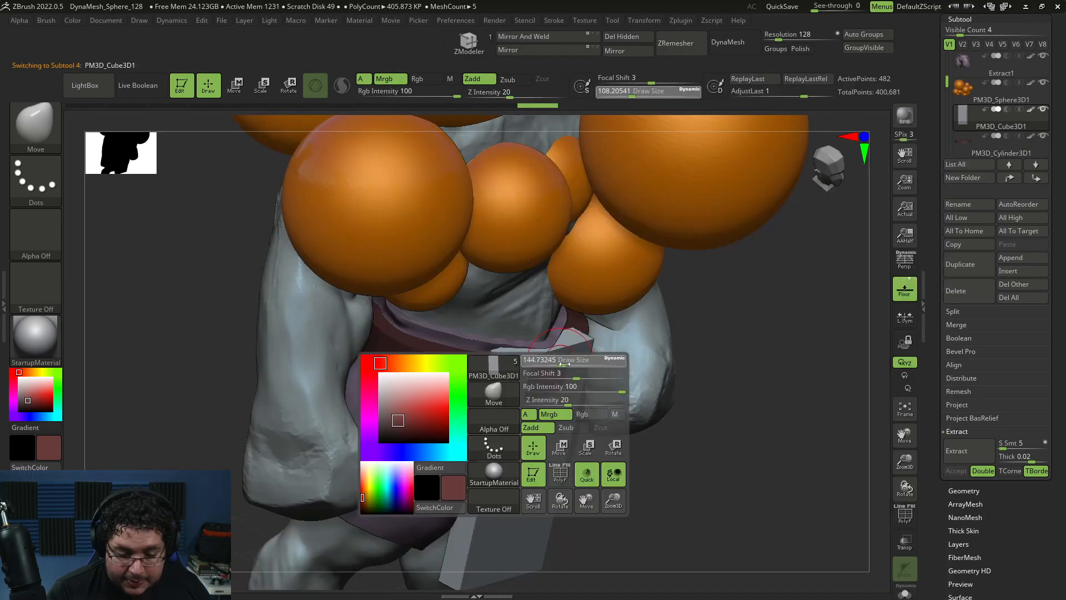
key("space")
left_click_drag(512, 384, 518, 384)
left_click_drag(694, 356, 719, 344)
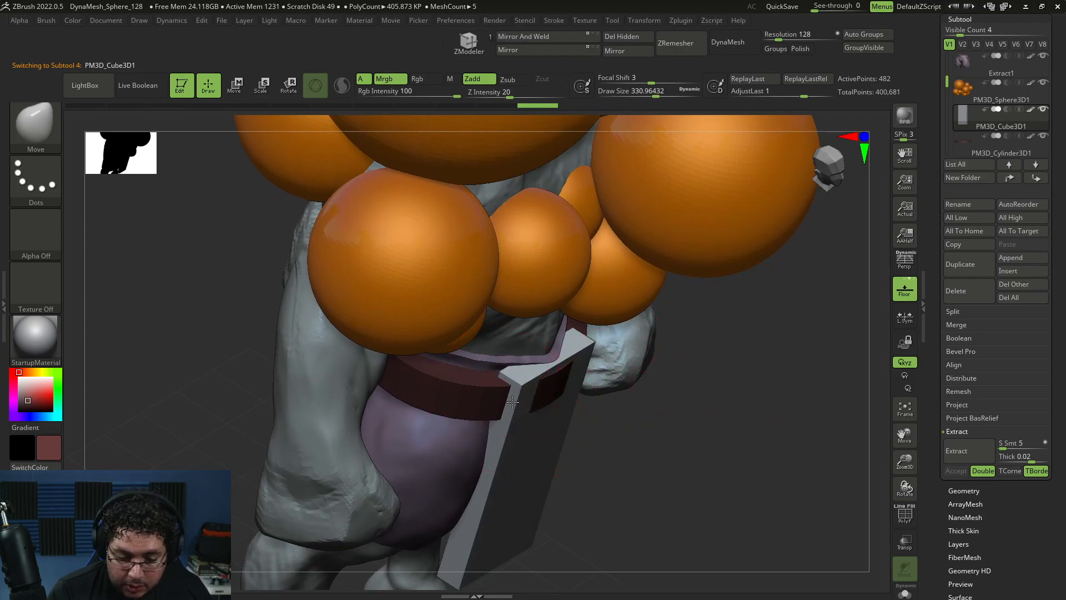
key("ctrl+z")
left_click_drag(504, 396, 493, 394)
key("ctrl+z")
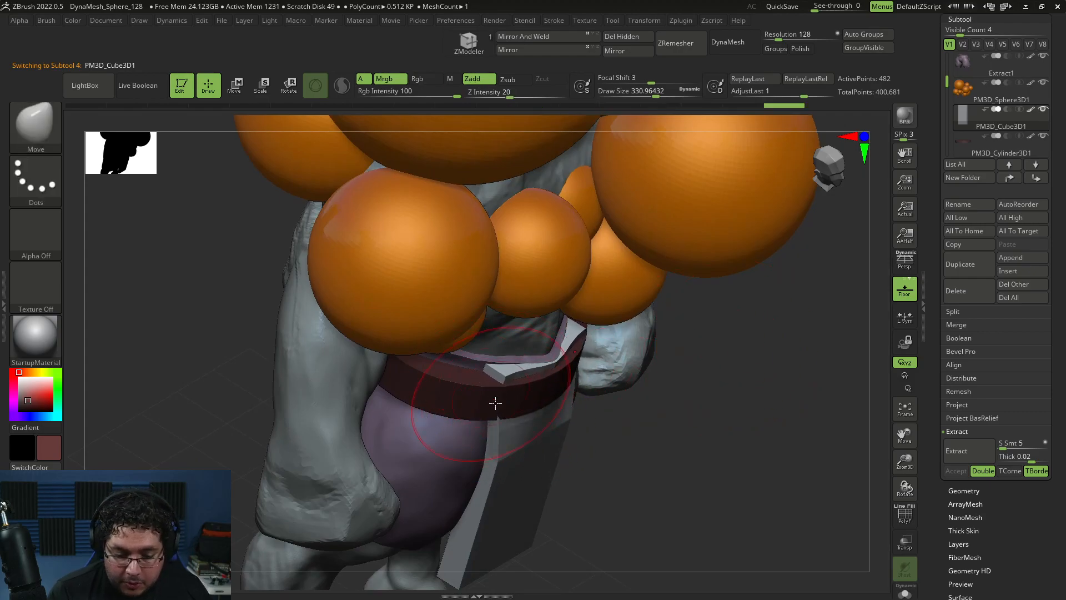
- Tuck the rest of the cloth panel under the belt, and widen and raise its upper edge above the belt
left_click_drag(613, 458, 494, 413)
left_click_drag(576, 428, 529, 391)
left_click_drag(724, 439, 690, 430)
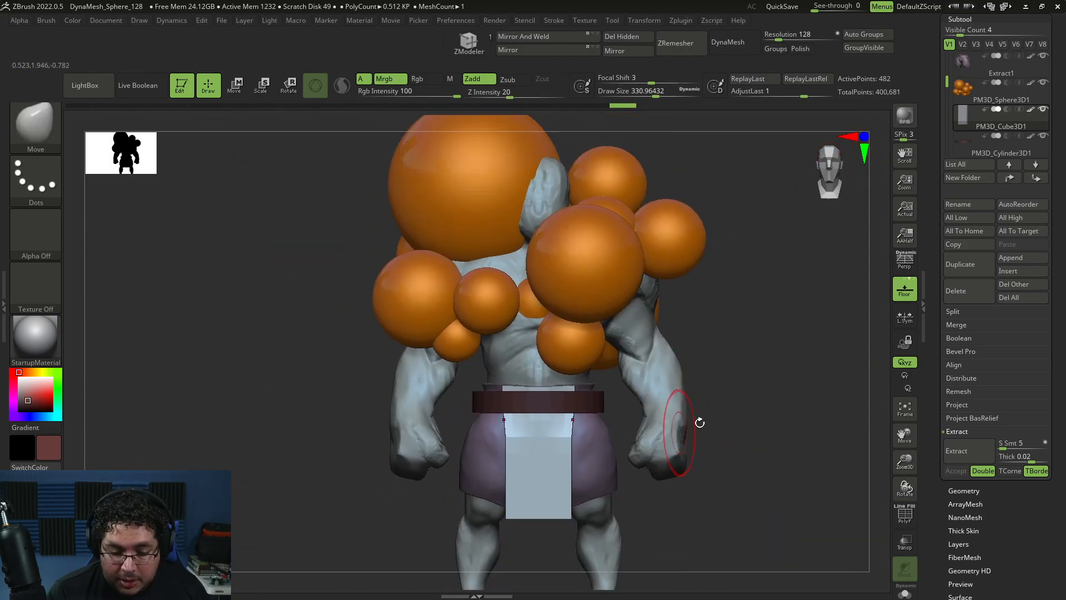
left_click_drag(531, 383, 519, 379)
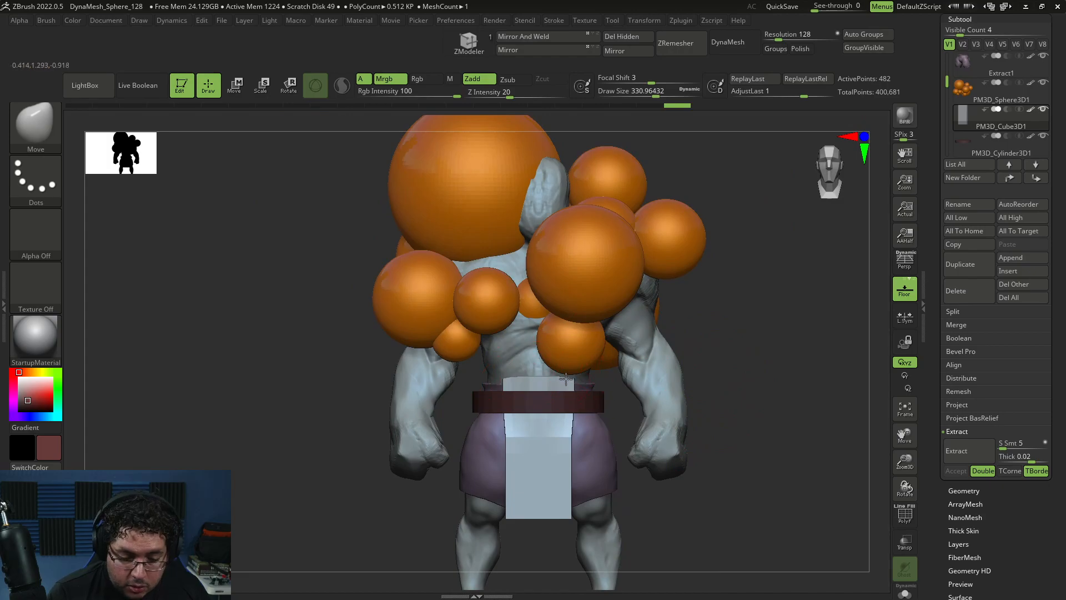
- Following the reference, pull the cloth panel's lower end into a central point and flare its lower sides outward
key("alt+Tab")
key("alt+Tab")
left_click_drag(533, 500, 550, 506)
key("alt+Tab")
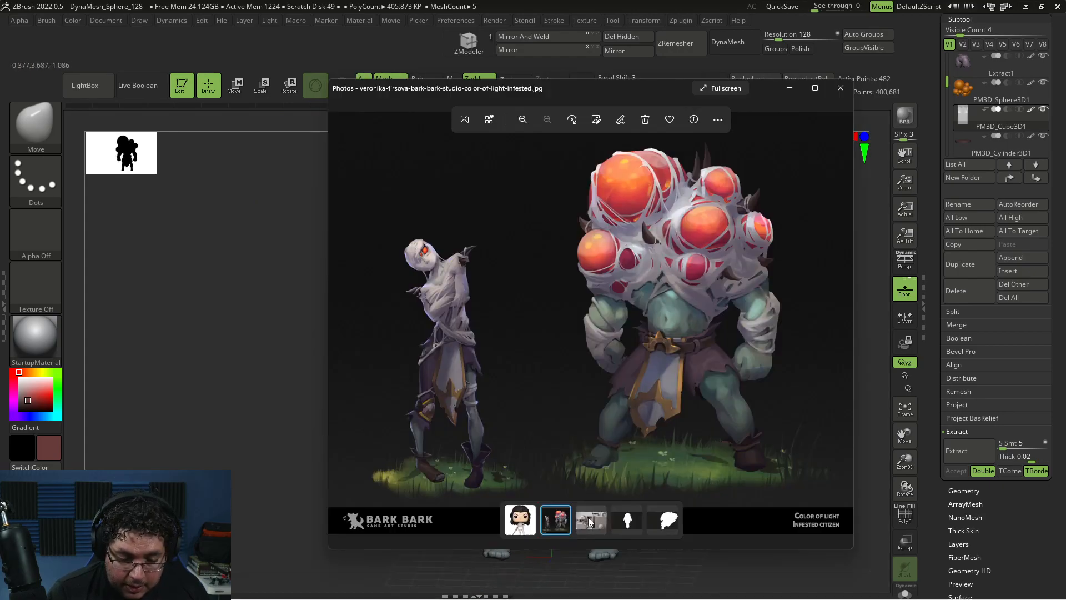
key("alt+Tab")
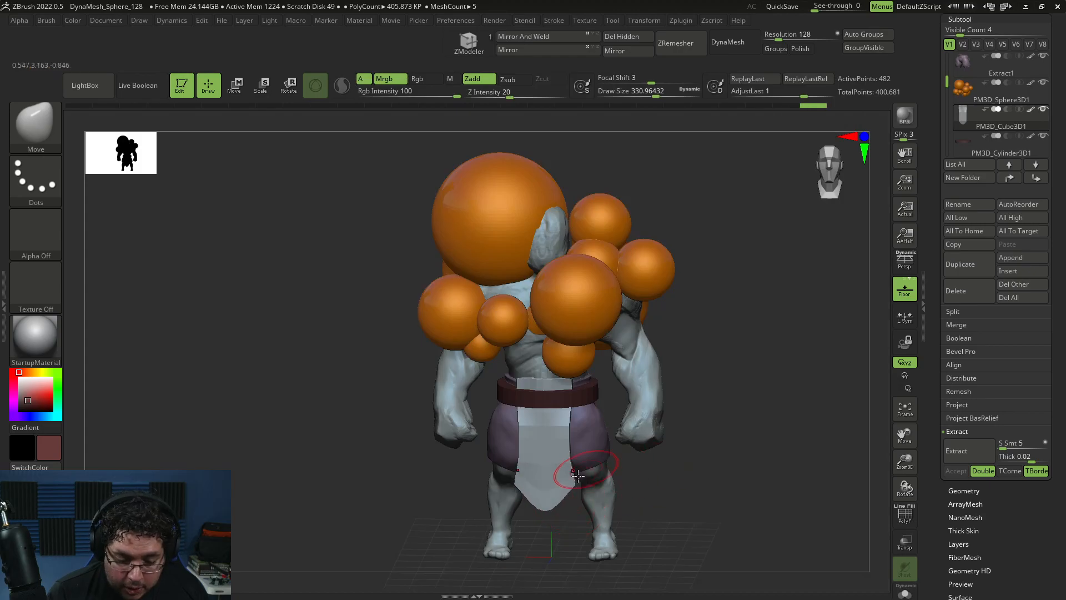
left_click_drag(659, 457, 701, 344)
left_click_drag(680, 380, 712, 366, "alt")
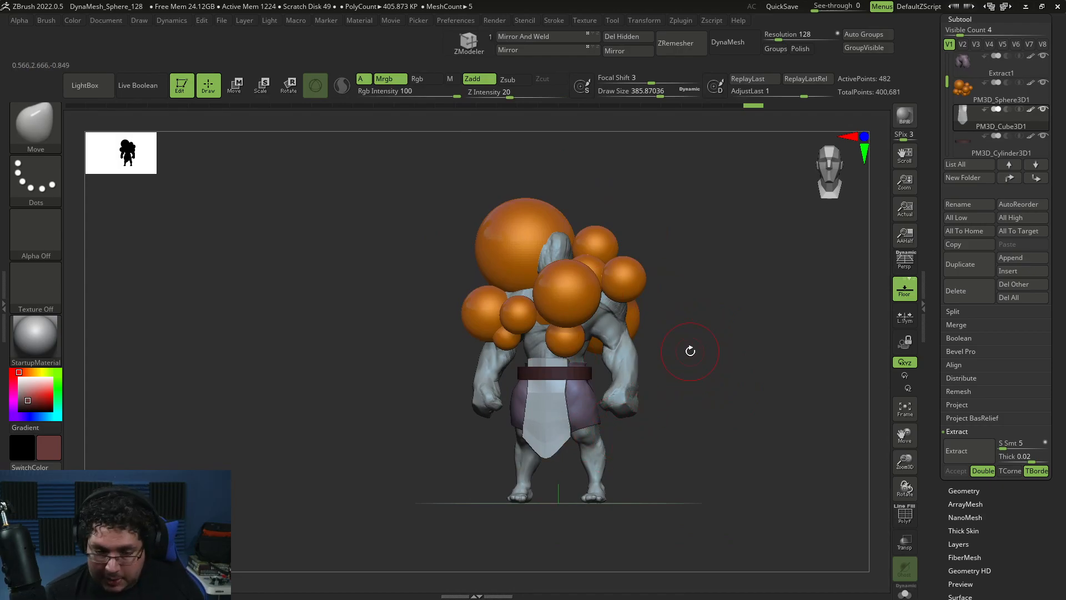
- Reshape the side and upper part of the front cloth panel with the Move brush at a draw size of about 251
left_click(624, 374, "alt")
left_click_drag(647, 300, 517, 451, "alt")
right_click_drag(517, 451, 532, 428, "alt")
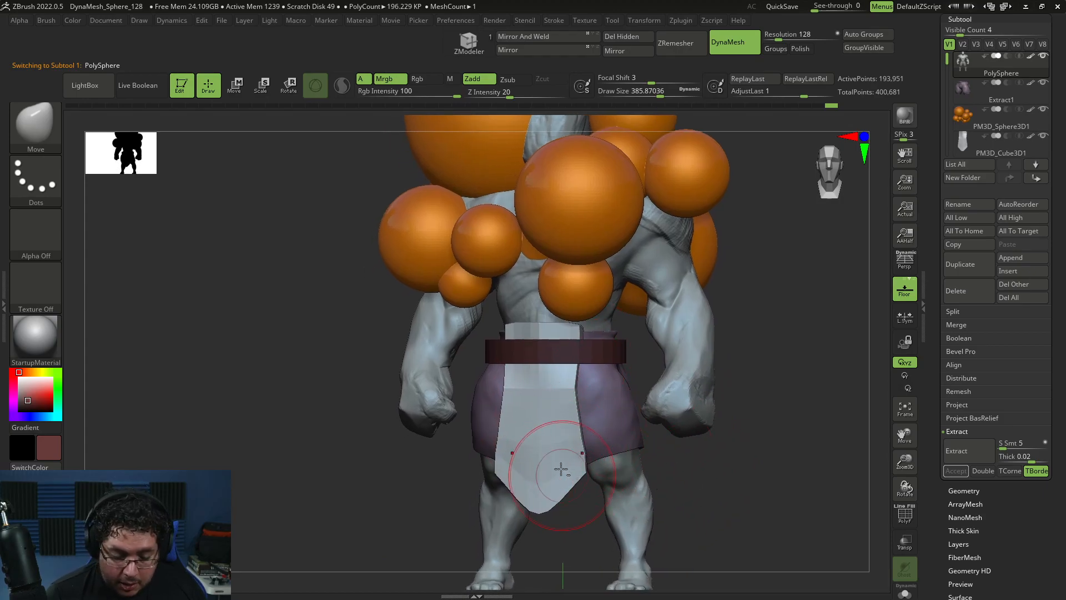
key("b")
key("m")
key("v")
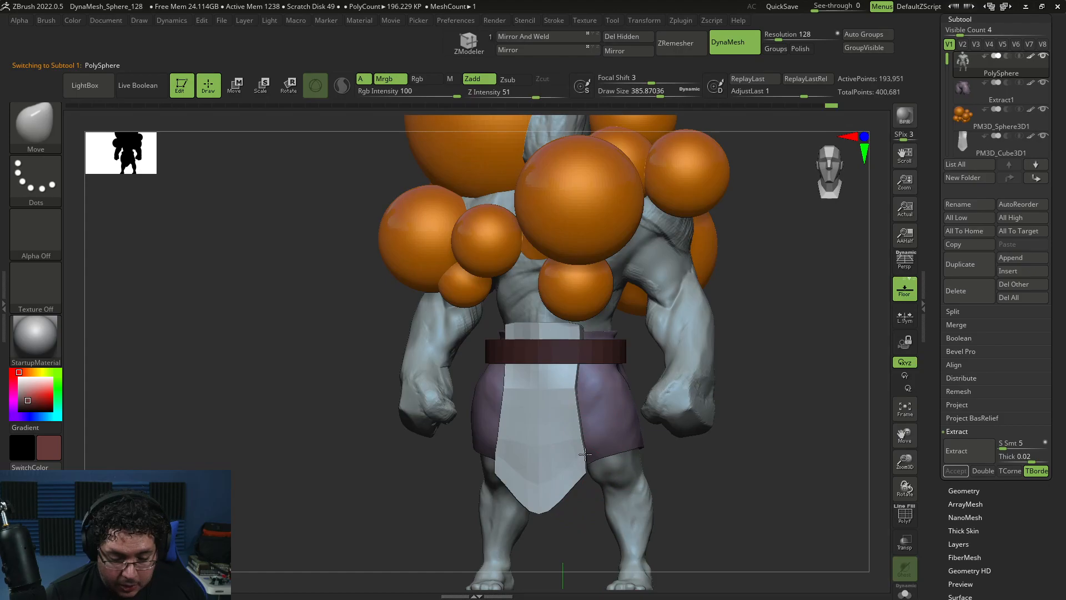
left_click(581, 466, "alt")
left_click_drag(585, 458, 582, 396)
key("space")
left_click(578, 378)
left_click_drag(753, 463, 730, 452, "alt")
- Compare the clothing and belt area of the blockout with the reference image
key("alt+Tab")
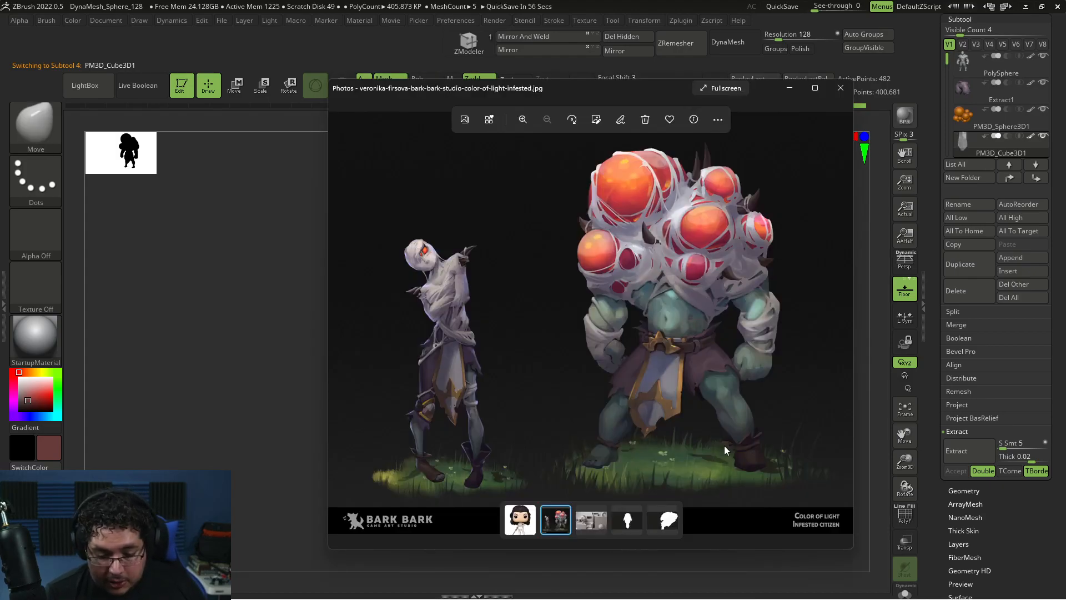
key("alt+Tab")
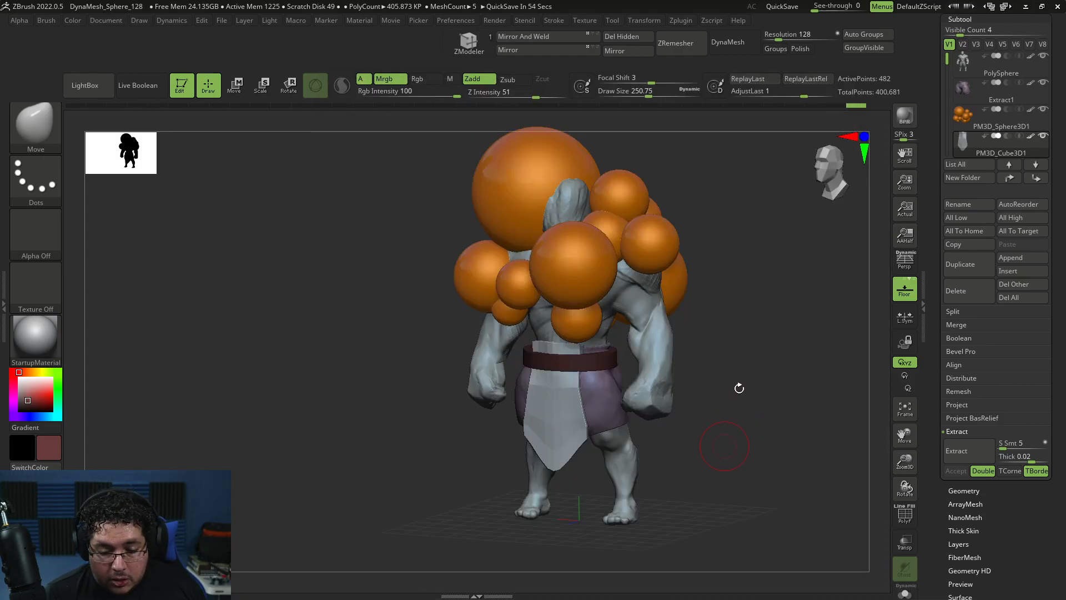
key("alt+Tab")
key("alt+Tab")
key("alt+Tab")
key("alt+Tab")
key("alt+Tab")
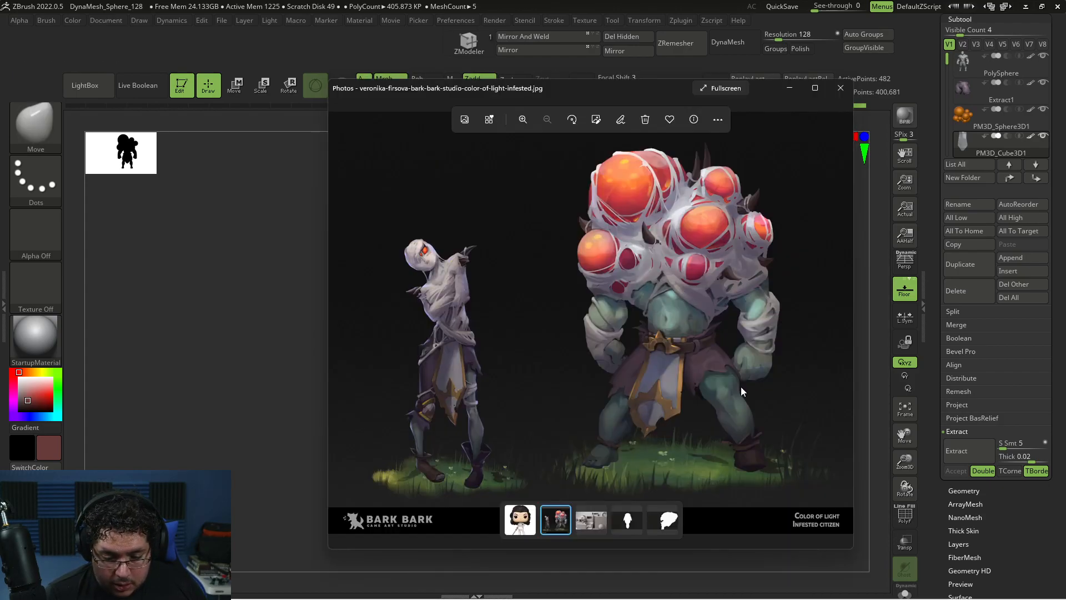
key("alt+Tab")
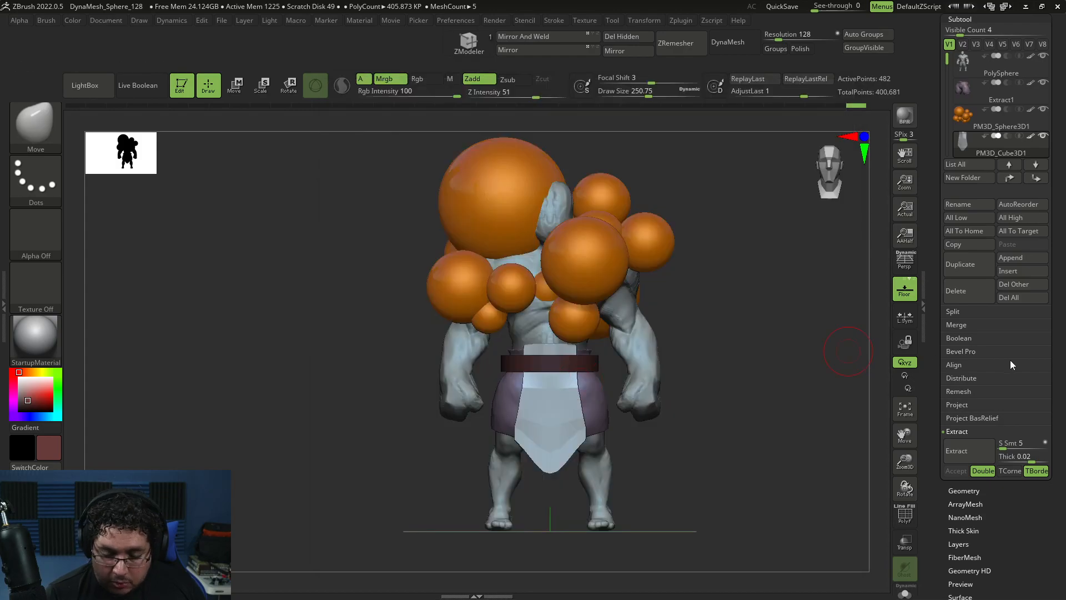
- Append a cylinder, turn its flat face forward, and move it in front of the belt at a reduced size for a buckle
left_click(1019, 258)
left_click(692, 280)
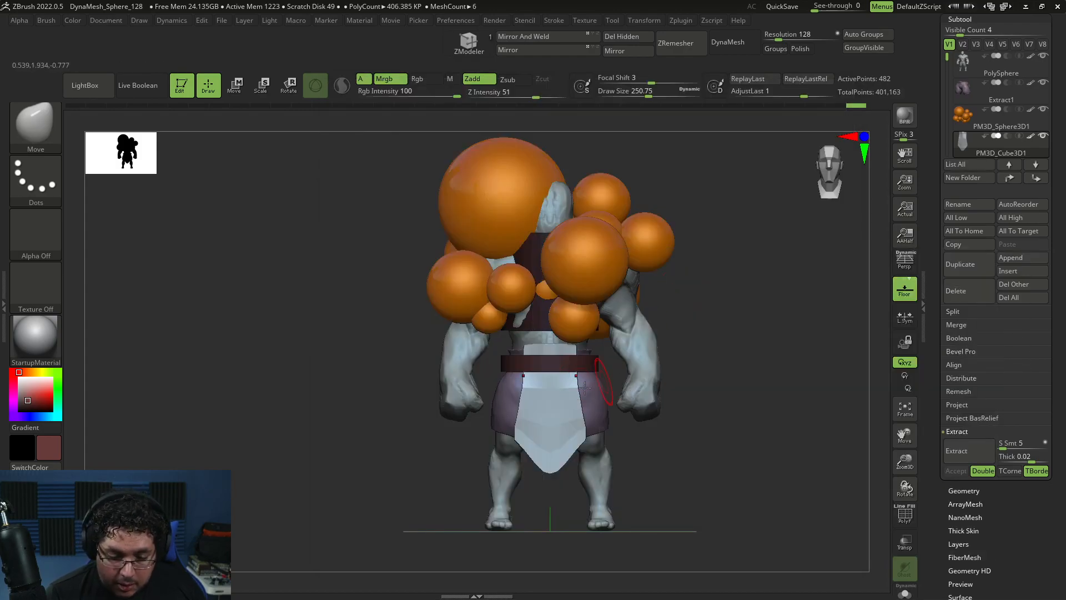
key("w")
left_click_drag(721, 311, 650, 310)
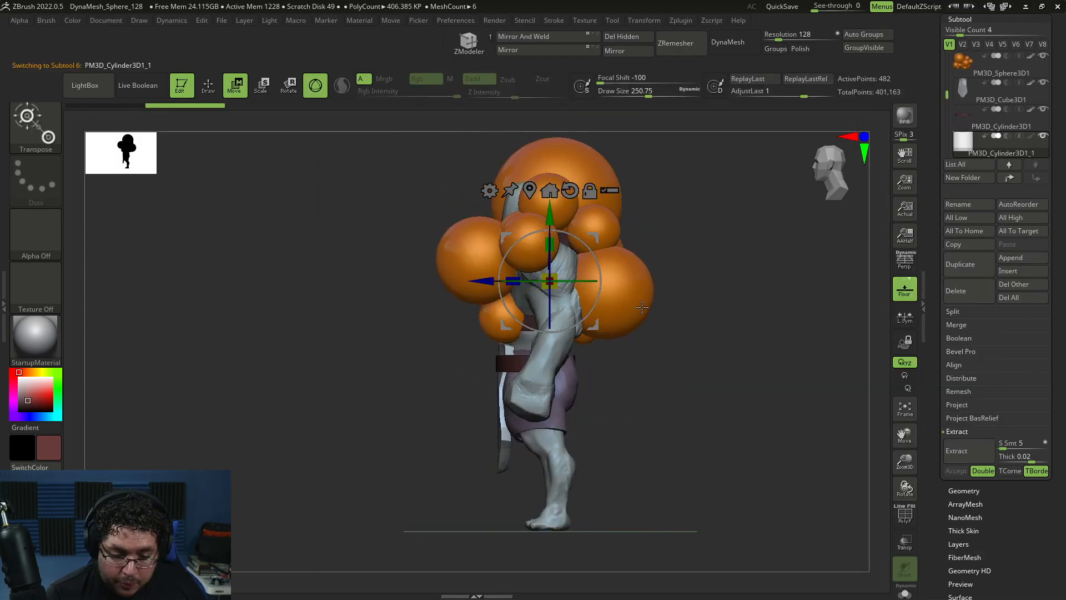
left_click_drag(488, 282, 442, 282)
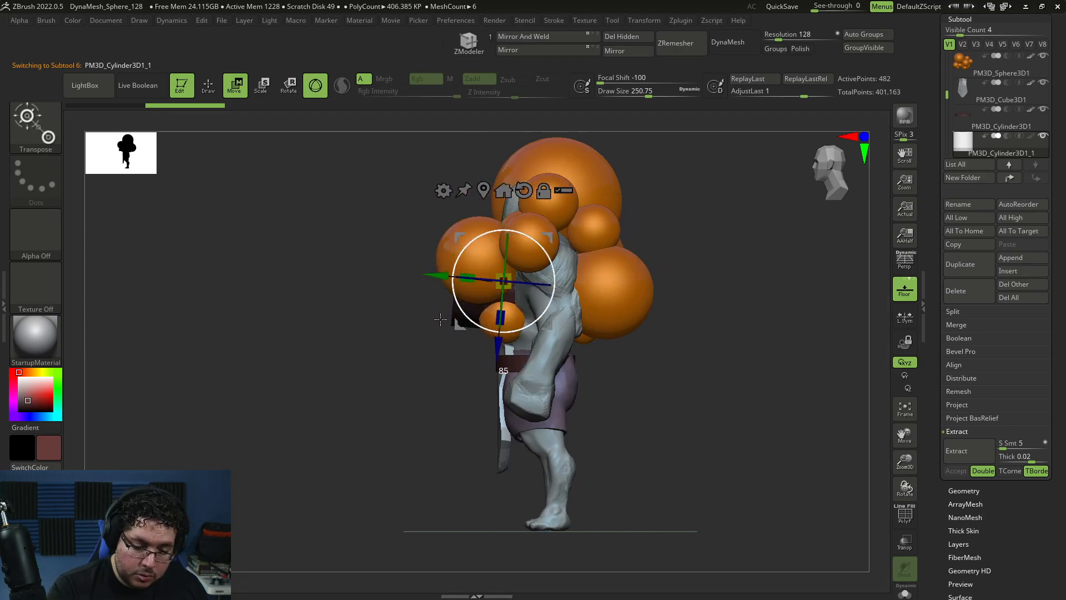
left_click_drag(502, 341, 497, 425)
left_click_drag(495, 363, 426, 377)
- Adjust the buckle disc's thickness and move it back so it rests against the front of the belt
right_click_drag(458, 373, 542, 426, "ctrl")
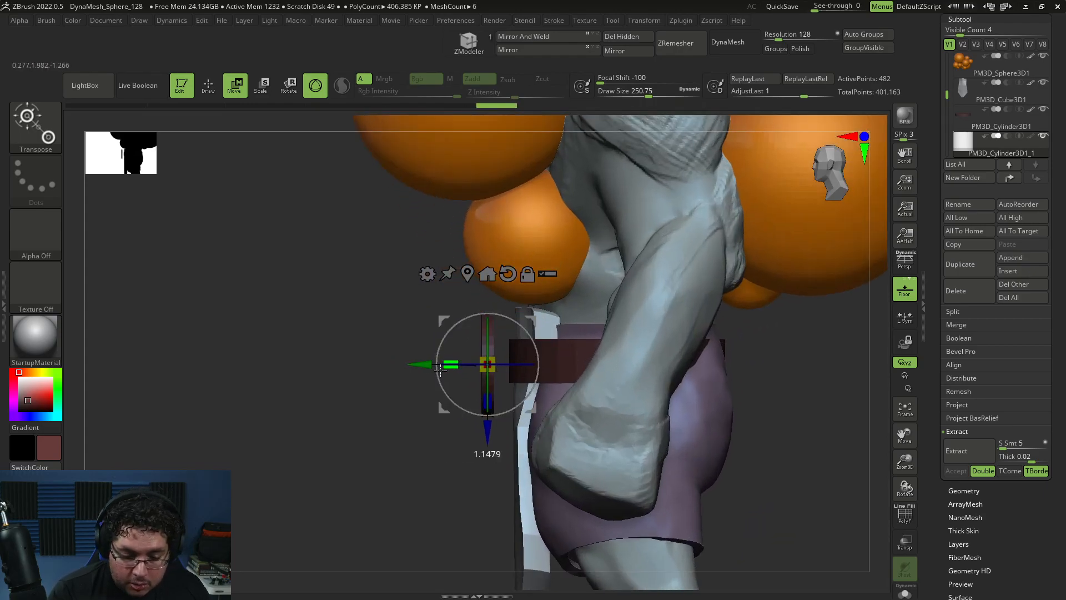
left_click_drag(420, 365, 437, 366)
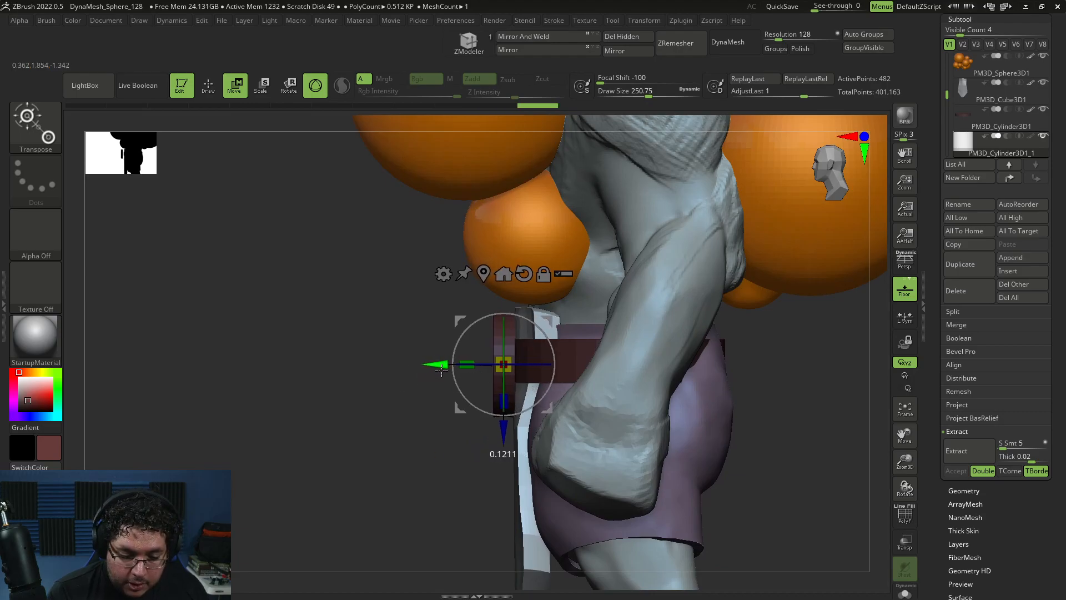
right_click_drag(444, 422, 739, 477)
key("q")
right_click_drag(801, 504, 808, 483, "ctrl")
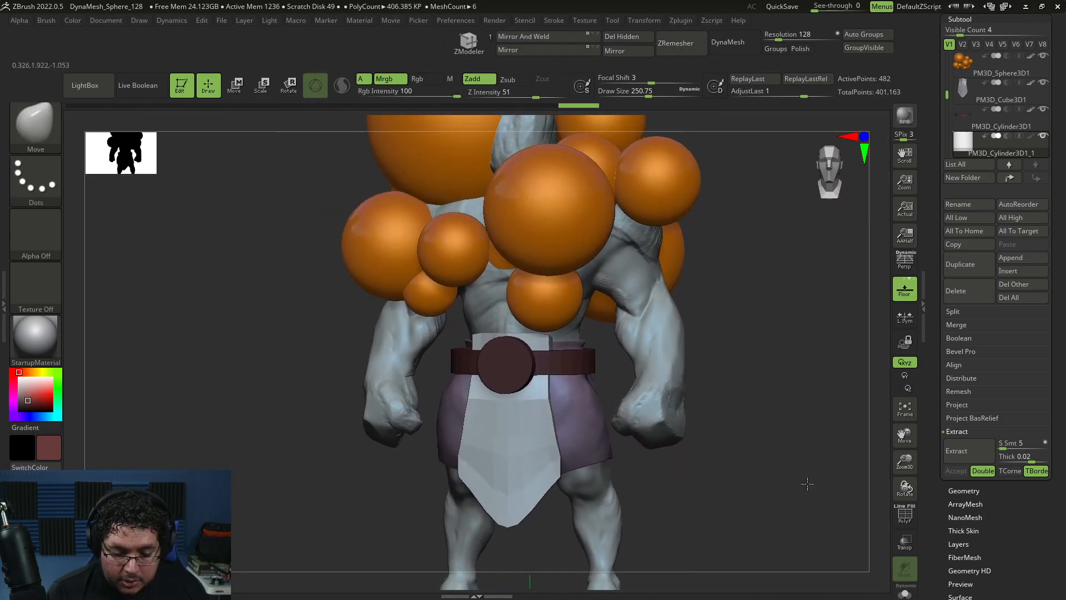
- Fill the buckle disc with a golden colour of red 236, green 175 and blue 88
left_click(40, 372)
left_click(43, 387)
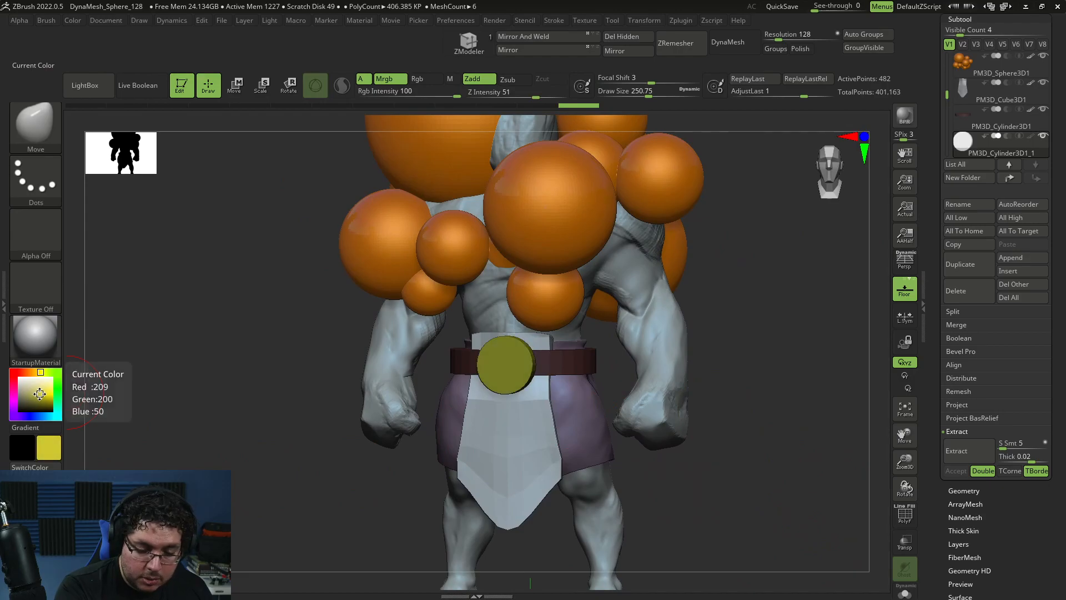
left_click(32, 372)
left_click(49, 395)
left_click(46, 387)
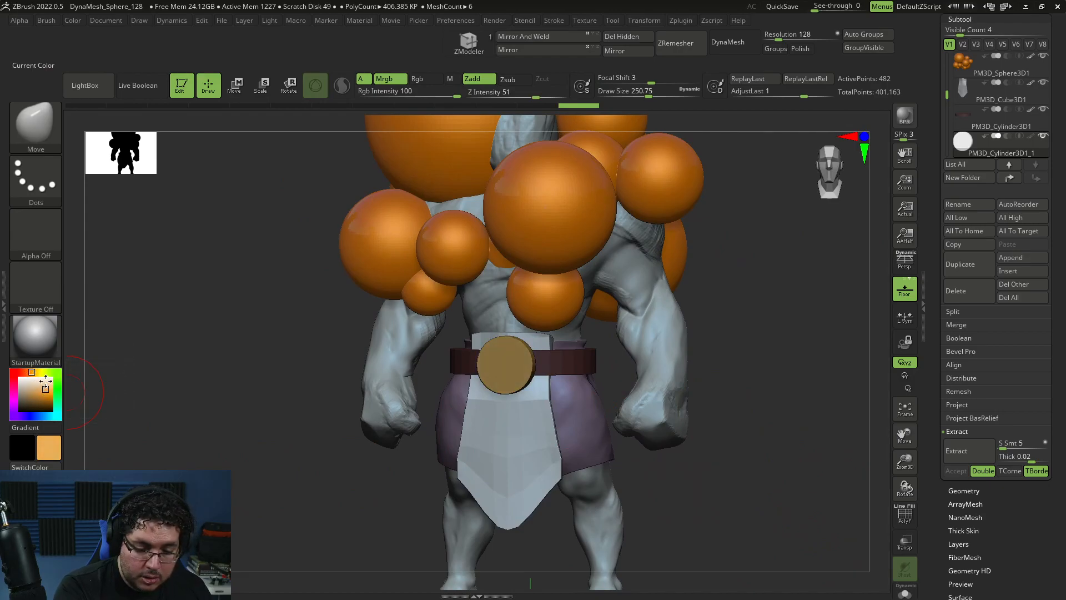
left_click(72, 24)
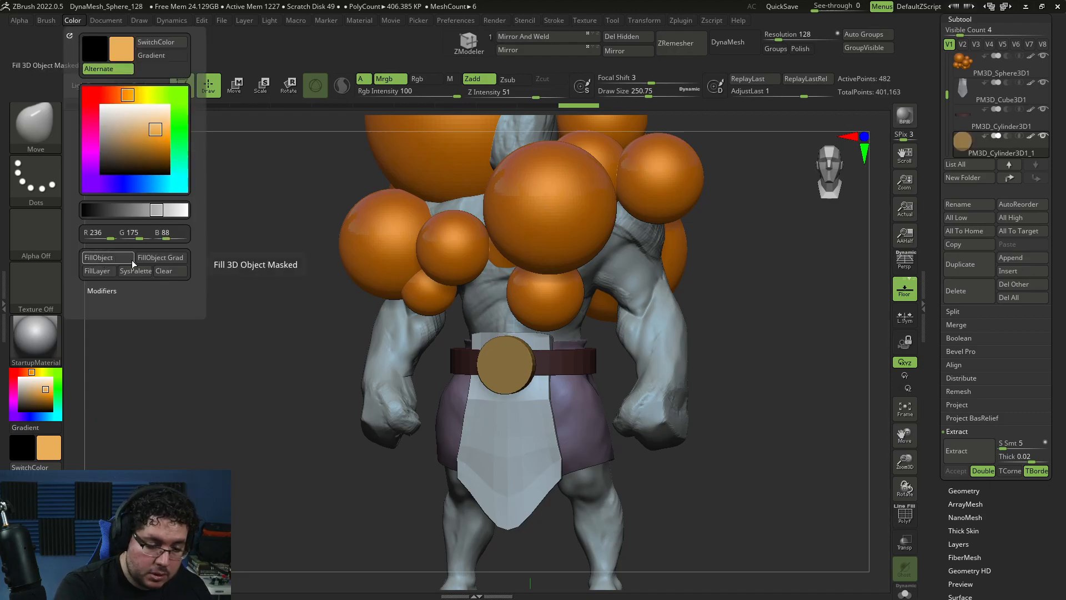
- Compare the buckle, the cloth panel and the feet with the reference image
left_click_drag(749, 376, 704, 409)
mouse_move(694, 370)
left_mouse_down()
mouse_move(711, 389)
mouse_move(737, 365)
mouse_move(725, 376)
mouse_move(695, 370)
mouse_move(709, 369)
left_mouse_up()
key("alt+Tab")
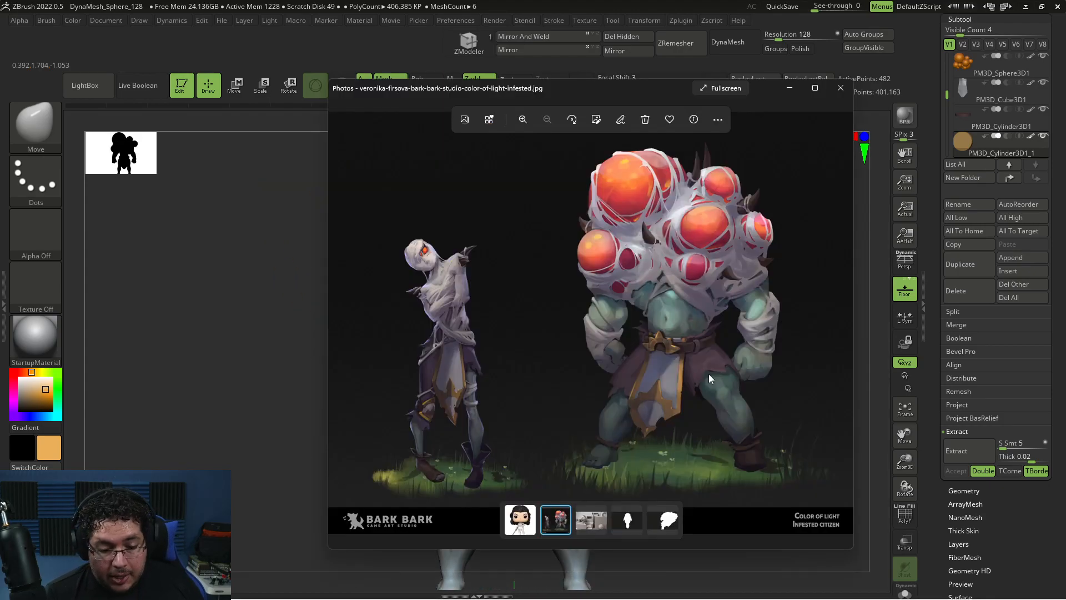
key("alt+Tab")
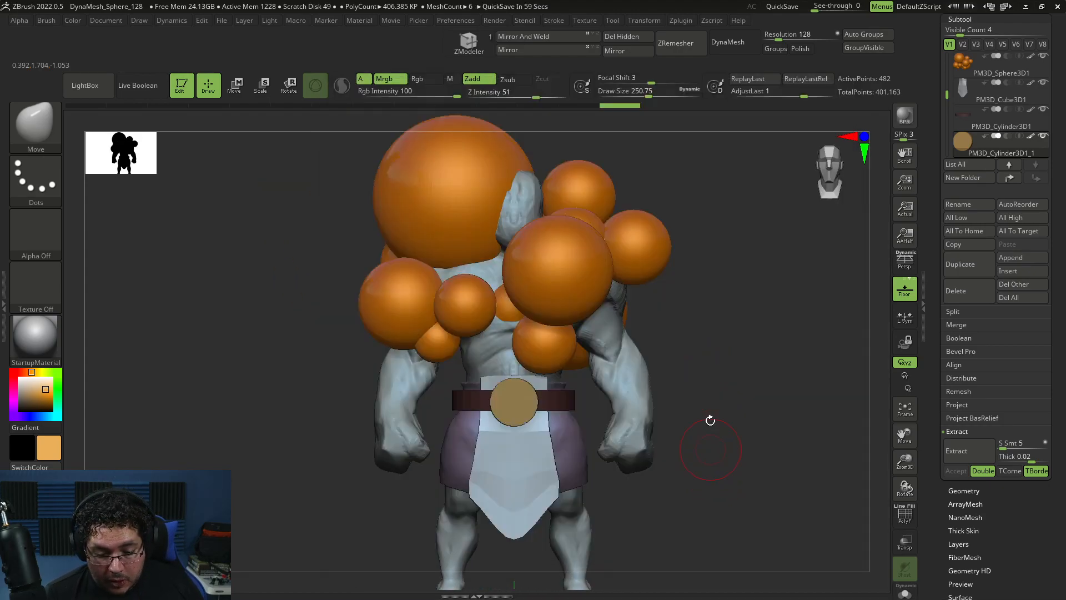
key("space")
mouse_move(728, 344)
left_mouse_down()
mouse_move(695, 352)
mouse_move(720, 358)
left_mouse_up()
key("alt+Tab")
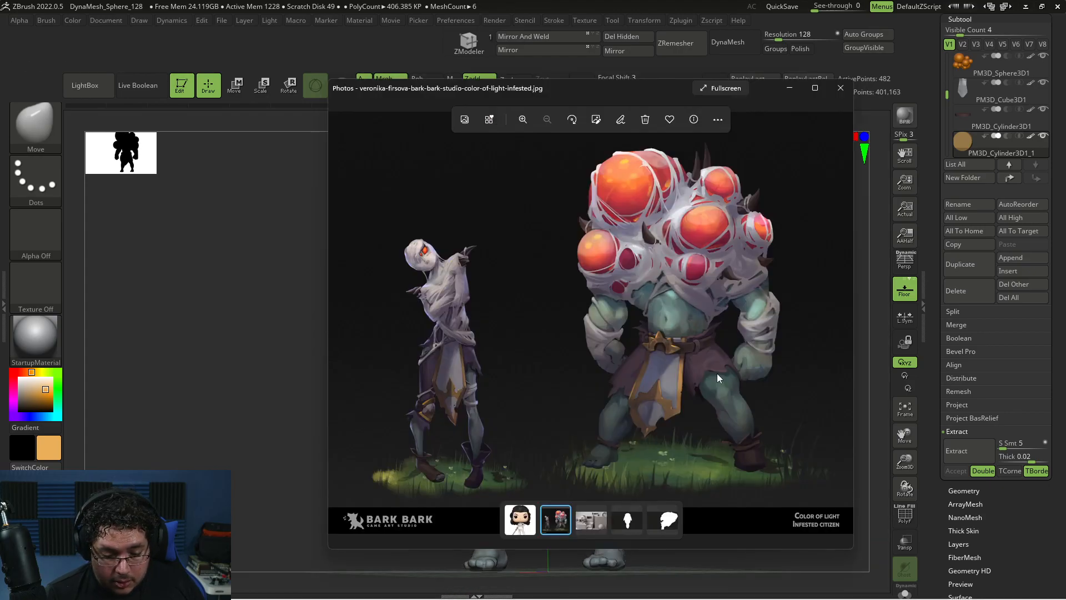
key("alt+Tab")
left_click_drag(750, 449, 693, 450)
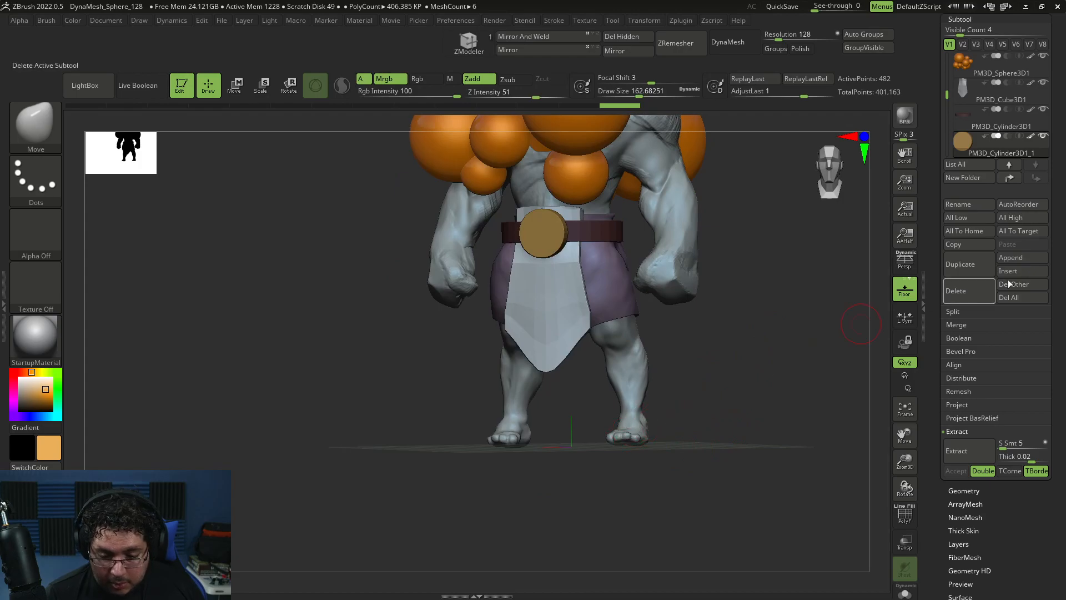
- Append a sphere, undo the accidental move of the buckle, and select the new sphere
left_click(1010, 257)
left_click(691, 327)
key("w")
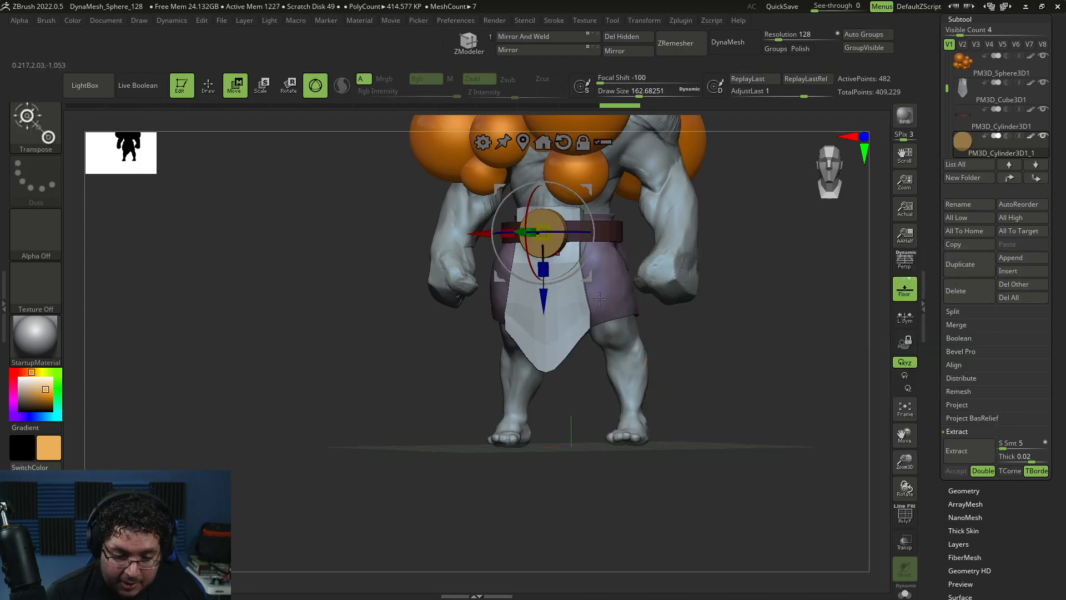
left_click_drag(543, 300, 543, 476)
key("ctrl+z")
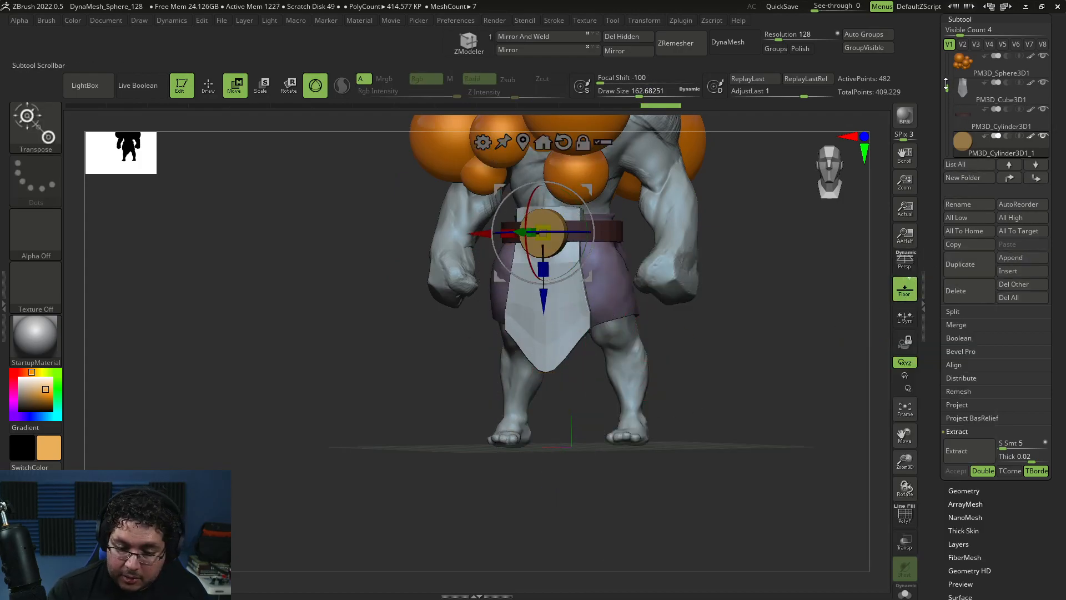
left_click_drag(947, 88, 947, 105)
left_click(972, 118)
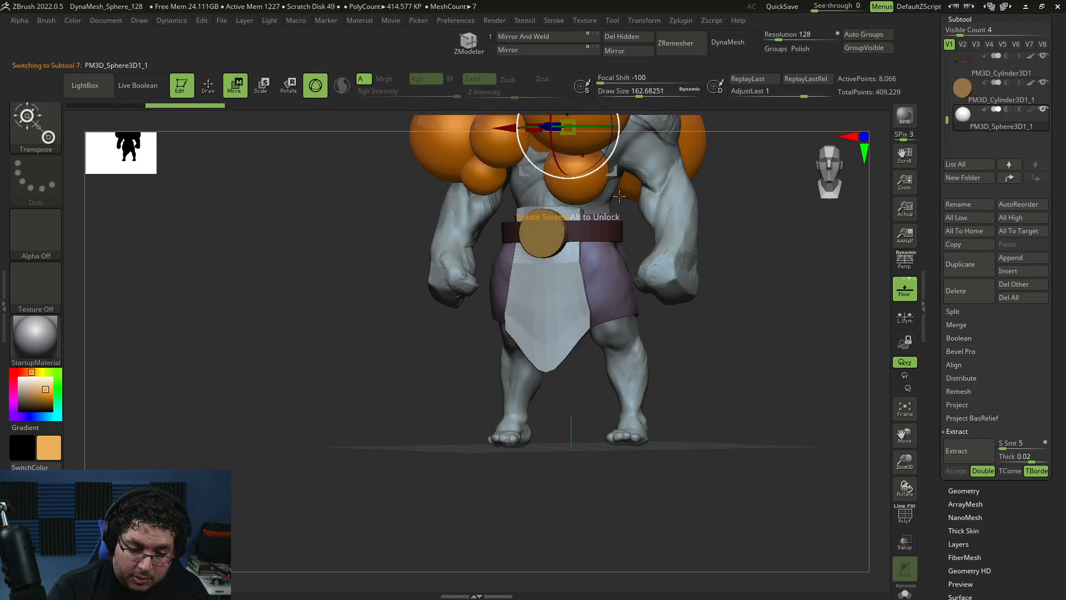
- Move the sphere down to the character's left foot and scale it down to enclose the foot
right_click_drag(609, 188, 601, 280, "alt")
left_click_drag(563, 151, 572, 453)
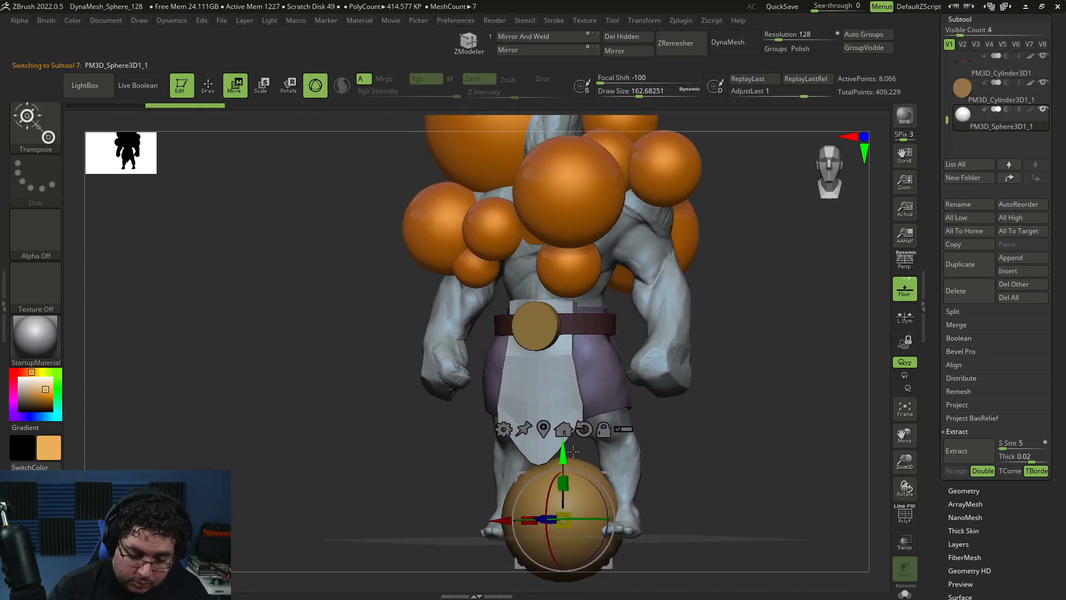
left_click_drag(499, 523, 556, 523)
right_click_drag(745, 492, 705, 499, "alt")
left_click_drag(595, 487, 489, 503)
right_click_drag(778, 435, 704, 431, "shift")
key("q")
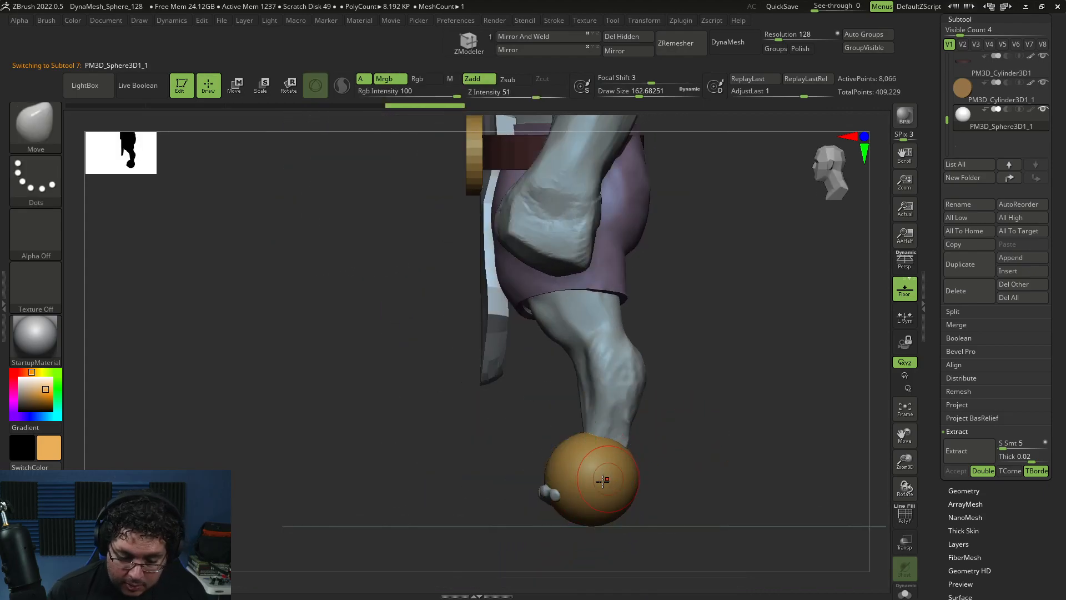
- Stretch the sphere over the toes and shape it into a rough boot using the Move brush
key("b")
key("m")
key("v")
key("space")
left_click_drag(661, 391, 673, 392)
left_click_drag(566, 500, 551, 507)
key("space")
left_click_drag(584, 404, 599, 404)
mouse_move(606, 503)
left_mouse_down()
mouse_move(600, 494)
mouse_move(615, 493)
left_mouse_up()
right_click_drag(655, 484, 718, 464)
- Check the boot against the reference and flatten its surfaces with the TrimDynamic brush at a draw size of about 305
key("alt+Tab")
key("alt+Tab")
key("alt+Tab")
key("alt+Tab")
mouse_move(757, 424)
right_mouse_down()
mouse_move(702, 395)
mouse_move(638, 420)
mouse_move(553, 511)
mouse_move(626, 454)
mouse_move(589, 465)
right_mouse_up()
key("space")
right_click_drag(620, 419, 608, 441)
key("b")
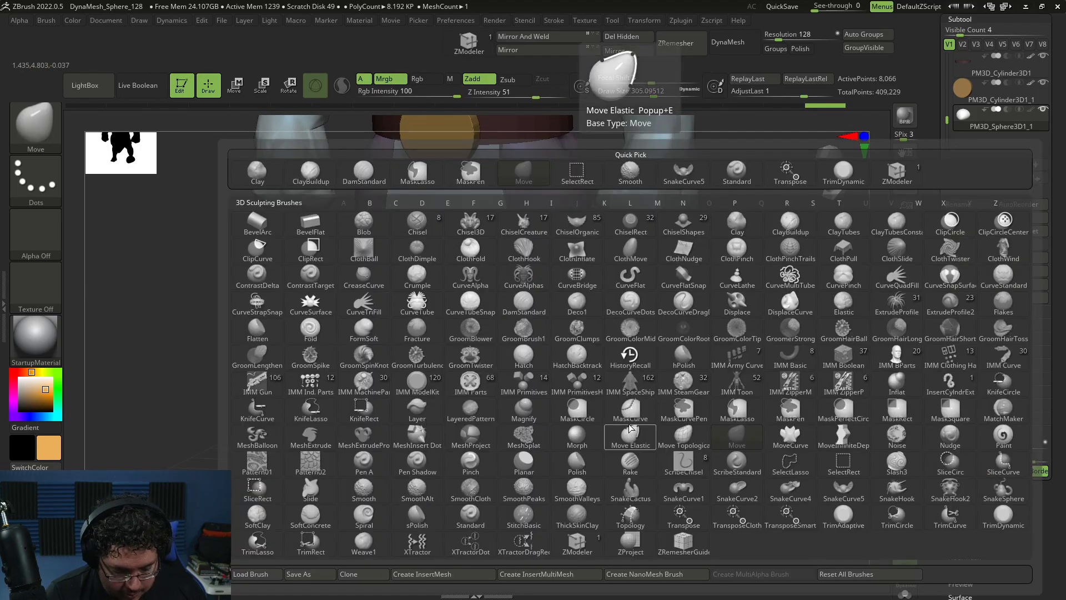
key("t")
key("d")
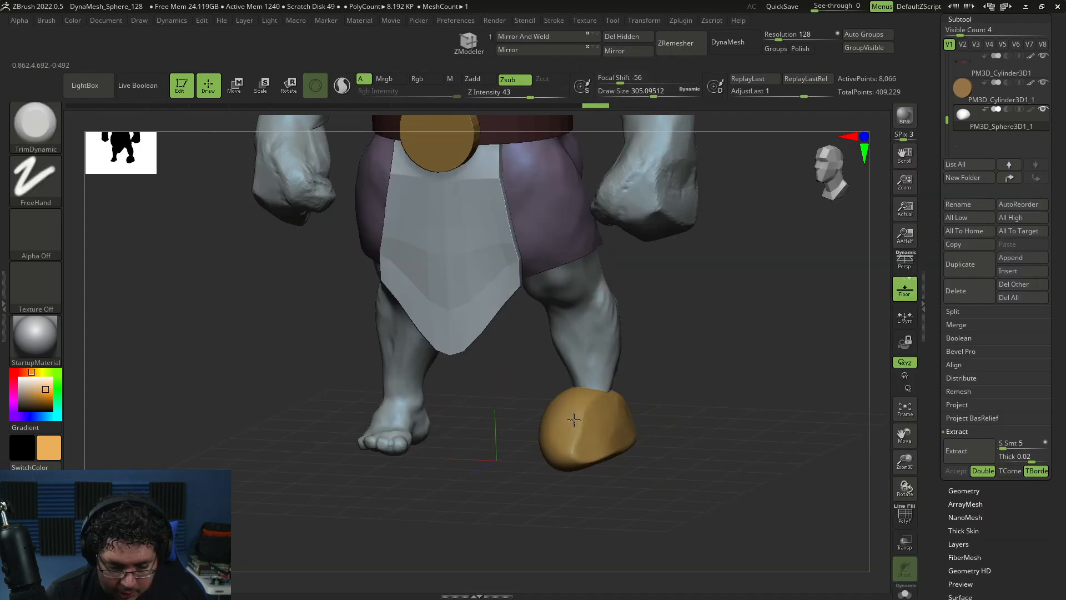
mouse_move(632, 414)
right_mouse_down()
mouse_move(494, 434)
mouse_move(624, 392)
mouse_move(625, 426)
mouse_move(386, 521)
mouse_move(550, 374)
right_mouse_up()
- Build up a raised cuff around the boot's ankle opening with the ClayBuildup brush at a draw size of about 108
key("b")
key("c")
key("b")
key("space")
left_click_drag(540, 352, 519, 352)
right_click_drag(536, 369, 571, 419)
left_click_drag(451, 374, 522, 383)
right_click_drag(547, 386, 483, 355)
mouse_move(511, 404)
left_mouse_down()
mouse_move(491, 410)
mouse_move(546, 386)
left_mouse_up()
right_click_drag(545, 385, 709, 373)
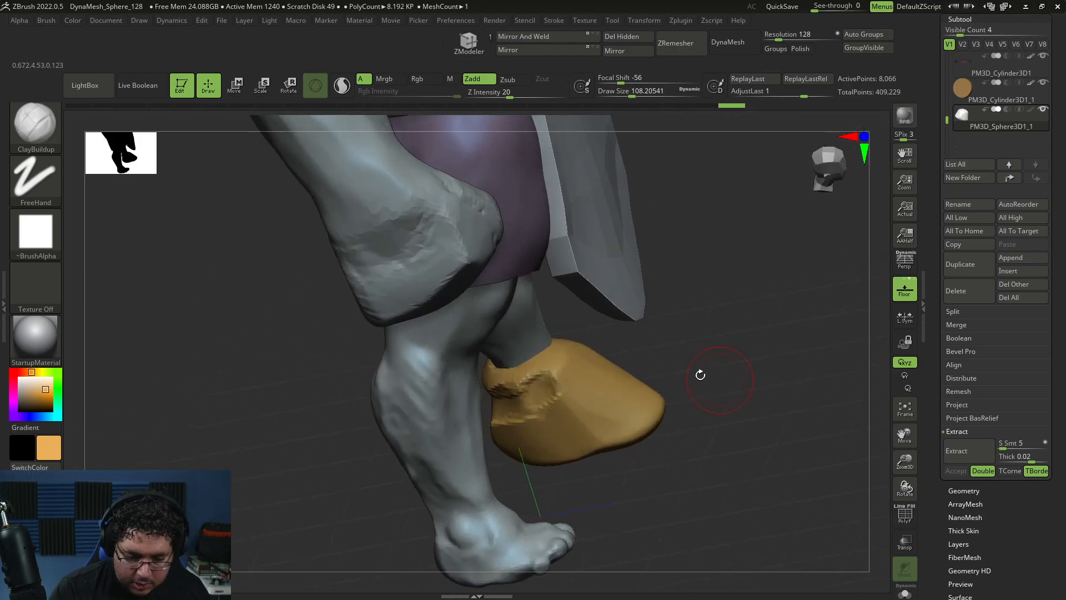
- Continue the cuff around the rest of the ankle and smooth the boot's surface
right_click_drag(636, 328, 580, 358)
left_click_drag(593, 357, 621, 355)
right_click_drag(622, 352, 588, 369)
mouse_move(597, 372)
left_mouse_down()
mouse_move(606, 379)
mouse_move(551, 432)
left_mouse_up()
mouse_move(615, 377)
right_mouse_down()
mouse_move(723, 357)
mouse_move(721, 407)
mouse_move(638, 405)
mouse_move(684, 356)
mouse_move(664, 452)
right_mouse_up()
left_click_drag(621, 485, 612, 475, "shift")
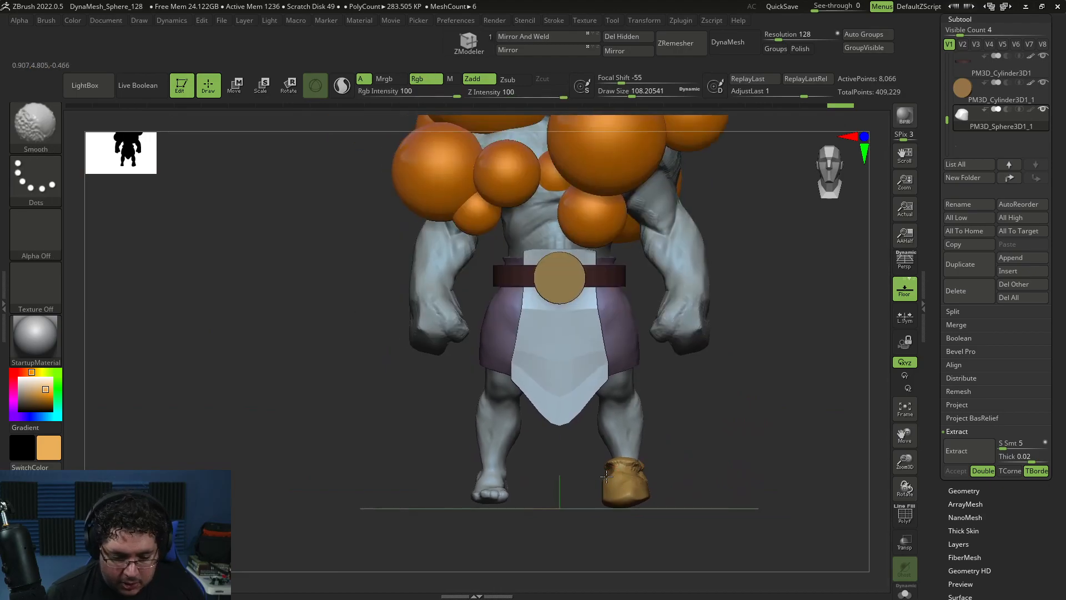
mouse_move(716, 417)
right_mouse_down()
mouse_move(726, 411)
mouse_move(748, 475)
mouse_move(721, 468)
mouse_move(719, 440)
right_mouse_up()
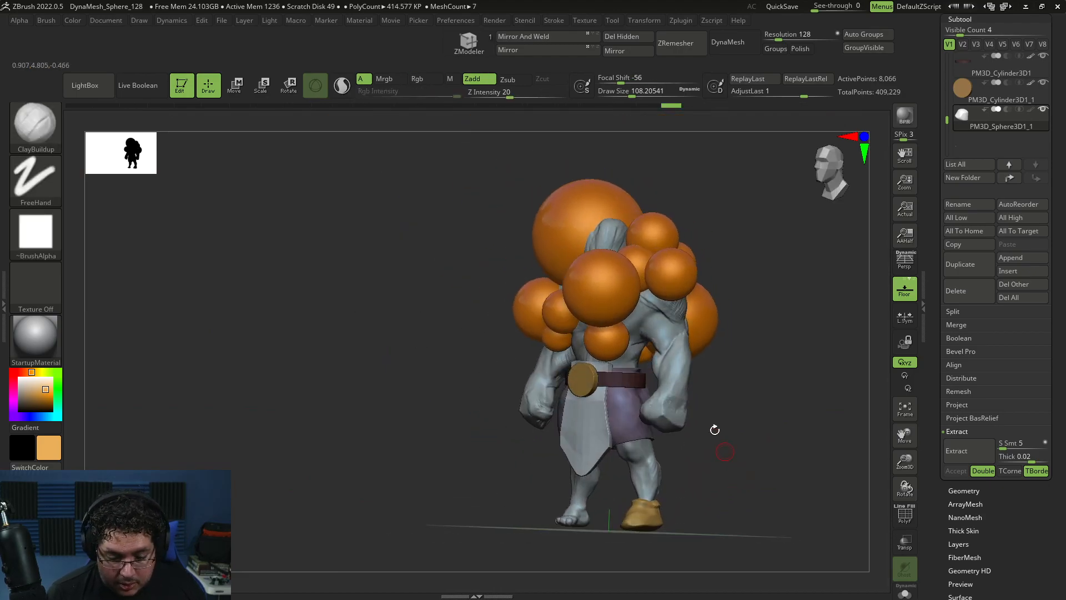
- Fill the boot with the belt's dark reddish brown of red 104, green 60 and blue 58
left_click(19, 372)
left_click_drag(39, 391, 28, 399)
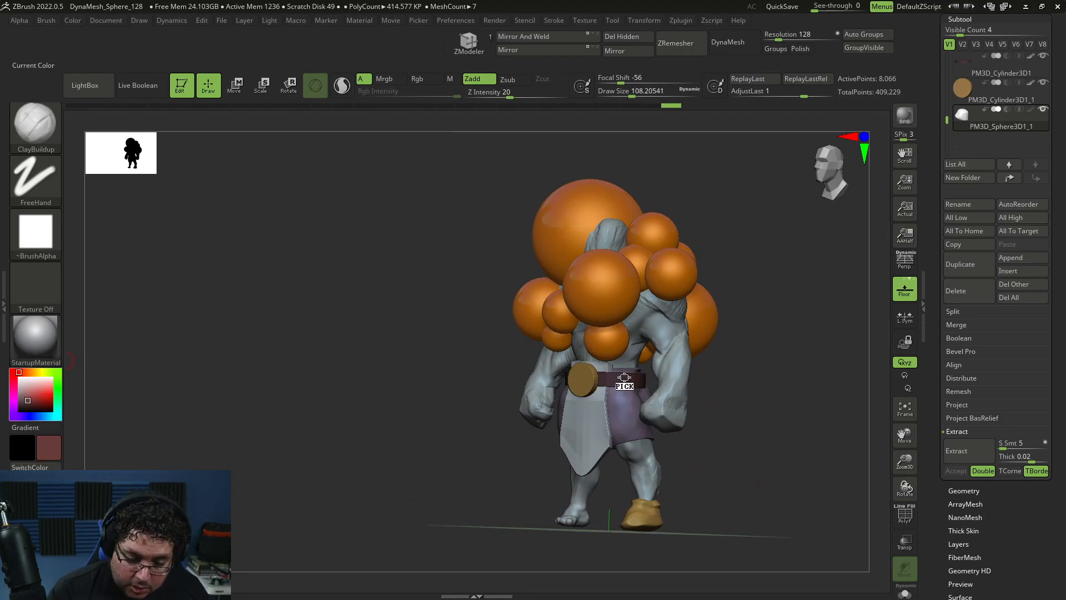
left_click(72, 21)
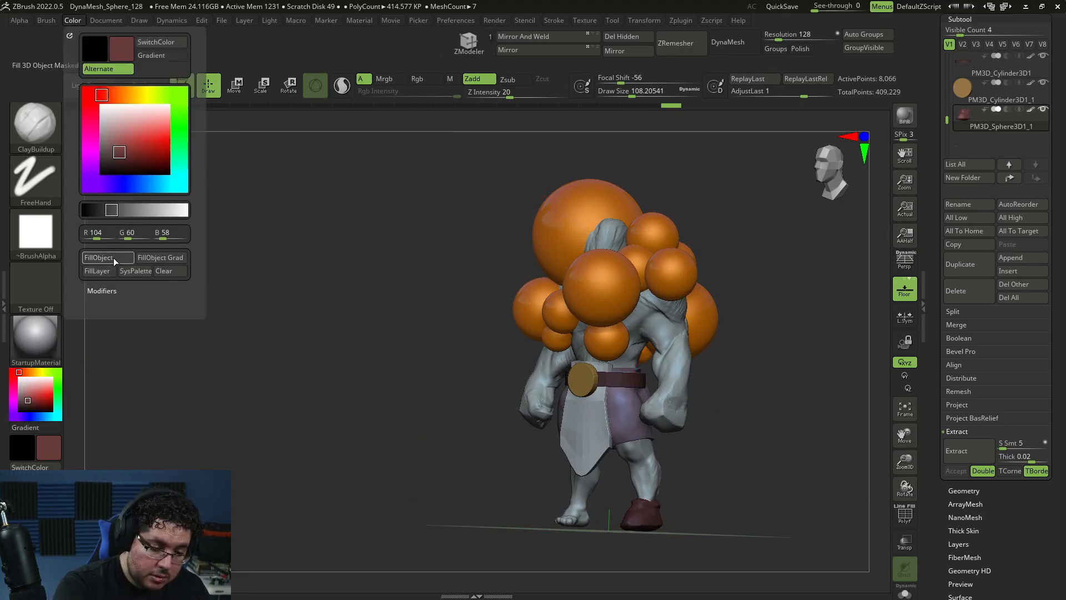
left_click(112, 258)
- Check the skin colour in the reference, select the body, and fill it with a green of red 82, green 128 and blue 66
right_click_drag(555, 472, 776, 463)
key("alt+Tab")
key("alt+Tab")
left_click(680, 382, "alt")
left_click(56, 381)
left_click(56, 382)
left_click(29, 398)
left_click(73, 21)
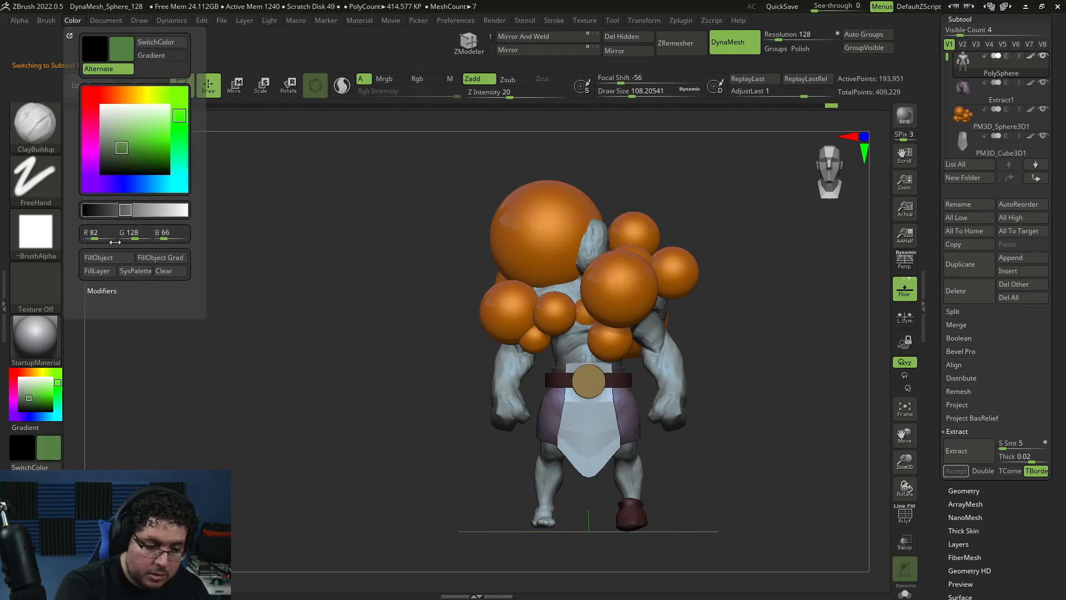
left_click(93, 258)
- Following the reference, refill the body with a paler green of red 120, green 149 and blue 110, and compare it again
key("alt+Tab")
key("alt+Tab")
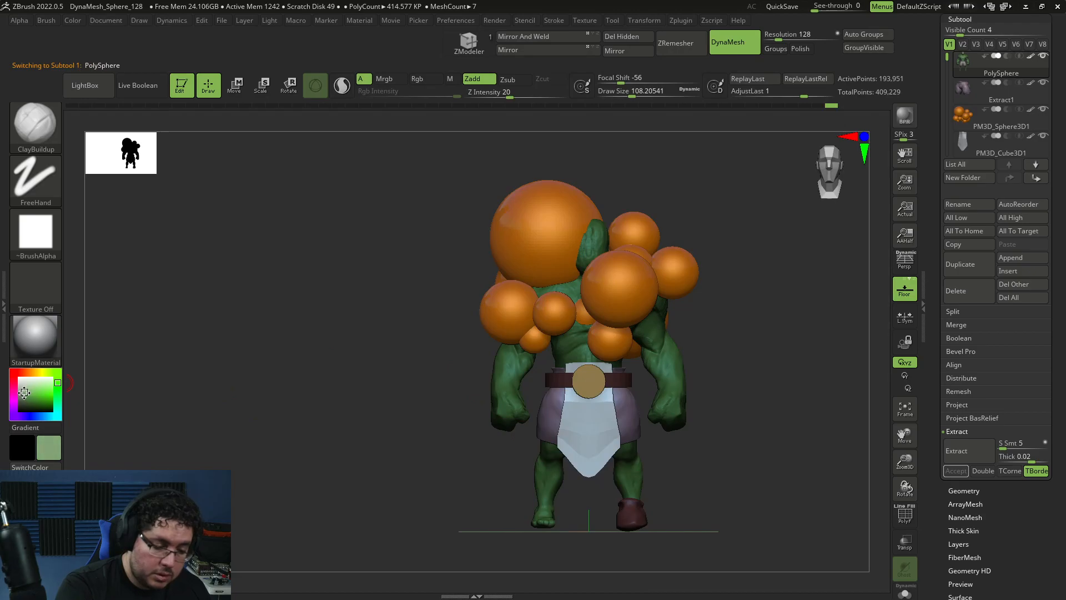
left_click(82, 22)
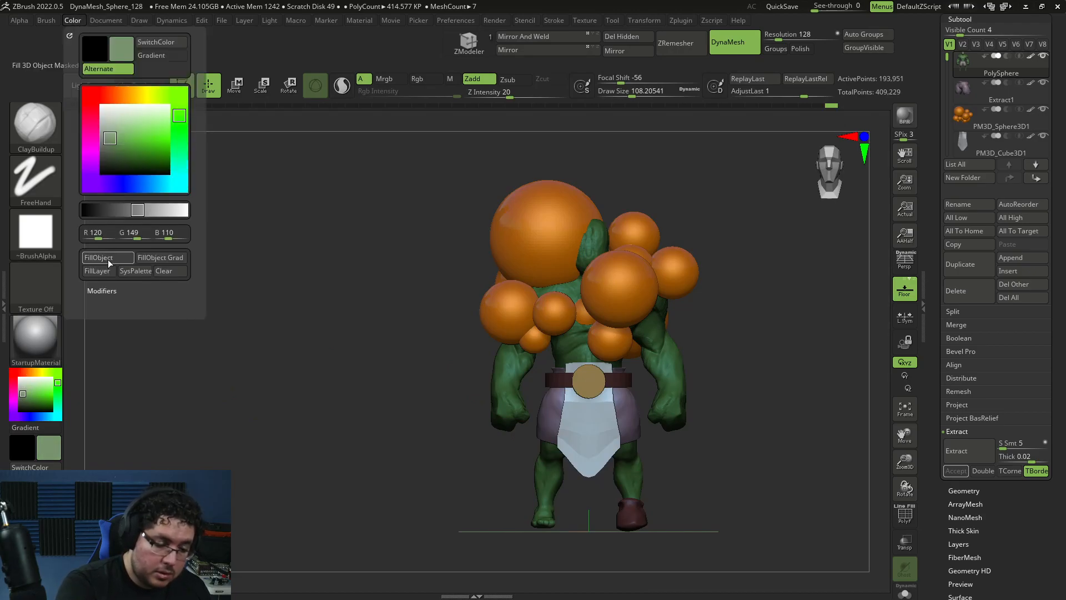
left_click(93, 258)
left_click_drag(675, 417, 701, 425)
key("alt+Tab")
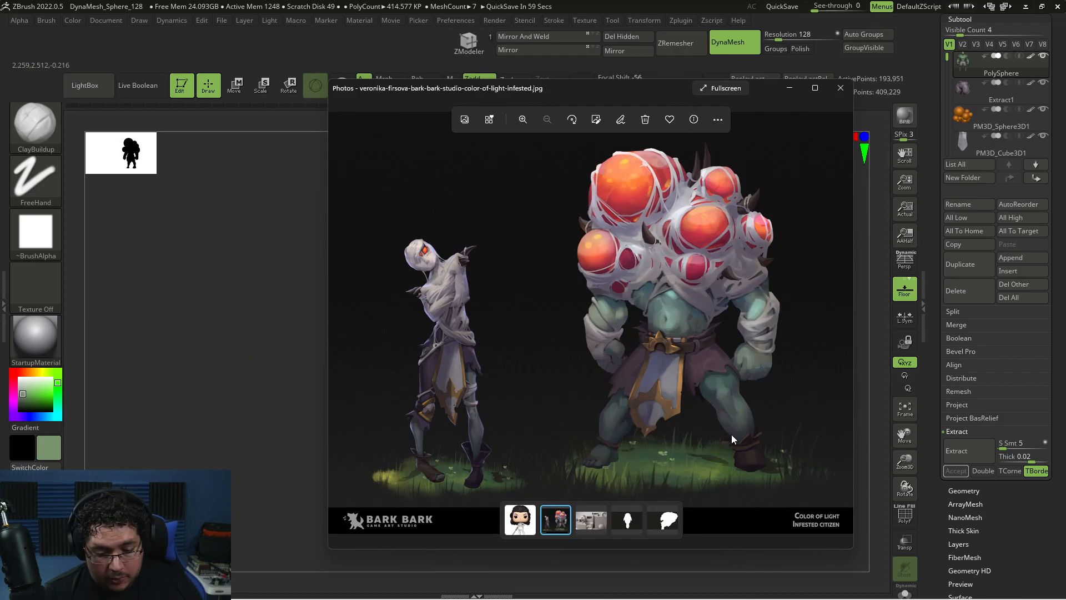
- Study the arm wrappings in the concept reference and compare them with the blockout's forearms
key("alt+Tab")
key("alt+Tab")
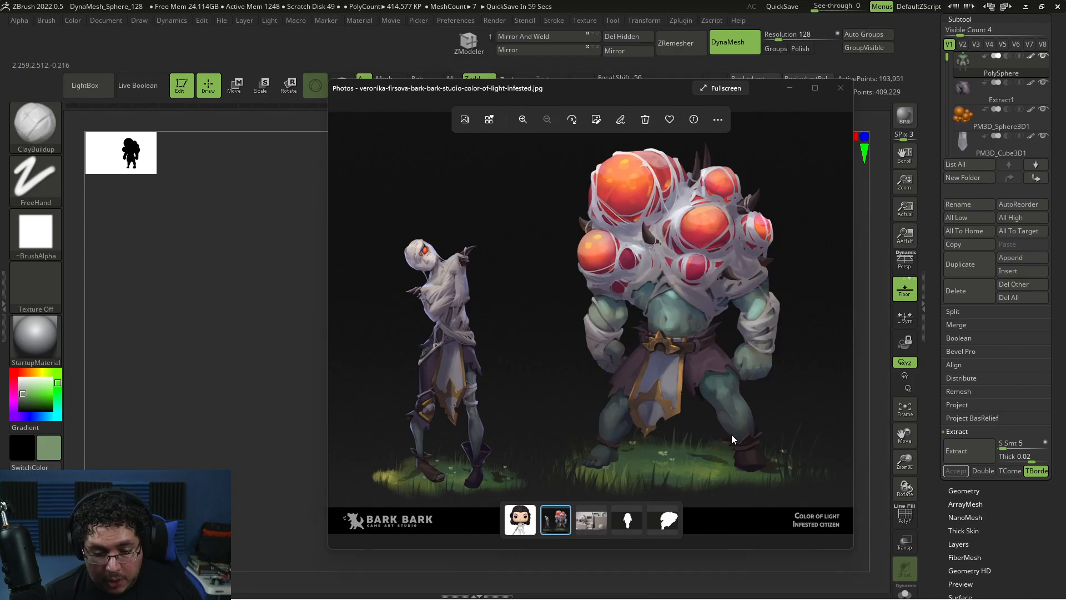
key("alt+Tab")
key("alt+Tab")
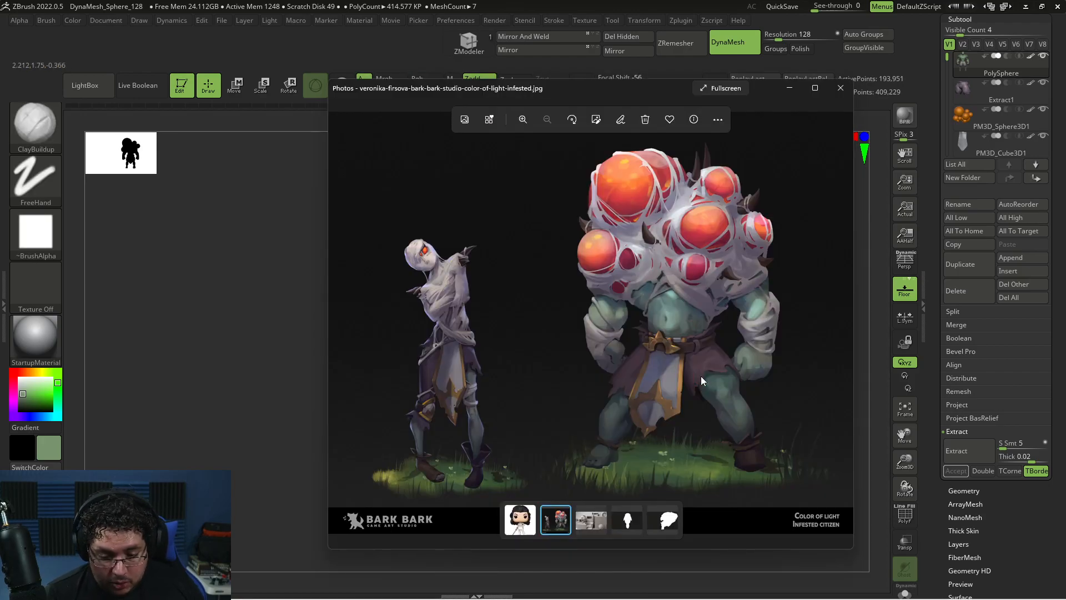
key("alt+Tab")
key("alt+Tab")
key("alt+Tab")
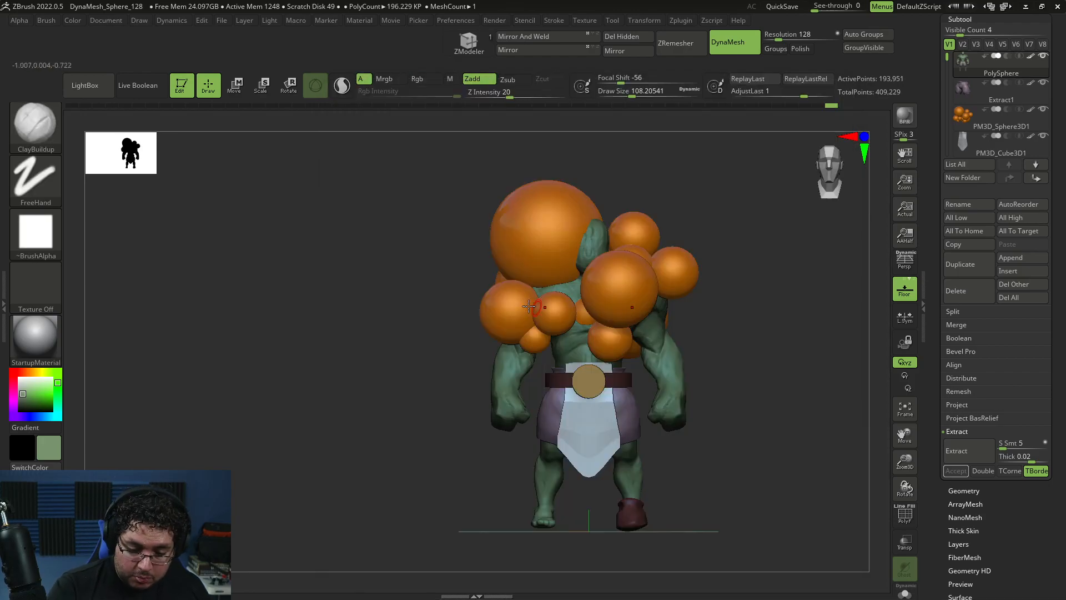
key("shift+b")
key("Escape")
key("alt+Tab")
key("alt+Tab")
- Following the reference, mask both forearms of the body from elbow to wrist with the MaskLasso brush
mouse_move(494, 459)
left_mouse_down("ctrl")
mouse_move(469, 424)
mouse_move(521, 381)
left_mouse_up("ctrl")
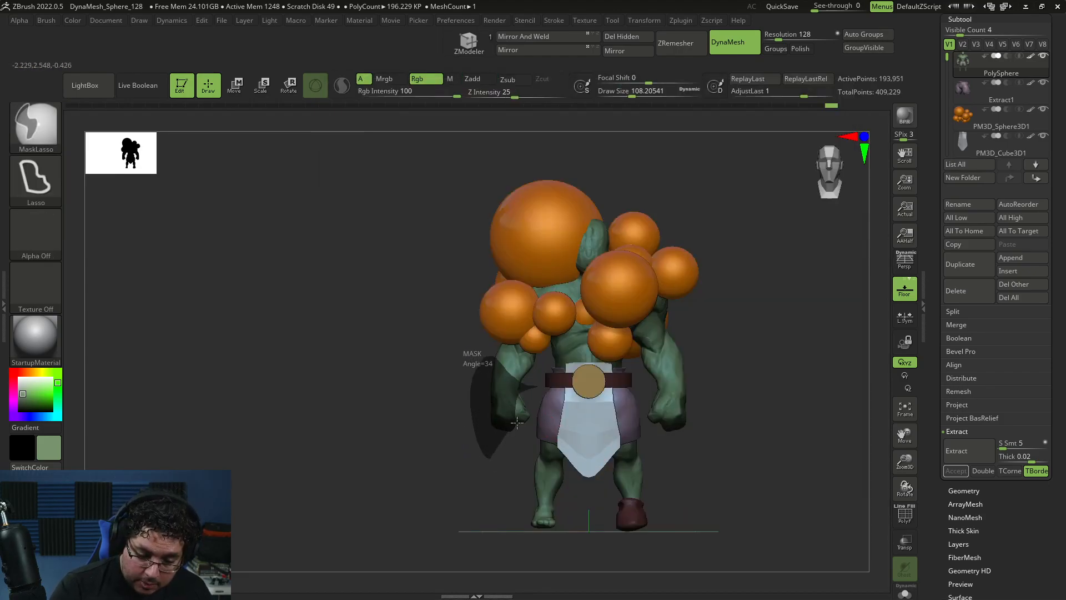
left_click_drag(515, 420, 464, 441, "ctrl")
key("alt+Tab")
key("alt+Tab")
left_click_drag(723, 399, 776, 352, "ctrl")
key("alt+Tab")
key("alt+Tab")
mouse_move(505, 394)
left_mouse_down("ctrl")
mouse_move(481, 360)
mouse_move(502, 457)
mouse_move(525, 400)
left_mouse_up("ctrl")
key("alt+Tab")
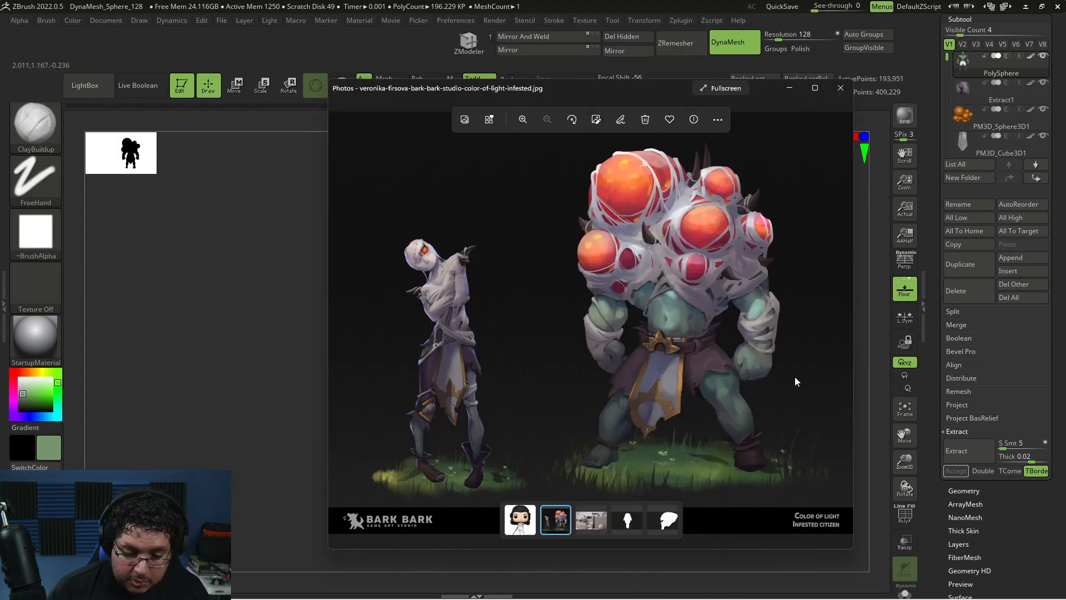
key("alt+Tab")
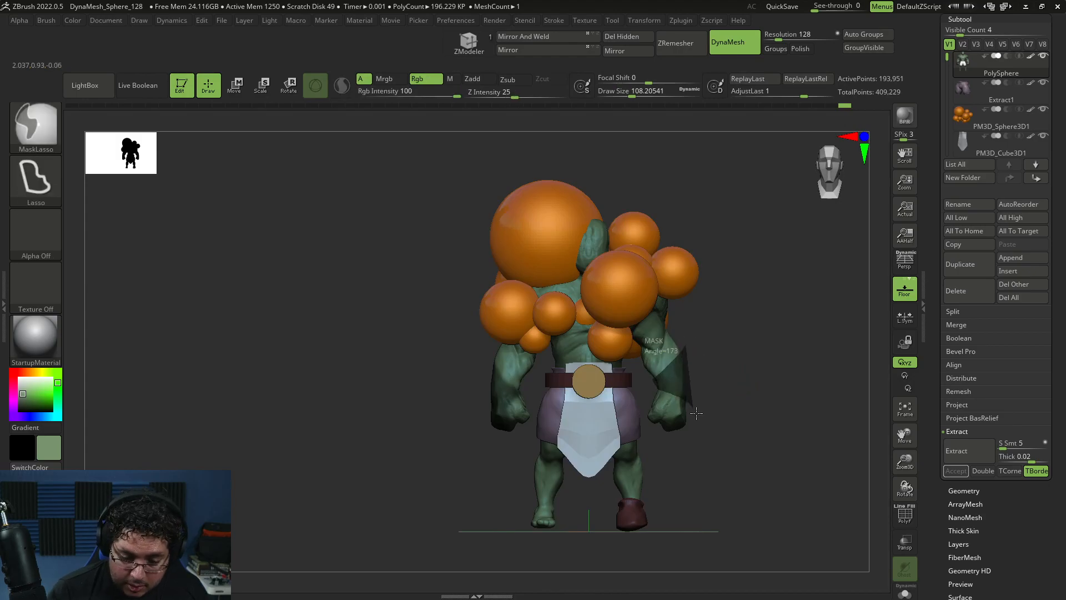
key("alt+Tab")
key("alt+Tab")
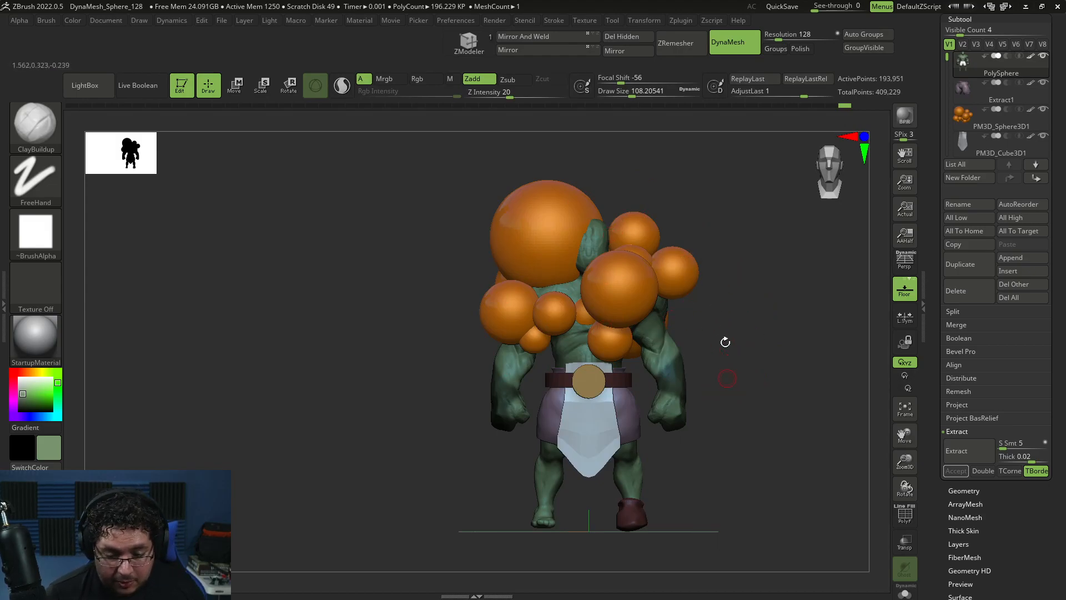
- Extract the masked forearm areas as wrappings with a thickness of 0.02 and accept the result as a new subtool
key("alt+Tab")
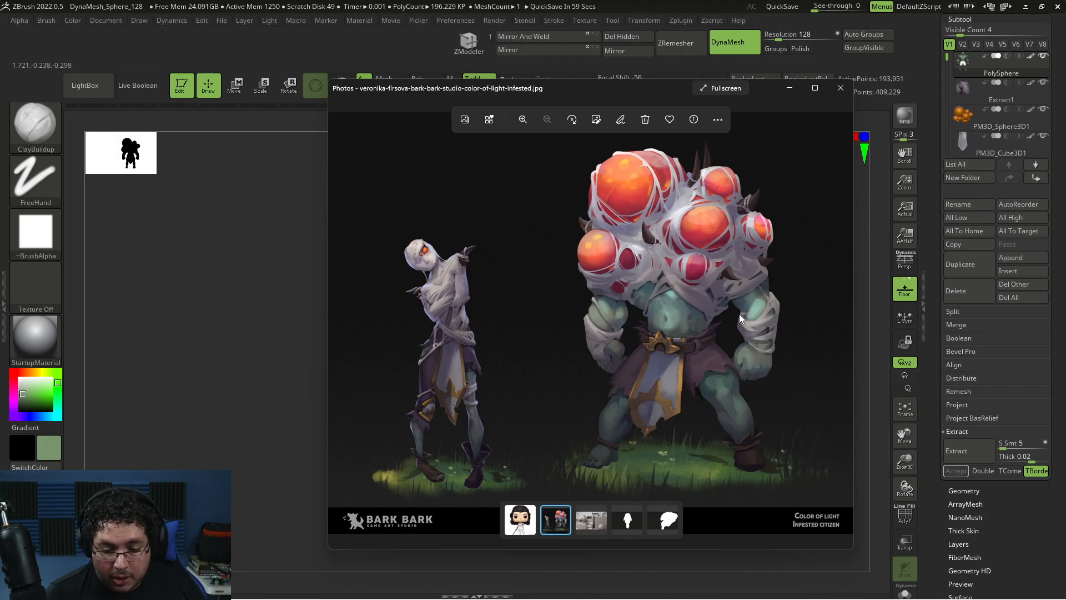
key("alt+Tab")
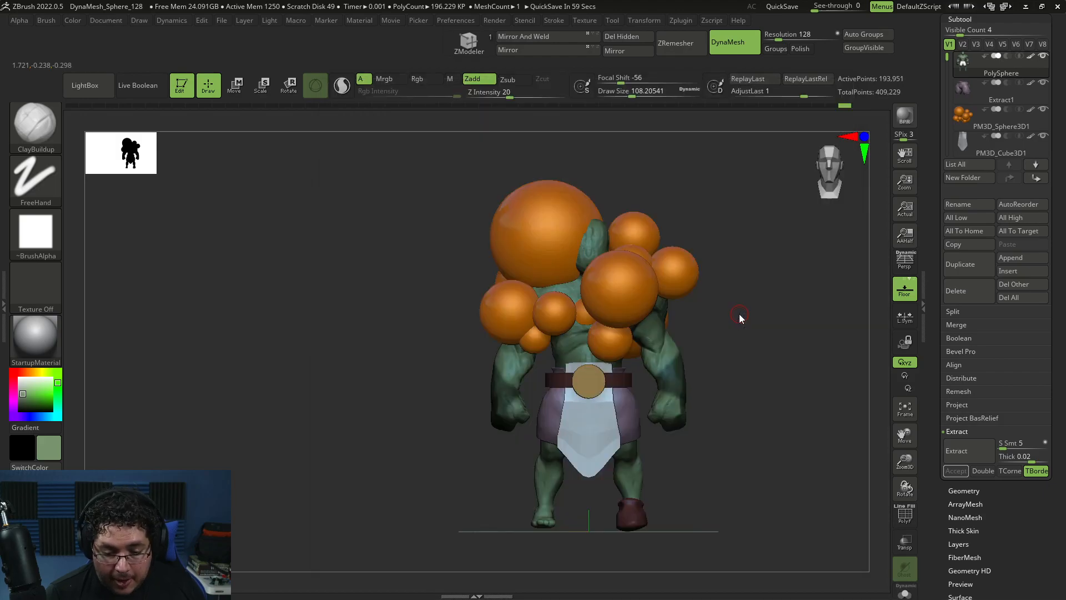
left_click(968, 453)
left_click(955, 470)
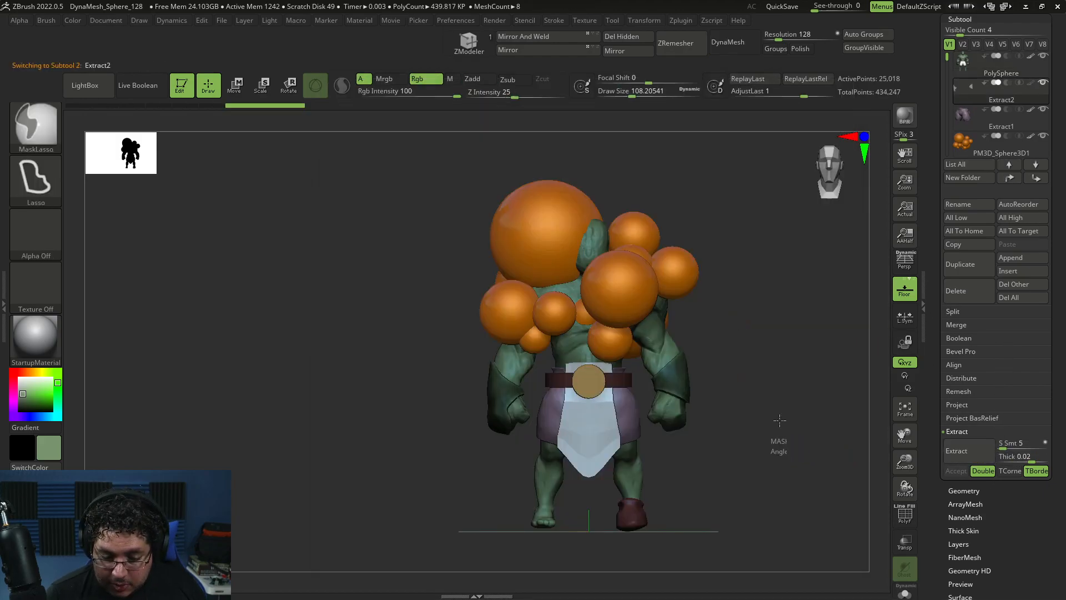
- Color the forearm wrappings white, with red, green and blue at 255
key("f")
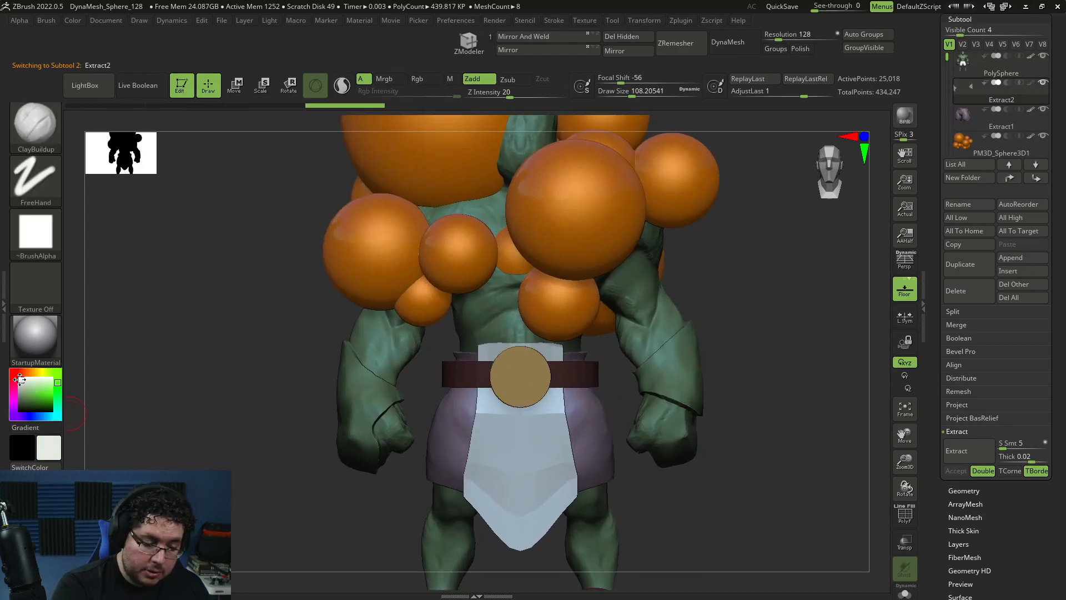
left_click(21, 379)
left_click(73, 20)
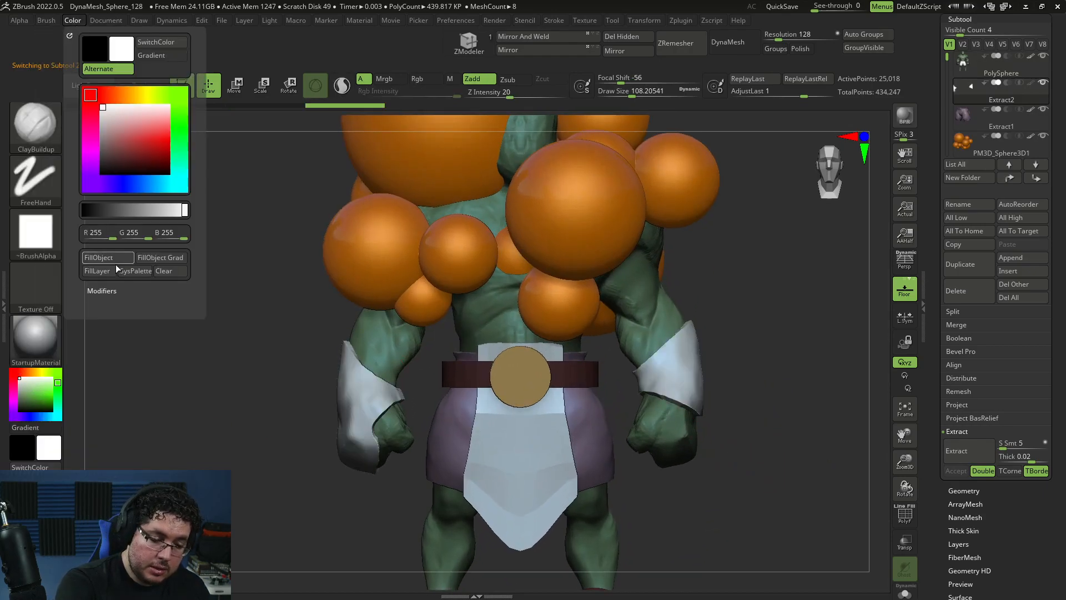
key("f")
left_click_drag(756, 375, 764, 425)
- Following the reference, draw web strands around the chest, shoulder and head with the CurveTube brush, undoing and redrawing poor ones
key("alt+Tab")
key("alt+Tab")
mouse_move(761, 380)
left_mouse_down("alt")
mouse_move(772, 421)
mouse_move(741, 427)
left_mouse_up("alt")
key("b")
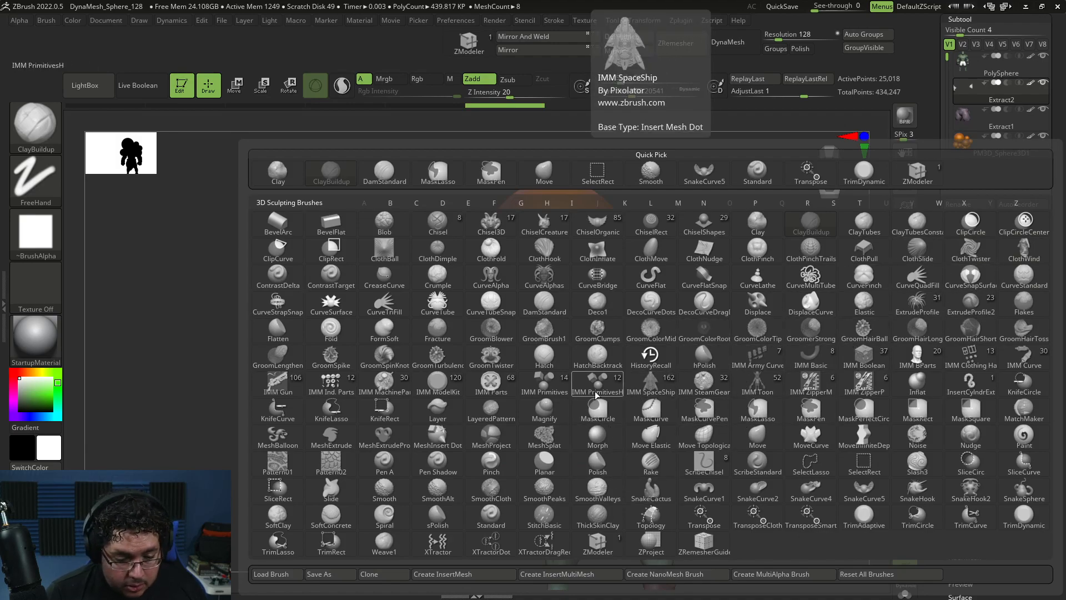
left_click(437, 304)
key("alt+Tab")
key("alt+Tab")
mouse_move(531, 321)
left_mouse_down()
mouse_move(574, 312)
mouse_move(611, 394)
left_mouse_up()
key("ctrl+z")
left_click(573, 335)
key("ctrl+z")
mouse_move(562, 323)
left_mouse_down()
mouse_move(600, 368)
mouse_move(635, 363)
left_mouse_up()
left_click_drag(749, 342, 645, 382)
key("alt+Tab")
key("alt+Tab")
left_click_drag(747, 390, 805, 392)
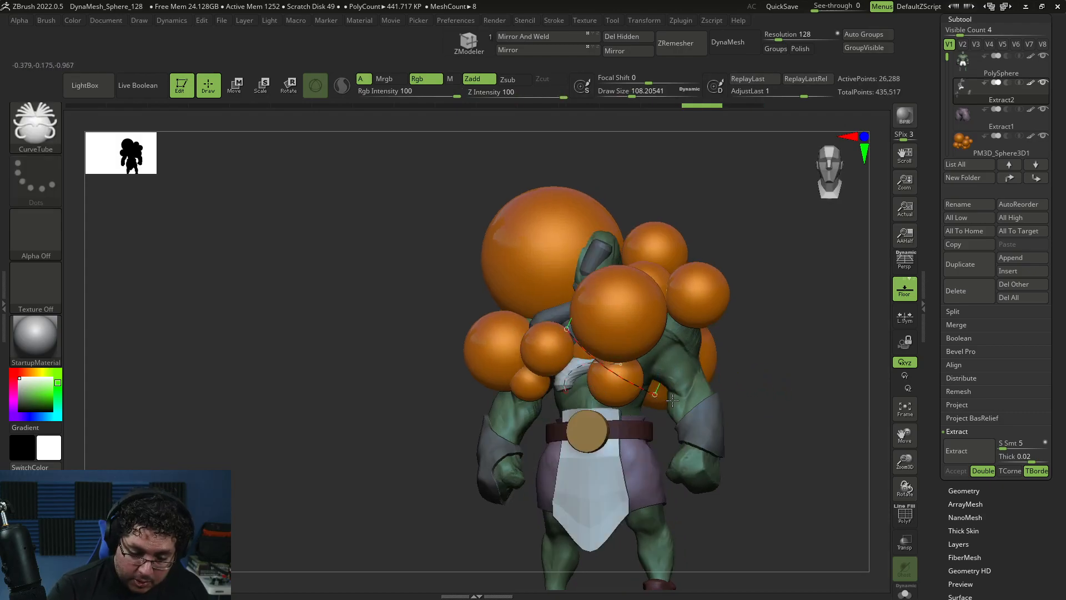
- Try a strand across the chest with the CurveSurface brush and undo it
left_click(763, 369)
key("s")
key("b")
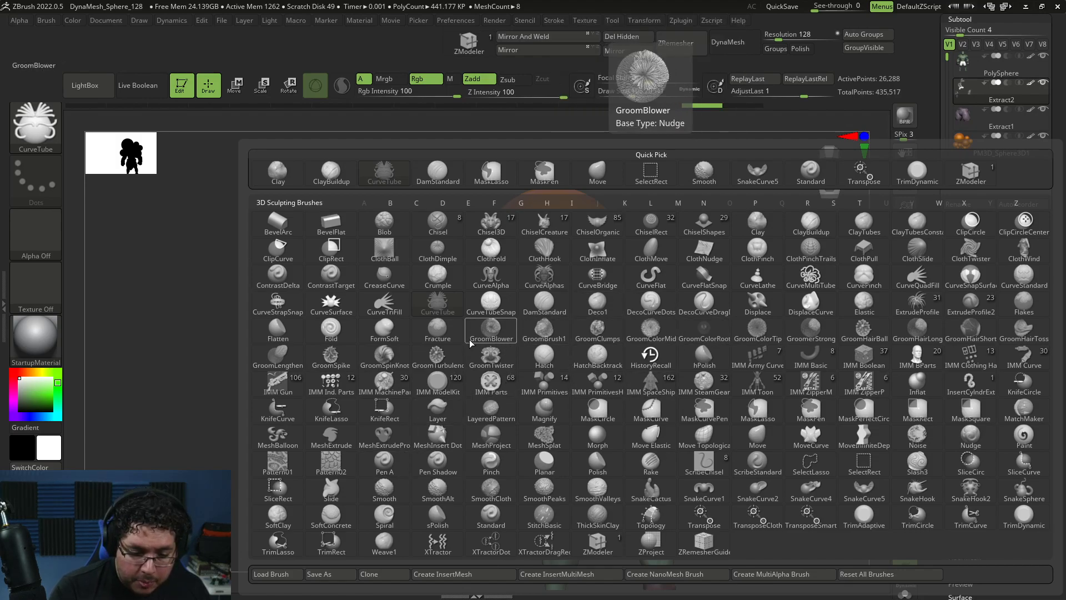
left_click_drag(566, 326, 644, 393)
key("ctrl+z")
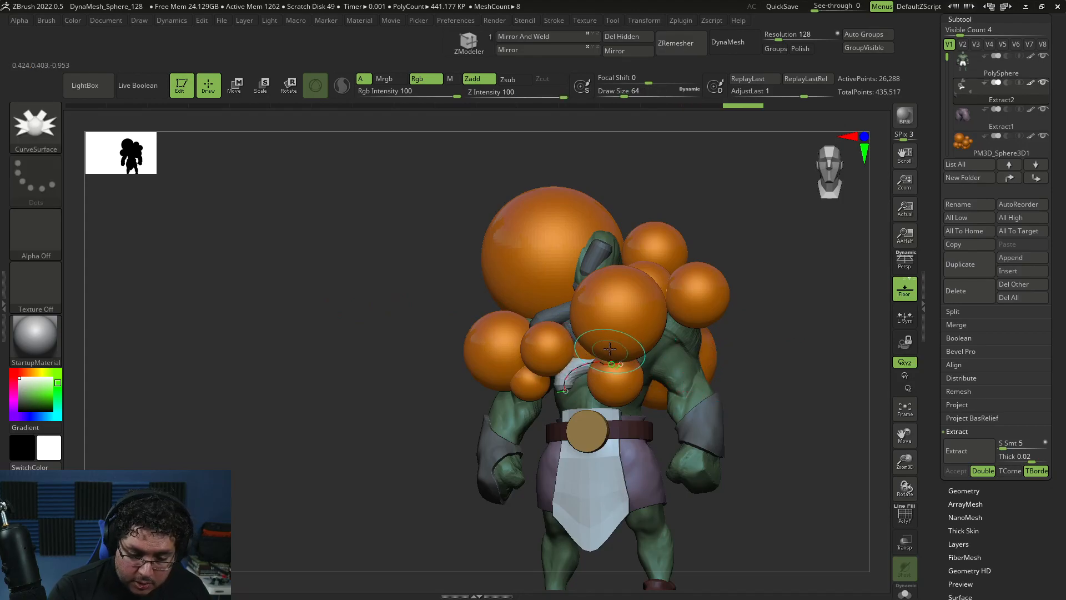
- Draw a diagonal strand from the shoulder across the chest with the InsertCylndrExt brush and check it against the reference
key("b")
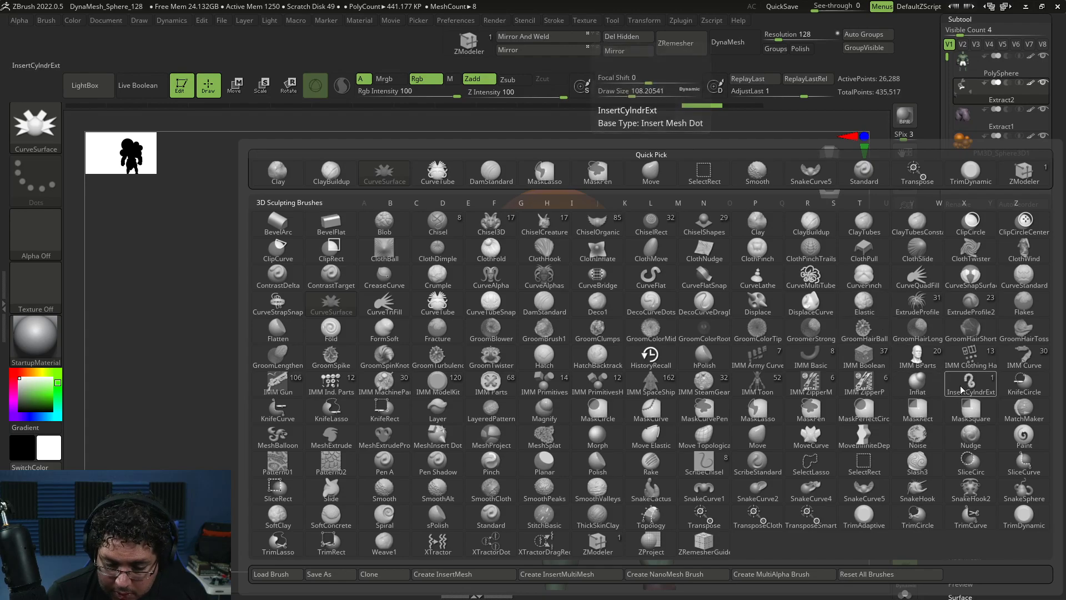
left_click(970, 384)
mouse_move(551, 304)
left_mouse_down()
mouse_move(612, 373)
mouse_move(652, 398)
left_mouse_up()
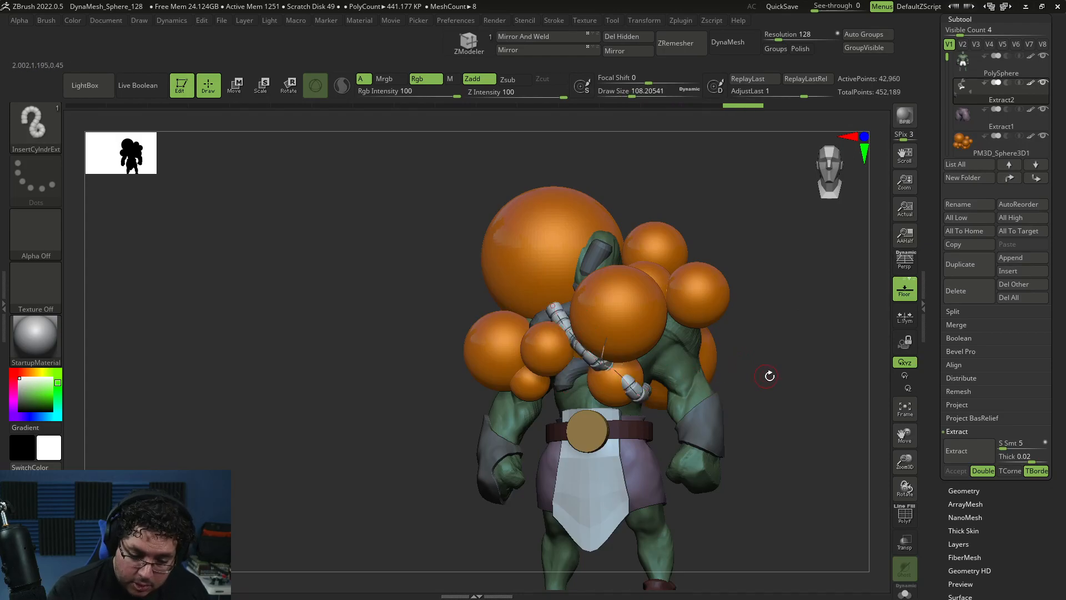
left_click_drag(768, 374, 697, 378)
key("alt+Tab")
key("alt+Tab")
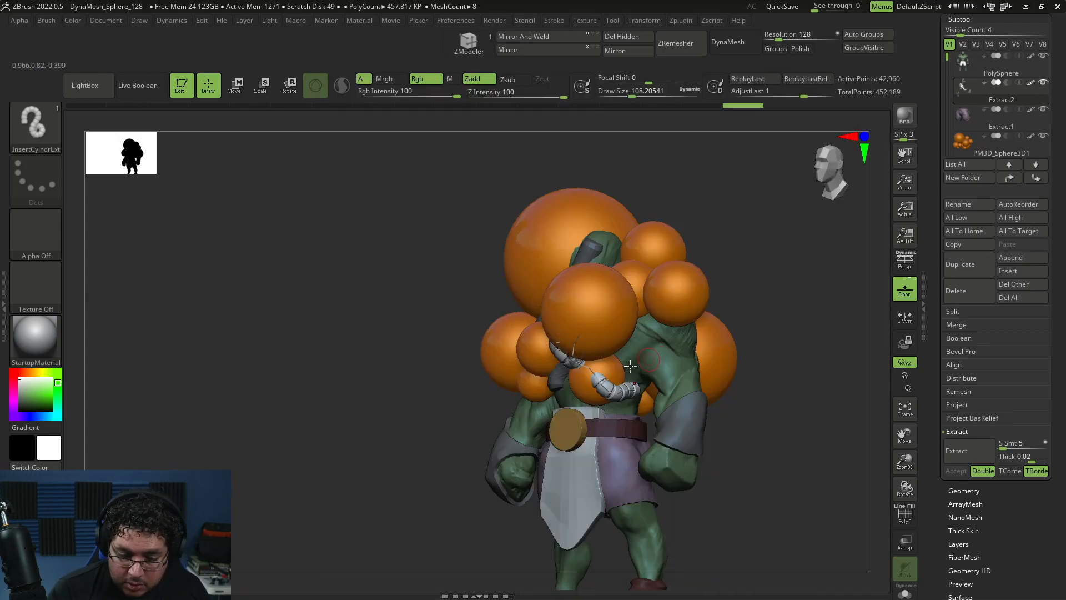
- Add cylinder strands from the chest up to the shoulder and around the outer shoulder sphere
left_click_drag(621, 365, 689, 365)
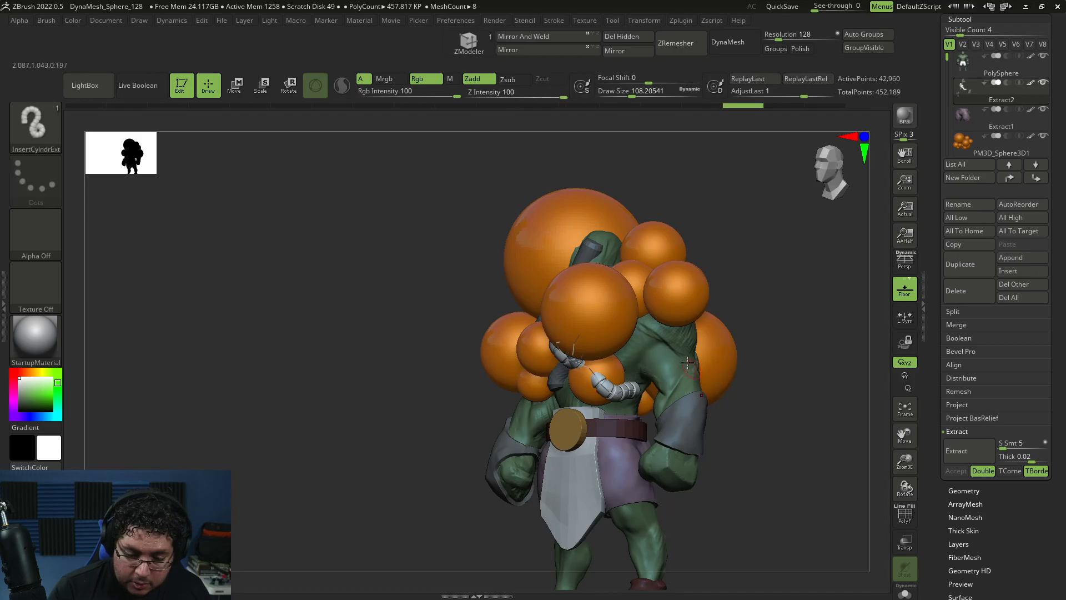
left_click_drag(589, 376, 680, 300)
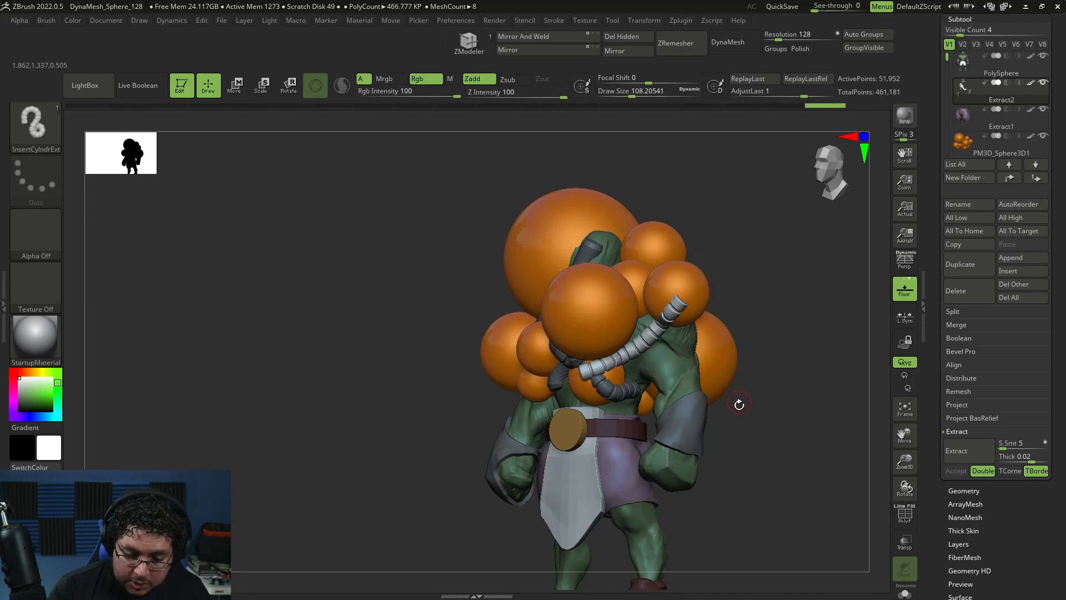
left_click_drag(750, 388, 778, 415)
key("alt+Tab")
key("alt+Tab")
left_click_drag(649, 262, 685, 318)
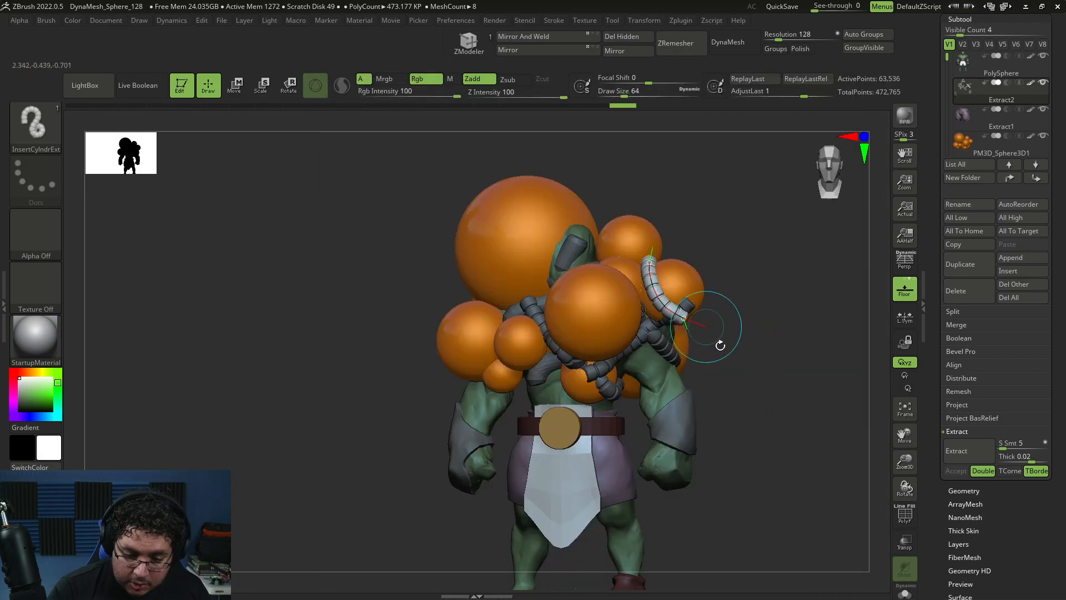
- Try a cylinder strand running from the head over the top of the largest sphere and undo it
key("alt+Tab")
key("alt+Tab")
mouse_move(626, 221)
left_mouse_down()
mouse_move(568, 298)
mouse_move(533, 260)
mouse_move(492, 180)
left_mouse_up()
key("alt+Tab")
key("alt+Tab")
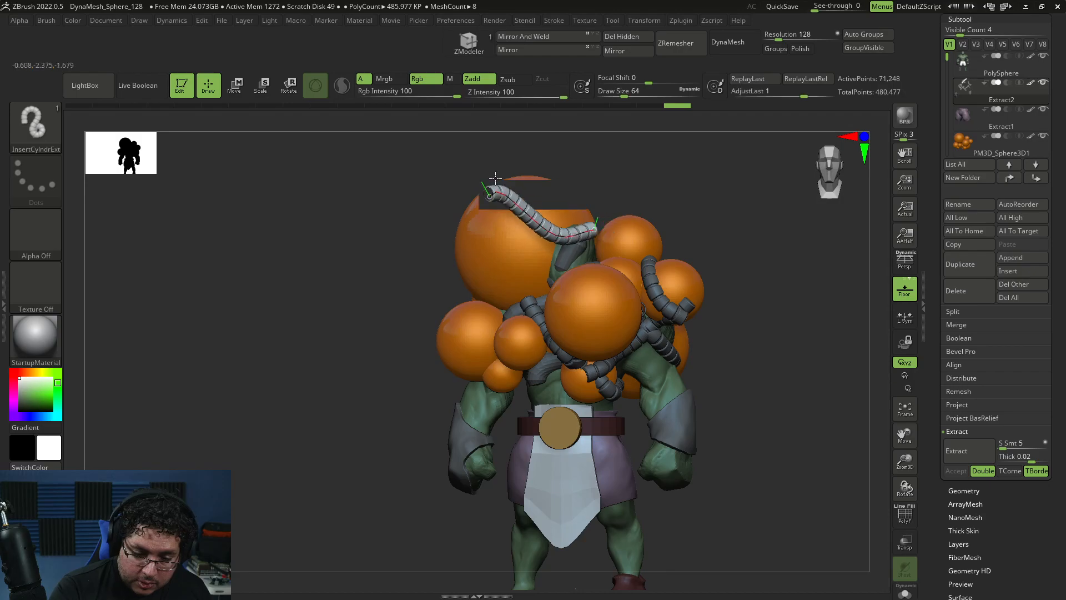
key("ctrl+z")
- Wrap the largest sphere with several long cylinder strands and add one along its base towards the head, following the reference
mouse_move(654, 174)
left_mouse_down()
mouse_move(504, 205)
mouse_move(477, 189)
mouse_move(549, 258)
left_mouse_up()
left_click_drag(462, 183, 491, 288)
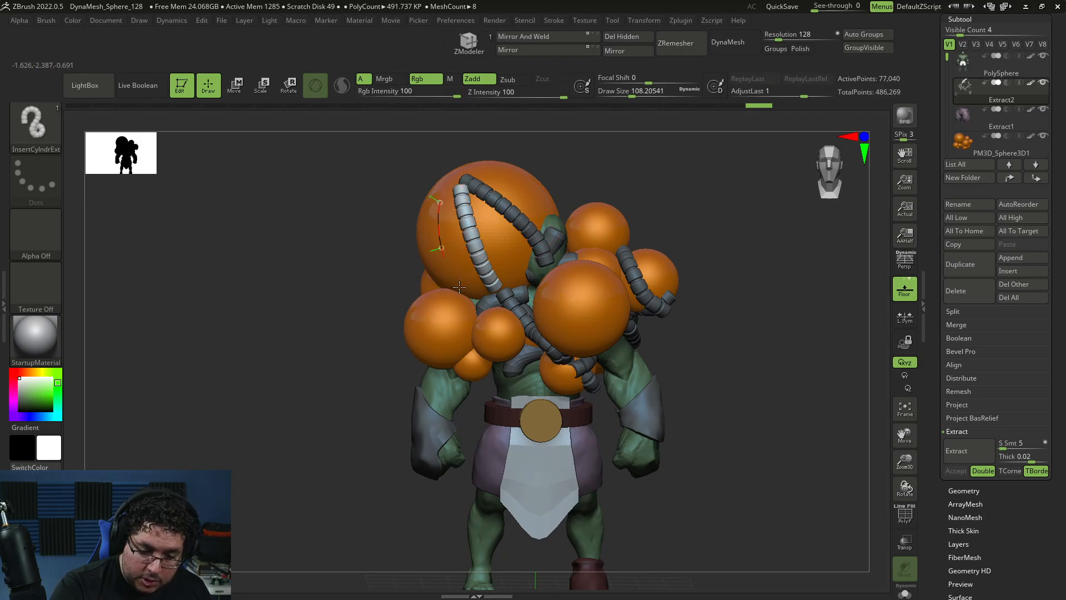
left_click_drag(590, 167, 622, 167)
key("alt+Tab")
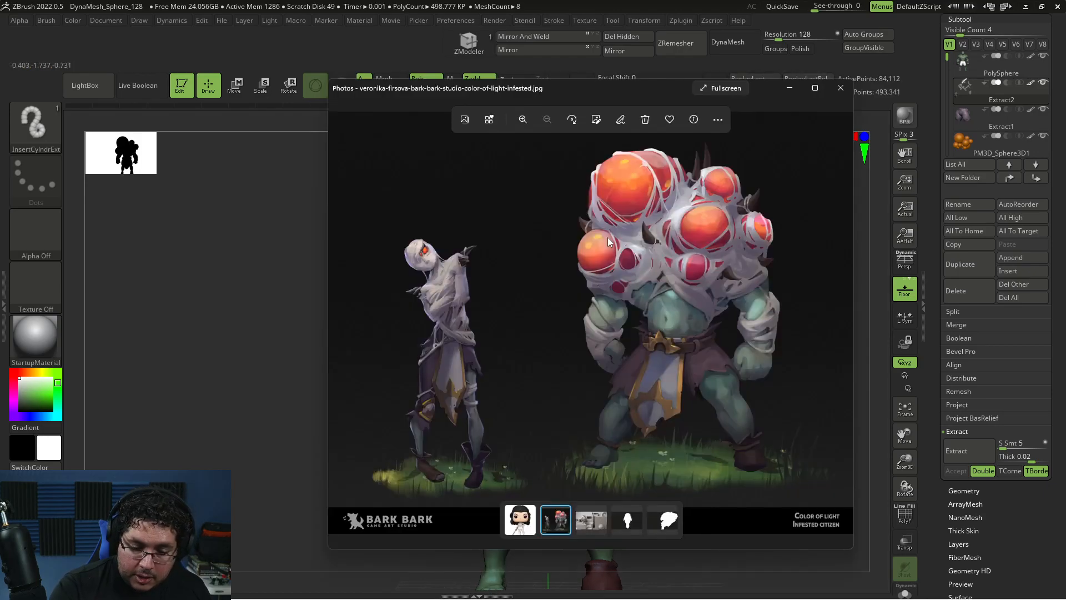
key("alt+Tab")
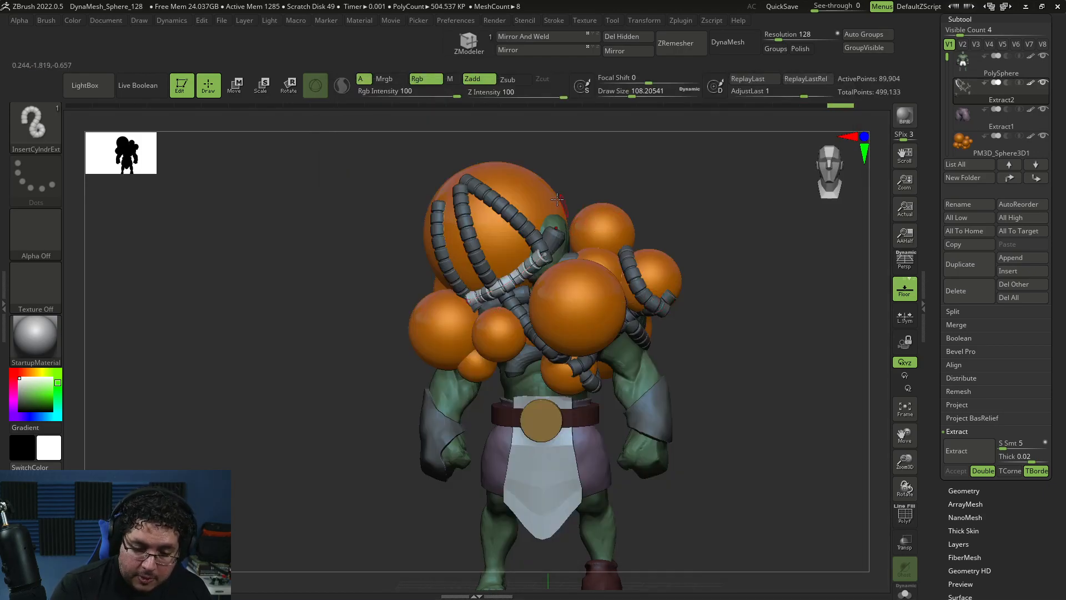
key("alt+Tab")
key("alt+Tab")
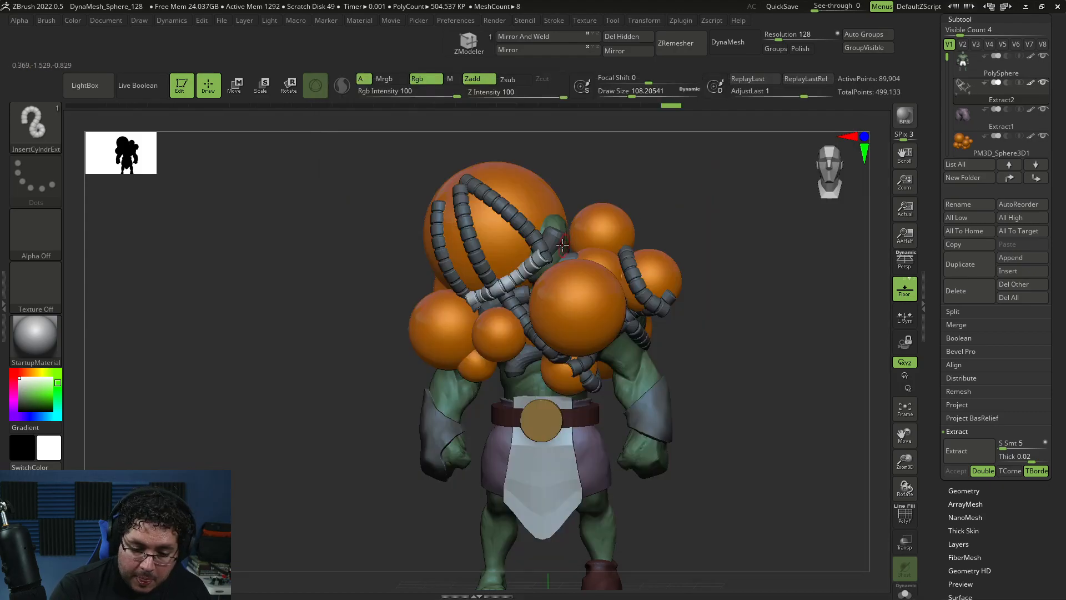
- Add strands linking the head to the upper small sphere and running between the small chest spheres
left_click_drag(593, 212, 566, 242)
key("alt+Tab")
key("alt+Tab")
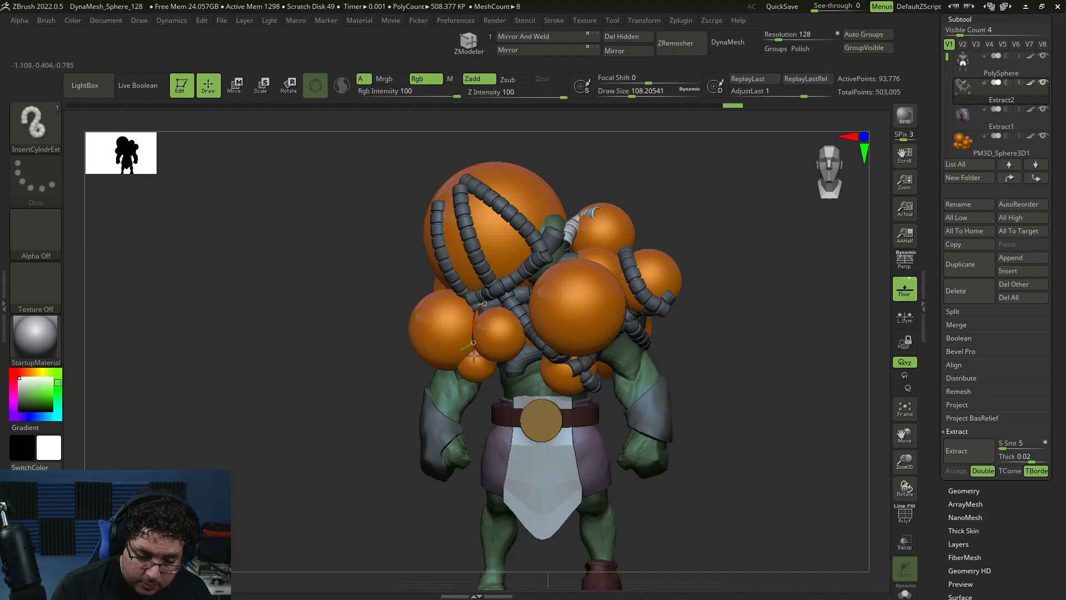
left_click_drag(529, 381, 463, 305)
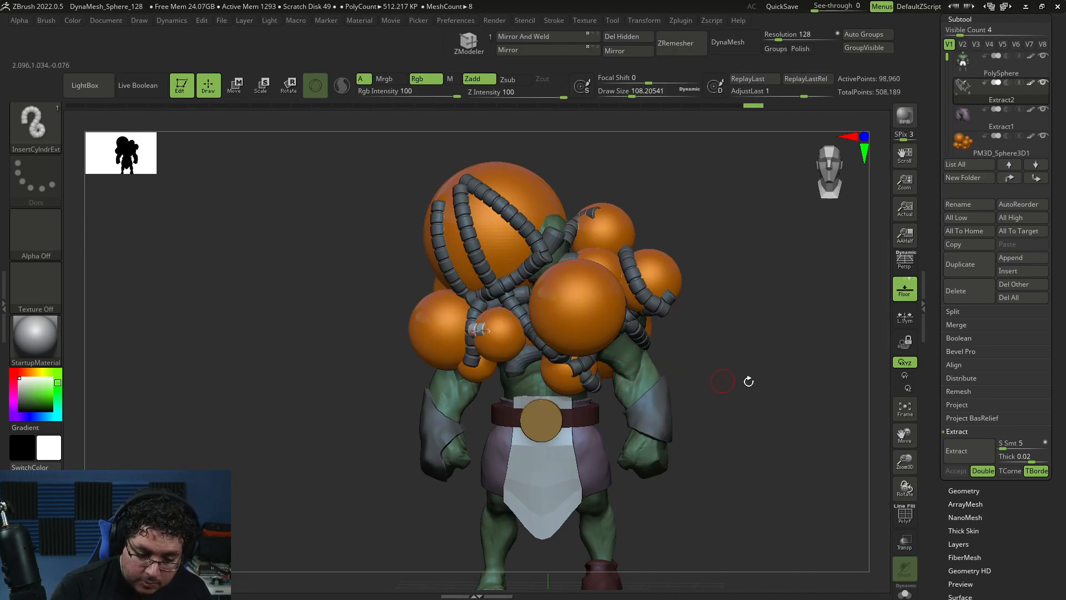
key("alt+Tab")
key("alt+Tab")
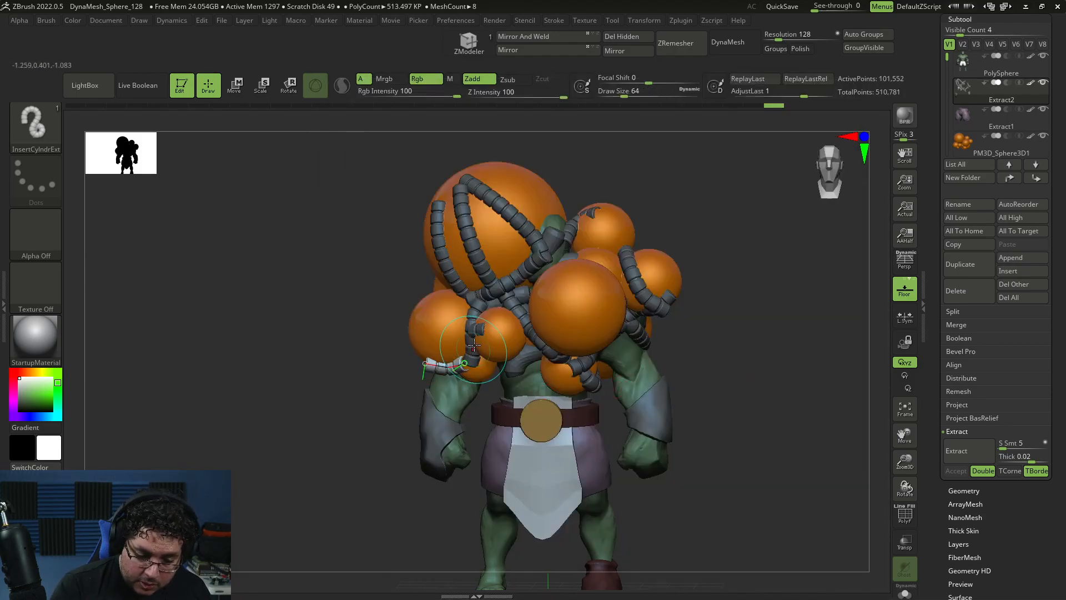
- Draw strands beneath and around the lower shoulder sphere beside the small chest spheres, following the reference
left_click_drag(368, 391, 459, 367)
left_click(458, 360)
key("alt+Tab")
key("alt+Tab")
left_click_drag(413, 299, 383, 371)
key("alt+Tab")
key("alt+Tab")
mouse_move(648, 340)
left_mouse_down()
mouse_move(595, 281)
mouse_move(452, 300)
mouse_move(404, 290)
left_mouse_up()
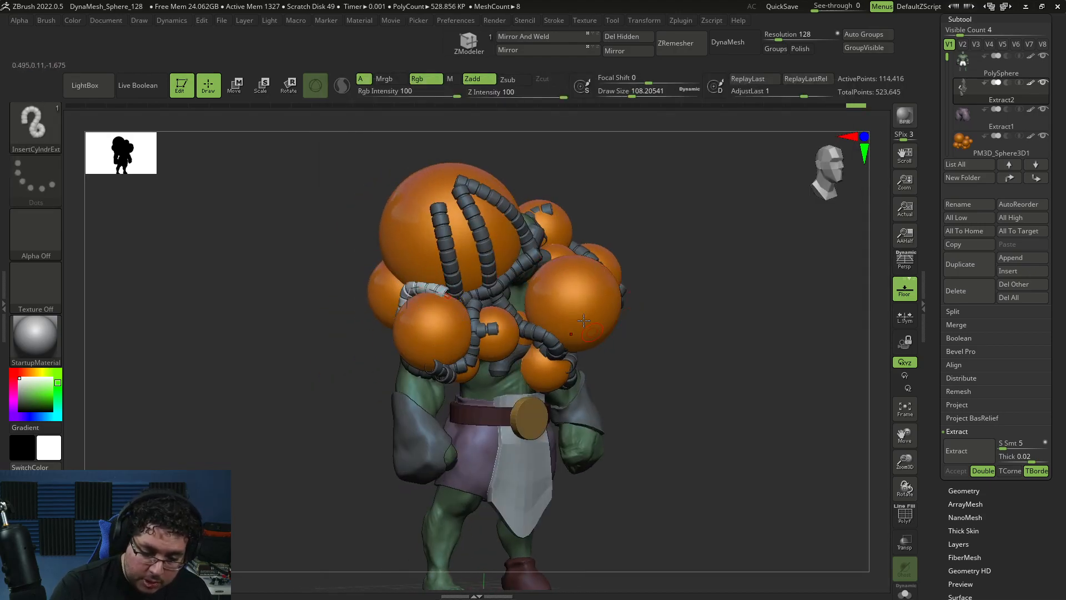
- Add more strands across the lower chest beneath the large front sphere, checking them against the reference
key("alt+Tab")
key("alt+Tab")
mouse_move(678, 382)
left_mouse_down()
mouse_move(530, 344)
mouse_move(623, 388)
left_mouse_up()
key("alt+Tab")
key("alt+Tab")
left_click_drag(706, 378, 728, 442)
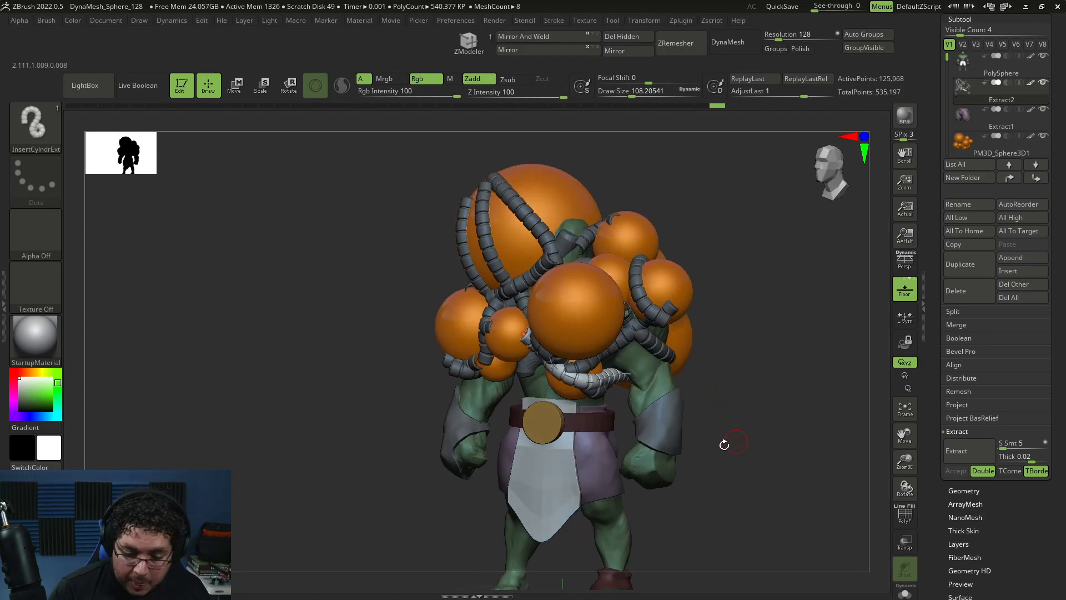
- Clear the mask on the wrappings and fuse the strands and forearm wraps with DynaMesh at resolution 128
left_click(749, 386, "ctrl")
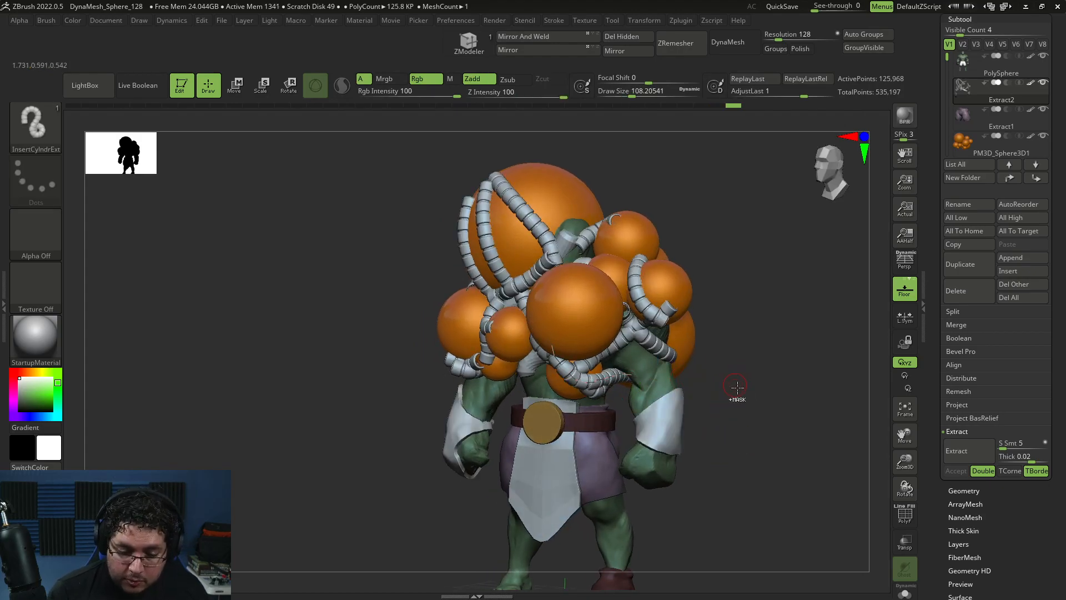
left_click(735, 43)
left_click_drag(775, 413, 799, 355)
- Smooth the fused strands over the spheres and chest with an enlarged brush of about 476
key("space")
key("space")
mouse_move(502, 237)
left_mouse_down()
mouse_move(532, 237)
mouse_move(462, 207)
mouse_move(494, 261)
mouse_move(561, 244)
mouse_move(527, 289)
mouse_move(514, 387)
mouse_move(622, 361)
mouse_move(601, 305)
left_mouse_up()
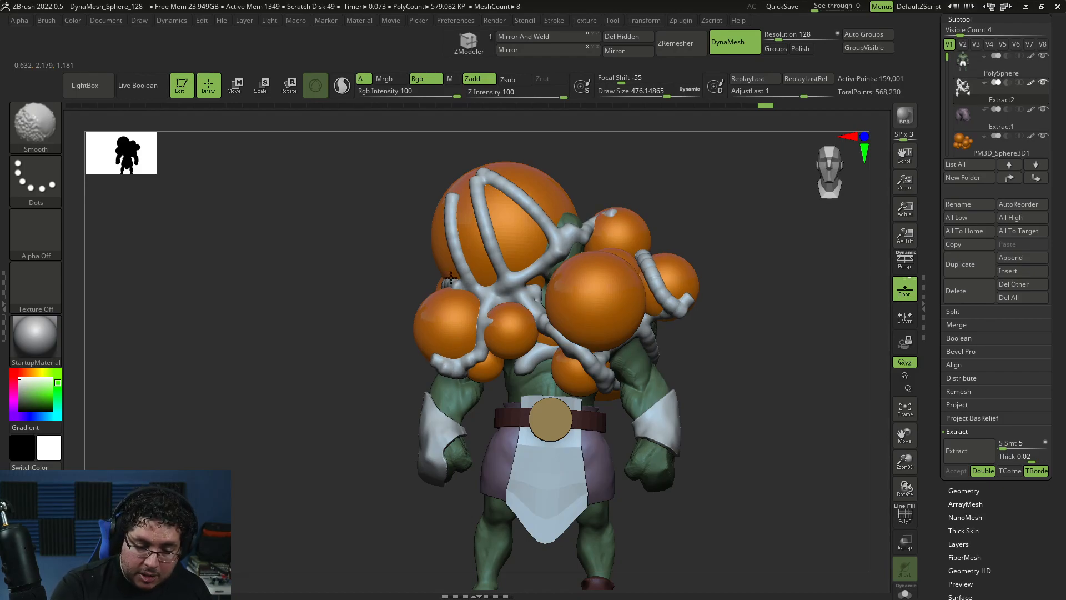
left_click_drag(712, 274, 745, 373, "ctrl")
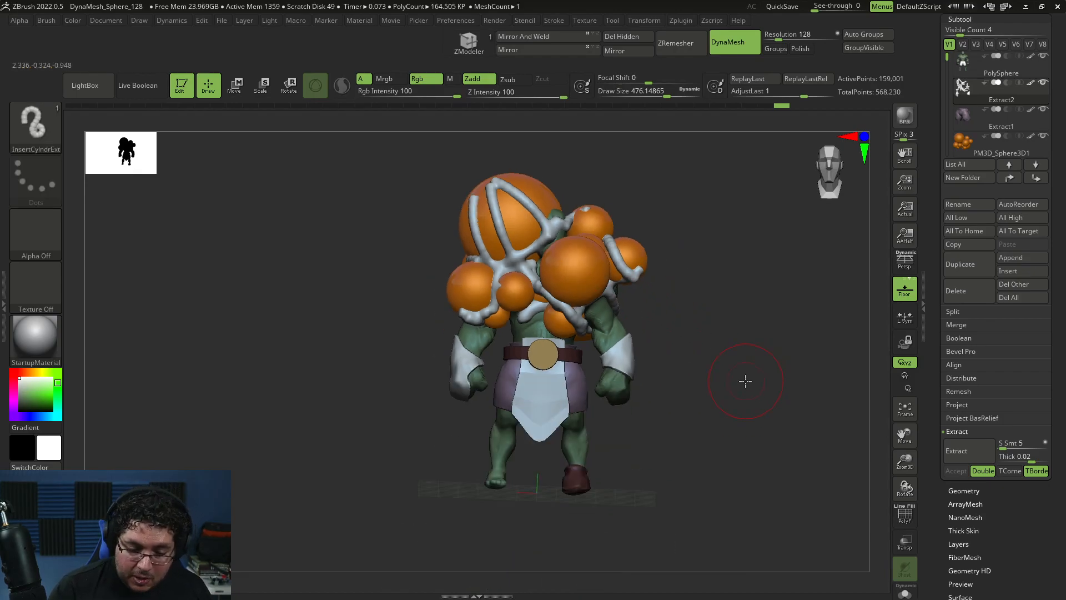
- Build up the strands running from the large head sphere to the chest and neck with ClayBuildup at draw size about 202
key("space")
key("space")
left_click_drag(513, 274, 490, 273)
mouse_move(483, 228)
left_mouse_down()
mouse_move(535, 318)
mouse_move(488, 241)
mouse_move(522, 289)
mouse_move(541, 272)
mouse_move(547, 311)
mouse_move(550, 285)
left_mouse_up()
right_click_drag(550, 285, 558, 250)
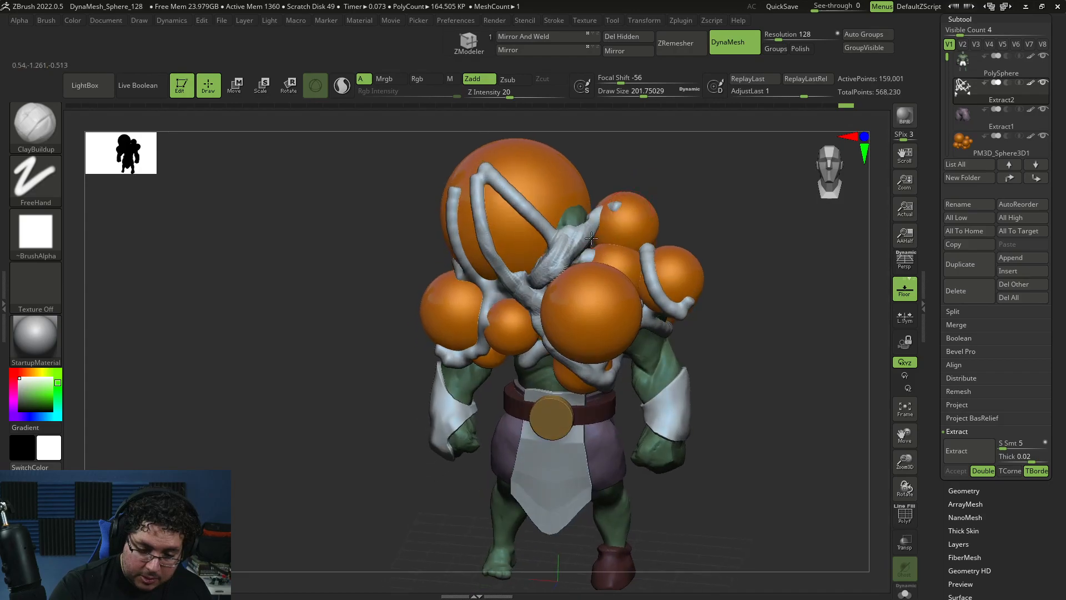
- Try to thicken the strands between the neck and the front sphere and fuse them with DynaMesh at resolution 128
mouse_move(560, 247)
left_mouse_down()
mouse_move(575, 217)
mouse_move(516, 300)
left_mouse_up()
left_click_drag(772, 327, 792, 239, "ctrl")
left_click_drag(761, 356, 770, 342, "shift")
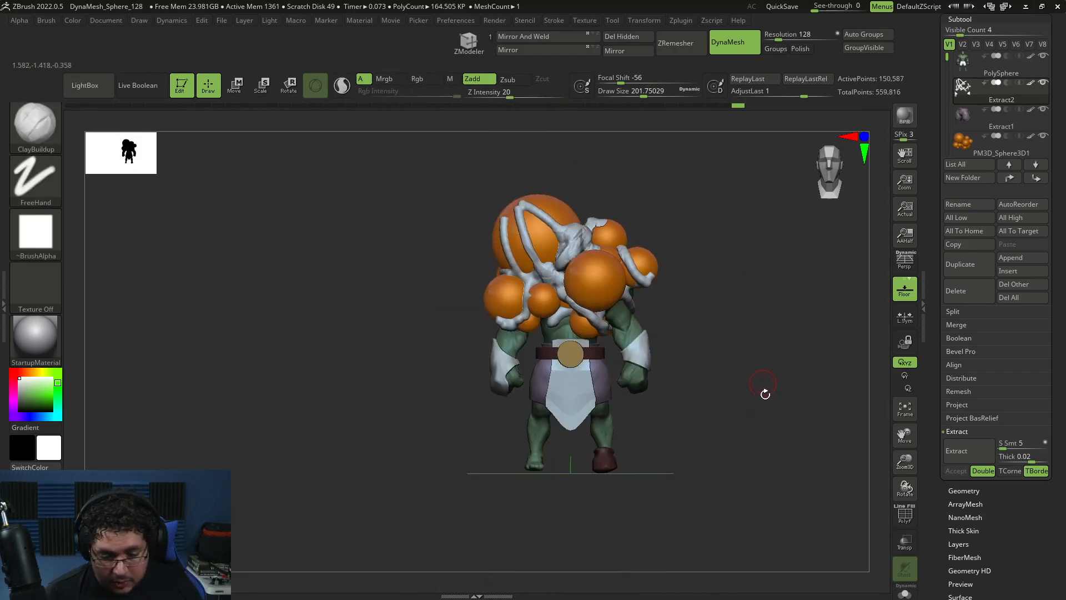
- Select the green body and rework and smooth the neck area between the spheres with a brush of about 318
mouse_move(764, 394)
left_mouse_down()
mouse_move(749, 398)
mouse_move(754, 345)
mouse_move(767, 514)
left_mouse_up()
left_click(694, 430, "alt")
left_click_drag(822, 344, 795, 383)
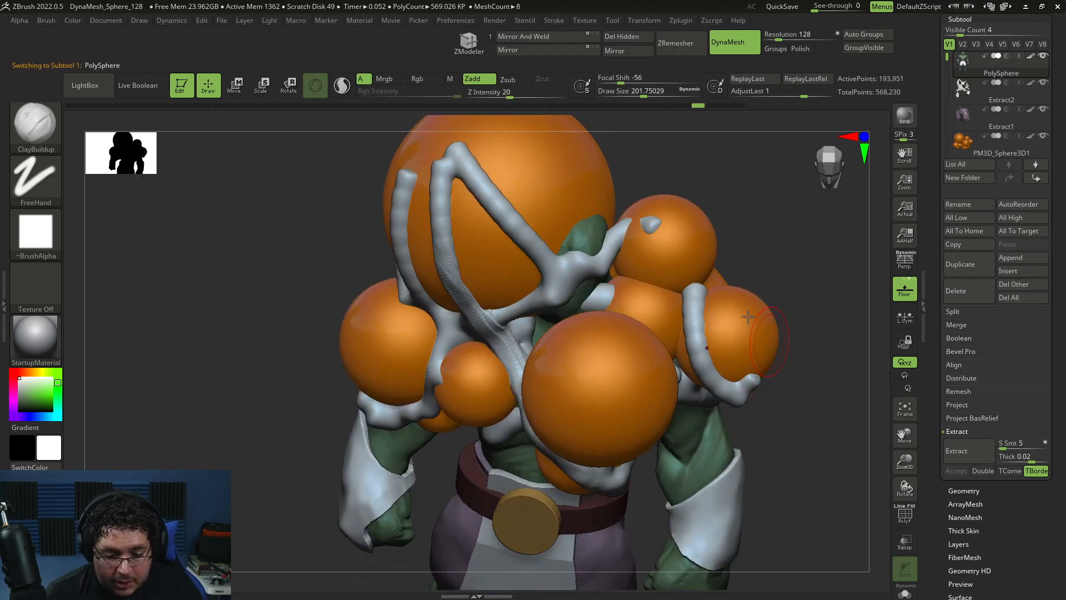
mouse_move(604, 232)
left_mouse_down()
mouse_move(580, 288)
mouse_move(632, 300)
left_mouse_up()
mouse_move(788, 207)
left_mouse_down()
mouse_move(781, 190)
mouse_move(793, 145)
left_mouse_up()
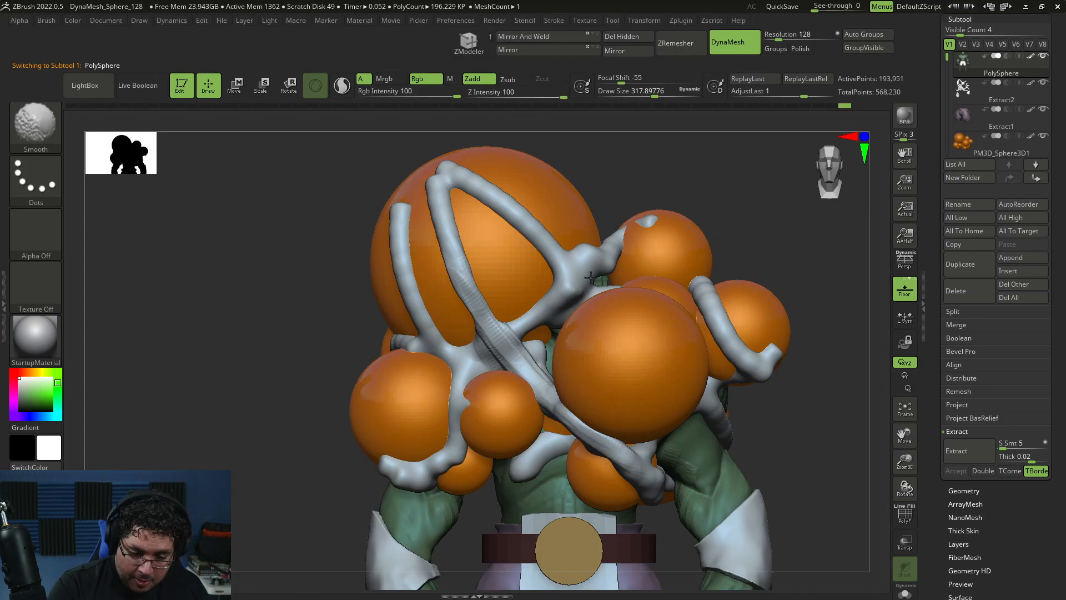
mouse_move(756, 459)
left_mouse_down("alt")
mouse_move(758, 416)
mouse_move(737, 420)
left_mouse_up("alt")
left_click_drag(738, 420, 766, 425, "alt")
- Compare the full-body blockout with the infested citizen reference, checking the silhouette, spheres, strands and wraps
key("alt+Tab")
key("alt+Tab")
key("alt+Tab")
key("alt+Tab")
key("alt+Tab")
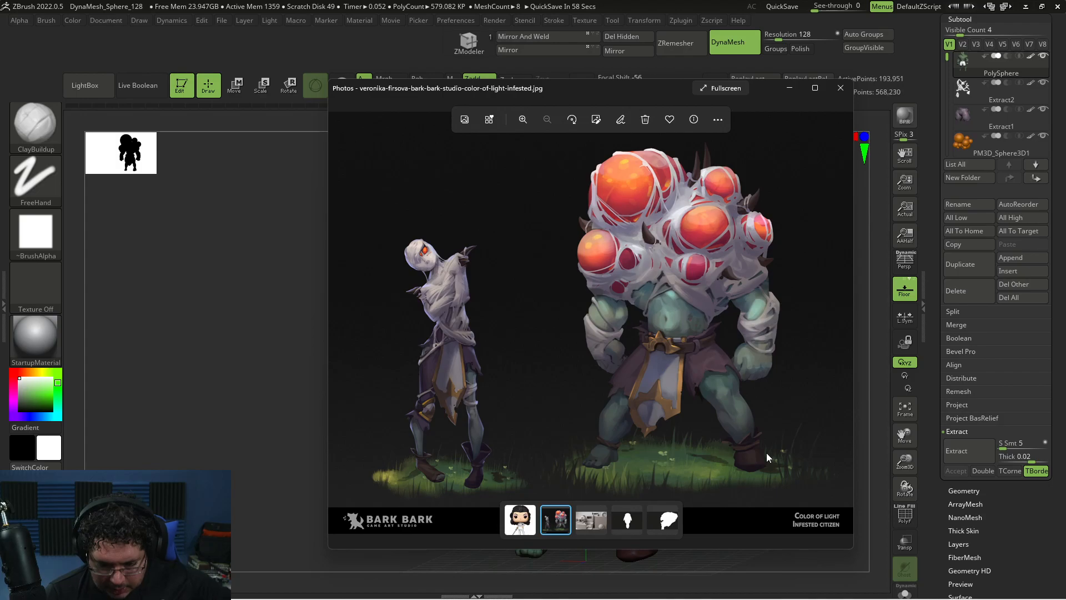
key("alt+Tab")
mouse_move(766, 454)
left_mouse_down()
mouse_move(747, 458)
mouse_move(750, 435)
mouse_move(748, 450)
left_mouse_up()
key("alt+Tab")
key("alt+Tab")
key("alt+Tab")
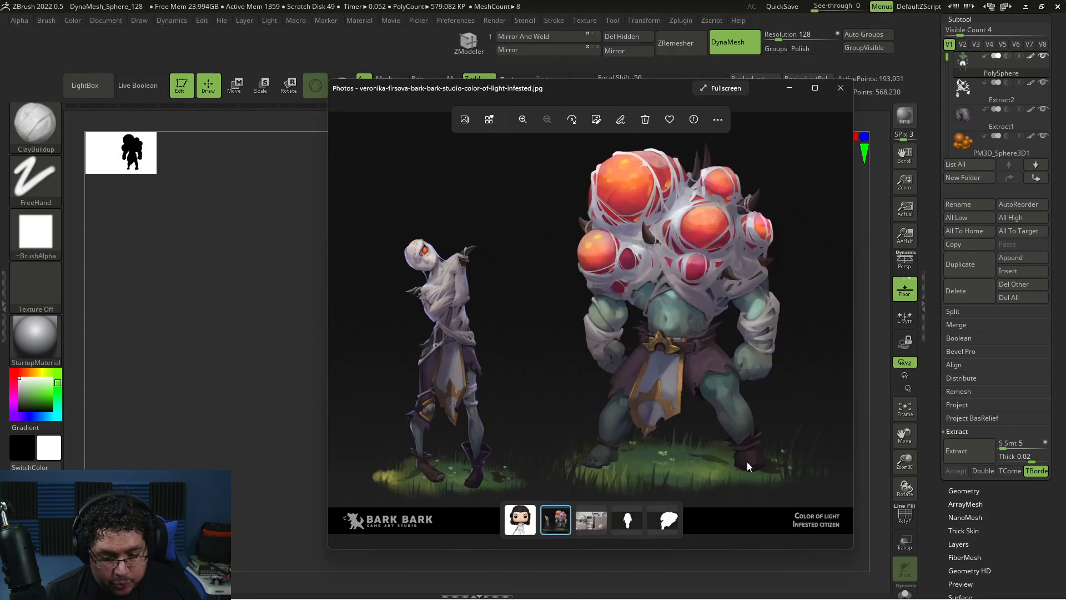
key("alt+Tab")
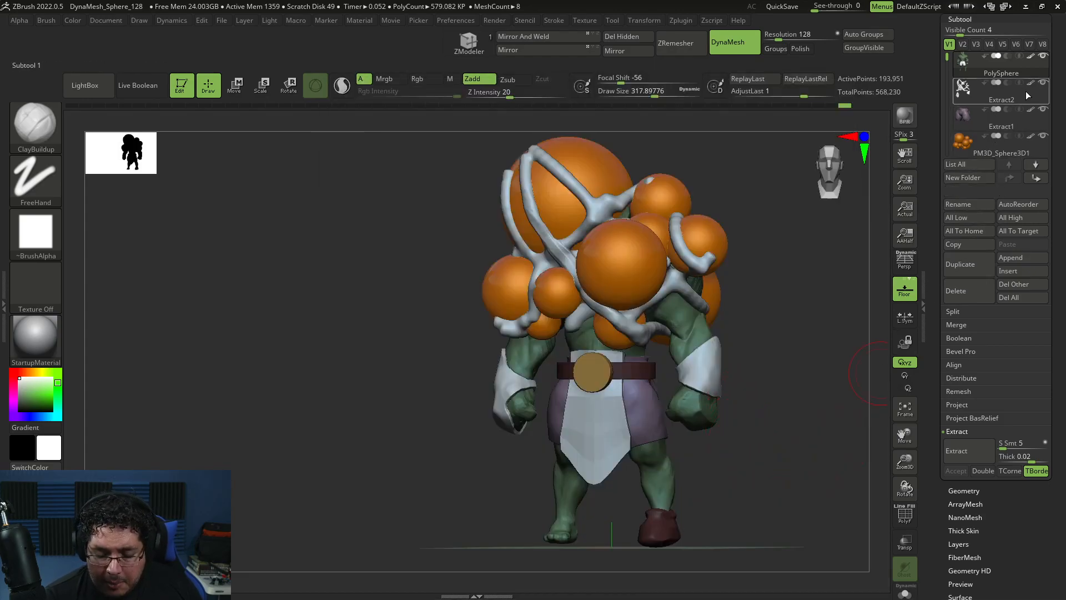
- Hide and show the strands and forearm wraps, and review the character against the reference from the front and side
left_click(1042, 82)
left_click(1042, 83)
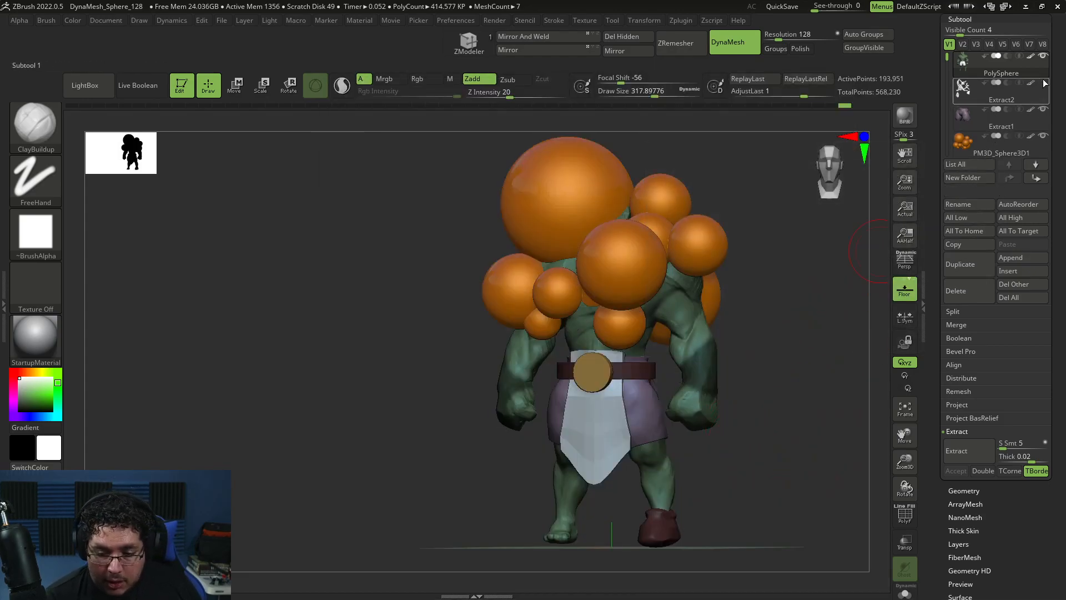
left_click_drag(791, 355, 753, 382)
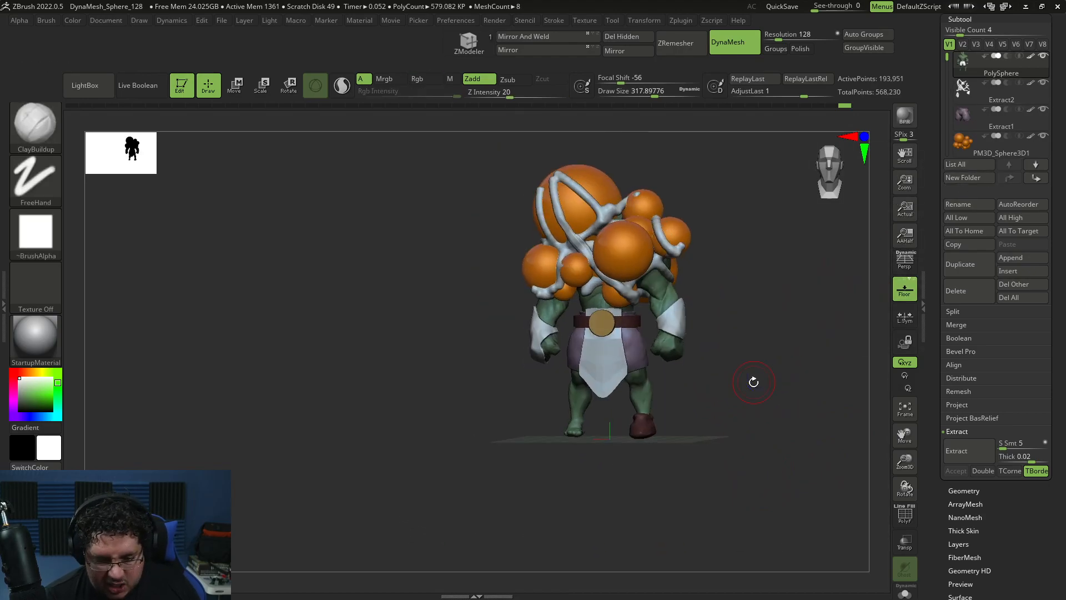
left_click_drag(738, 328, 735, 335)
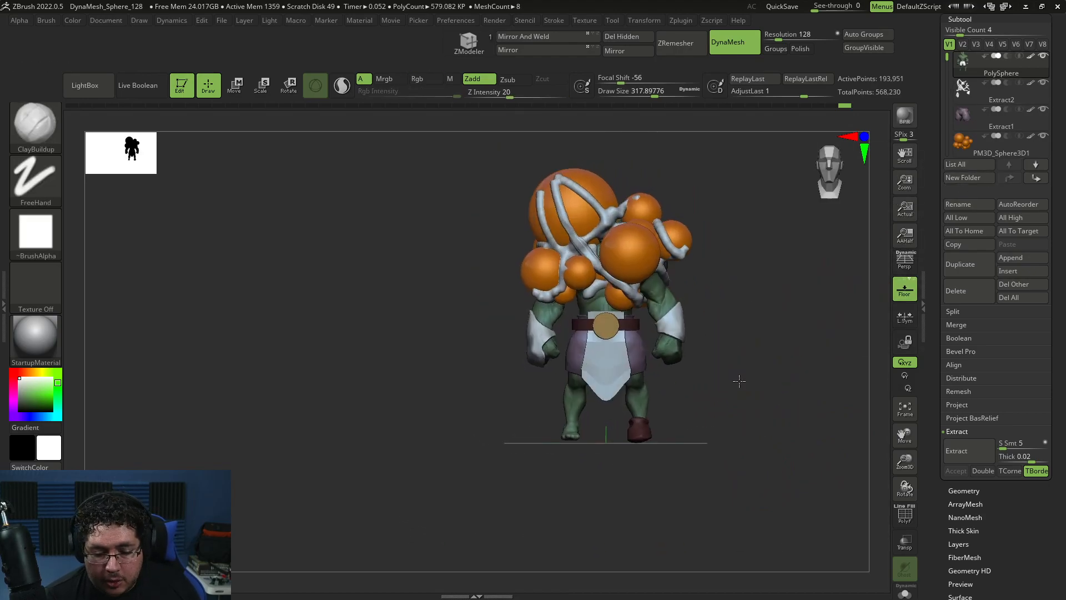
key("alt+Tab")
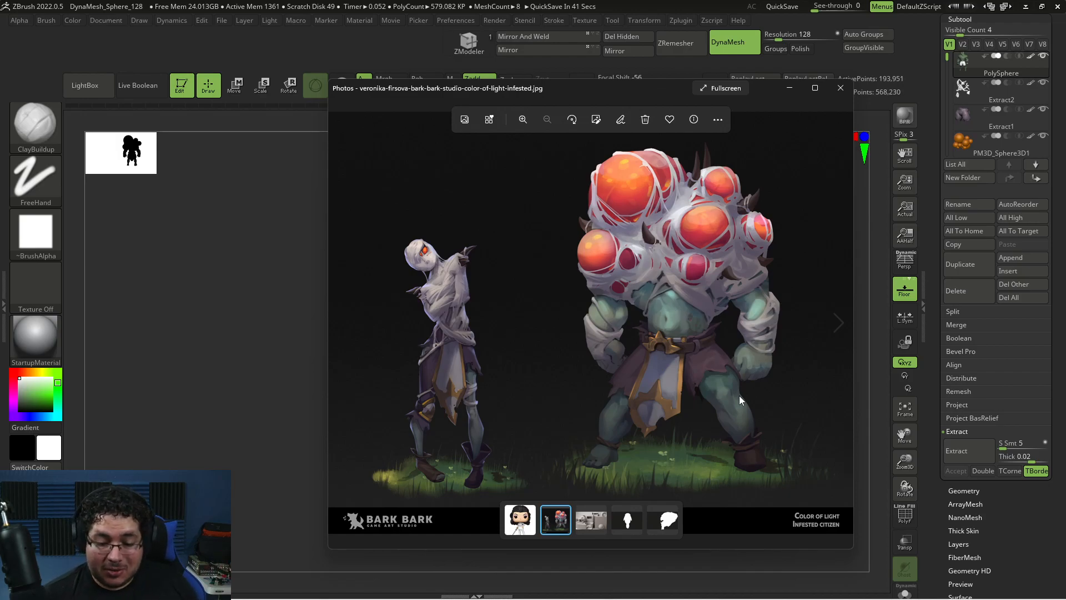
left_click(865, 422)
left_click_drag(816, 424, 825, 431)
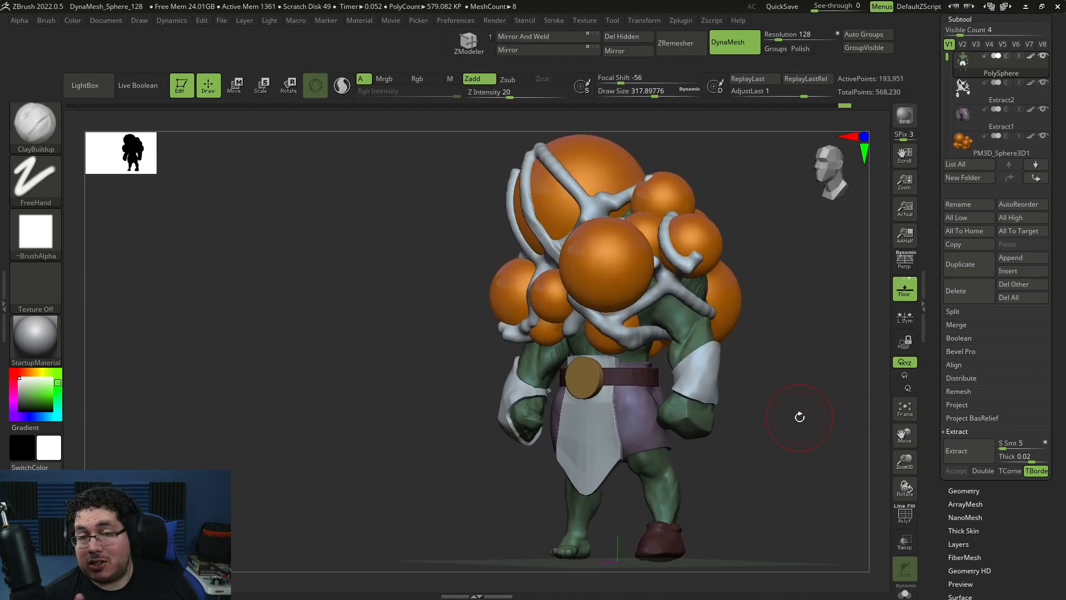